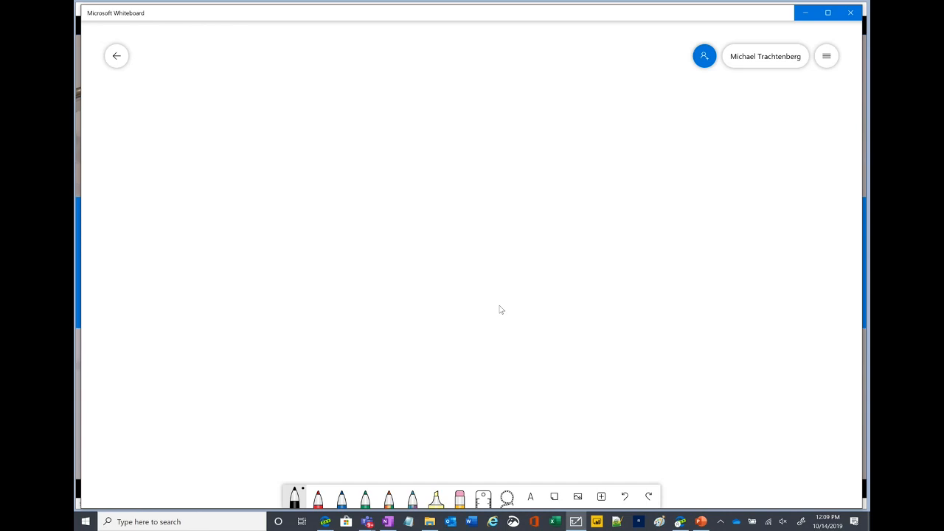
- Handwrite the heading "Accept Docs" near the upper-left of the whiteboard, box it, and draw a bent arrow out of its underside
mouse_move(177, 112)
left_mouse_down()
mouse_move(191, 75)
mouse_move(194, 109)
left_mouse_up()
left_click_drag(179, 99, 195, 99)
mouse_move(214, 93)
left_mouse_down()
mouse_move(202, 94)
mouse_move(208, 111)
left_mouse_up()
mouse_move(228, 96)
left_mouse_down()
mouse_move(248, 125)
mouse_move(258, 102)
left_mouse_up()
left_click_drag(276, 65, 267, 108)
mouse_move(257, 93)
left_mouse_down()
mouse_move(340, 70)
mouse_move(328, 107)
left_mouse_up()
mouse_move(361, 97)
left_mouse_down()
mouse_move(353, 106)
mouse_move(366, 97)
left_mouse_up()
mouse_move(388, 92)
left_mouse_down()
mouse_move(378, 107)
mouse_move(403, 116)
left_mouse_up()
mouse_move(180, 56)
left_mouse_down()
mouse_move(213, 116)
mouse_move(430, 59)
mouse_move(182, 66)
left_mouse_up()
mouse_move(285, 116)
left_mouse_down()
mouse_move(304, 145)
mouse_move(295, 166)
left_mouse_up()
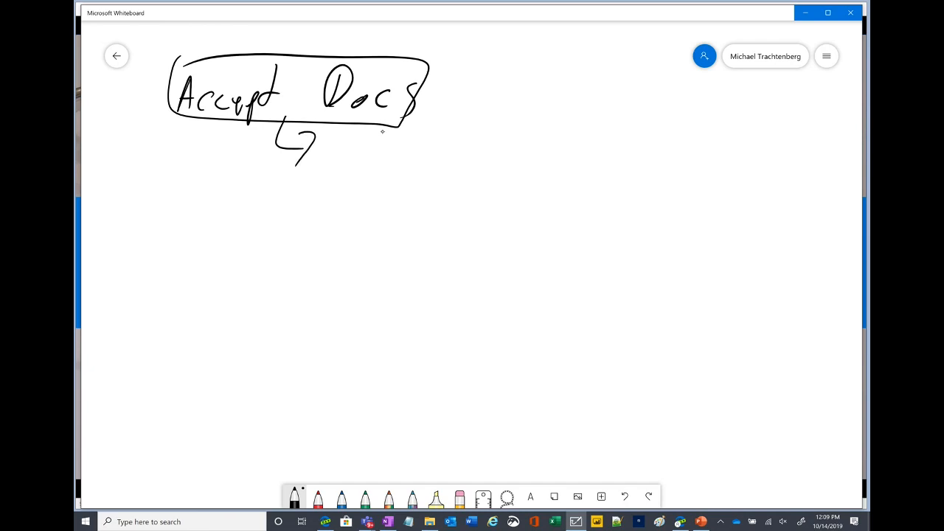
- List "S.P.", "F.S." and "OneDrive" in a box below the heading, and circle S.P. with a pointer line
mouse_move(382, 132)
left_mouse_down()
mouse_move(363, 164)
mouse_move(382, 165)
left_mouse_up()
left_click_drag(385, 140, 391, 144)
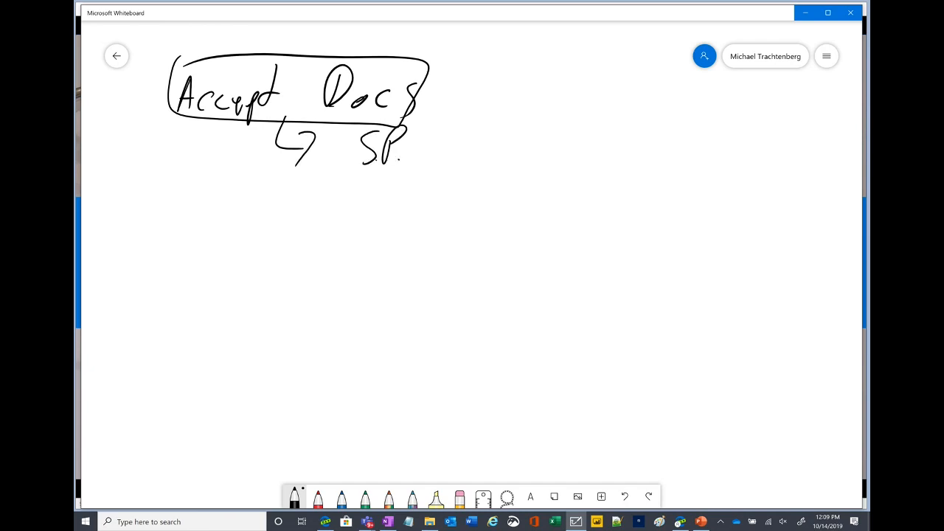
mouse_move(369, 174)
left_mouse_down()
mouse_move(361, 203)
mouse_move(376, 188)
mouse_move(393, 199)
mouse_move(355, 243)
mouse_move(375, 218)
left_mouse_up()
left_click(385, 192)
left_click_drag(375, 247, 407, 246)
left_click_drag(410, 212, 409, 246)
left_click_drag(423, 240, 435, 254)
left_click_drag(438, 241, 463, 233)
mouse_move(450, 120)
left_mouse_down()
mouse_move(331, 243)
mouse_move(476, 146)
mouse_move(429, 131)
left_mouse_up()
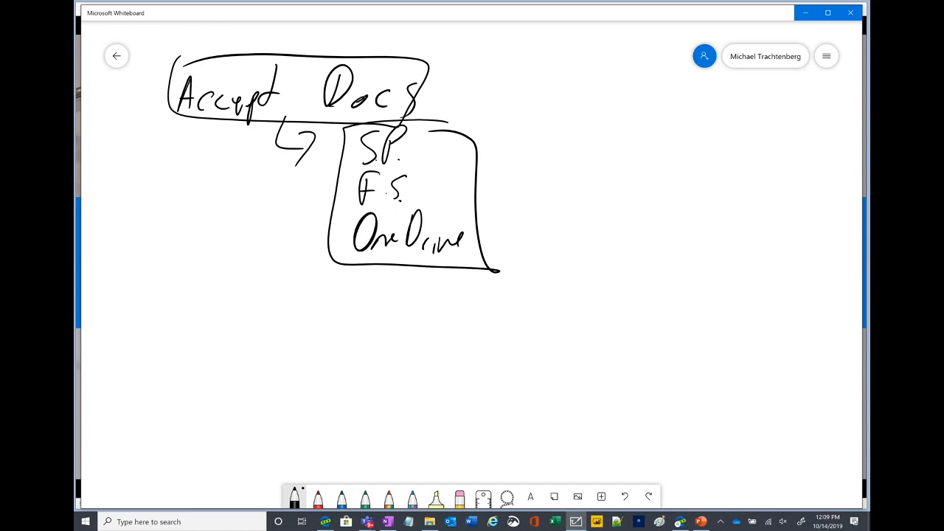
mouse_move(469, 129)
left_mouse_down()
mouse_move(407, 172)
mouse_move(349, 138)
left_mouse_up()
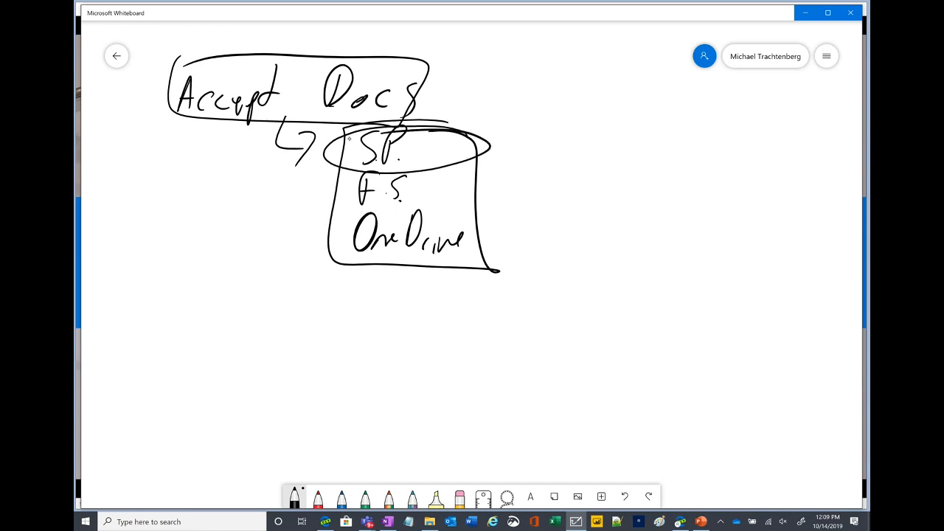
left_click_drag(526, 118, 467, 158)
- Sketch a table outline with a row marked 0 and a document box, and label that box "Word PDF" with an arrow
left_click_drag(196, 274, 187, 437)
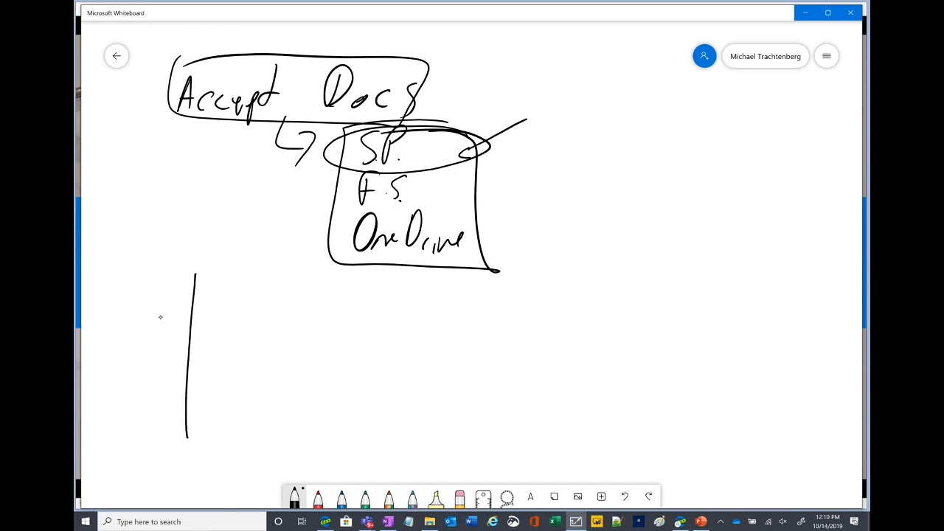
mouse_move(160, 315)
left_mouse_down()
mouse_move(387, 307)
mouse_move(355, 417)
left_mouse_up()
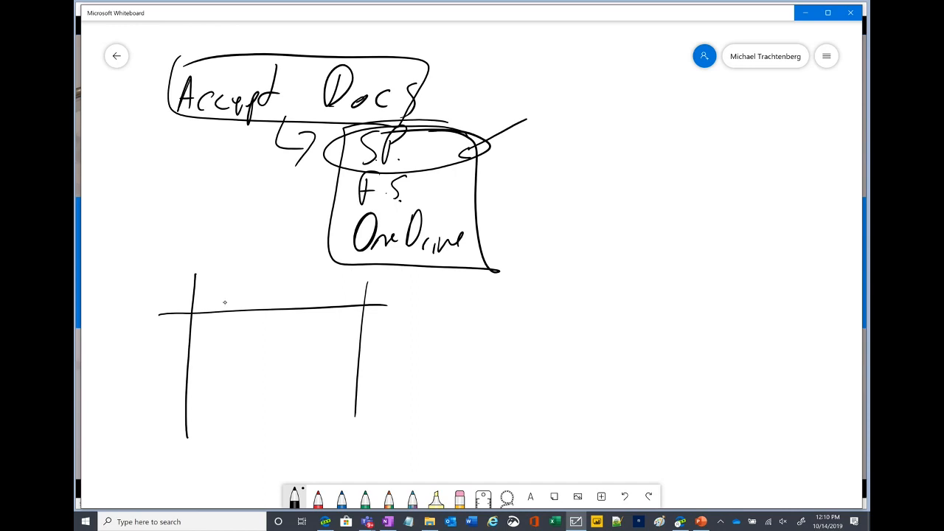
mouse_move(179, 321)
left_mouse_down()
mouse_move(224, 324)
mouse_move(205, 315)
mouse_move(238, 295)
mouse_move(223, 319)
left_mouse_up()
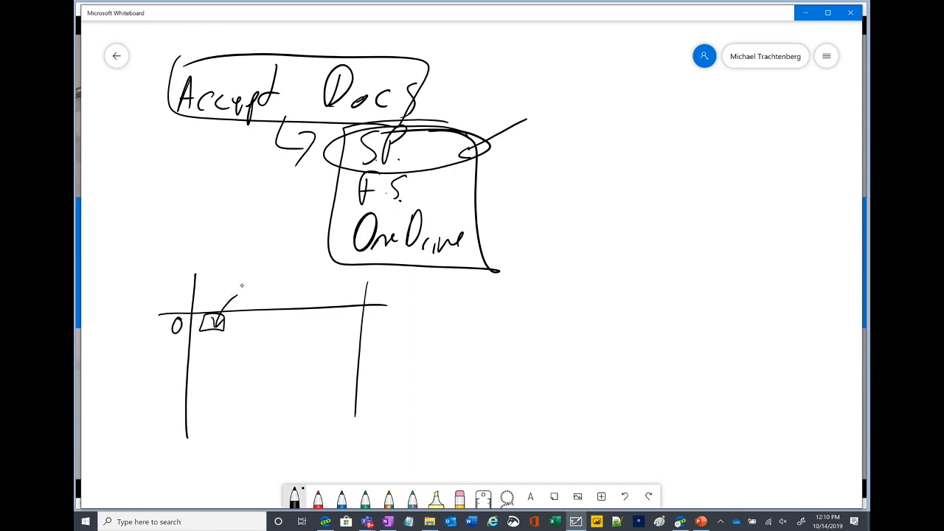
mouse_move(243, 272)
left_mouse_down()
mouse_move(254, 286)
mouse_move(284, 275)
left_mouse_up()
left_click_drag(237, 258, 274, 254)
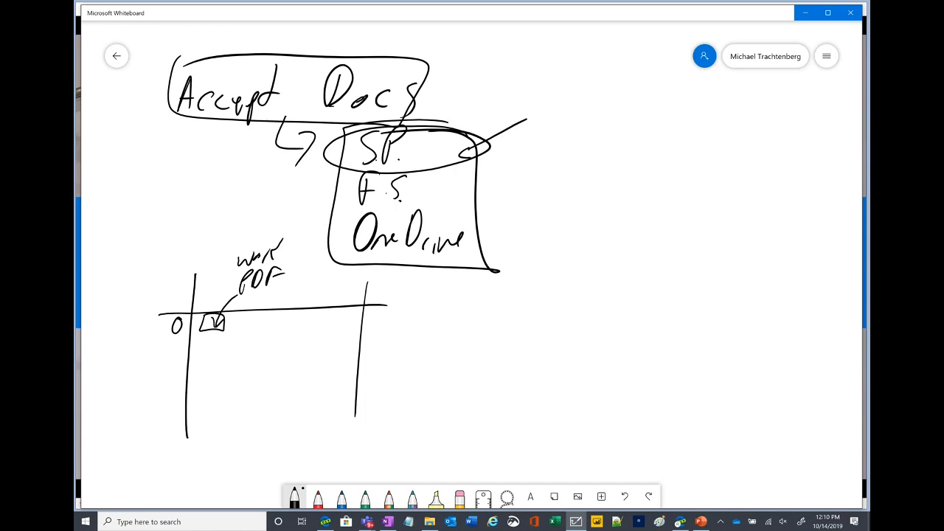
- Divide the table into additional columns and head three of them "Dep", "Date" and "#", with dashes in the first row
left_click_drag(244, 294, 241, 408)
left_click_drag(274, 293, 265, 427)
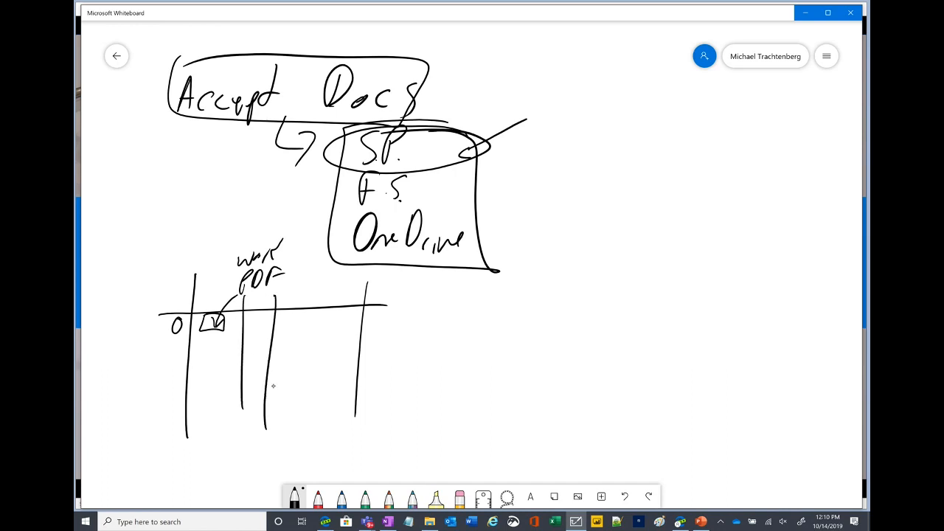
left_click_drag(302, 287, 295, 411)
left_click_drag(335, 292, 327, 424)
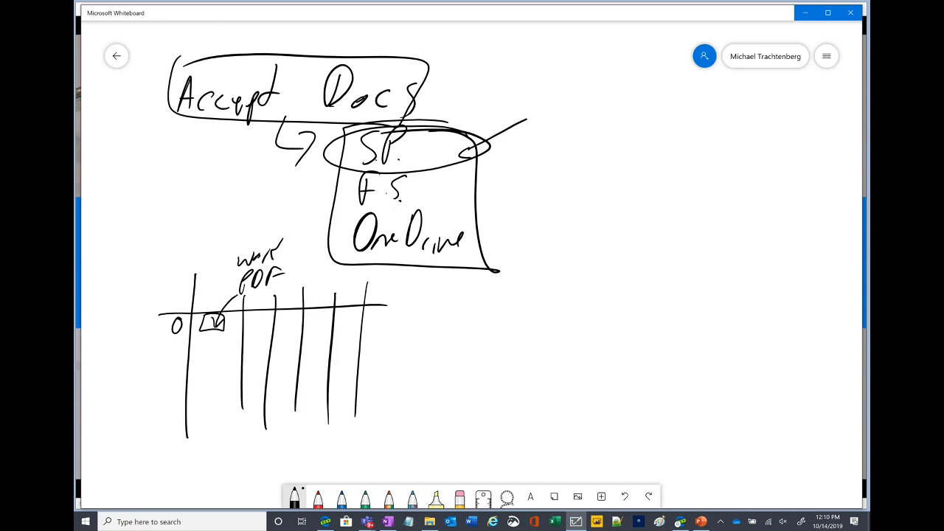
left_click_drag(250, 295, 255, 307)
mouse_move(258, 304)
left_mouse_down()
mouse_move(272, 304)
mouse_move(267, 318)
mouse_move(302, 297)
mouse_move(301, 314)
mouse_move(318, 306)
left_mouse_up()
mouse_move(304, 296)
left_mouse_down()
mouse_move(326, 292)
mouse_move(326, 316)
left_mouse_up()
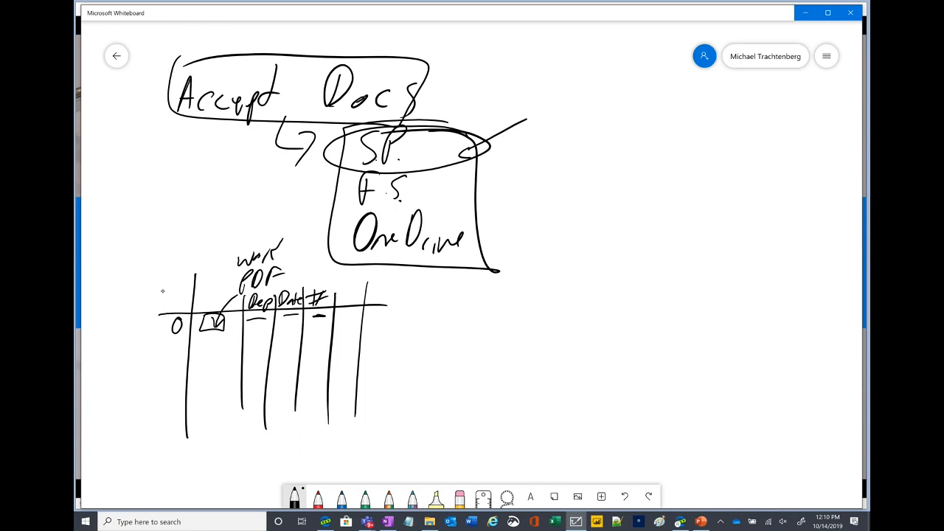
- Add an "ID #" column at the start of the table and head its last column "Ver"
left_click_drag(169, 269, 153, 390)
mouse_move(139, 287)
left_mouse_down()
mouse_move(137, 303)
mouse_move(155, 288)
mouse_move(147, 302)
left_mouse_up()
left_click_drag(140, 319, 138, 337)
left_click_drag(134, 325, 149, 322)
left_click_drag(145, 318, 146, 330)
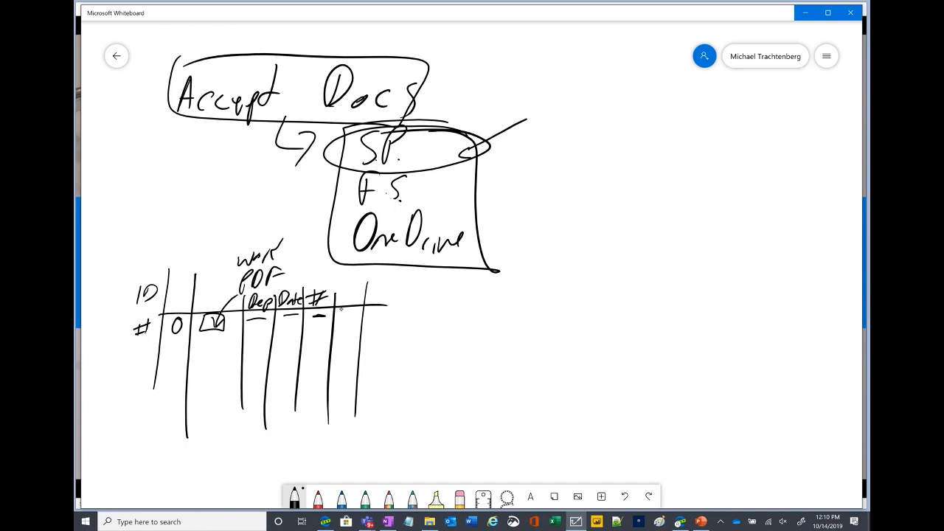
mouse_move(339, 312)
left_mouse_down()
mouse_move(346, 292)
mouse_move(362, 293)
left_mouse_up()
- Rule off the first table row, draw a downward arrow under the document box, and frame the whole table
left_click_drag(148, 341, 429, 327)
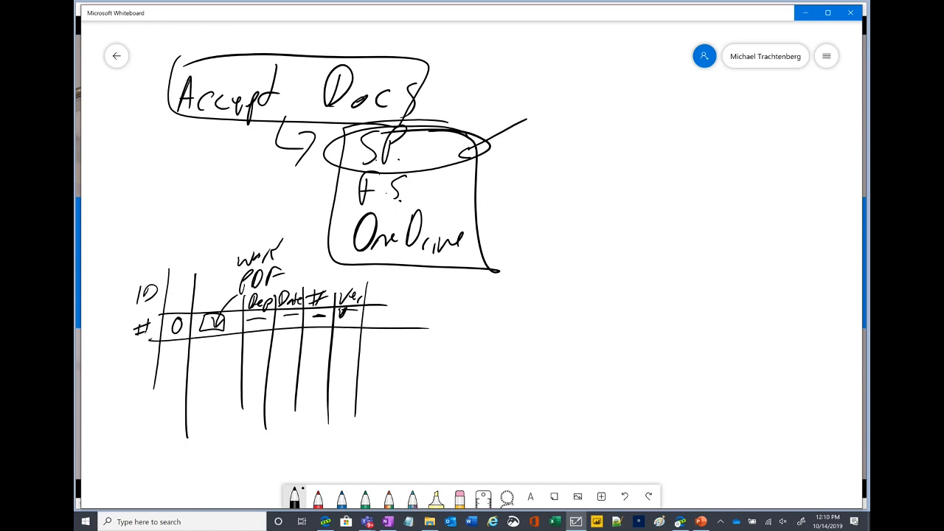
mouse_move(215, 342)
left_mouse_down()
mouse_move(216, 411)
mouse_move(229, 399)
left_mouse_up()
mouse_move(368, 258)
left_mouse_down()
mouse_move(199, 257)
mouse_move(165, 437)
mouse_move(368, 255)
left_mouse_up()
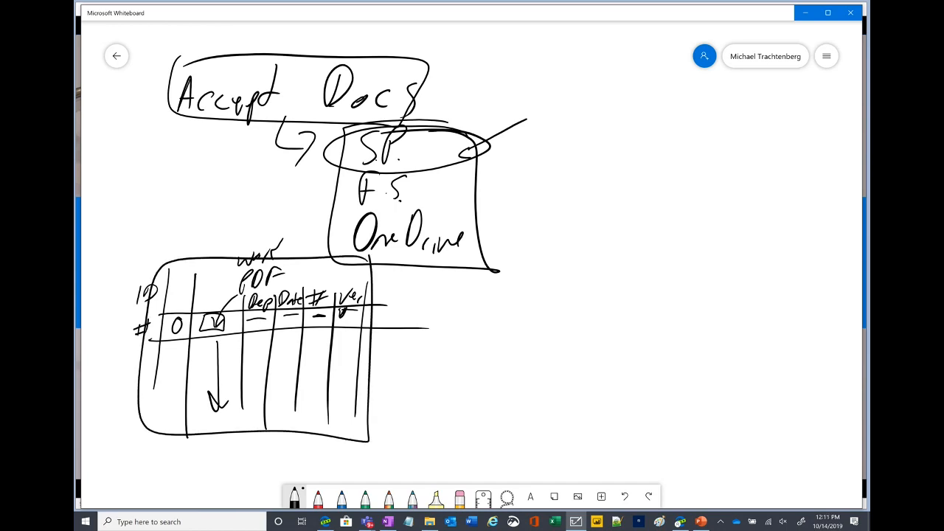
- Write "DL" beside the table and draw a box around it
left_click_drag(397, 333, 396, 375)
mouse_move(398, 332)
left_mouse_down()
mouse_move(399, 372)
mouse_move(444, 371)
left_mouse_up()
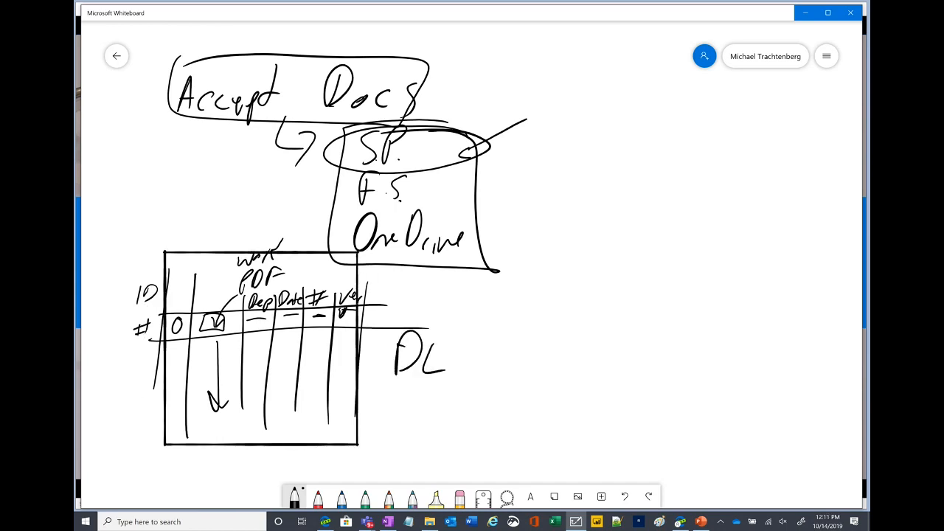
mouse_move(415, 399)
left_mouse_down()
mouse_move(437, 422)
mouse_move(457, 398)
mouse_move(461, 407)
mouse_move(424, 415)
mouse_move(416, 406)
mouse_move(431, 390)
left_mouse_up()
mouse_move(455, 325)
left_mouse_down()
mouse_move(377, 325)
mouse_move(450, 403)
mouse_move(454, 326)
left_mouse_up()
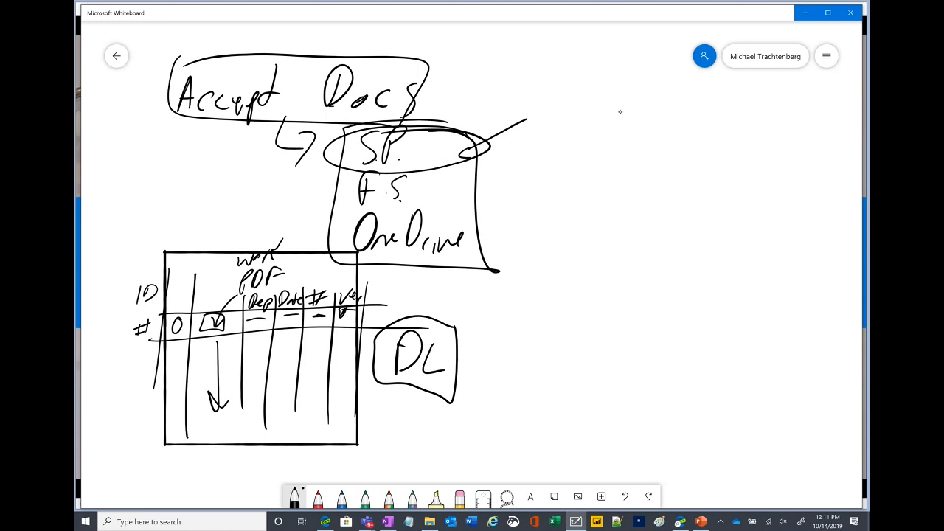
- Write "Admin" near the upper-right of the whiteboard and draw a box around it
left_click_drag(605, 101, 598, 137)
left_click_drag(615, 82, 630, 127)
mouse_move(601, 118)
left_mouse_down()
mouse_move(633, 111)
mouse_move(651, 125)
left_mouse_up()
mouse_move(650, 111)
left_mouse_down()
mouse_move(640, 125)
mouse_move(712, 123)
left_mouse_up()
mouse_move(721, 123)
left_mouse_down()
mouse_move(727, 106)
mouse_move(740, 126)
left_mouse_up()
mouse_move(768, 90)
left_mouse_down()
mouse_move(586, 77)
mouse_move(754, 136)
mouse_move(757, 90)
left_mouse_up()
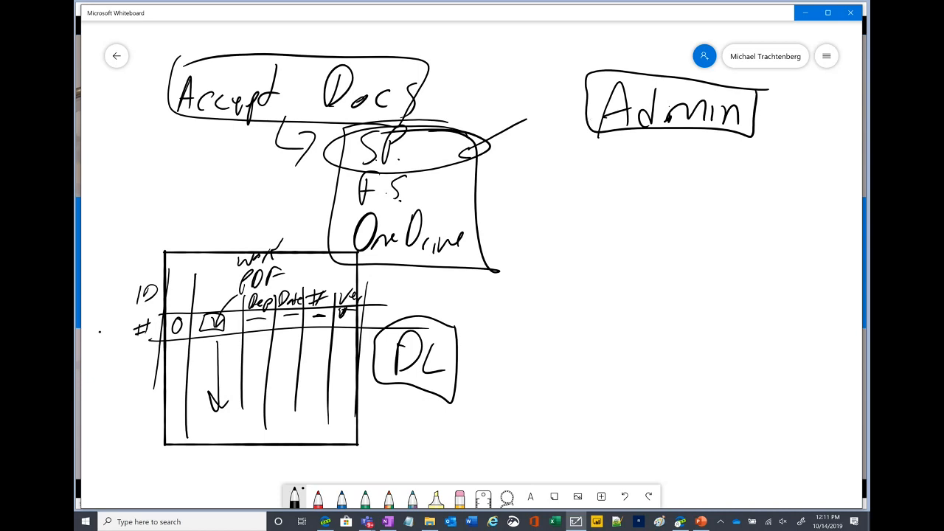
- Draw an arrow pointing to the table's first row and circle the entire row
left_click_drag(100, 332, 131, 332)
mouse_move(118, 322)
left_mouse_down()
mouse_move(129, 332)
mouse_move(121, 345)
left_mouse_up()
mouse_move(335, 310)
left_mouse_down()
mouse_move(140, 328)
mouse_move(383, 325)
mouse_move(369, 307)
left_mouse_up()
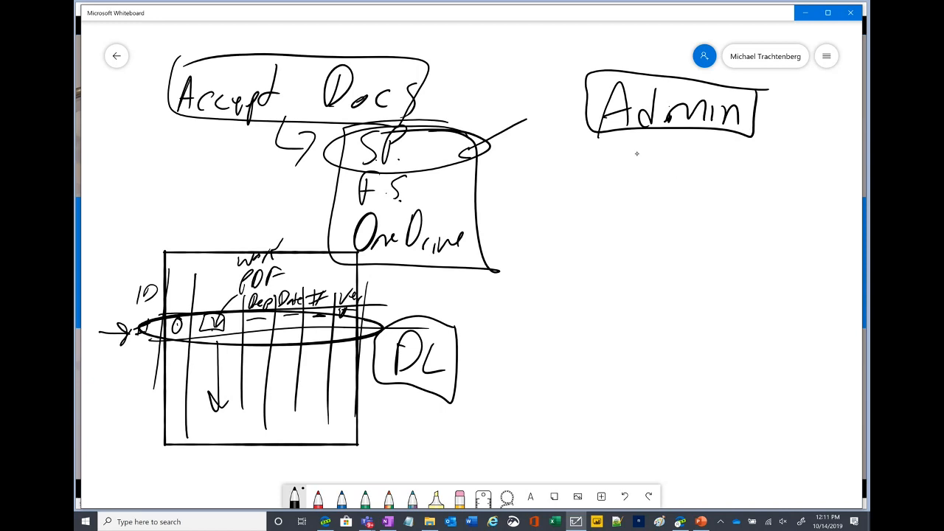
- Draw an arrow down from the Admin box and write a boxed "Notify" beneath it
mouse_move(684, 138)
left_mouse_down()
mouse_move(684, 171)
mouse_move(701, 154)
left_mouse_up()
mouse_move(648, 183)
left_mouse_down()
mouse_move(647, 214)
mouse_move(668, 192)
left_mouse_up()
left_click_drag(677, 196, 688, 202)
mouse_move(674, 196)
left_mouse_down()
mouse_move(688, 193)
mouse_move(702, 208)
mouse_move(713, 186)
left_mouse_up()
mouse_move(714, 194)
left_mouse_down()
mouse_move(730, 193)
mouse_move(715, 227)
left_mouse_up()
mouse_move(746, 176)
left_mouse_down()
mouse_move(754, 180)
mouse_move(753, 211)
mouse_move(753, 196)
left_mouse_up()
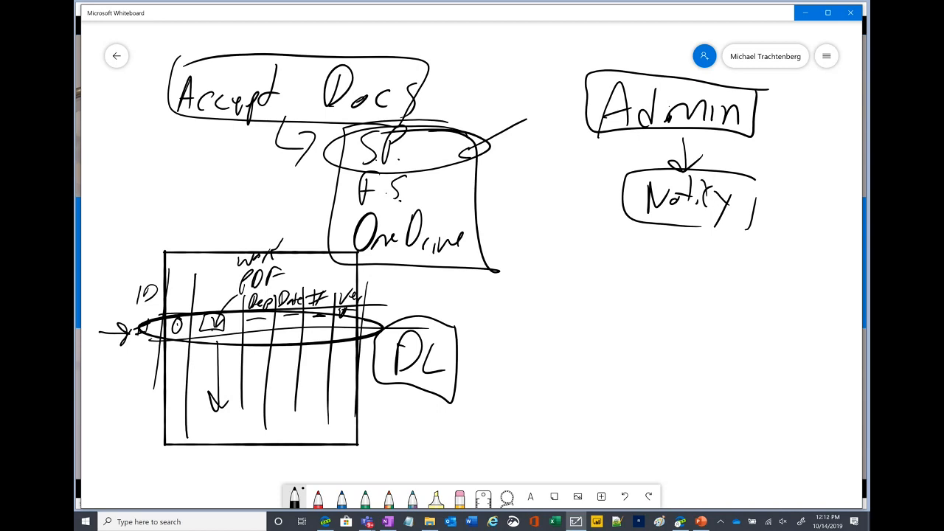
mouse_move(690, 221)
left_mouse_down()
mouse_move(748, 224)
mouse_move(756, 180)
left_mouse_up()
- Circle the Admin box and draw a curved connector between Notify and the end of the table's circled row
mouse_move(782, 117)
left_mouse_down()
mouse_move(620, 70)
mouse_move(804, 111)
mouse_move(767, 90)
left_mouse_up()
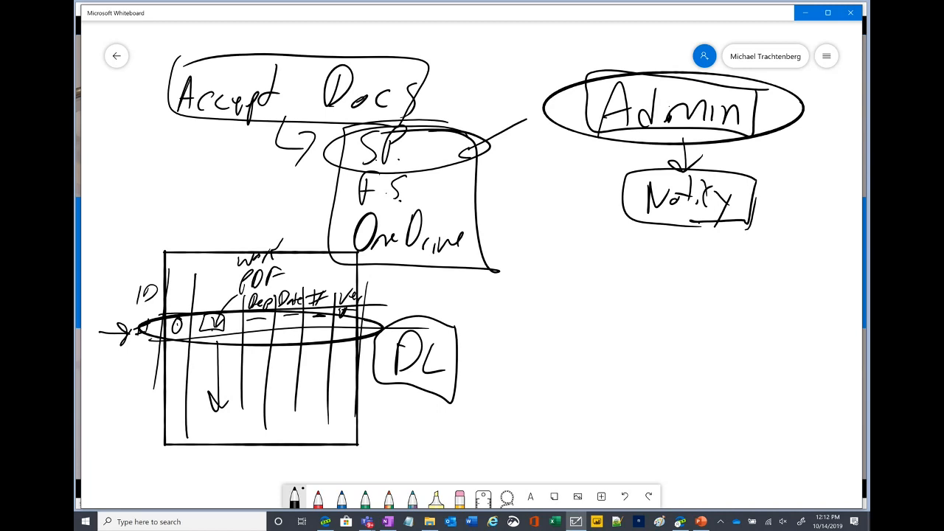
left_click_drag(373, 320, 415, 291)
left_click_drag(376, 323, 392, 317)
mouse_move(412, 298)
left_mouse_down()
mouse_move(572, 249)
mouse_move(628, 214)
left_mouse_up()
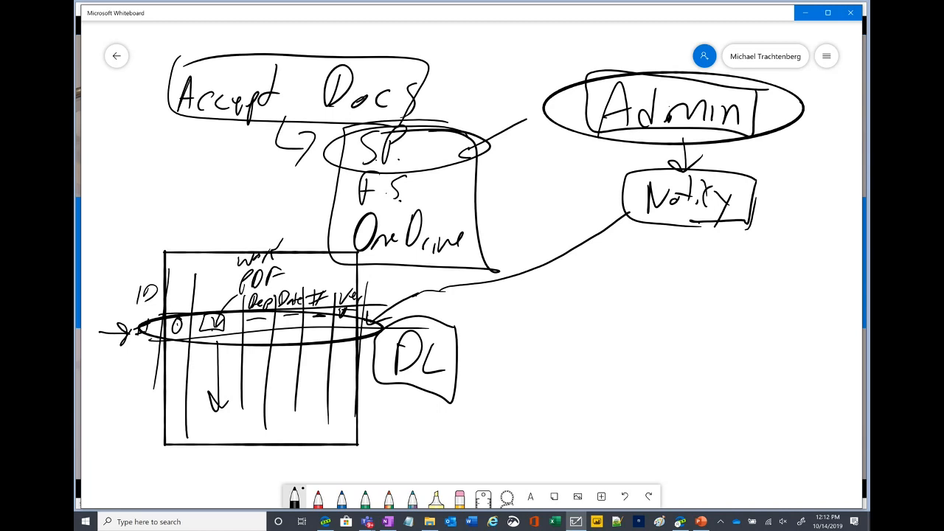
- Handwrite "1) Admin work in SP &" as the start of a note below Notify
left_click_drag(575, 283, 576, 312)
left_click_drag(575, 267, 561, 347)
mouse_move(611, 317)
left_mouse_down()
mouse_move(628, 316)
mouse_move(631, 301)
left_mouse_up()
mouse_move(650, 273)
left_mouse_down()
mouse_move(652, 303)
mouse_move(635, 308)
left_mouse_up()
mouse_move(655, 292)
left_mouse_down()
mouse_move(660, 312)
mouse_move(684, 311)
mouse_move(665, 292)
mouse_move(685, 316)
left_mouse_up()
left_click_drag(700, 289, 702, 319)
mouse_move(704, 310)
left_mouse_down()
mouse_move(718, 294)
mouse_move(719, 318)
left_mouse_up()
mouse_move(759, 292)
left_mouse_down()
mouse_move(760, 315)
mouse_move(785, 287)
left_mouse_up()
mouse_move(792, 299)
left_mouse_down()
mouse_move(815, 302)
mouse_move(819, 316)
left_mouse_up()
left_click_drag(839, 292, 842, 309)
mouse_move(631, 335)
left_mouse_down()
mouse_move(630, 357)
mouse_move(654, 351)
left_mouse_up()
left_click_drag(717, 332, 687, 357)
mouse_move(720, 360)
left_mouse_down()
mouse_move(721, 330)
mouse_move(725, 348)
left_mouse_up()
mouse_move(778, 333)
left_mouse_down()
mouse_move(757, 356)
mouse_move(772, 351)
left_mouse_up()
- Continue the numbered note with "notify attester" on its third line
mouse_move(630, 370)
left_mouse_down()
mouse_move(629, 398)
mouse_move(649, 398)
left_mouse_up()
mouse_move(663, 379)
left_mouse_down()
mouse_move(658, 390)
mouse_move(673, 389)
left_mouse_up()
mouse_move(668, 379)
left_mouse_down()
mouse_move(685, 378)
mouse_move(695, 399)
mouse_move(710, 379)
left_mouse_up()
left_click_drag(714, 378, 723, 390)
left_click_drag(737, 373, 710, 414)
mouse_move(774, 367)
left_mouse_down()
mouse_move(767, 380)
mouse_move(797, 375)
left_mouse_up()
left_click_drag(808, 344, 811, 372)
left_click_drag(813, 364, 834, 369)
mouse_move(829, 350)
left_mouse_down()
mouse_move(825, 364)
mouse_move(844, 365)
left_mouse_up()
left_click_drag(843, 367, 850, 363)
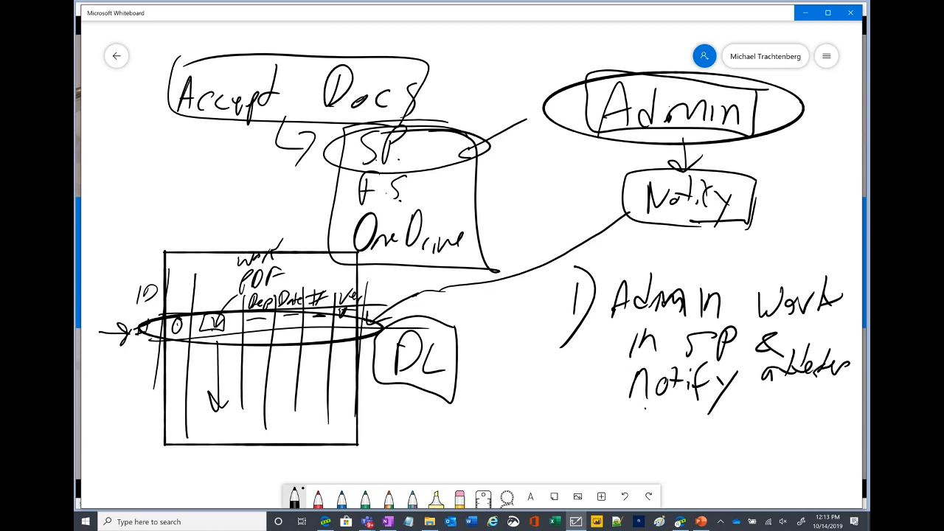
- Finish the numbered note with "via SharePoint" and draw a rectangle around the text
left_click_drag(643, 410, 661, 412)
mouse_move(666, 413)
left_mouse_down()
mouse_move(668, 434)
mouse_move(685, 430)
left_mouse_up()
left_click_drag(734, 412, 716, 434)
mouse_move(740, 397)
left_mouse_down()
mouse_move(734, 427)
mouse_move(747, 427)
left_mouse_up()
mouse_move(761, 417)
left_mouse_down()
mouse_move(758, 428)
mouse_move(785, 394)
left_mouse_up()
left_click_drag(786, 394, 800, 417)
mouse_move(816, 406)
left_mouse_down()
mouse_move(814, 420)
mouse_move(831, 417)
left_mouse_up()
mouse_move(845, 382)
left_mouse_down()
mouse_move(839, 421)
mouse_move(852, 400)
left_mouse_up()
mouse_move(614, 269)
left_mouse_down()
mouse_move(639, 465)
mouse_move(842, 434)
mouse_move(832, 259)
mouse_move(845, 435)
left_mouse_up()
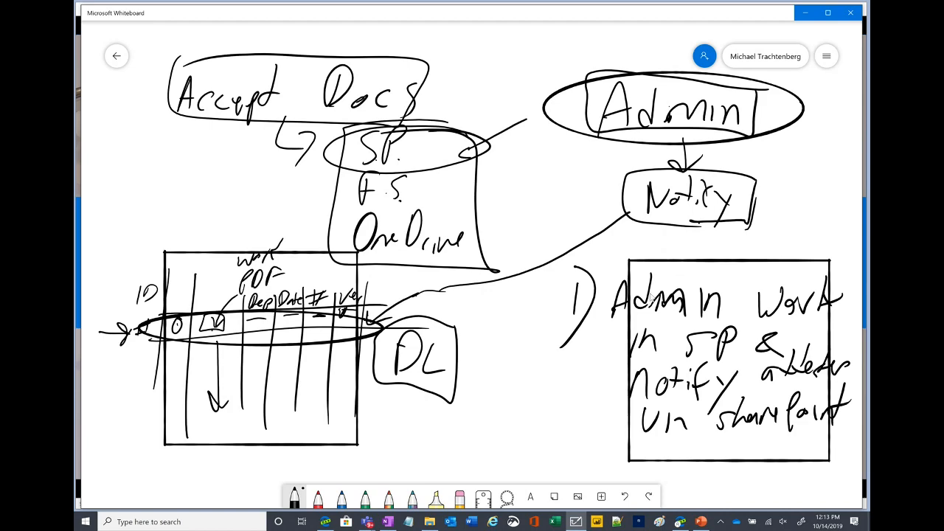
- Frame the whole numbered note in a larger rectangle and write "Int" beside it with an arrow pointing to the frame
scroll(515, 290, "down", 1)
scroll(516, 291, "down", 3)
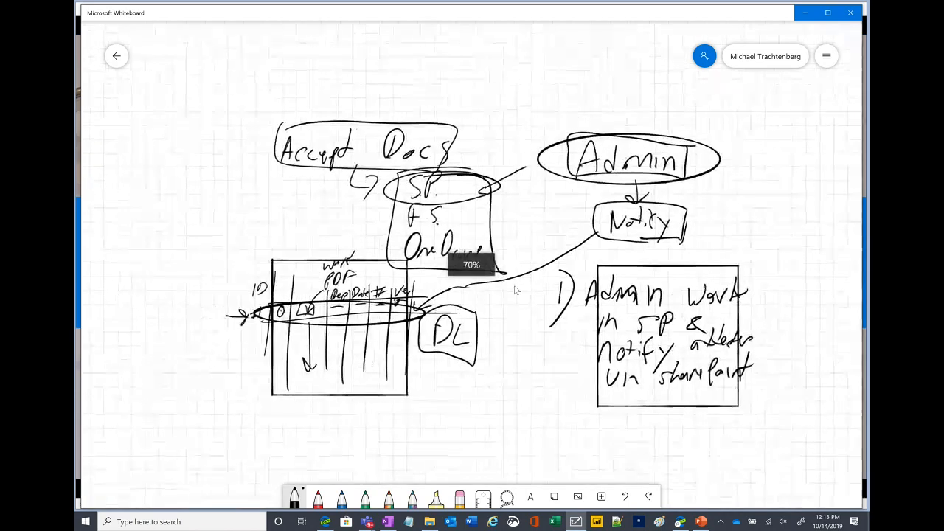
mouse_move(516, 290)
left_mouse_down()
mouse_move(485, 174)
mouse_move(500, 291)
left_mouse_up()
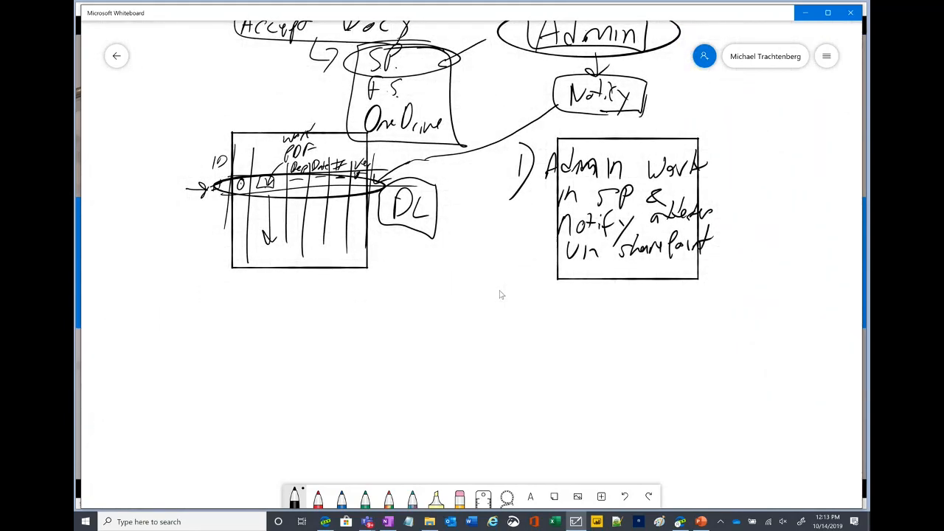
mouse_move(725, 128)
left_mouse_down()
mouse_move(663, 125)
mouse_move(483, 201)
mouse_move(742, 288)
mouse_move(730, 122)
left_mouse_up()
left_click_drag(744, 193, 814, 147)
mouse_move(746, 180)
left_mouse_down()
mouse_move(748, 193)
mouse_move(763, 198)
left_mouse_up()
left_click_drag(818, 132, 816, 162)
left_click_drag(804, 131, 834, 130)
left_click_drag(802, 164, 825, 158)
left_click_drag(820, 165, 833, 153)
left_click_drag(830, 153, 847, 151)
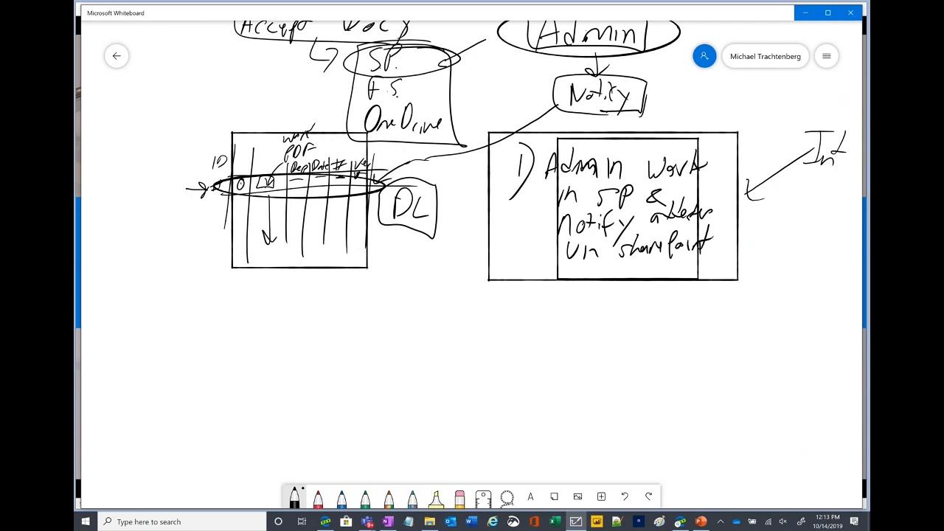
- Add a labelled column after Ver in the table and draw a line from Admin to its first-row cell
left_click_drag(389, 154, 384, 261)
mouse_move(401, 151)
left_mouse_down()
mouse_move(377, 163)
mouse_move(429, 152)
left_mouse_up()
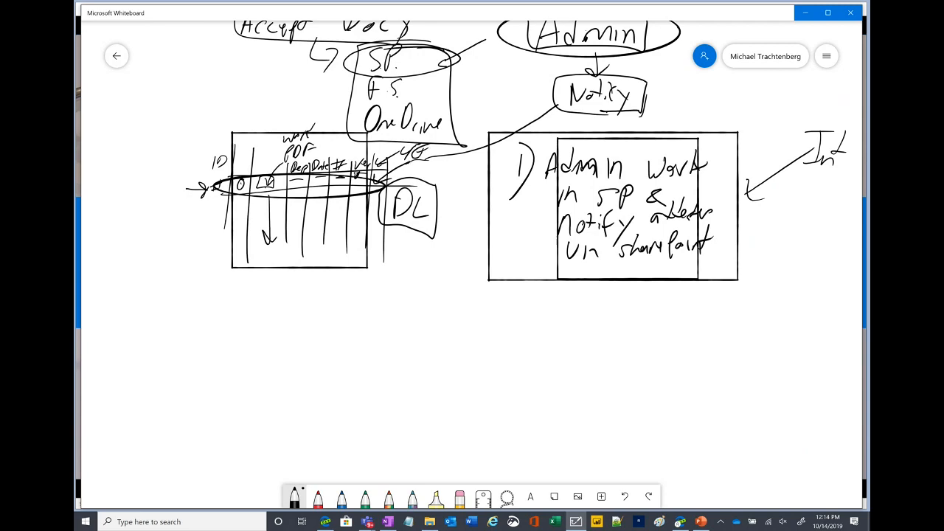
left_click_drag(371, 181, 386, 178)
left_click_drag(552, 56, 373, 180)
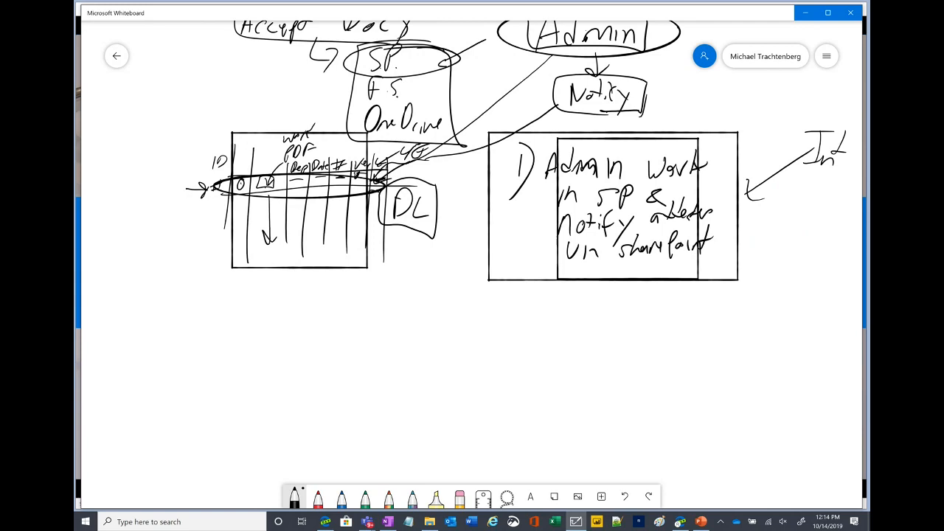
- Mark the new column's first-row cell and connect it with a curved arrow to the "via SharePoint" line of the note
left_click_drag(387, 188, 367, 197)
mouse_move(373, 182)
left_mouse_down()
mouse_move(437, 241)
mouse_move(546, 264)
mouse_move(568, 239)
mouse_move(542, 237)
left_mouse_up()
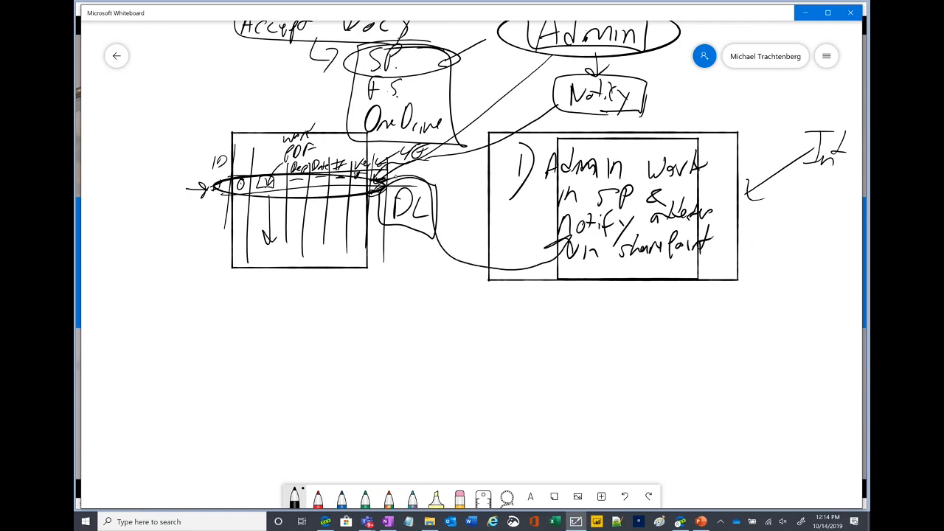
left_click_drag(384, 178, 396, 170)
- Draw a long horizontal divider below the diagram and write "Teams" and "Email" under it inside a box
left_click_drag(210, 305, 791, 297)
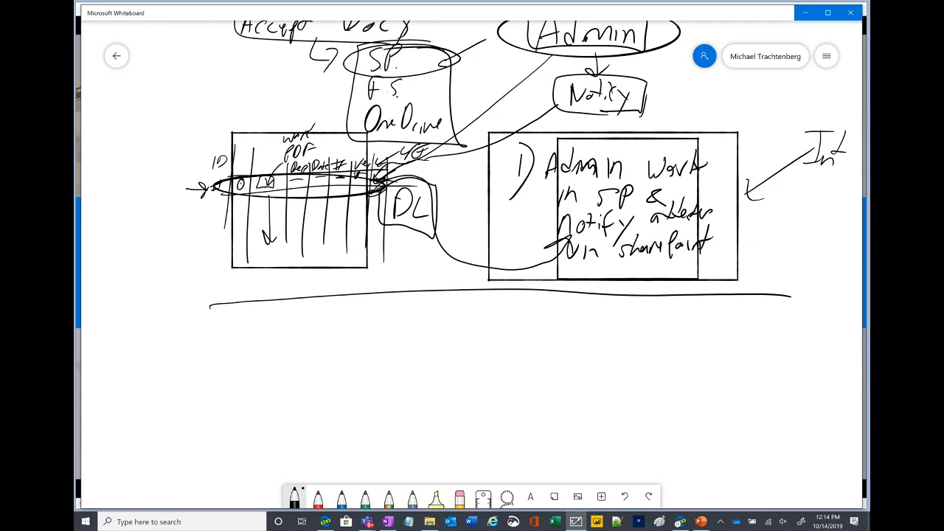
mouse_move(497, 301)
left_mouse_down()
mouse_move(496, 418)
mouse_move(653, 298)
mouse_move(500, 298)
mouse_move(512, 318)
mouse_move(522, 302)
mouse_move(534, 320)
left_mouse_up()
mouse_move(545, 311)
left_mouse_down()
mouse_move(547, 319)
mouse_move(596, 302)
left_mouse_up()
mouse_move(515, 337)
left_mouse_down()
mouse_move(510, 344)
mouse_move(548, 356)
mouse_move(569, 344)
left_mouse_up()
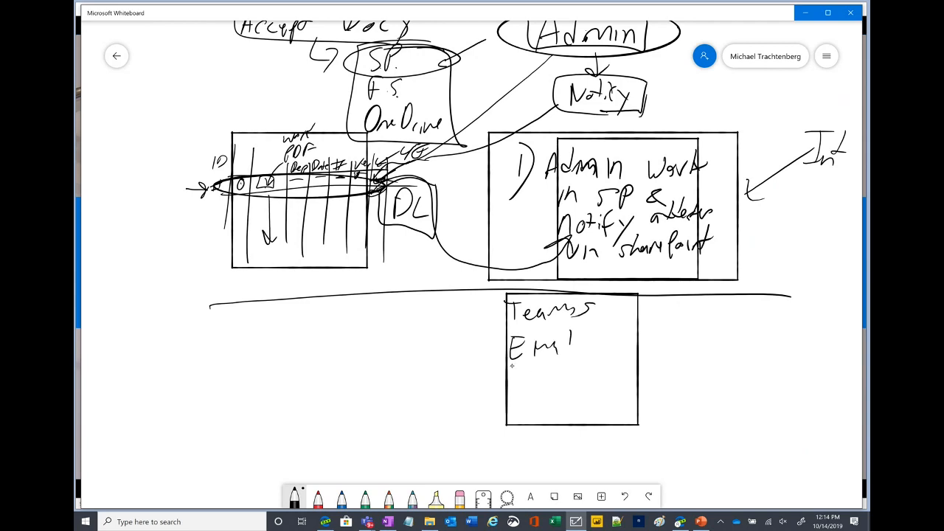
mouse_move(491, 365)
left_mouse_down()
mouse_move(587, 365)
mouse_move(594, 298)
mouse_move(493, 312)
left_mouse_up()
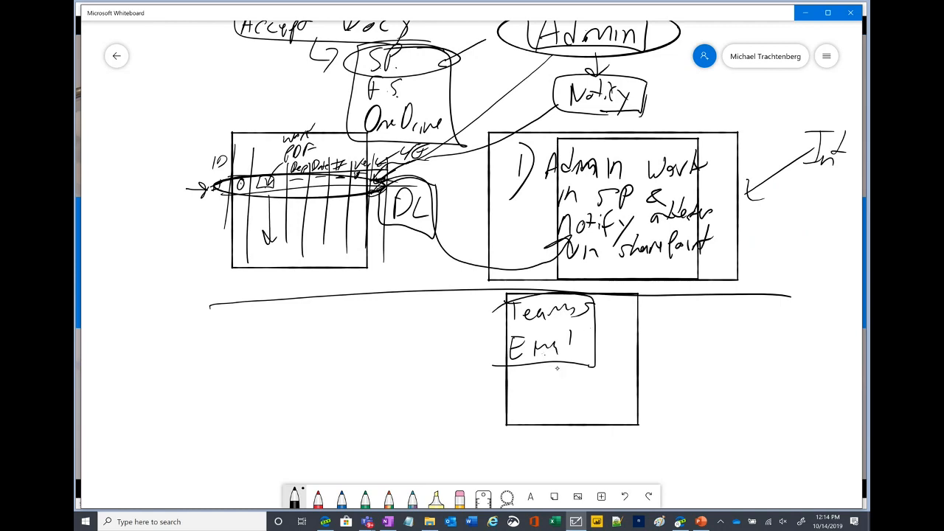
- Draw an arrow down from Email to "Link", sketch two boxed response buttons below it, and enclose both buttons together
left_click_drag(568, 358, 574, 370)
mouse_move(516, 391)
left_mouse_down()
mouse_move(549, 383)
mouse_move(567, 392)
mouse_move(521, 421)
mouse_move(563, 404)
mouse_move(514, 402)
left_mouse_up()
mouse_move(575, 404)
left_mouse_down()
mouse_move(616, 419)
mouse_move(573, 396)
mouse_move(529, 413)
mouse_move(556, 399)
mouse_move(612, 423)
left_mouse_up()
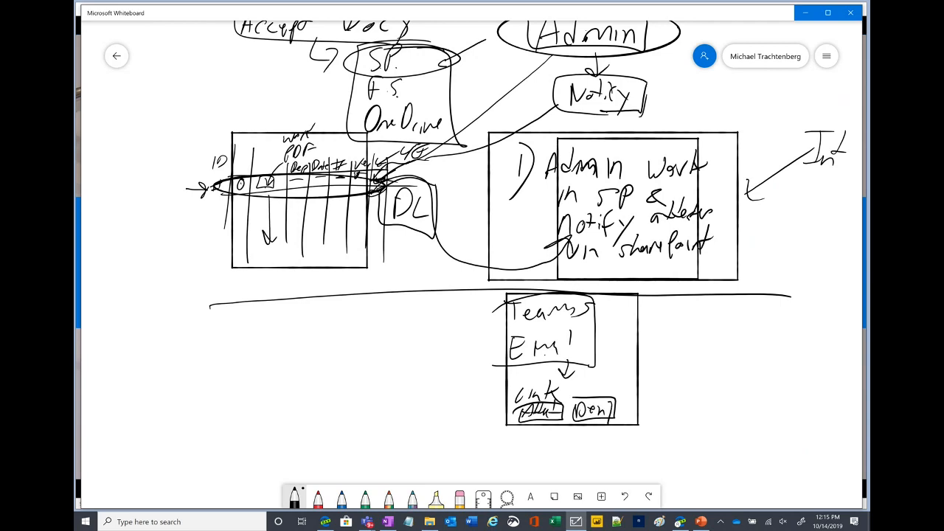
mouse_move(516, 402)
left_mouse_down()
mouse_move(569, 440)
mouse_move(569, 402)
mouse_move(635, 424)
mouse_move(570, 391)
left_mouse_up()
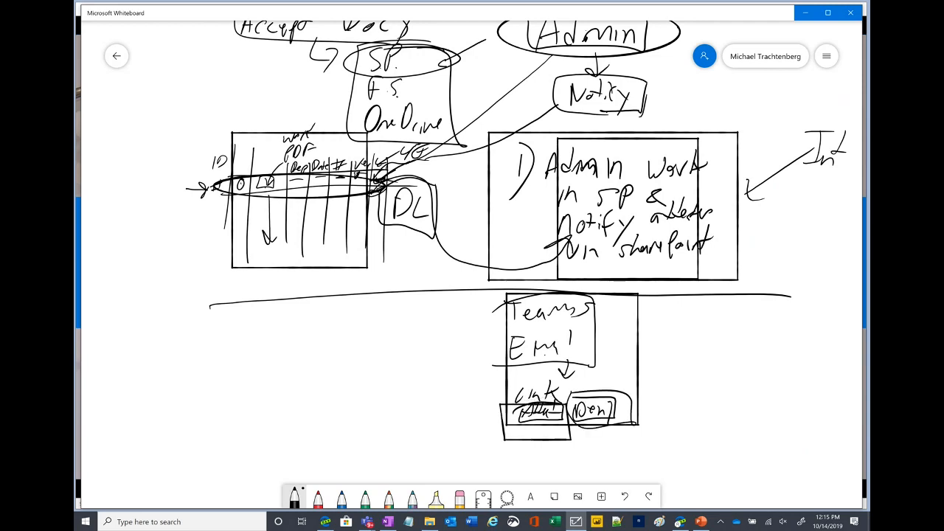
mouse_move(593, 302)
left_mouse_down()
mouse_move(605, 325)
mouse_move(587, 345)
left_mouse_up()
mouse_move(653, 390)
left_mouse_down()
mouse_move(559, 395)
mouse_move(599, 445)
mouse_move(638, 423)
left_mouse_up()
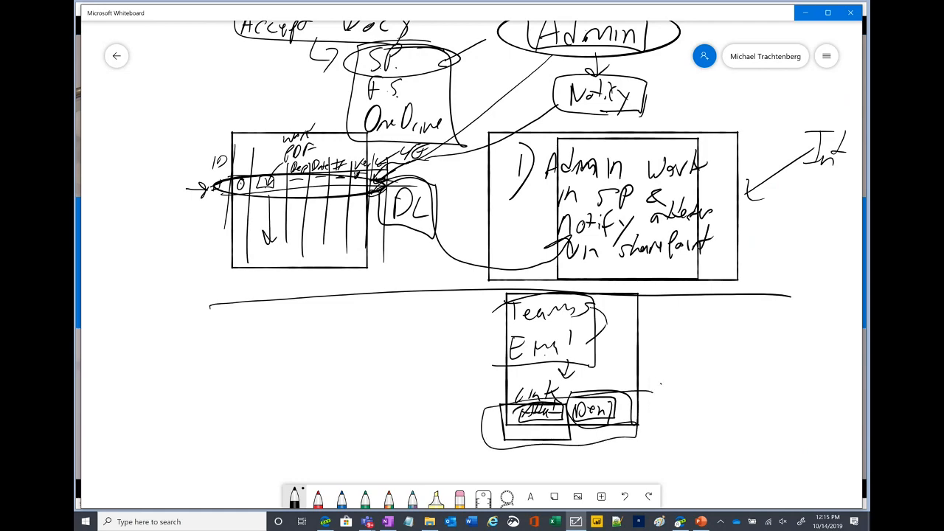
- Draw two diverging arrows downward from the two boxed response buttons below the link
scroll(472, 266, "down", 3)
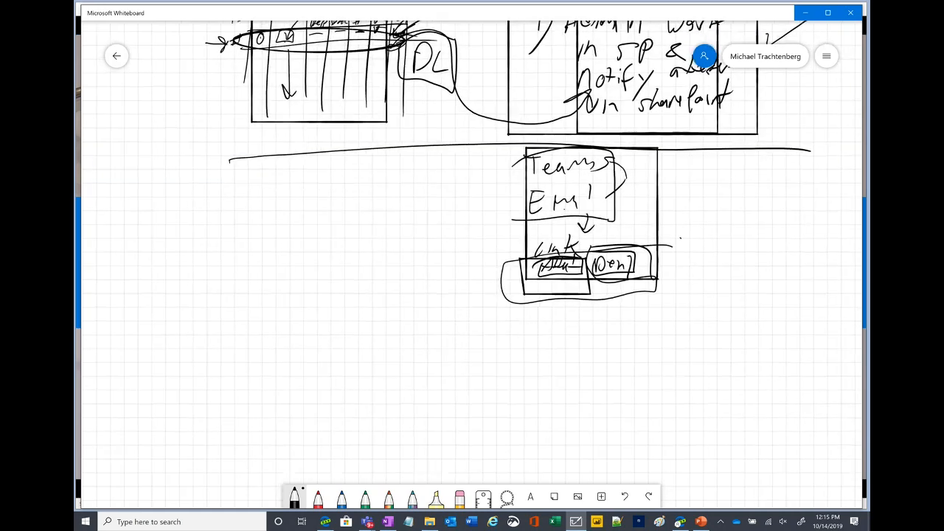
left_click_drag(525, 252, 451, 344)
mouse_move(600, 239)
left_mouse_down()
mouse_move(597, 251)
mouse_move(683, 355)
left_mouse_up()
left_click_drag(437, 327, 483, 352)
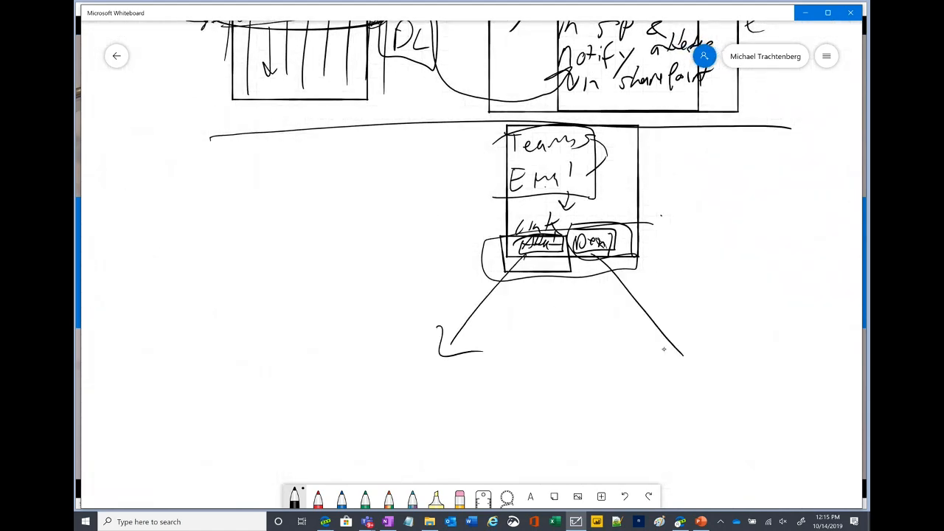
left_click_drag(664, 349, 699, 344)
scroll(472, 265, "down", 1)
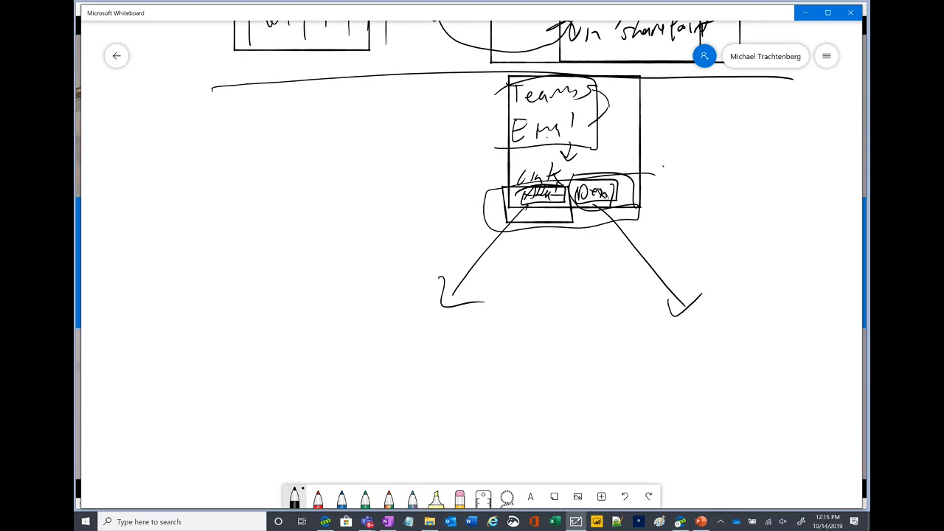
- Sketch a four-column table below the divider with the handwritten headings Req, Date, Date and Attes
scroll(472, 221, "up", 3)
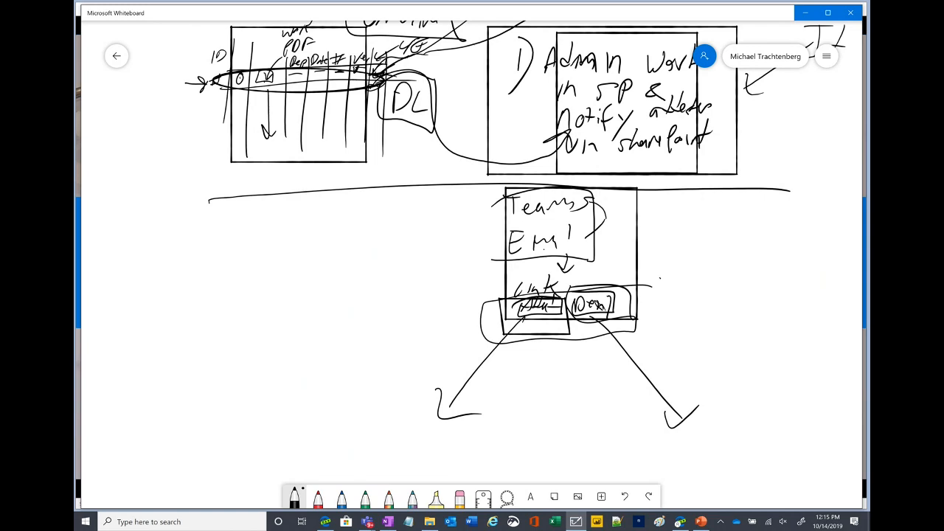
left_click_drag(148, 239, 141, 376)
left_click_drag(183, 233, 176, 353)
mouse_move(218, 233)
left_mouse_down()
mouse_move(208, 347)
mouse_move(232, 356)
left_mouse_up()
left_click_drag(281, 227, 269, 350)
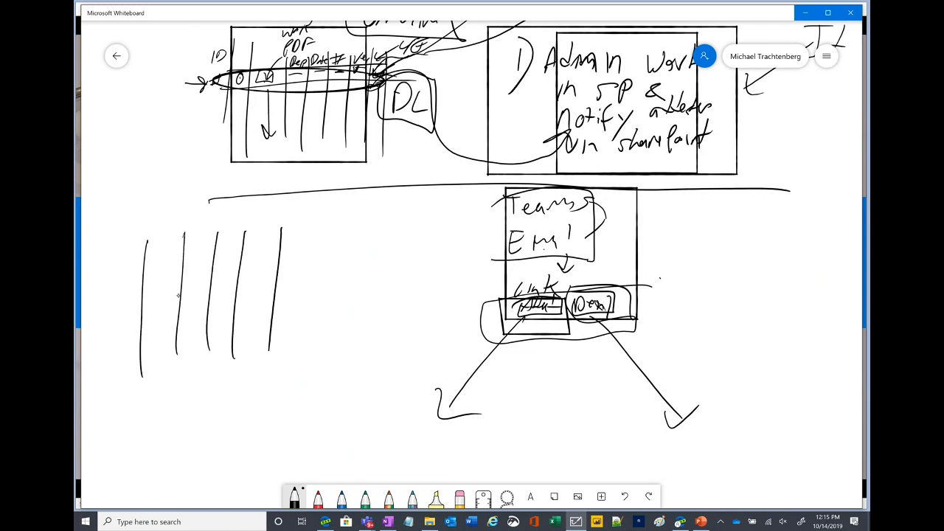
left_click_drag(122, 268, 296, 252)
mouse_move(146, 255)
left_mouse_down()
mouse_move(161, 272)
mouse_move(170, 257)
mouse_move(217, 255)
left_mouse_up()
left_click_drag(221, 242, 233, 253)
left_click_drag(234, 252, 263, 240)
left_click_drag(262, 248, 273, 244)
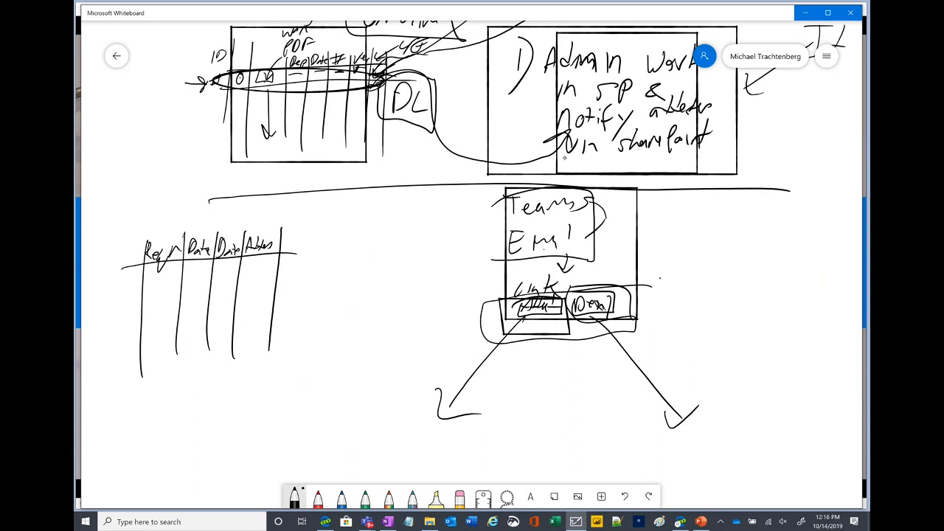
- Draw a curved arrow from the SharePoint note to the new table and fill its first row, with "No" in the last column
mouse_move(565, 157)
left_mouse_down()
mouse_move(302, 184)
mouse_move(140, 215)
mouse_move(130, 233)
mouse_move(141, 242)
mouse_move(128, 241)
mouse_move(124, 284)
mouse_move(305, 288)
left_mouse_up()
mouse_move(150, 277)
left_mouse_down()
mouse_move(179, 267)
mouse_move(204, 274)
left_mouse_up()
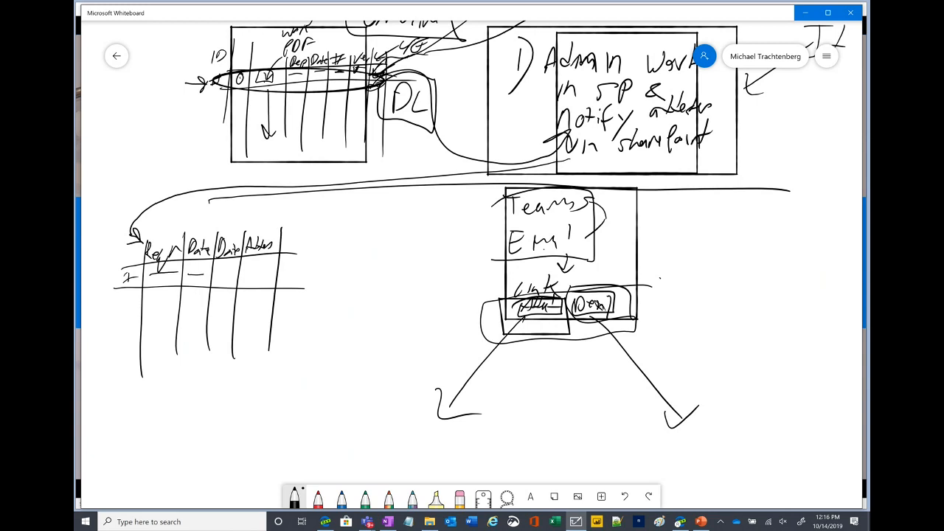
mouse_move(246, 285)
left_mouse_down()
mouse_move(248, 260)
mouse_move(259, 264)
left_mouse_up()
mouse_move(268, 267)
left_mouse_down()
mouse_move(263, 277)
mouse_move(269, 267)
left_mouse_up()
- Draw a large curved mark and a slash beside the table, and box the "Link" text
mouse_move(392, 246)
left_mouse_down()
mouse_move(396, 289)
mouse_move(426, 251)
left_mouse_up()
left_click_drag(460, 209, 404, 324)
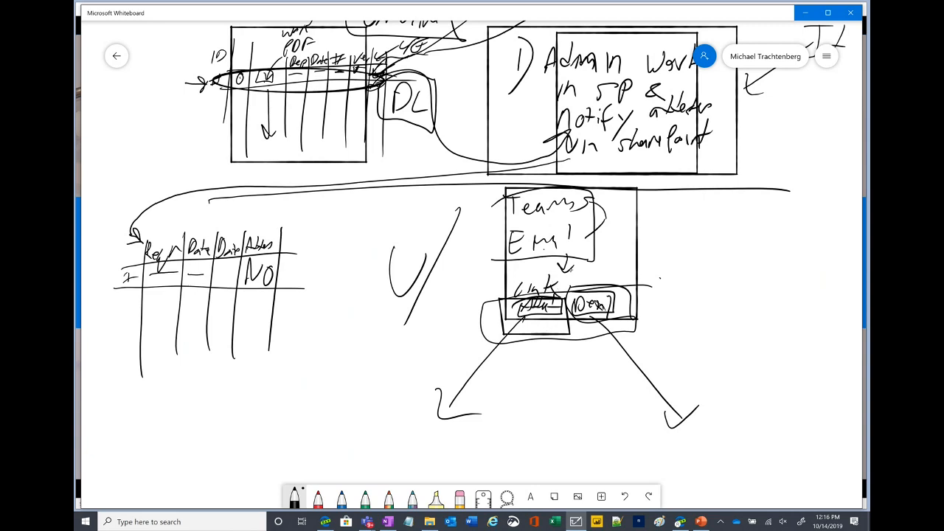
mouse_move(569, 269)
left_mouse_down()
mouse_move(516, 302)
mouse_move(562, 274)
left_mouse_up()
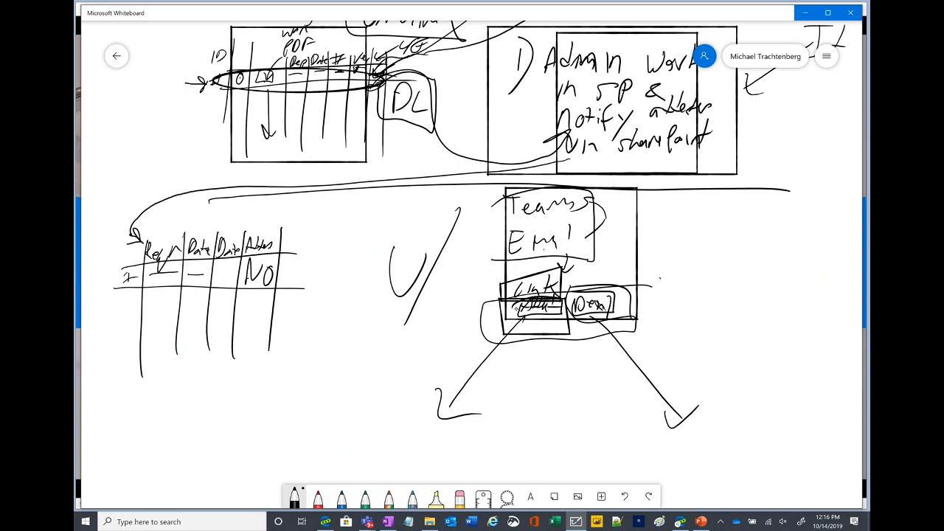
- Connect the first response button's arrow to the boxed "No" cell, write "Yes" beside it, and mark the second Date cell
mouse_move(510, 336)
left_mouse_down()
mouse_move(443, 411)
mouse_move(391, 398)
mouse_move(327, 342)
mouse_move(274, 271)
mouse_move(239, 289)
mouse_move(281, 252)
mouse_move(325, 248)
left_mouse_up()
mouse_move(333, 236)
left_mouse_down()
mouse_move(316, 258)
mouse_move(335, 252)
left_mouse_up()
left_click_drag(346, 236, 341, 256)
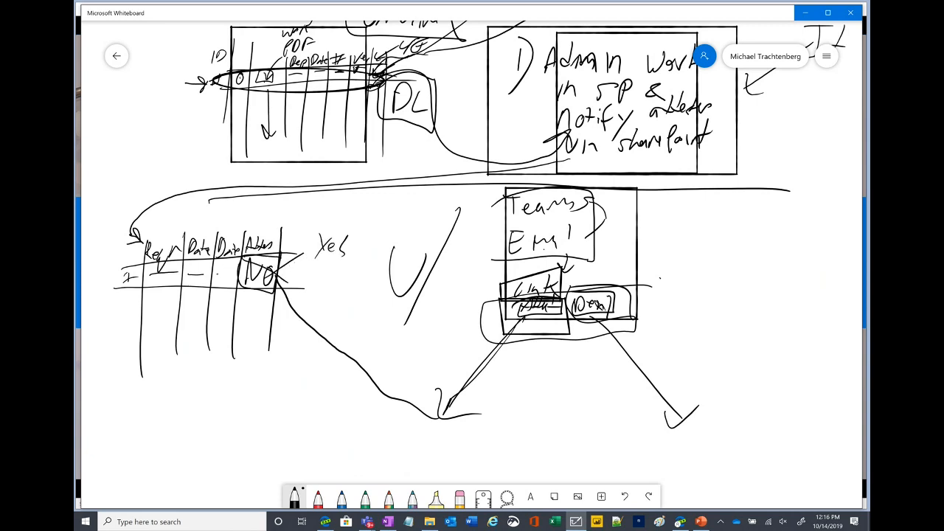
left_click_drag(215, 275, 233, 274)
- Link the second response button's arrow to a boxed question label and draw an arrow down to a circled "Email / Manager" note
mouse_move(684, 414)
left_mouse_down()
mouse_move(701, 343)
mouse_move(729, 307)
mouse_move(771, 313)
mouse_move(789, 301)
left_mouse_up()
mouse_move(733, 288)
left_mouse_down()
mouse_move(814, 310)
mouse_move(733, 286)
left_mouse_up()
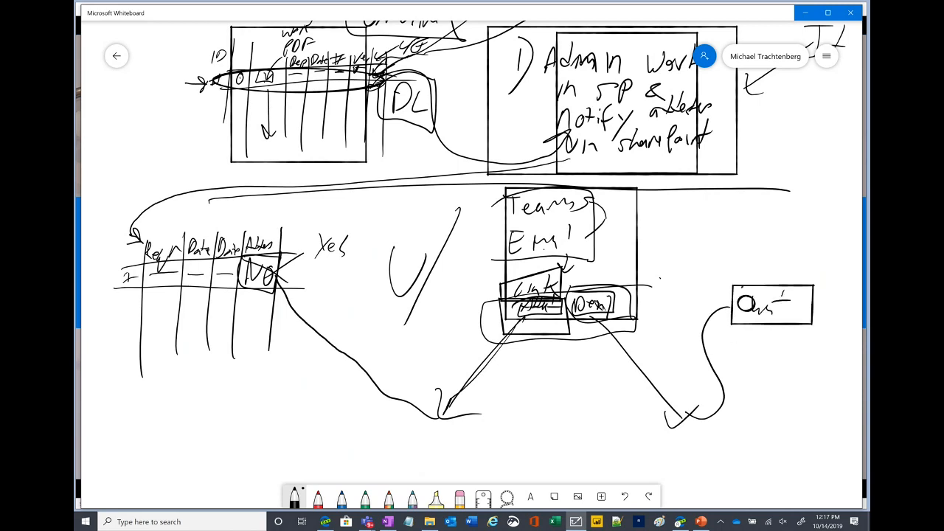
mouse_move(766, 329)
left_mouse_down()
mouse_move(756, 350)
mouse_move(778, 348)
mouse_move(740, 382)
mouse_move(750, 367)
mouse_move(782, 379)
left_mouse_up()
left_click(790, 387)
mouse_move(794, 351)
left_mouse_down()
mouse_move(792, 378)
mouse_move(812, 353)
mouse_move(827, 376)
left_mouse_up()
left_click_drag(835, 372, 849, 382)
mouse_move(840, 345)
left_mouse_down()
mouse_move(731, 354)
mouse_move(846, 381)
mouse_move(849, 352)
left_mouse_up()
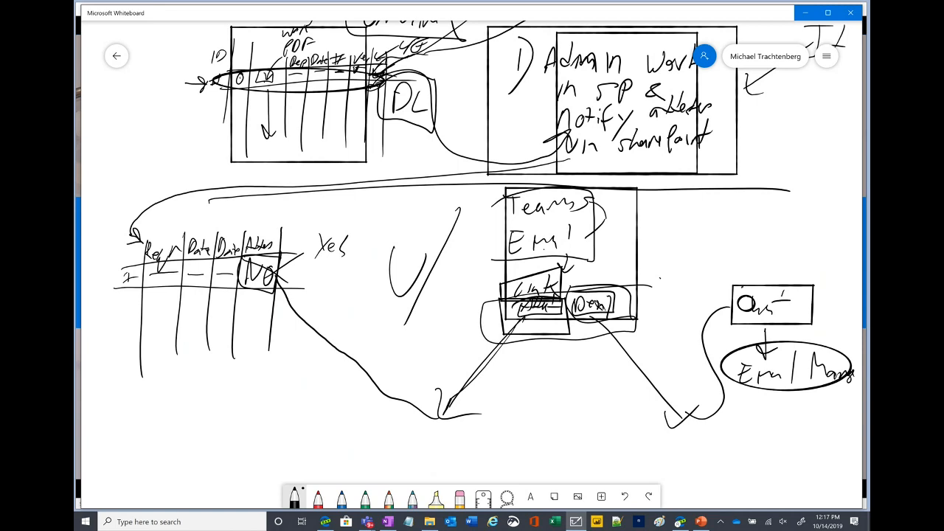
- Frame the four-column table with a rectangle and draw a second long divider beneath the diagram
mouse_move(298, 220)
left_mouse_down()
mouse_move(100, 289)
mouse_move(288, 370)
mouse_move(295, 217)
left_mouse_up()
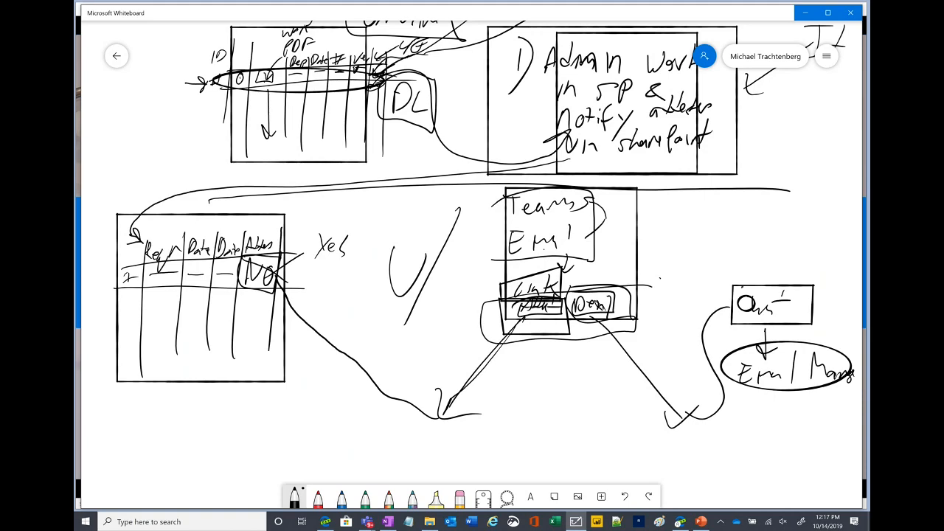
scroll(472, 258, "down", 3)
left_click_drag(111, 306, 777, 313)
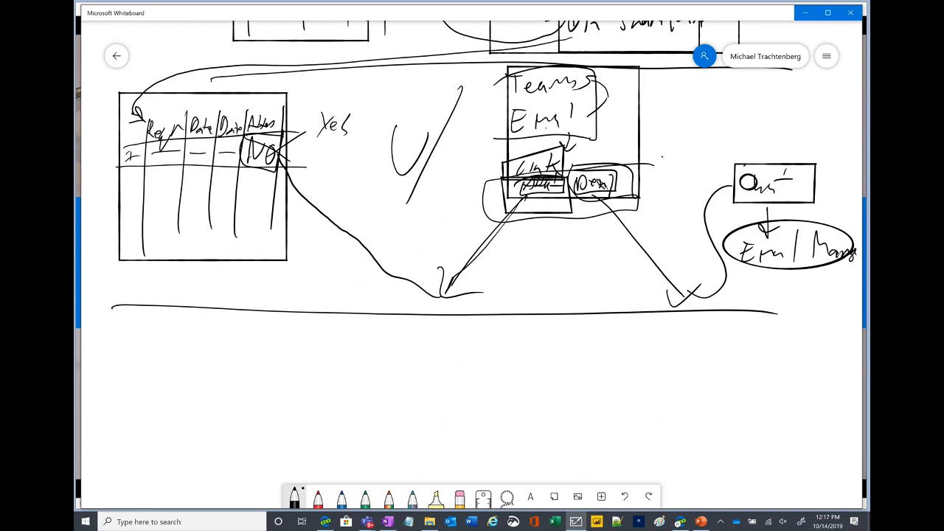
- Draw an upward arrow from the second divider to the table and loop a large curve around the question and email branch
mouse_move(179, 304)
left_mouse_down()
mouse_move(178, 262)
mouse_move(198, 259)
left_mouse_up()
mouse_move(795, 151)
left_mouse_down()
mouse_move(649, 207)
mouse_move(861, 277)
left_mouse_up()
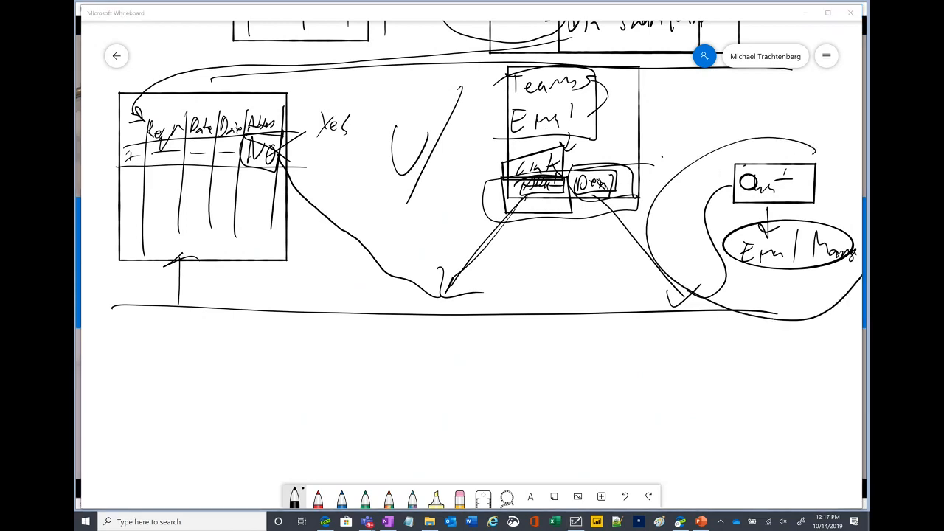
left_click_drag(811, 150, 847, 189)
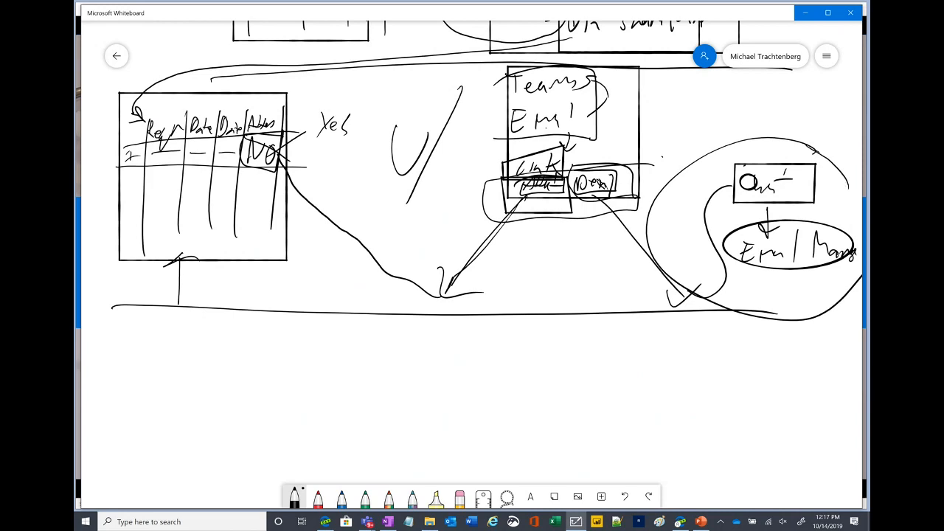
left_click_drag(181, 261, 182, 322)
- Sketch a dashboard box below the second divider containing a Yes/No pie chart and a boxed "Open" button
mouse_move(199, 327)
left_mouse_down()
mouse_move(255, 479)
mouse_move(343, 347)
mouse_move(197, 332)
left_mouse_up()
mouse_move(207, 373)
left_mouse_down()
mouse_move(238, 347)
mouse_move(209, 361)
mouse_move(224, 358)
mouse_move(258, 404)
left_mouse_up()
mouse_move(234, 368)
left_mouse_down()
mouse_move(249, 358)
mouse_move(210, 411)
mouse_move(234, 378)
mouse_move(261, 366)
left_mouse_up()
mouse_move(267, 367)
left_mouse_down()
mouse_move(230, 351)
mouse_move(261, 337)
left_mouse_up()
mouse_move(215, 421)
left_mouse_down()
mouse_move(328, 448)
mouse_move(210, 415)
mouse_move(262, 429)
left_mouse_up()
left_click_drag(267, 440, 280, 440)
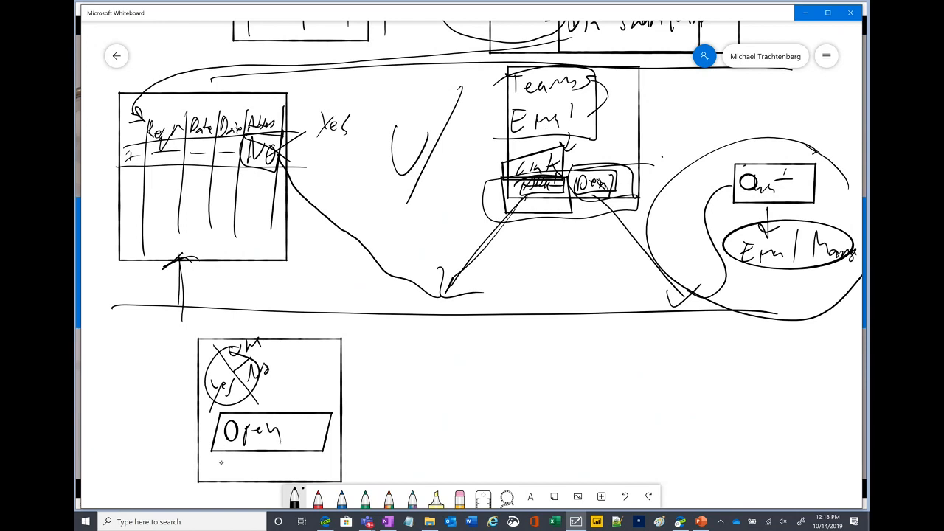
- Add a second boxed button under "Open" and three small checkboxes with a handwritten department label beside the pie chart
mouse_move(215, 478)
left_mouse_down()
mouse_move(218, 455)
mouse_move(286, 457)
mouse_move(296, 472)
mouse_move(214, 479)
mouse_move(239, 461)
mouse_move(239, 475)
mouse_move(254, 477)
mouse_move(233, 462)
left_mouse_up()
mouse_move(269, 466)
left_mouse_down()
mouse_move(271, 474)
mouse_move(283, 457)
left_mouse_up()
mouse_move(278, 457)
left_mouse_down()
mouse_move(280, 476)
mouse_move(277, 464)
left_mouse_up()
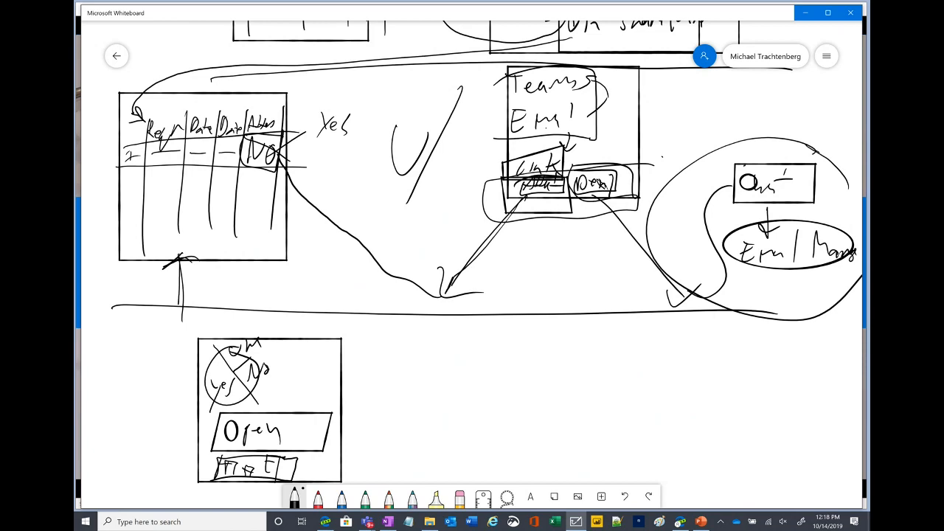
left_click_drag(278, 347, 280, 394)
left_click_drag(282, 378, 285, 392)
mouse_move(304, 344)
left_mouse_down()
mouse_move(302, 356)
mouse_move(339, 337)
left_mouse_up()
left_click_drag(336, 356, 344, 350)
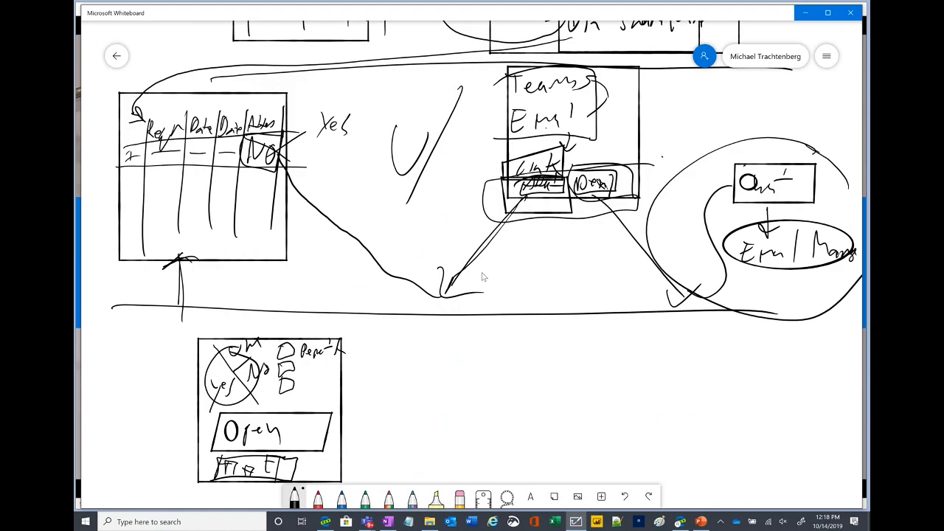
- Switch to the maximized web browser and show the HamptonLab AcknowledgmentDocs library in SharePoint
scroll(481, 276, "down", 5)
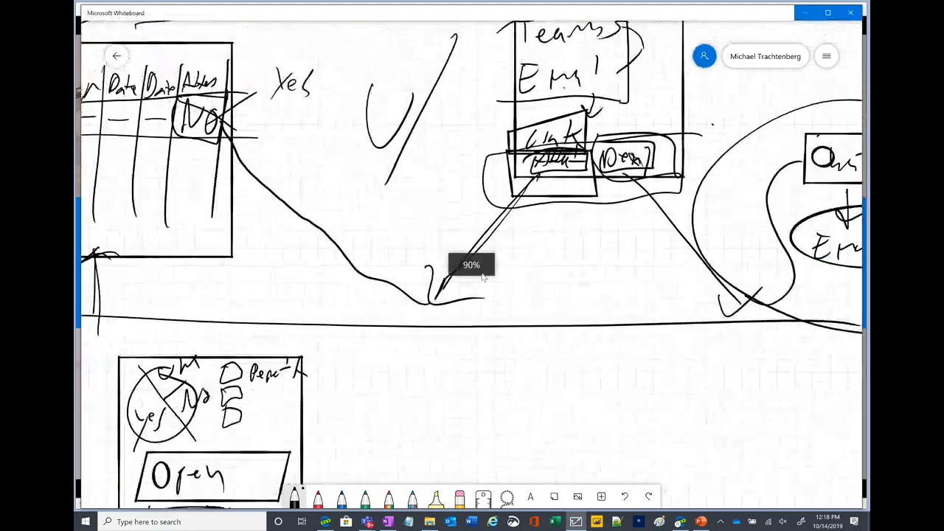
left_click_drag(482, 276, 493, 340)
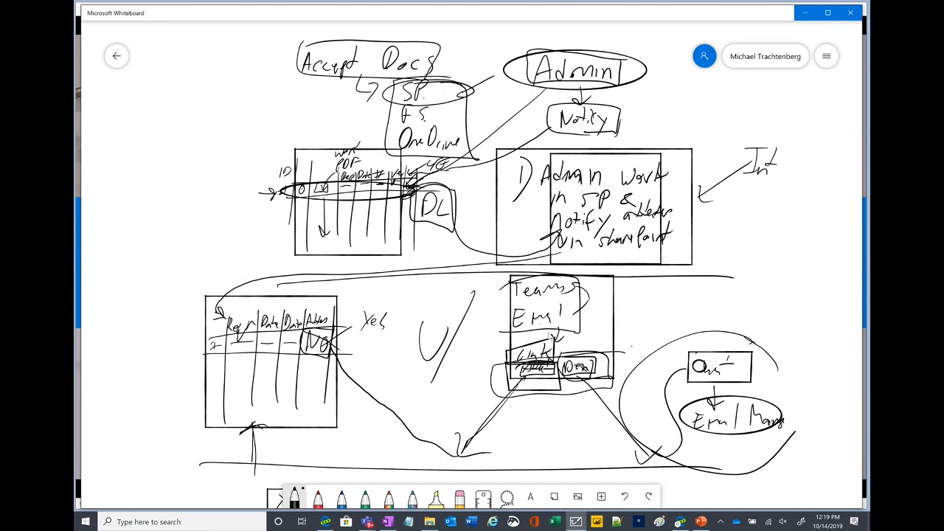
left_click(680, 521)
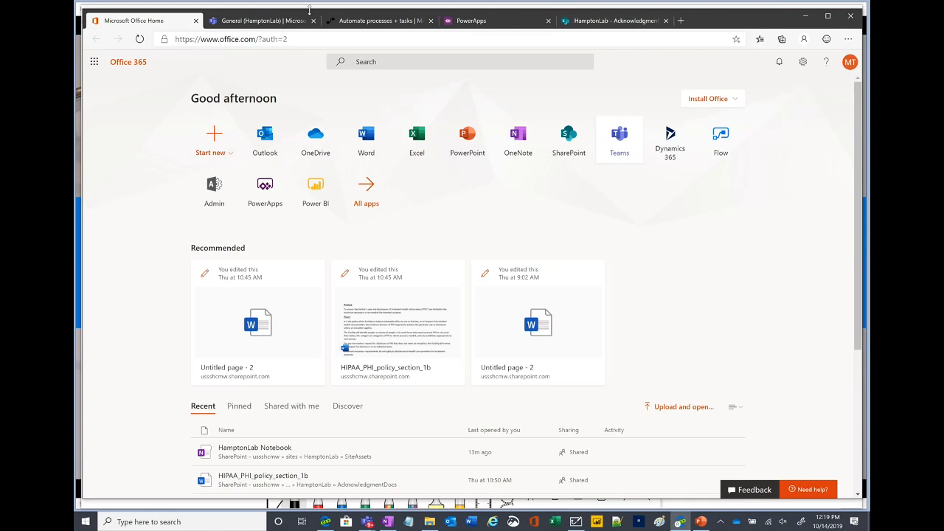
double_click(706, 21)
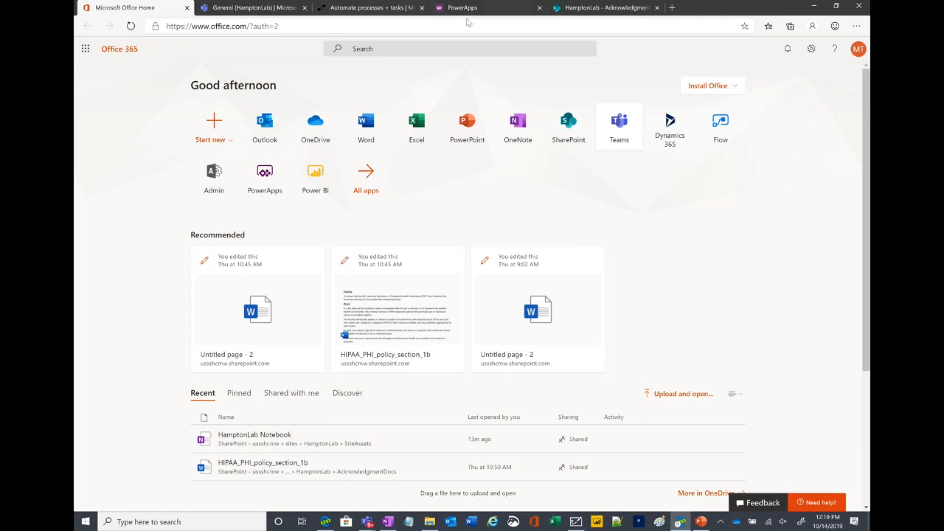
left_click(603, 9)
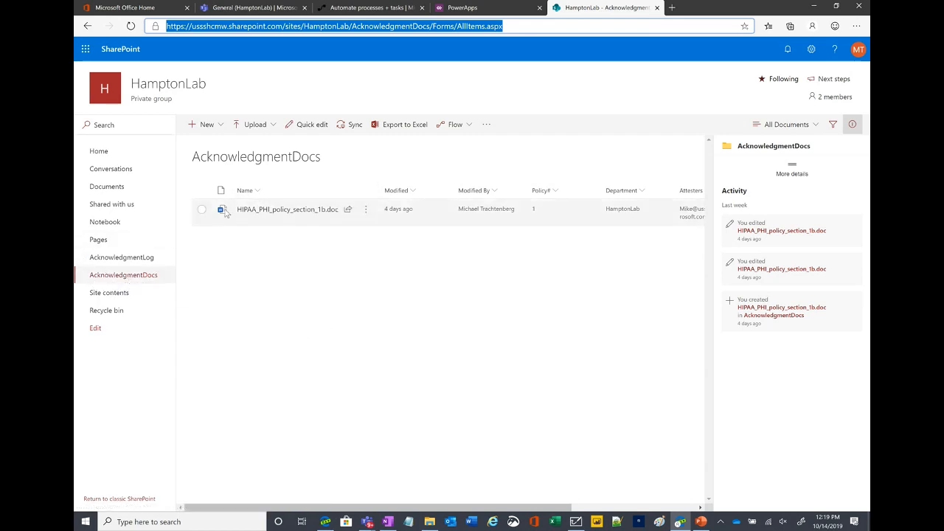
- Examine the HIPAA_PHI_policy_section_1b.doc entry and its columns through Attesters, and compare the library with the whiteboard diagram
mouse_move(289, 216)
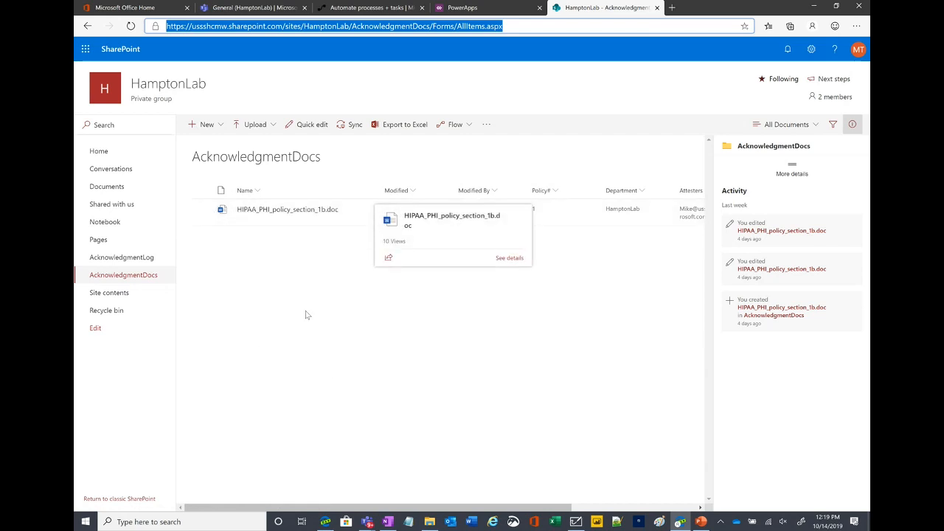
left_click(248, 237)
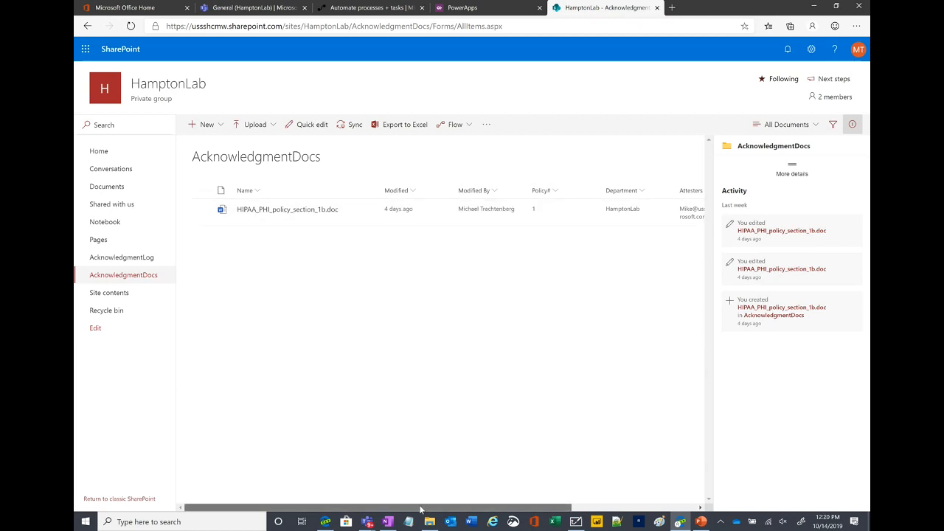
scroll(421, 509, "right", 1)
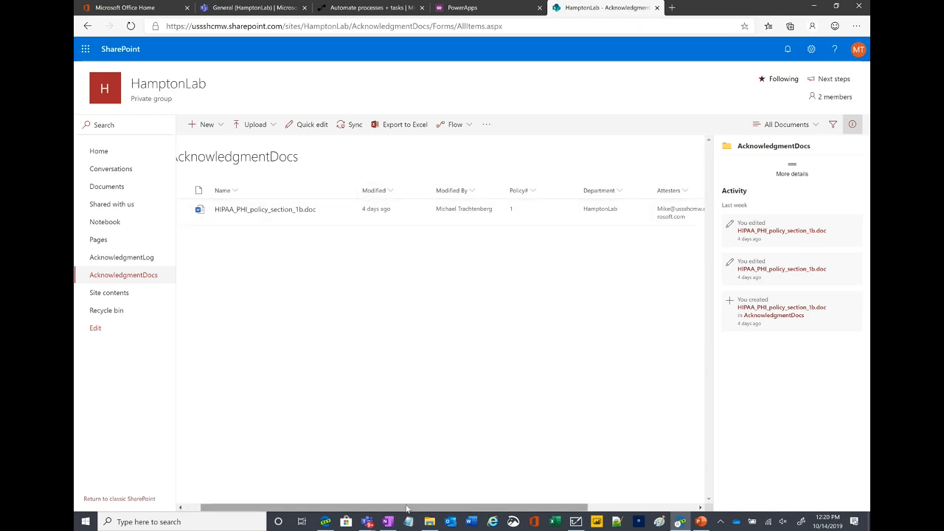
left_click_drag(407, 509, 488, 507)
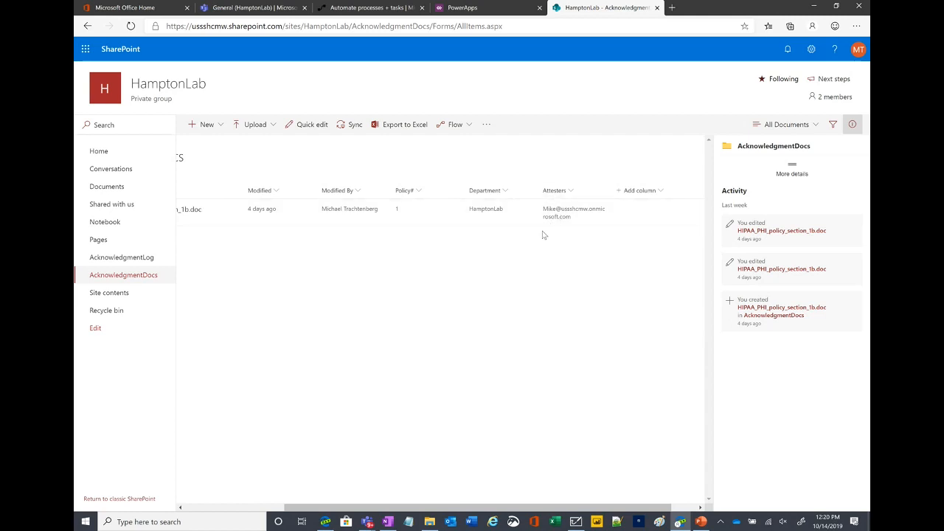
left_click_drag(339, 508, 224, 509)
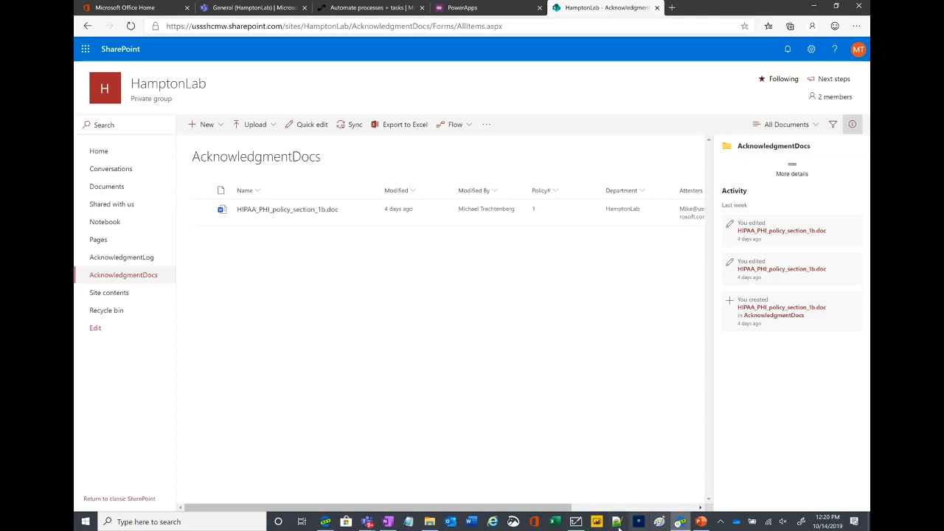
left_click(580, 522)
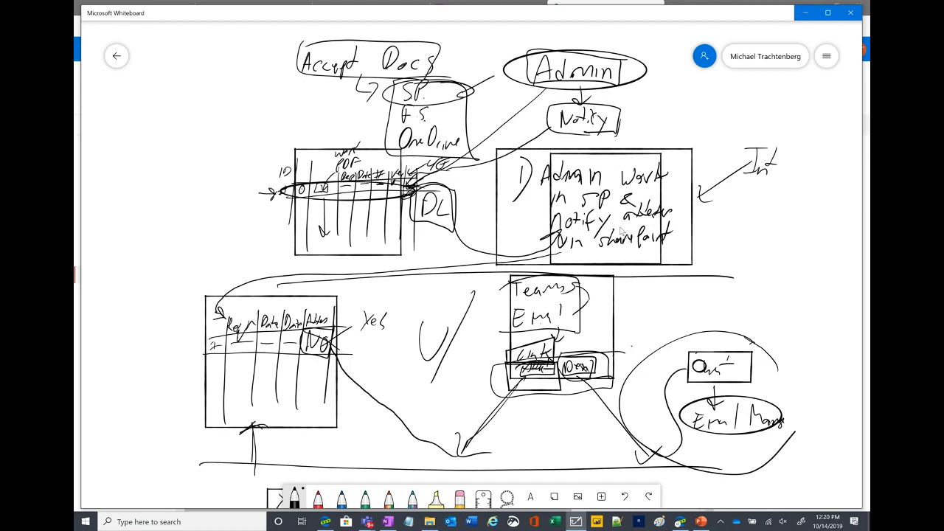
left_click(803, 13)
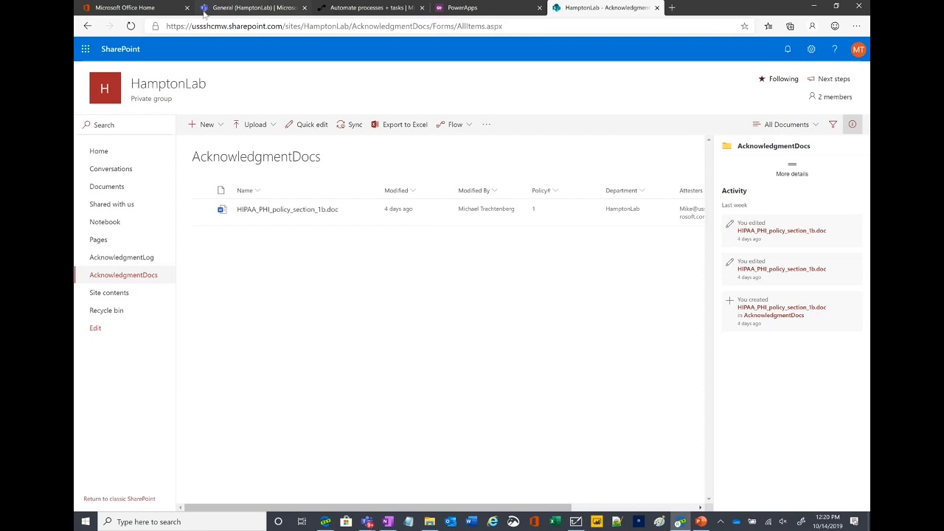
- Open Flow from the Office 365 home page and start a new flow from a template
left_click(155, 7)
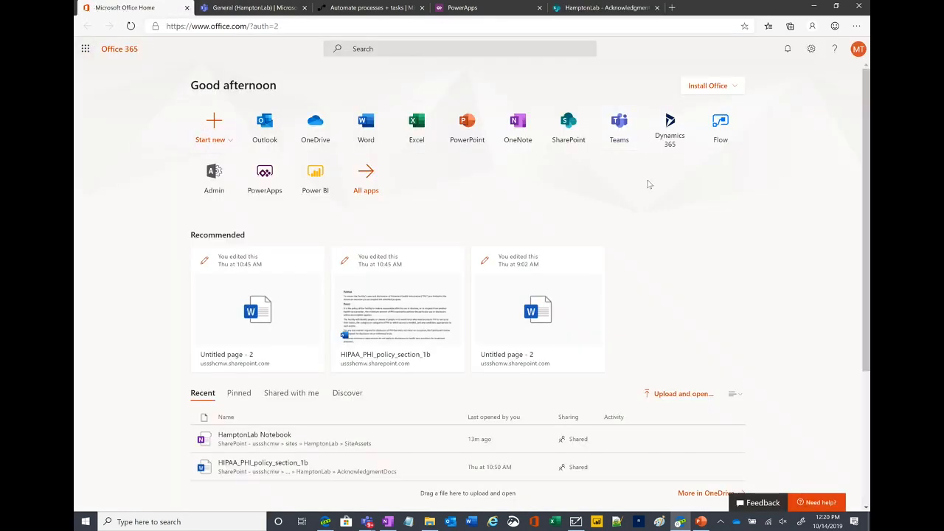
left_click(720, 129)
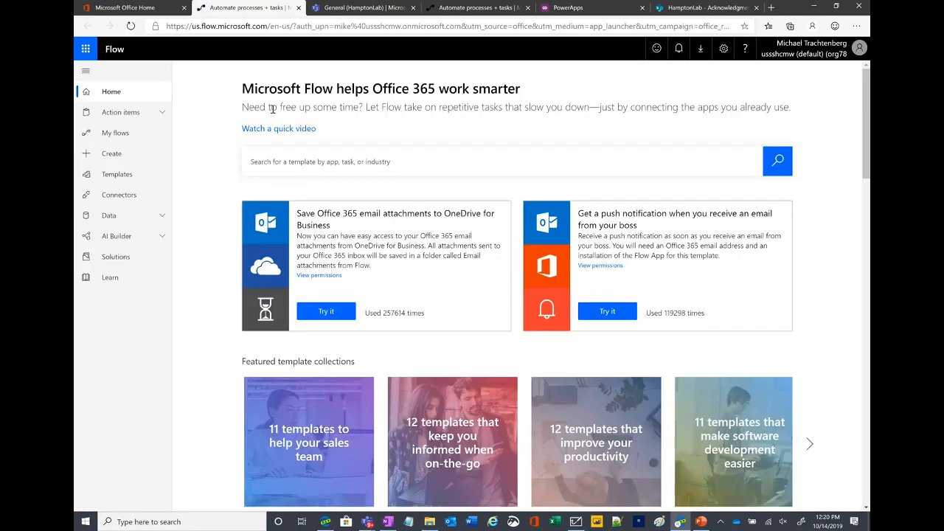
left_click(94, 142)
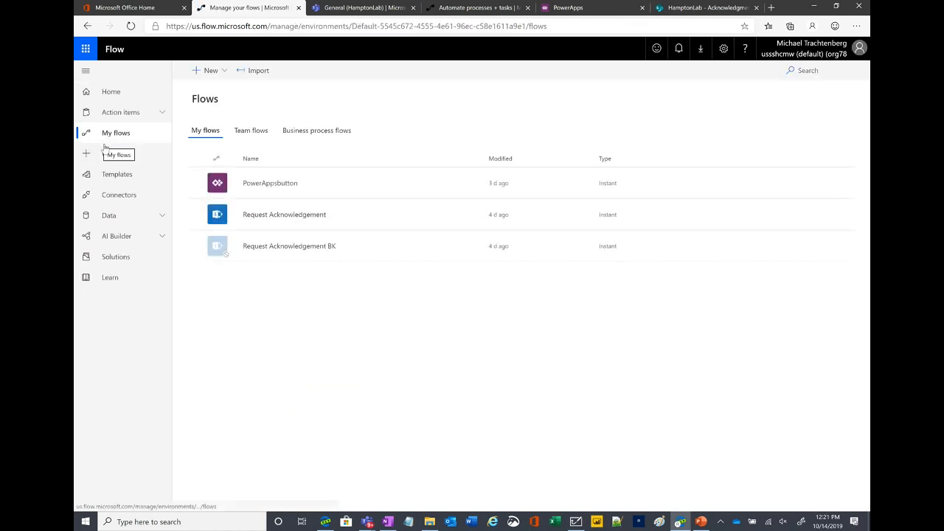
left_click(208, 72)
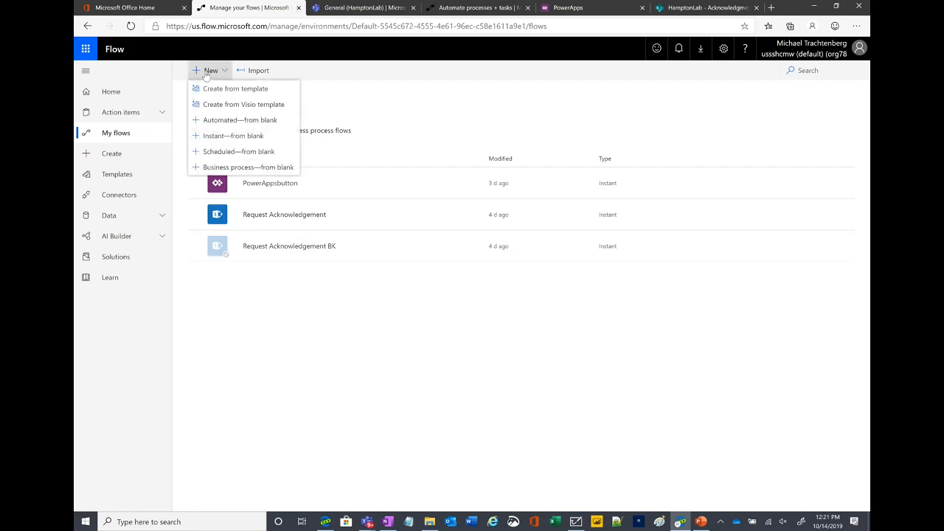
left_click(244, 91)
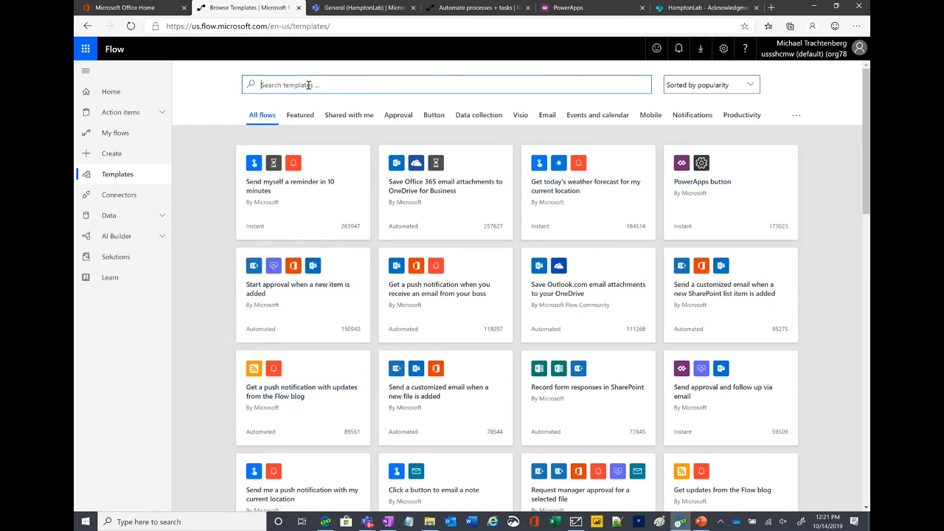
- Search the templates for "sharepoint" and create a flow from "Complete a custom action for the selected file"
type("sharepoint")
key("Return")
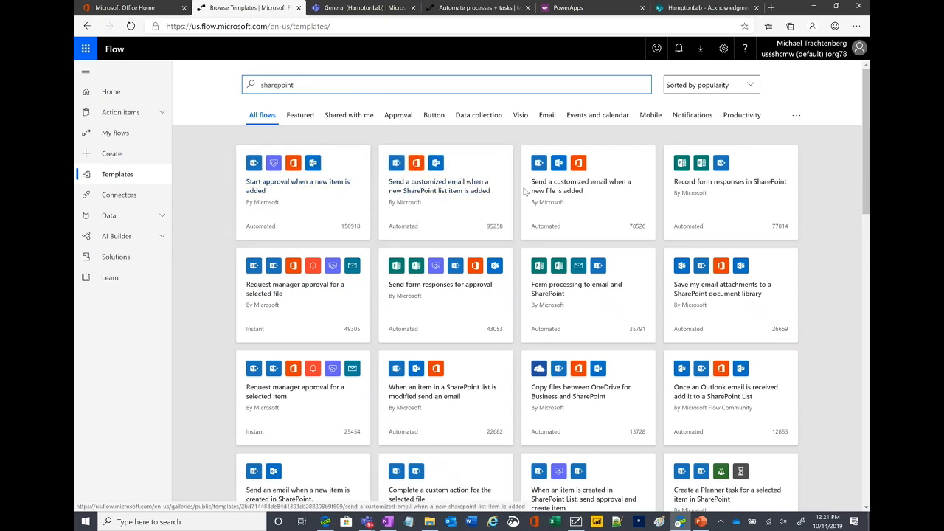
scroll(595, 172, "down", 2)
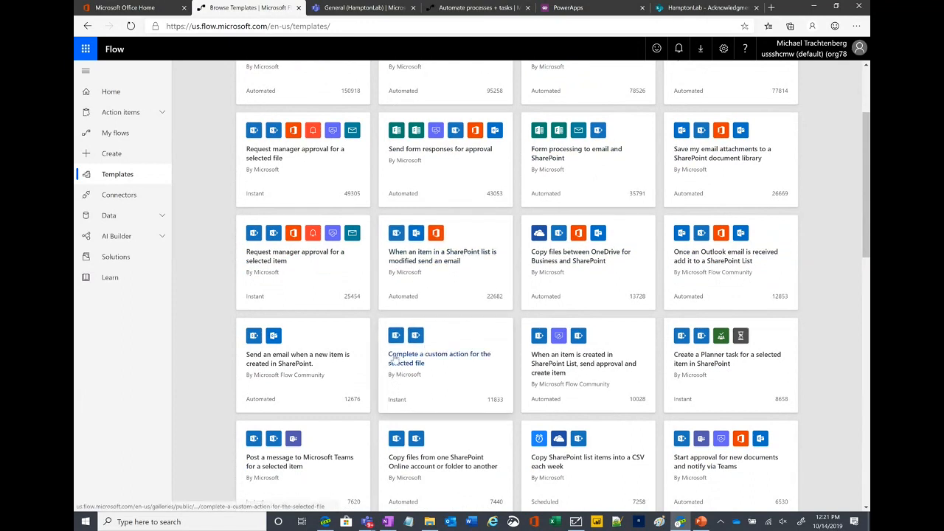
left_click(435, 360)
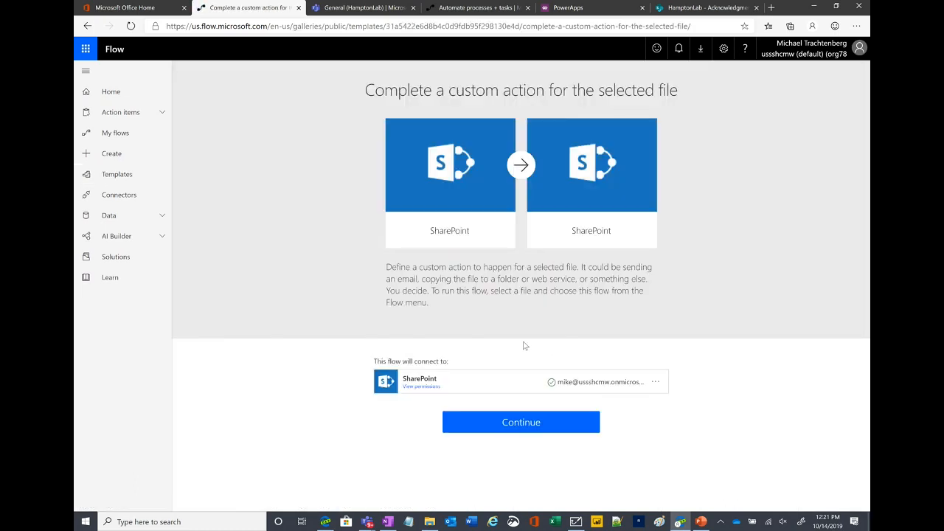
left_click(531, 425)
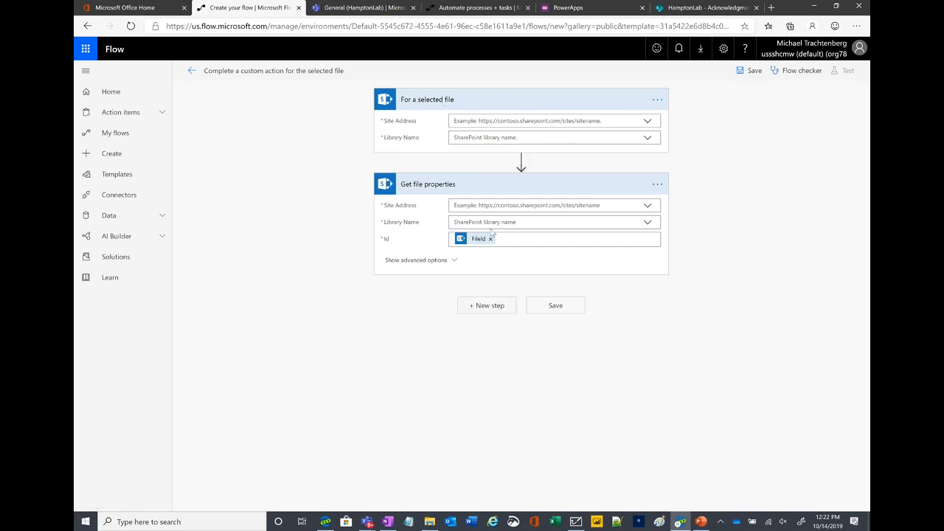
- Set the "For a selected file" trigger to the HamptonLab site and the AcknowledgmentDocs library
left_click(509, 120)
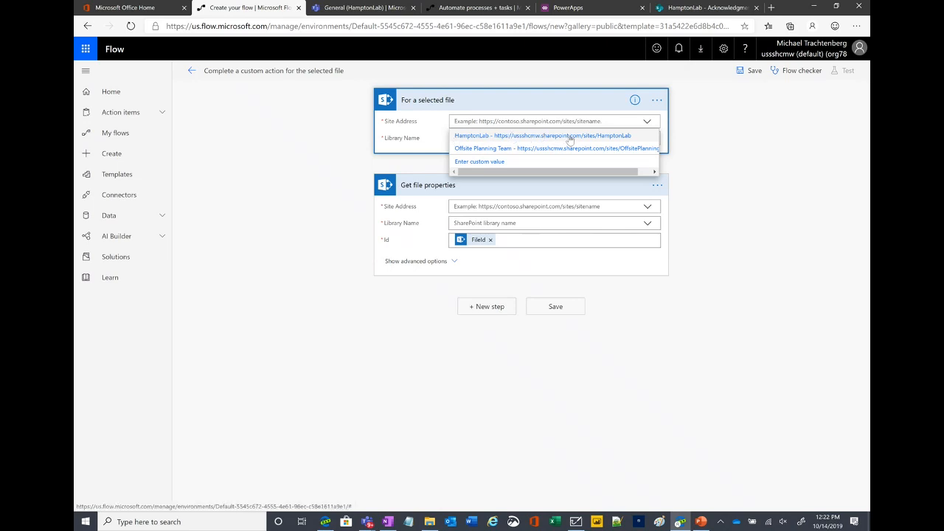
left_click(521, 138)
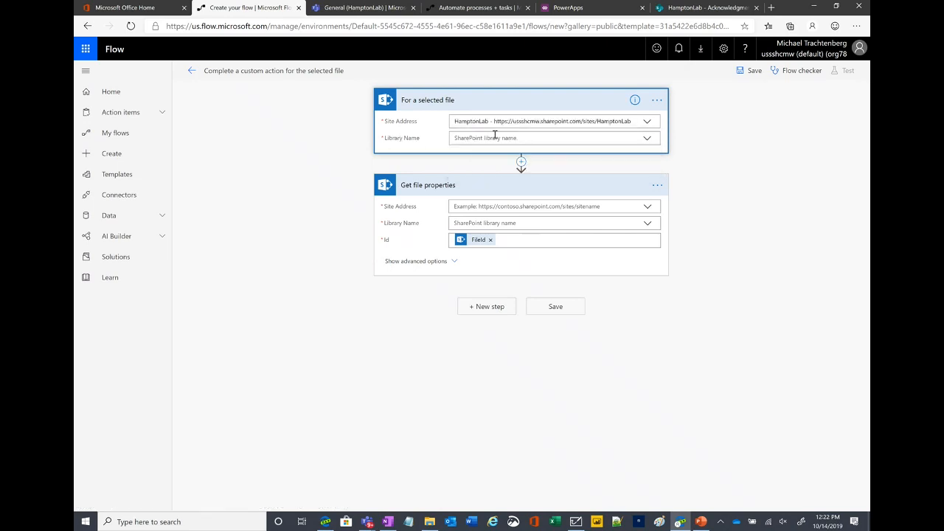
left_click(559, 137)
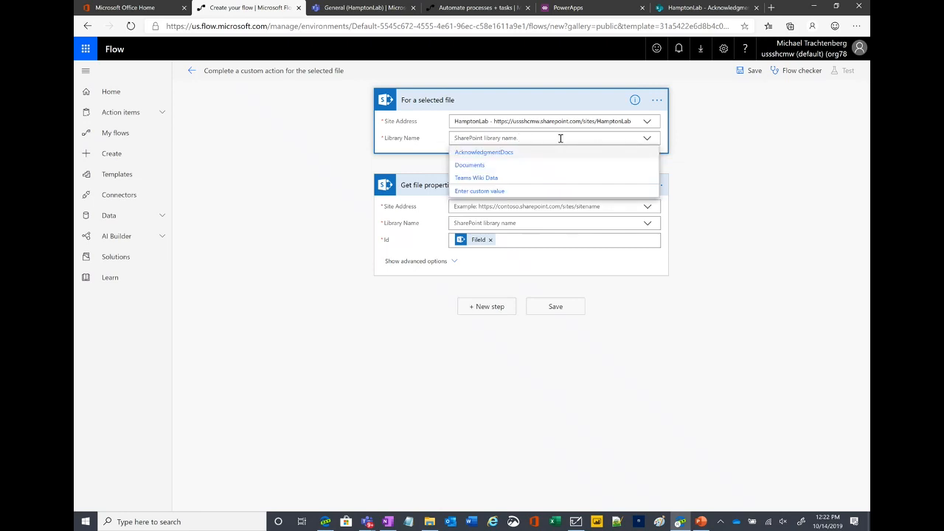
left_click(484, 153)
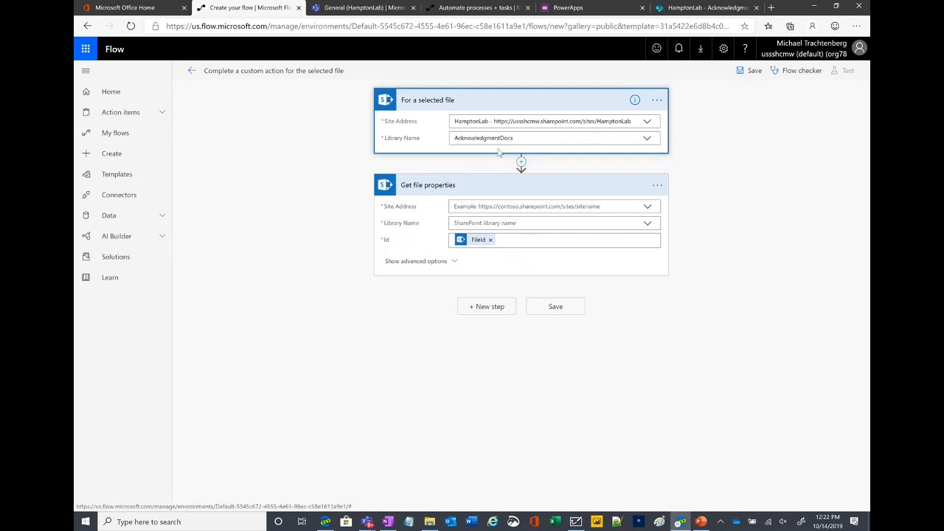
- Compare the trigger's site address with the HamptonLab part of the AcknowledgmentDocs library's web address in SharePoint, and return to the flow
left_click(675, 9)
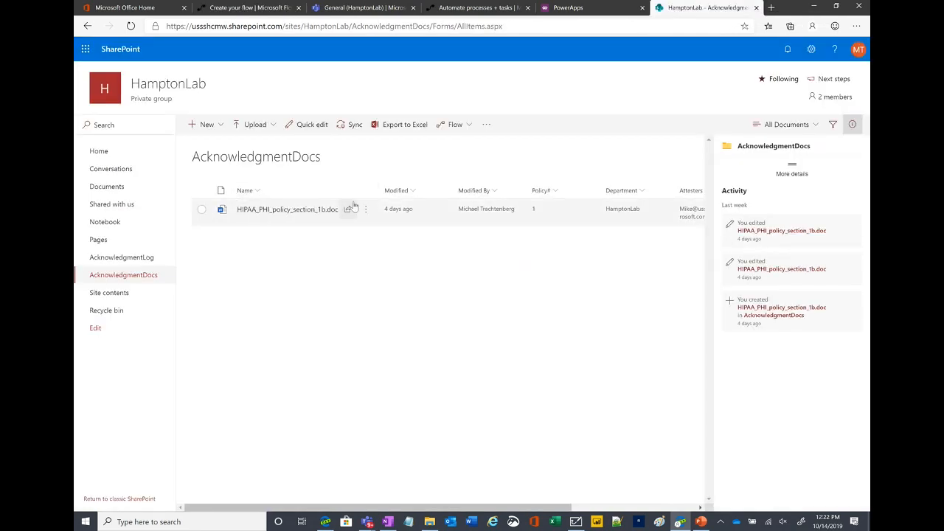
left_click(601, 13)
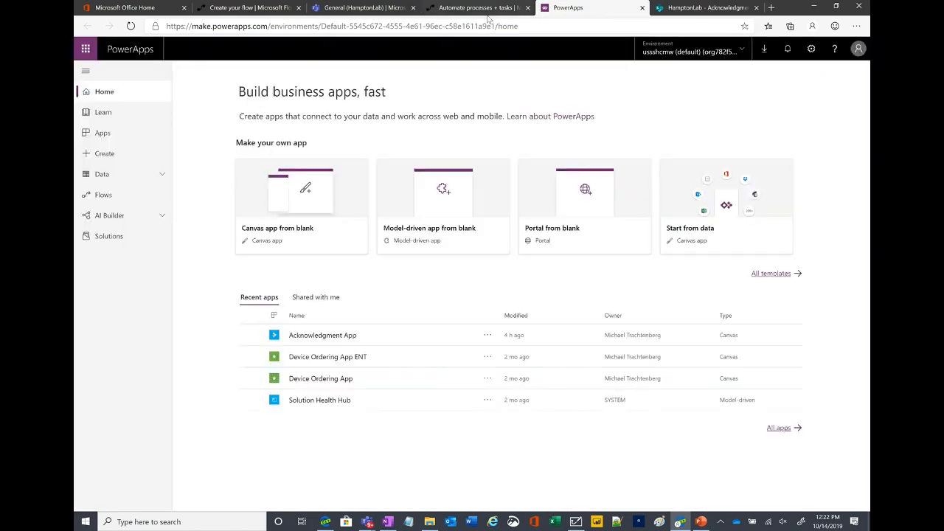
left_click(479, 9)
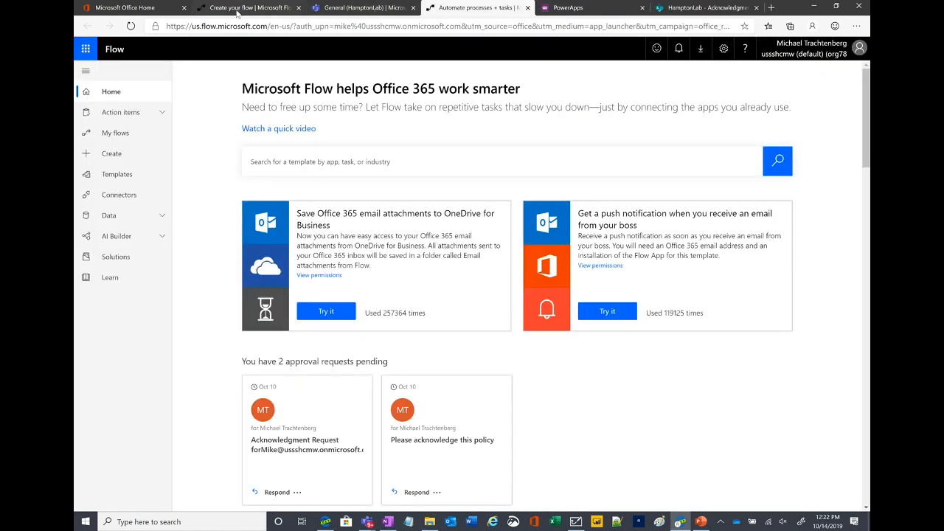
left_click(237, 11)
left_click(496, 124)
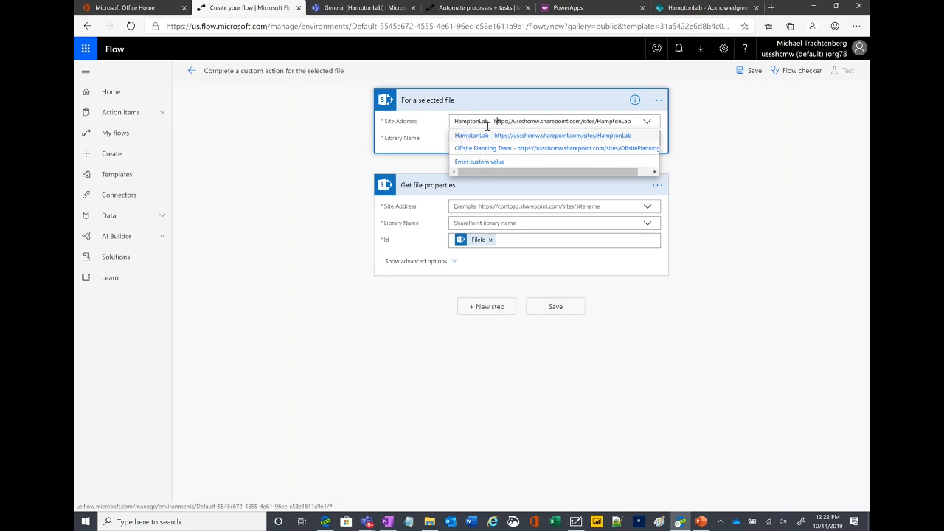
left_click(422, 124)
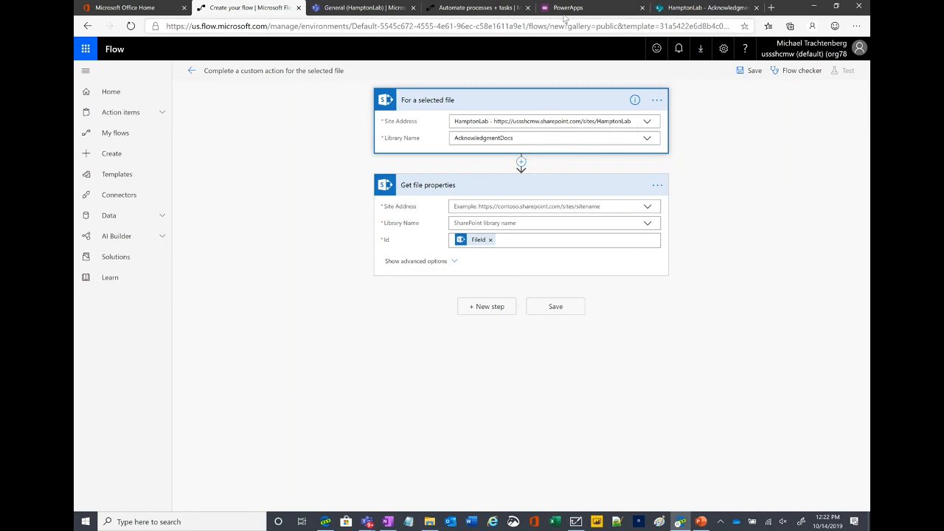
left_click(667, 9)
left_click(348, 27)
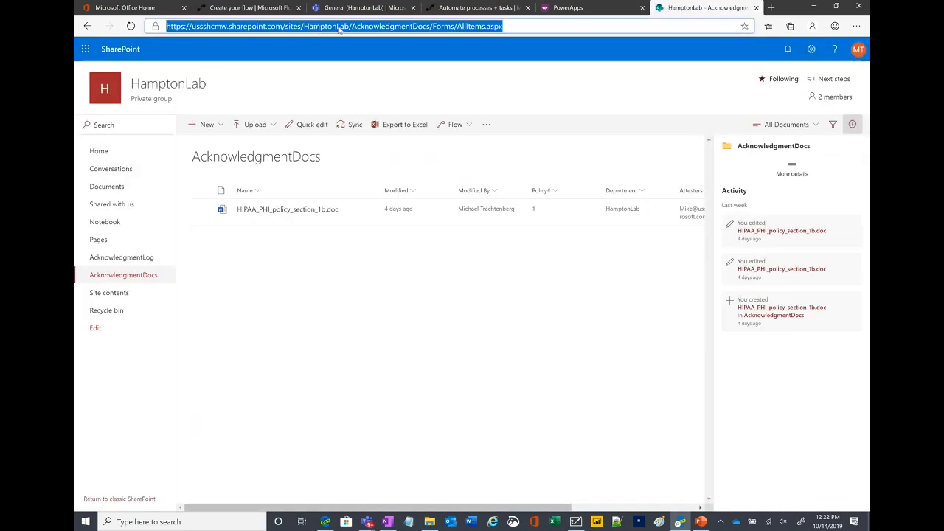
left_click(348, 26)
left_click_drag(351, 27, 136, 29)
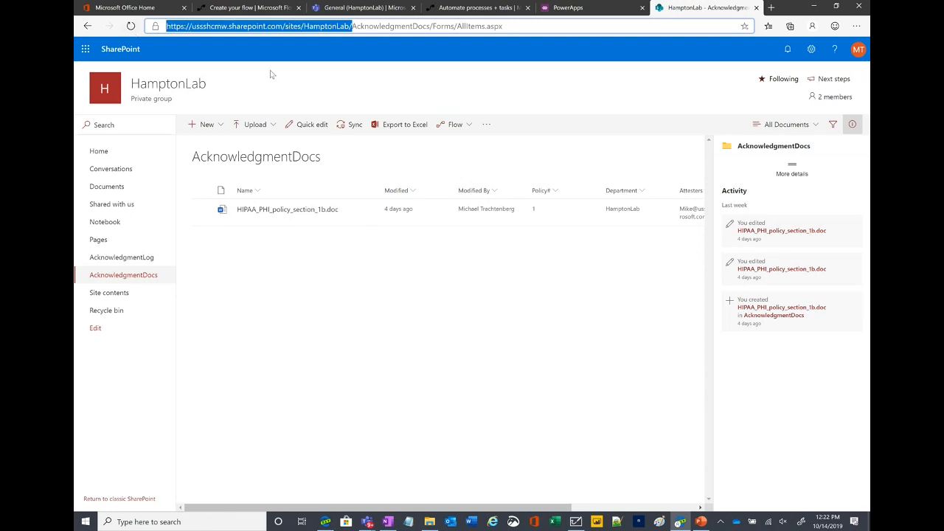
left_click(269, 8)
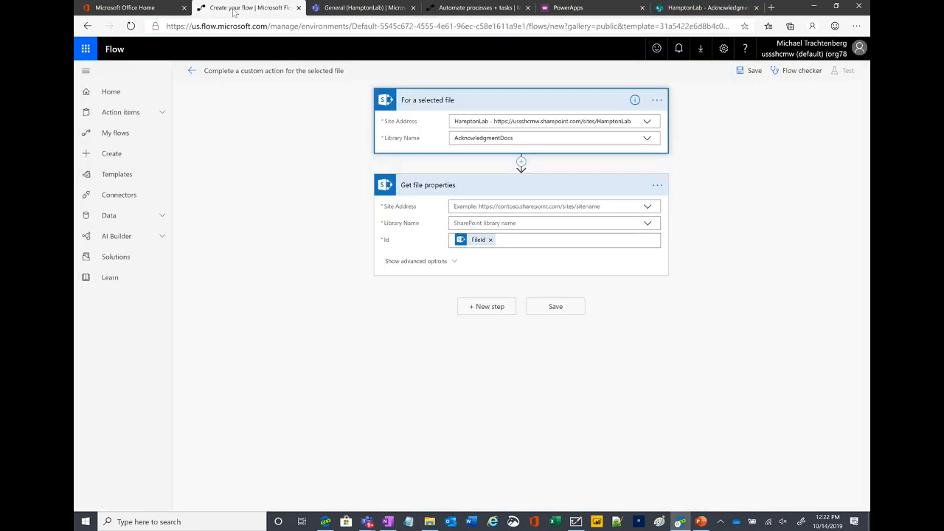
- Set the Get file properties action to the HamptonLab site and the AcknowledgmentDocs library
left_click(491, 208)
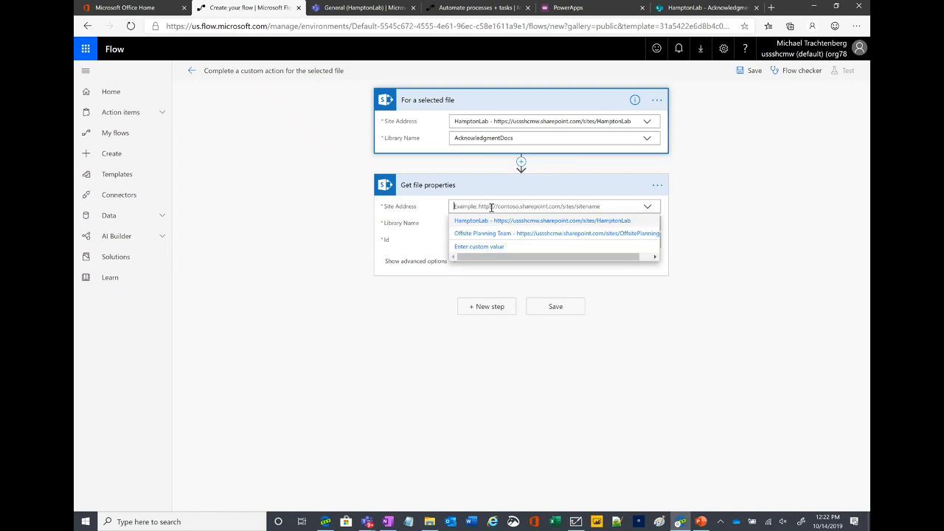
left_click(489, 221)
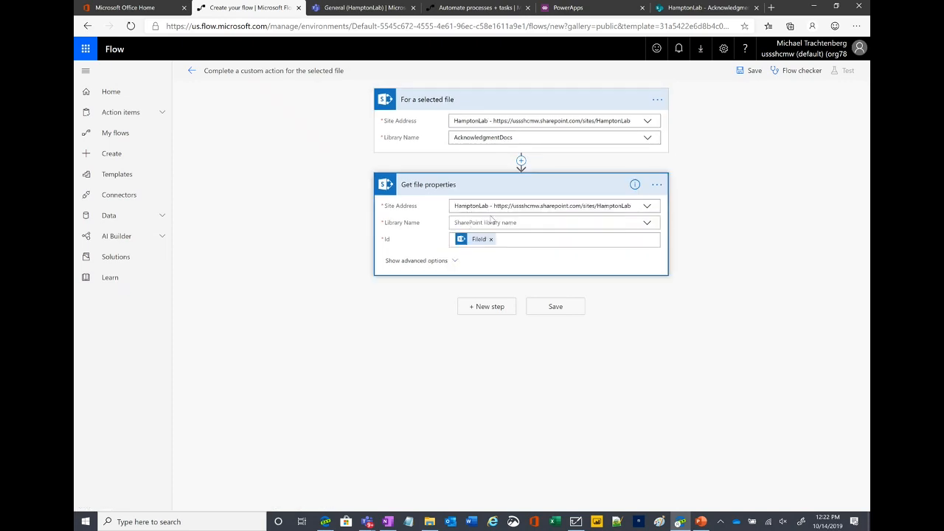
left_click(484, 224)
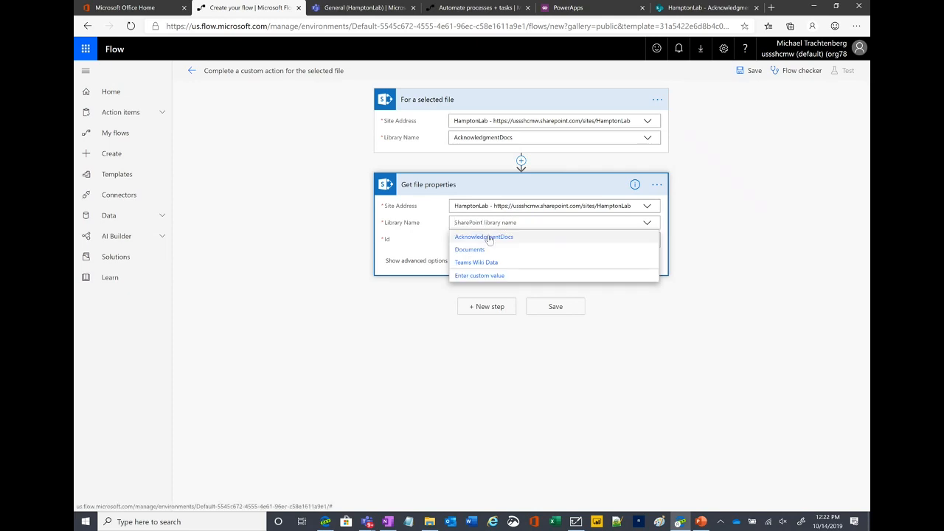
left_click(496, 238)
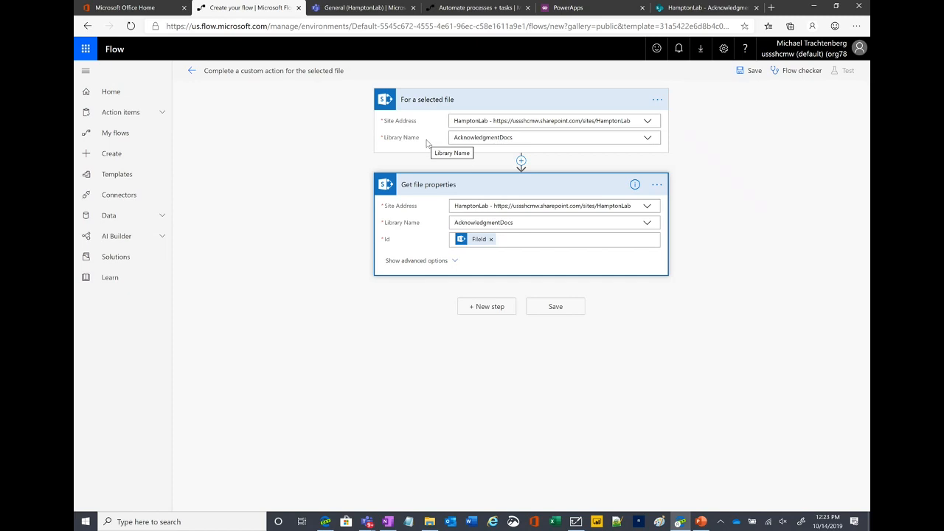
- Add a SharePoint "Create item" action after Get file properties, searching the actions for "sharepoint"
left_click(486, 306)
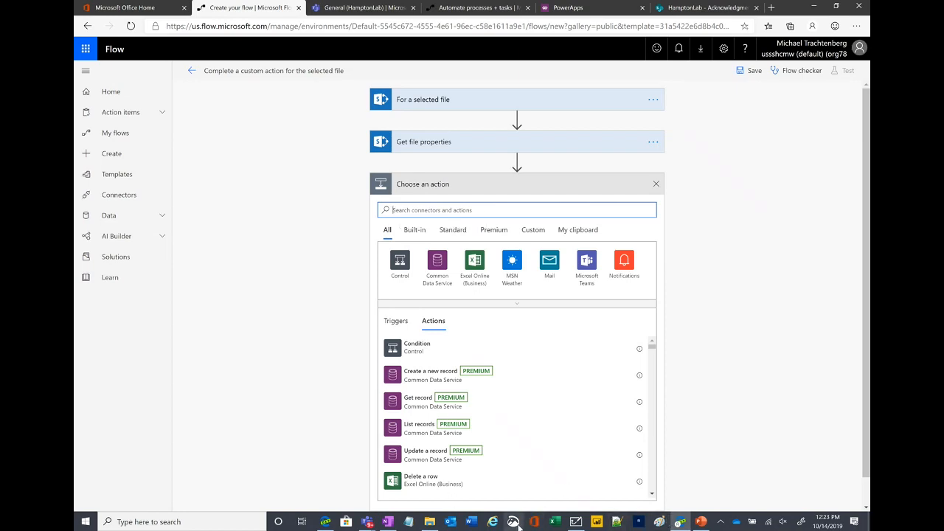
left_click(581, 525)
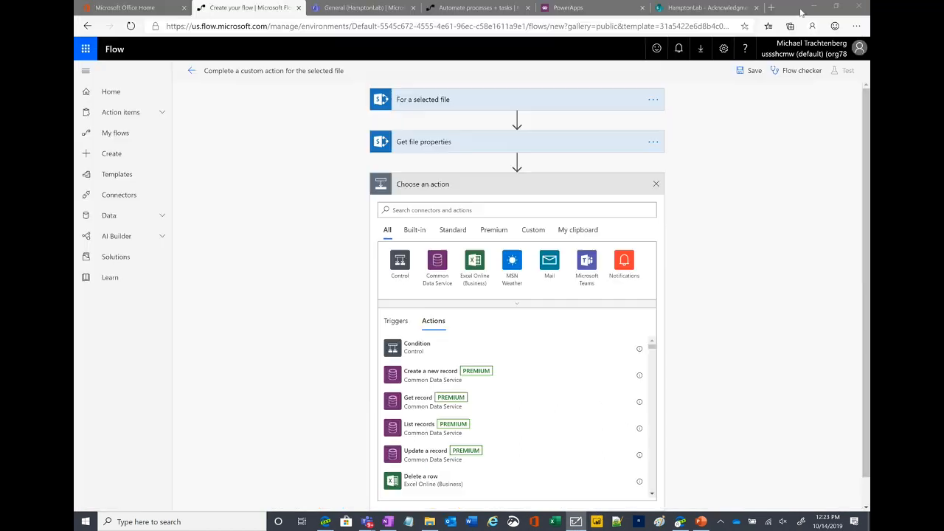
left_click(805, 13)
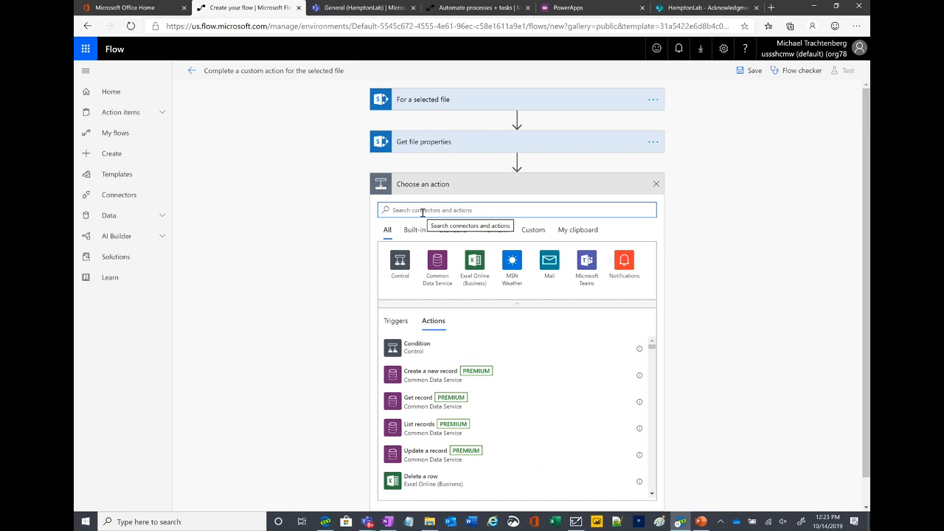
type("sha")
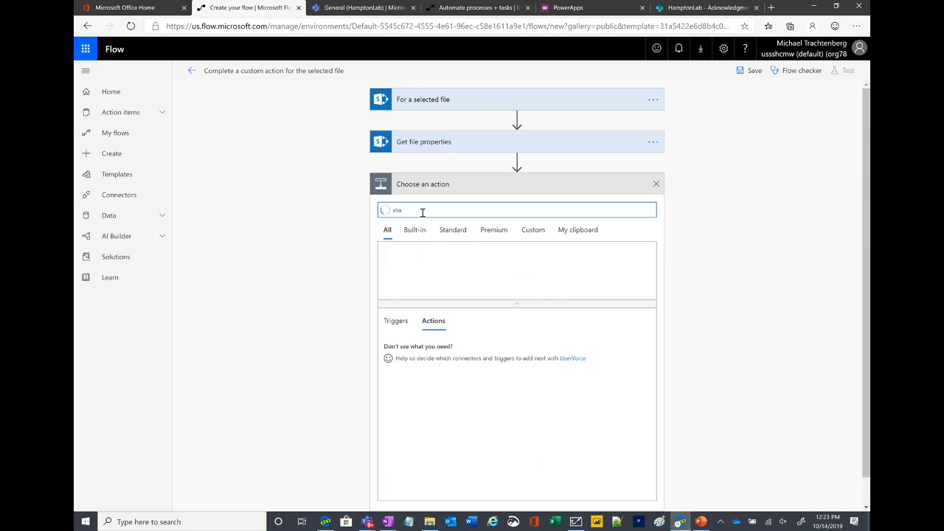
type("repoint")
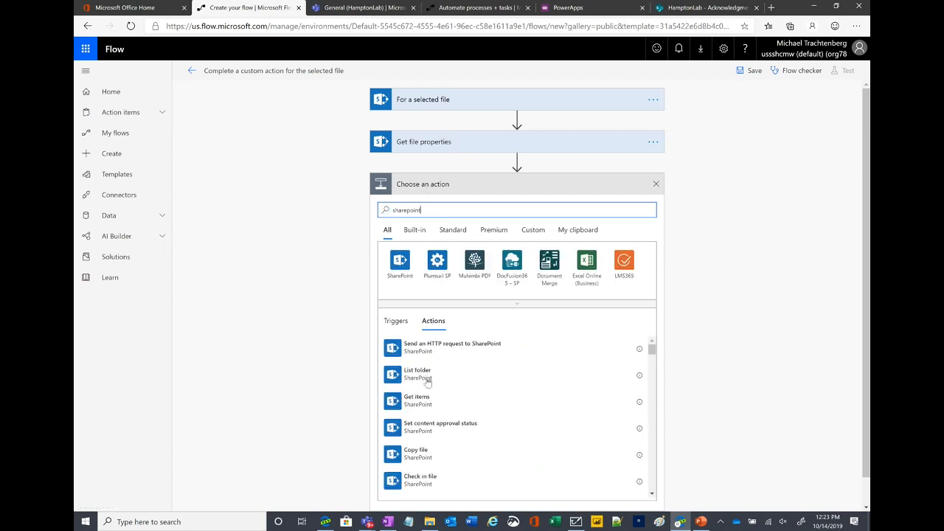
scroll(428, 383, "down", 2)
scroll(428, 406, "down", 5)
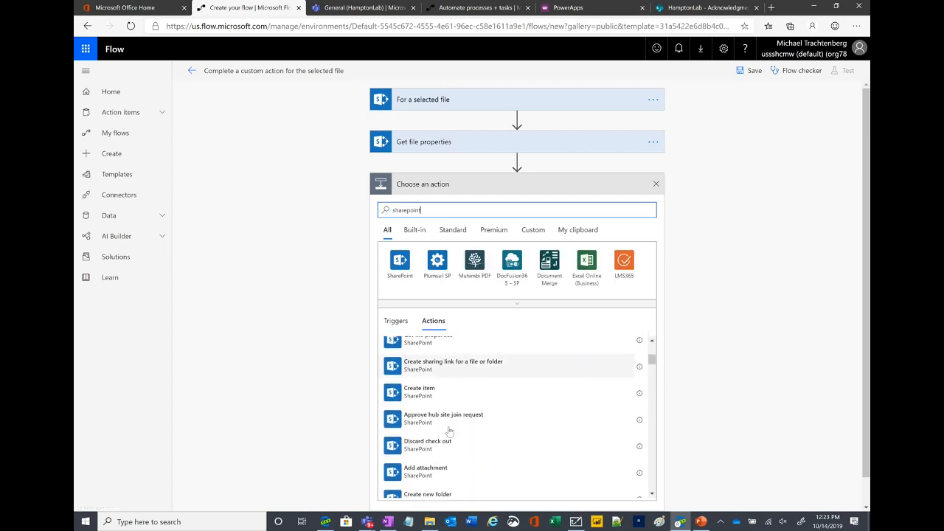
scroll(461, 395, "down", 6)
scroll(459, 398, "up", 5)
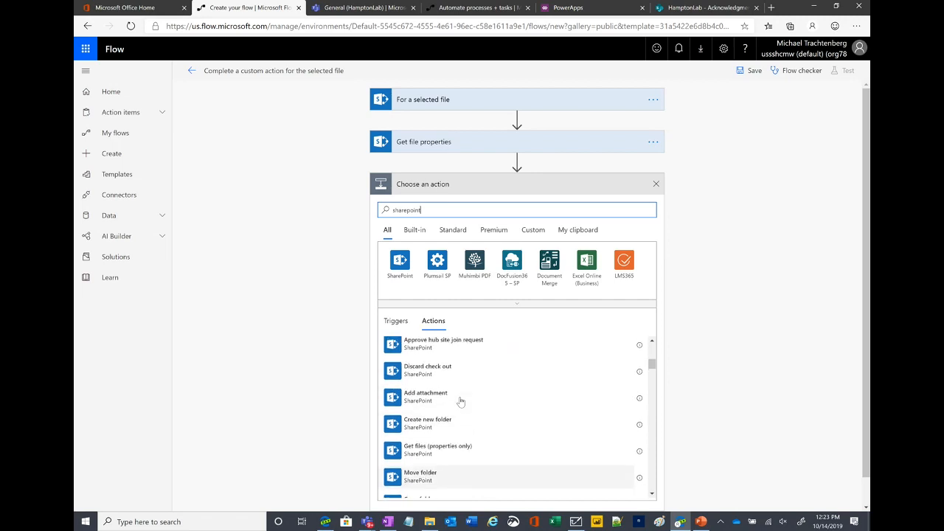
scroll(458, 398, "up", 1)
left_click(438, 398)
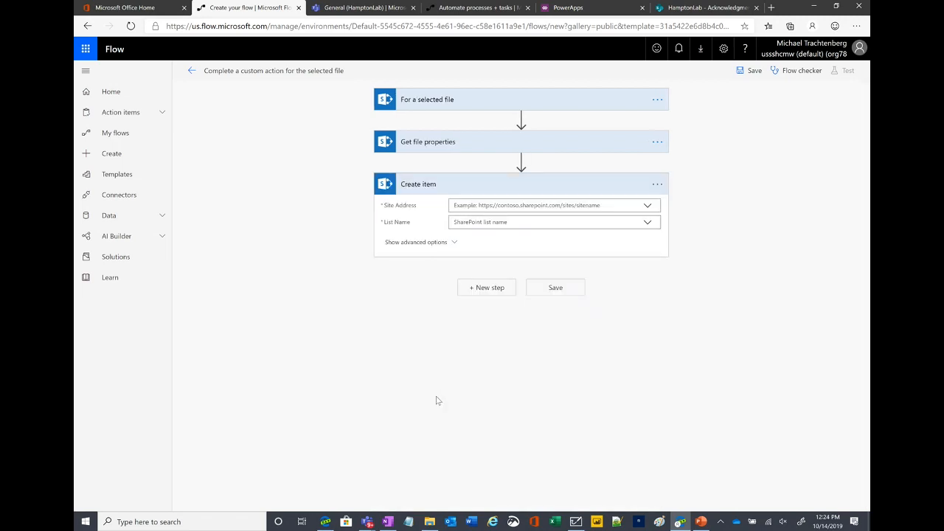
- Set the Create item action to the HamptonLab site and the AcknowledgmentLog list
left_click(529, 222)
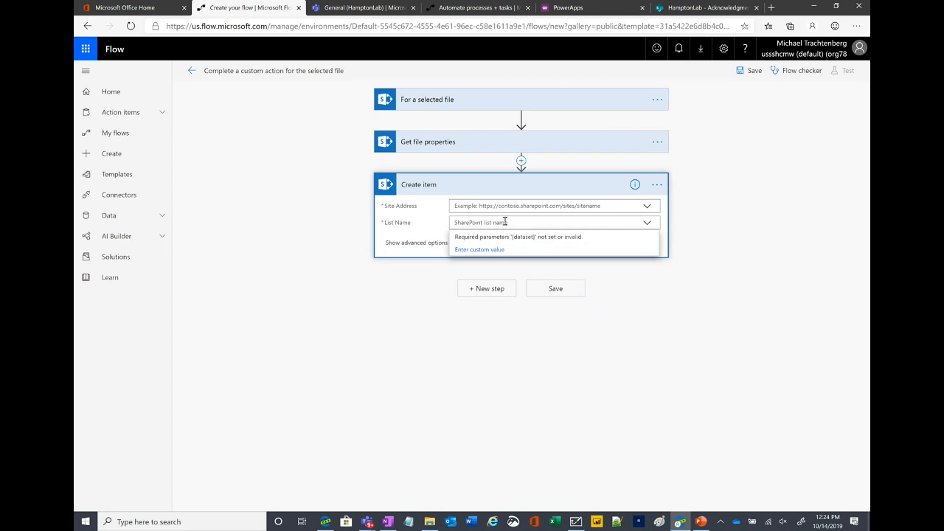
left_click(502, 207)
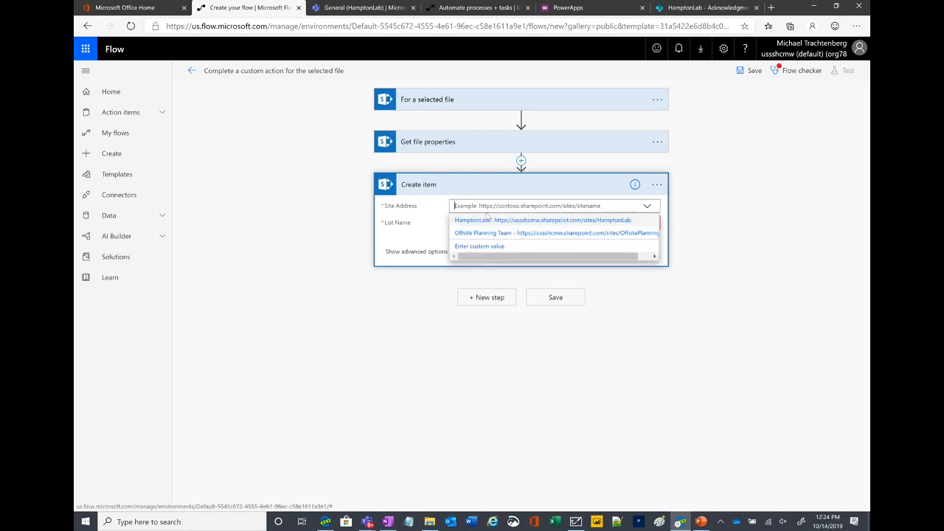
left_click(476, 221)
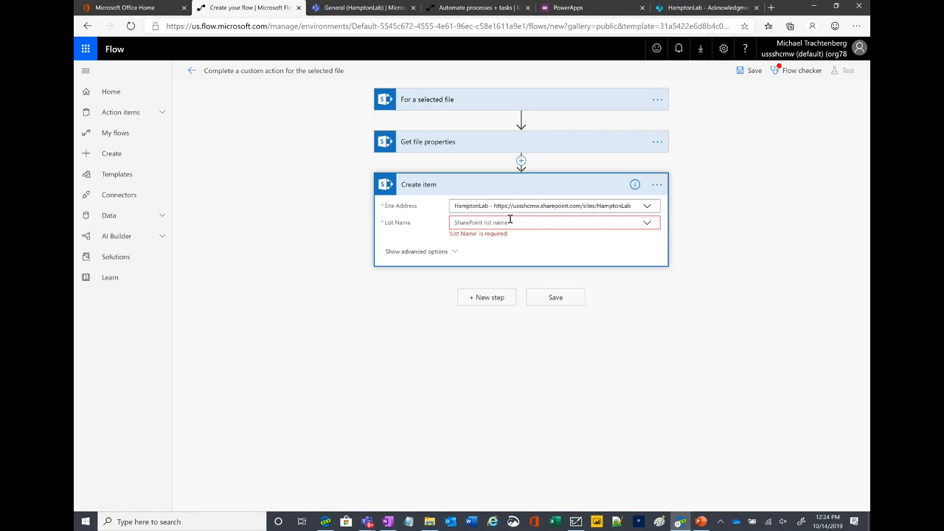
left_click(583, 223)
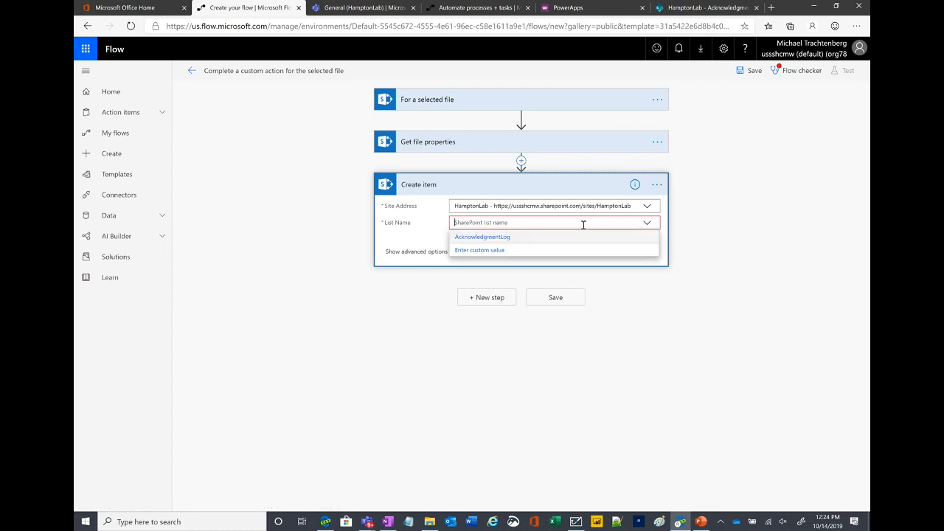
left_click(497, 238)
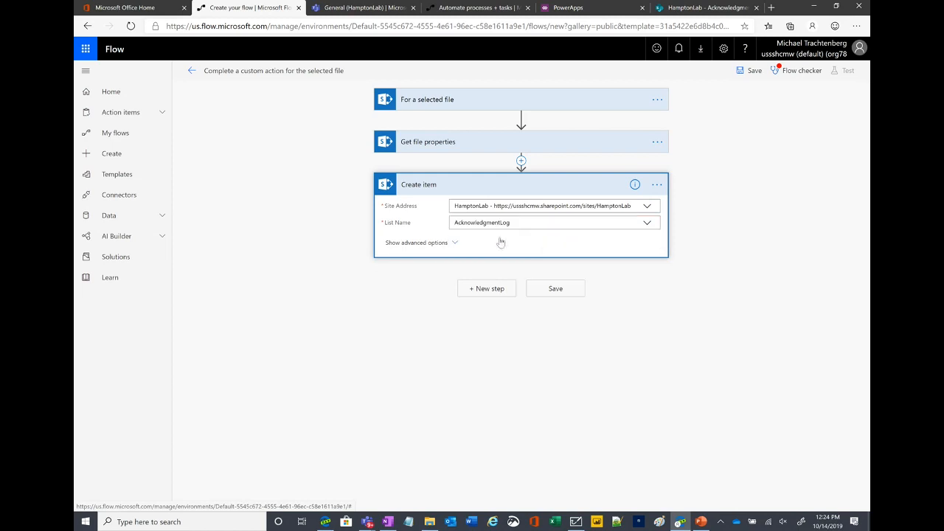
- Review the columns of the AcknowledgmentLog list on the HamptonLab SharePoint site, and return to the flow
left_click(671, 9)
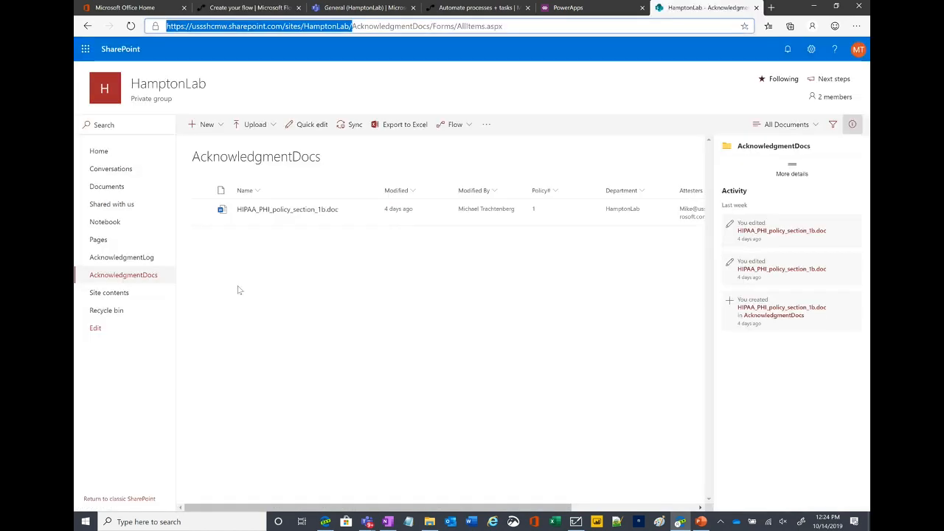
left_click(121, 257)
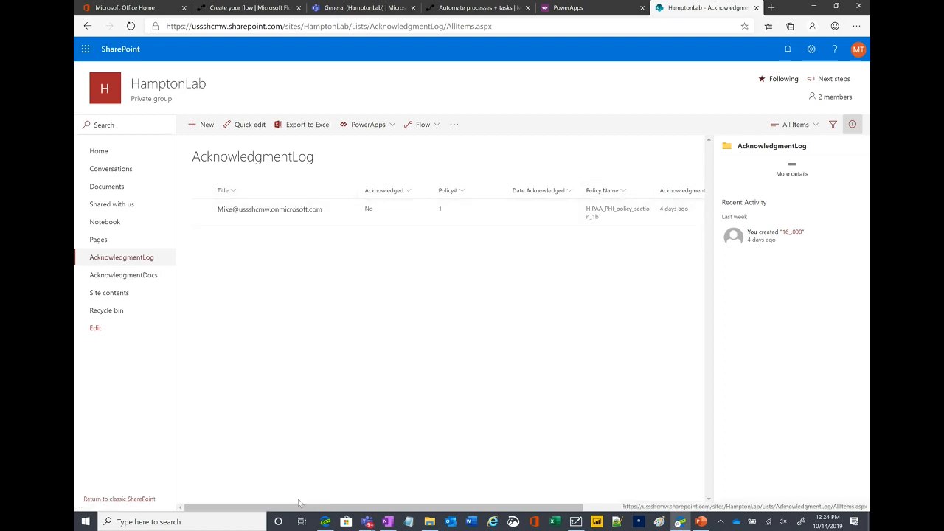
left_click_drag(299, 507, 338, 510)
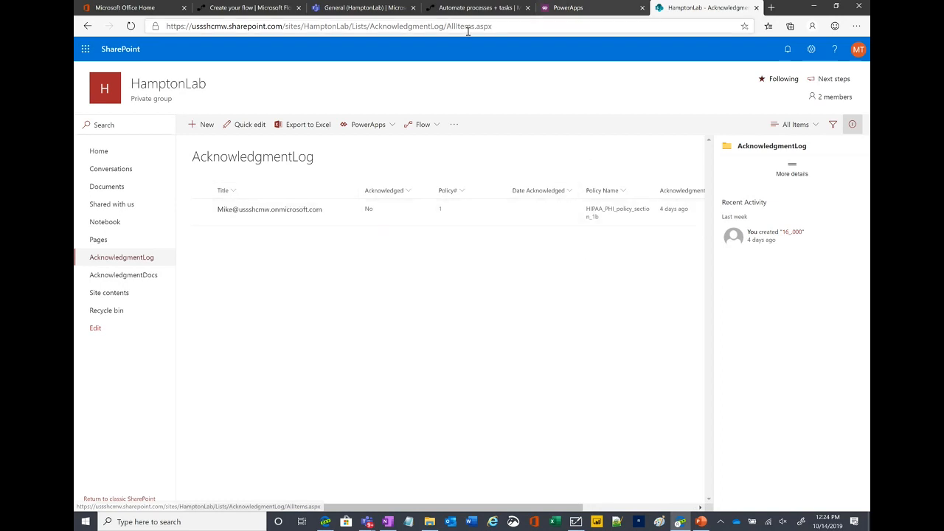
left_click(234, 9)
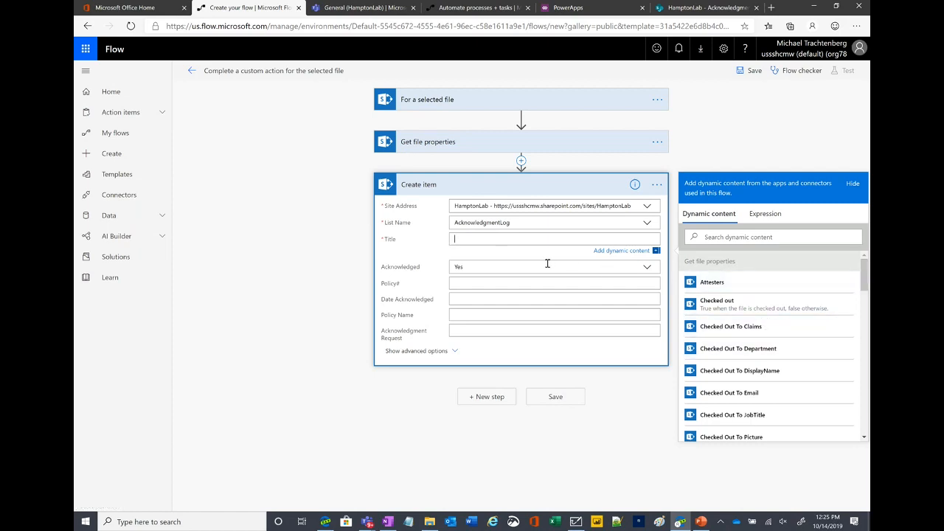
scroll(842, 281, "down", 5)
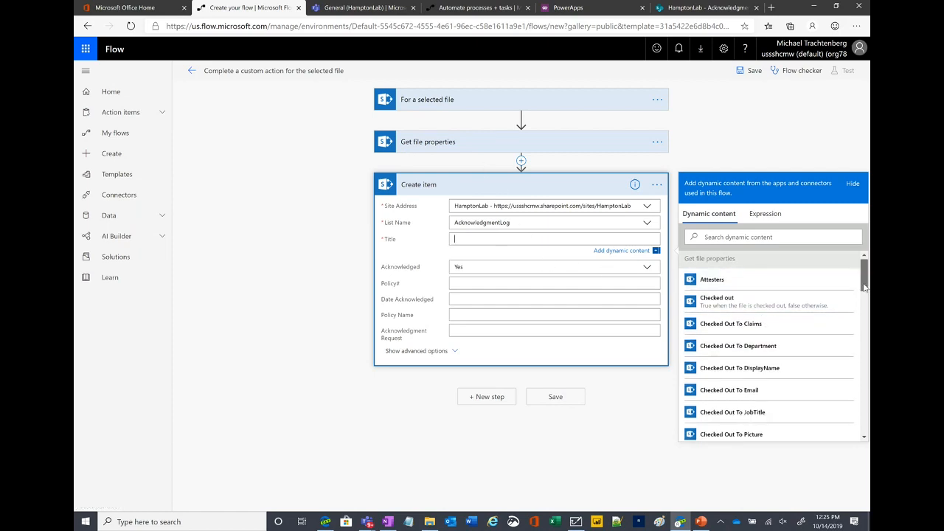
left_click_drag(864, 348, 869, 329)
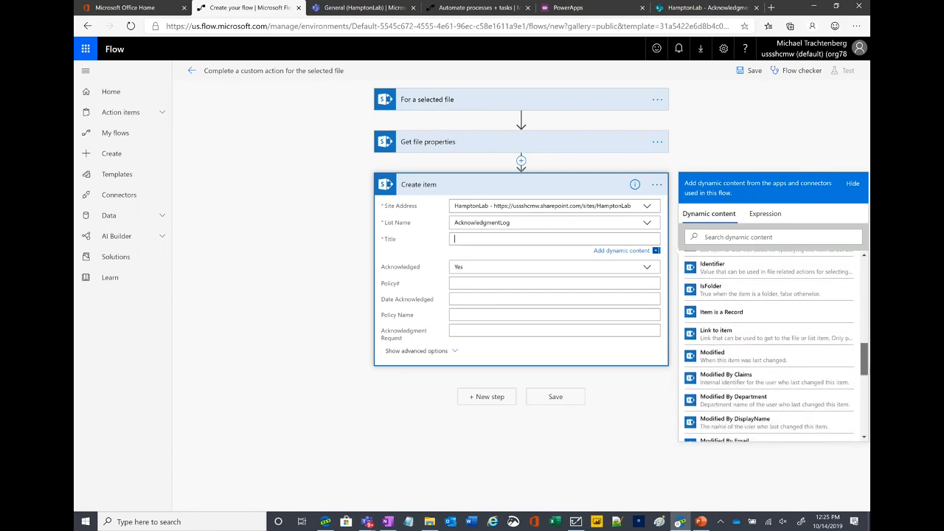
left_click_drag(864, 358, 864, 373)
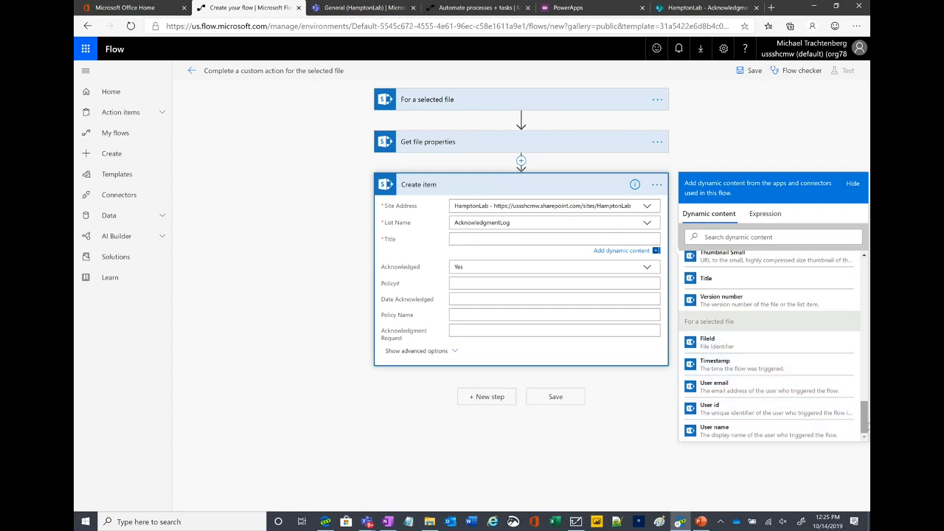
mouse_move(867, 426)
left_mouse_down()
mouse_move(866, 415)
mouse_move(867, 428)
left_mouse_up()
left_click(718, 431)
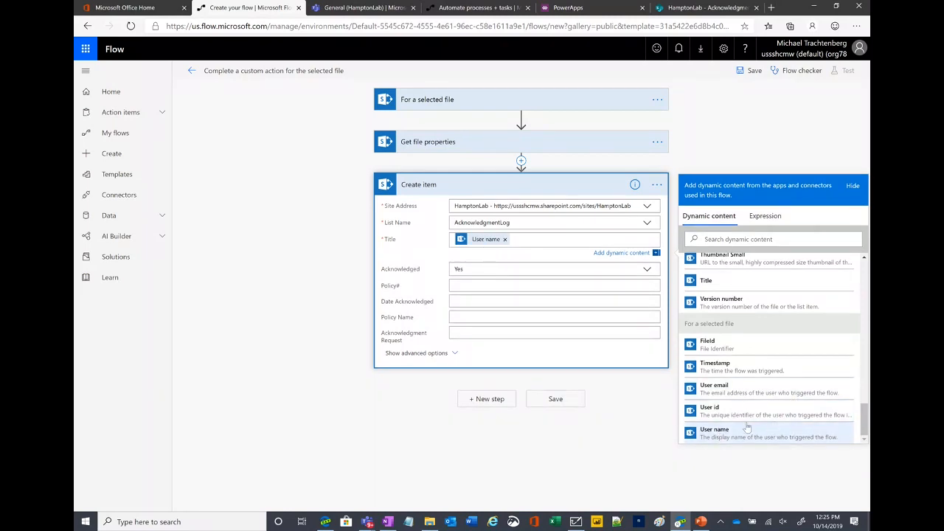
left_click(504, 241)
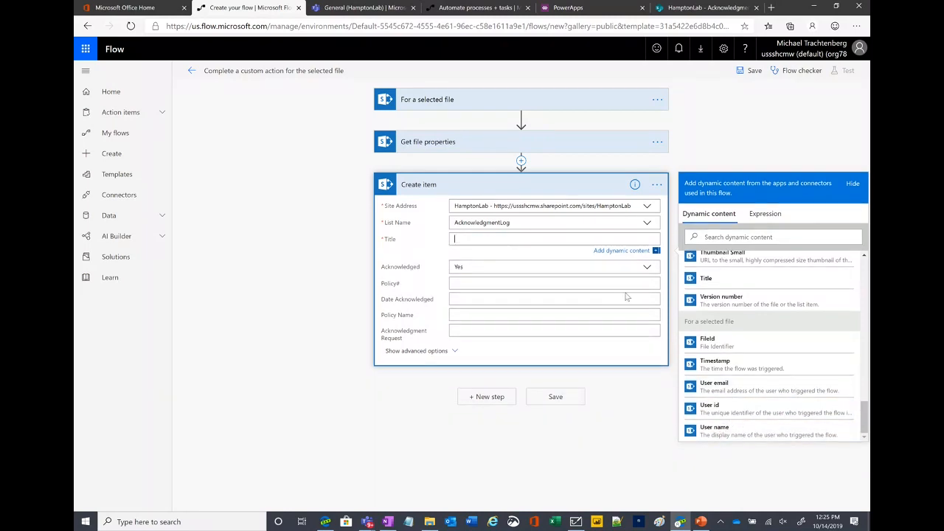
- Fill the Create item Title with the Attesters value from Get file properties and set Acknowledged to No
left_click_drag(865, 427, 864, 273)
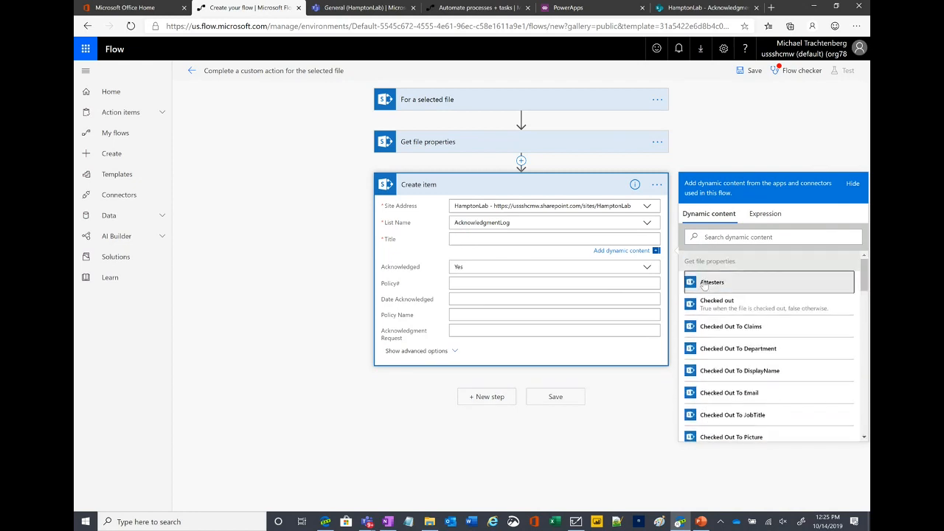
left_click(711, 283)
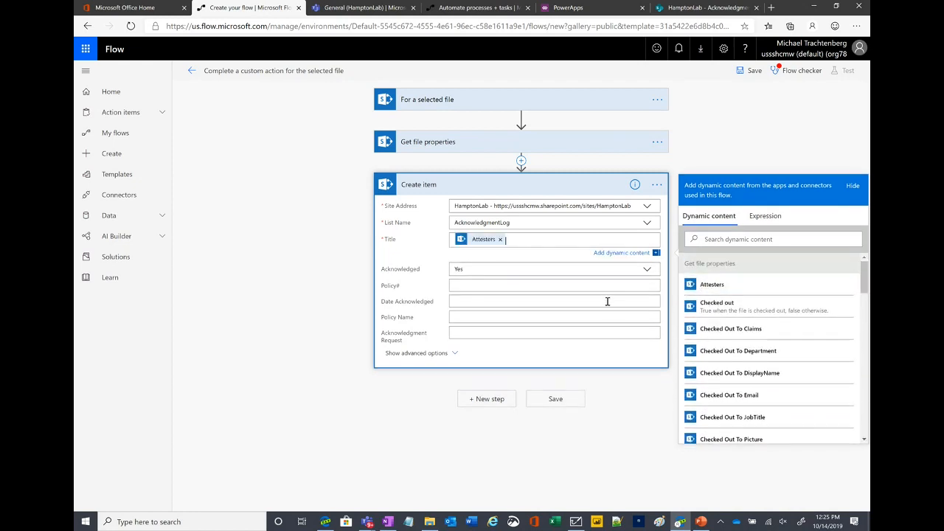
left_click(463, 287)
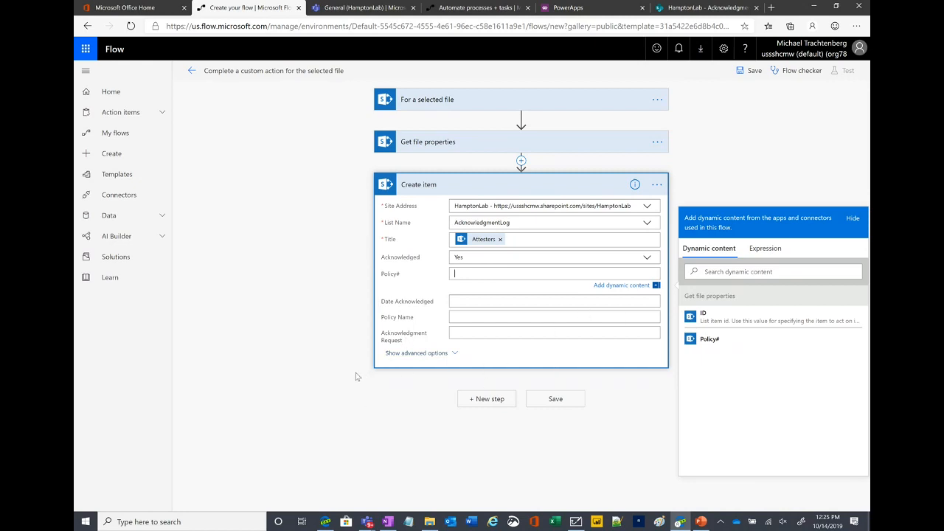
left_click(501, 257)
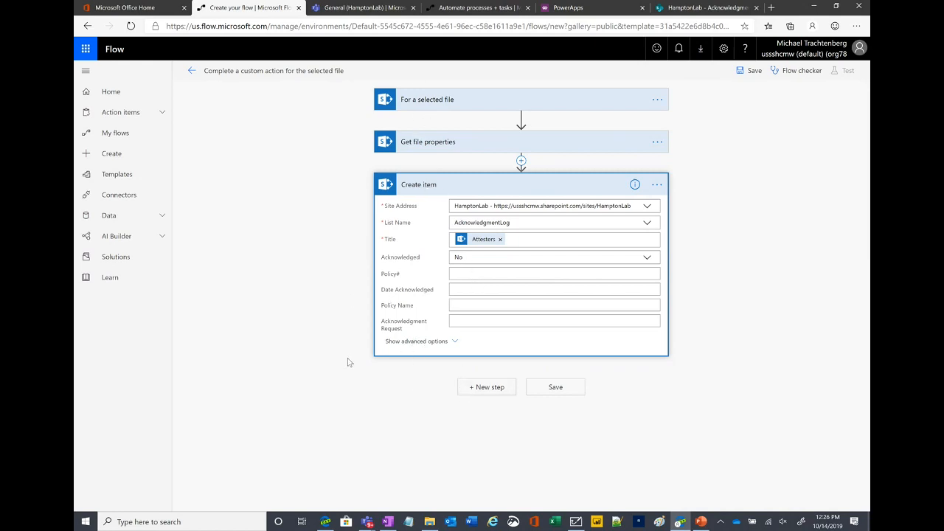
- Add a "Start and wait for an approval" action after Create item with the approval type "Custom Responses – Wait for one response"
left_click(483, 388)
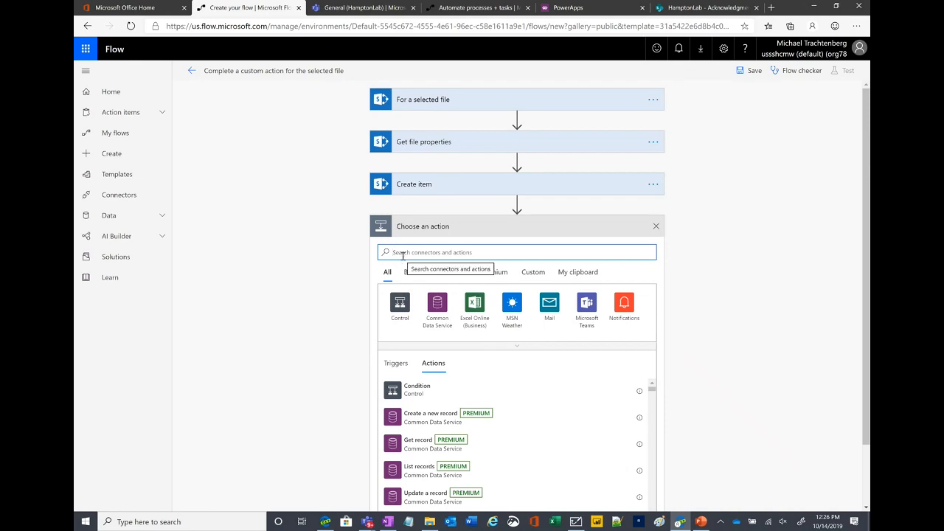
type("approval")
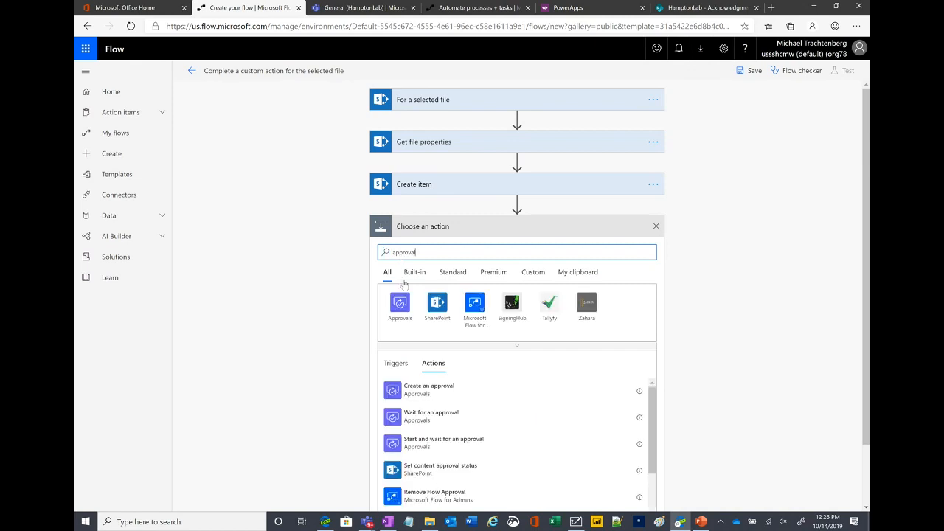
scroll(413, 317, "down", 1)
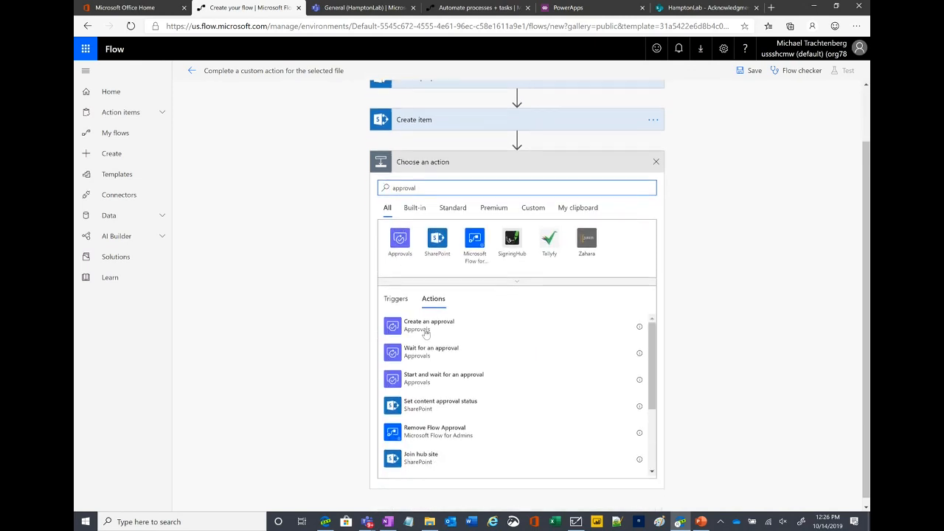
left_click(445, 381)
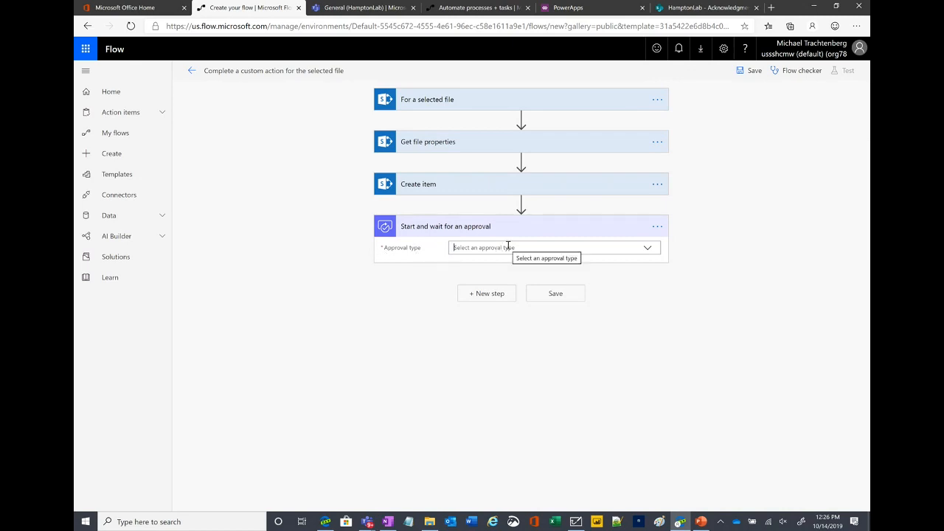
left_click(479, 248)
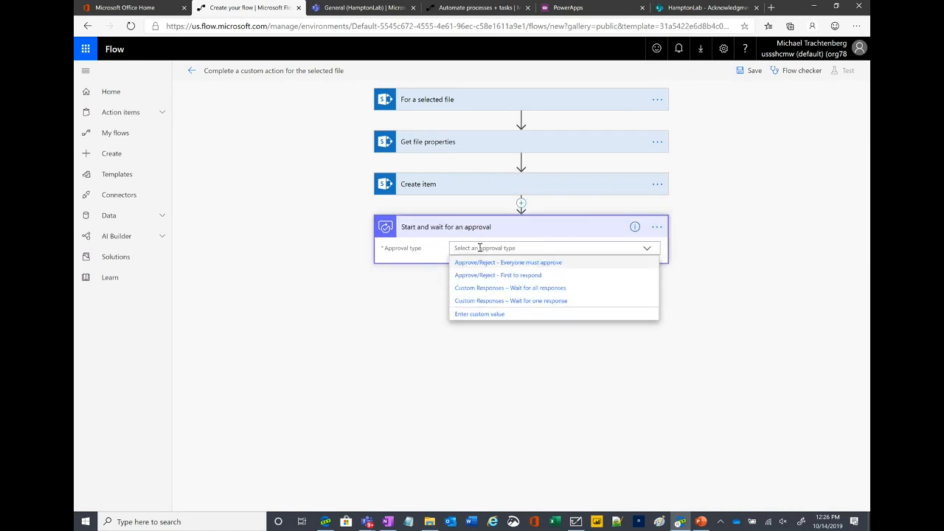
left_click(541, 301)
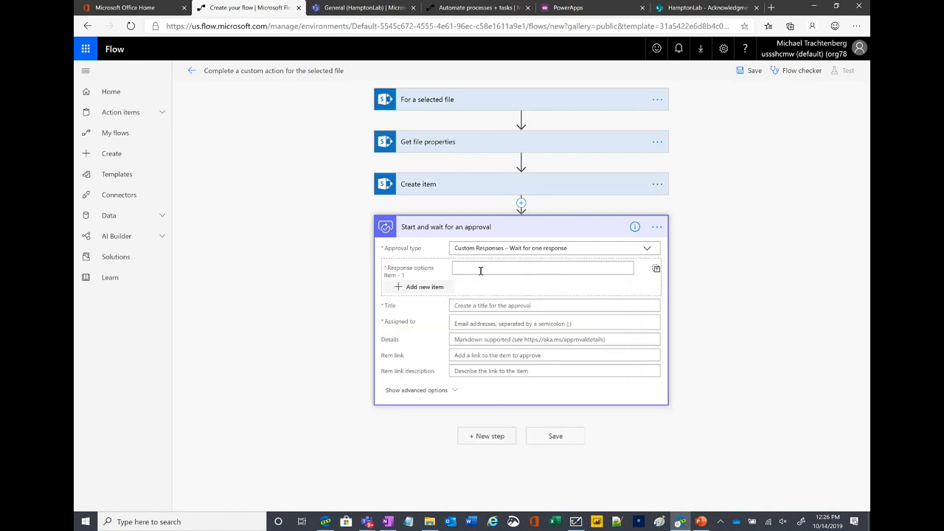
- Define two response options for the approval: "Accpet" and "Deny"
left_click(480, 269)
type("A")
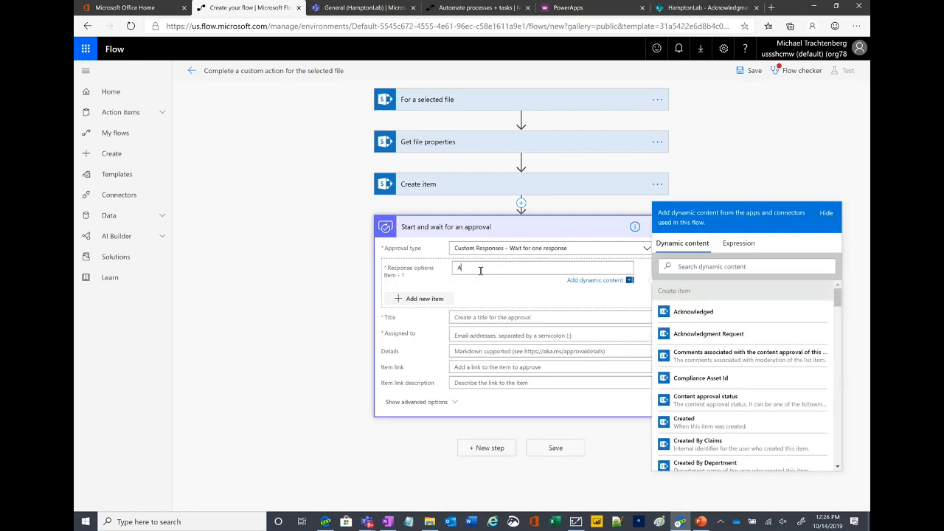
type("ccpet")
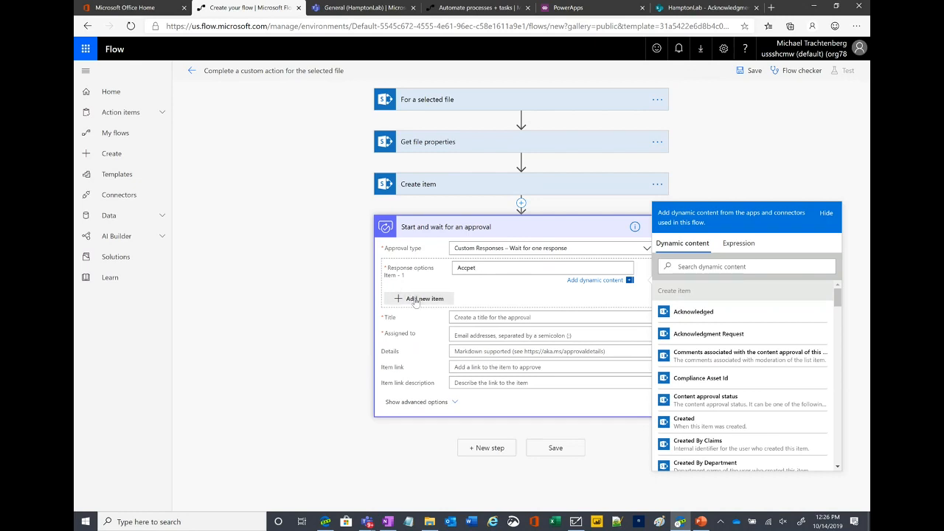
left_click(414, 298)
left_click(473, 287)
type("Den")
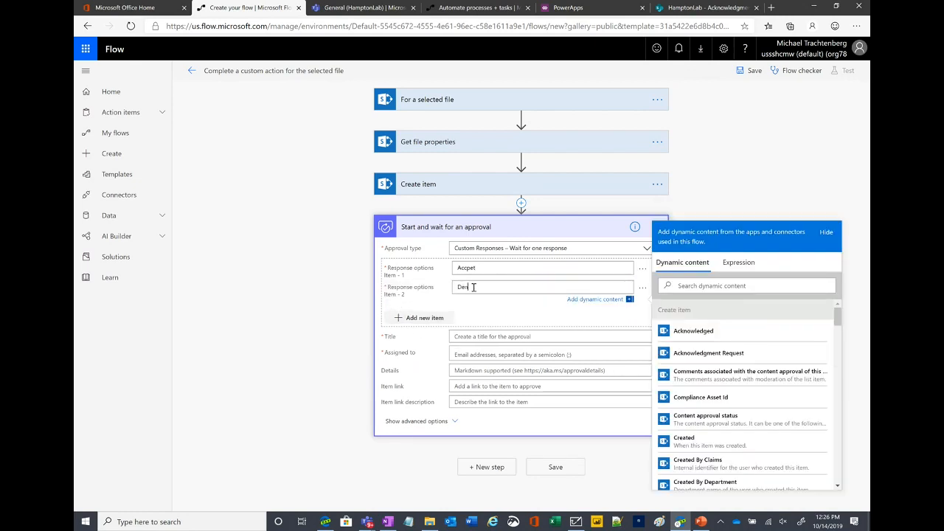
type("y")
- Set the approval's title to "Please Accept this Policy:" followed by the Name dynamic value
left_click(478, 339)
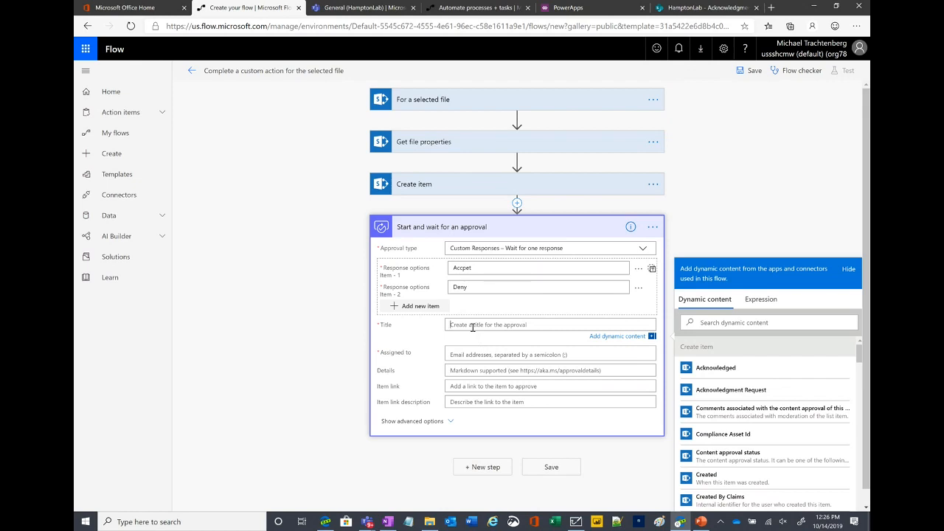
type("Please Accept this Policy:")
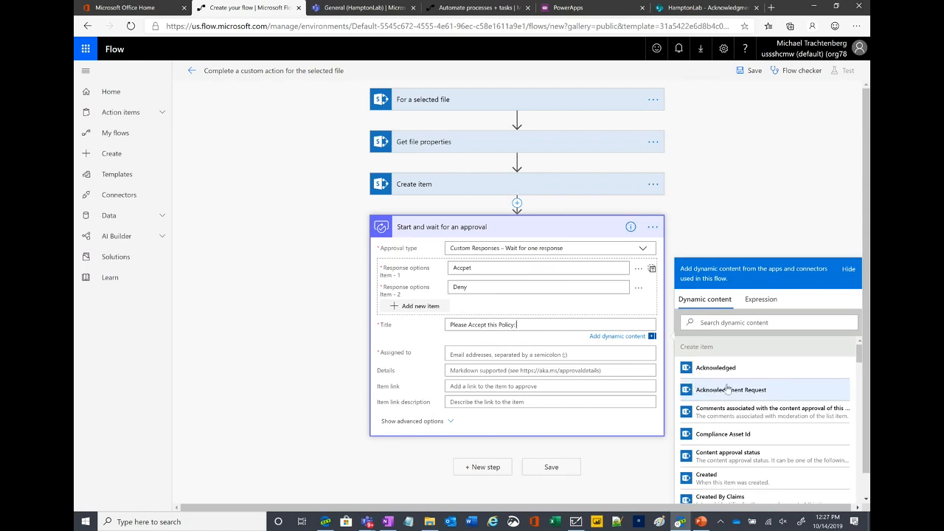
scroll(728, 389, "down", 3)
scroll(728, 389, "down", 5)
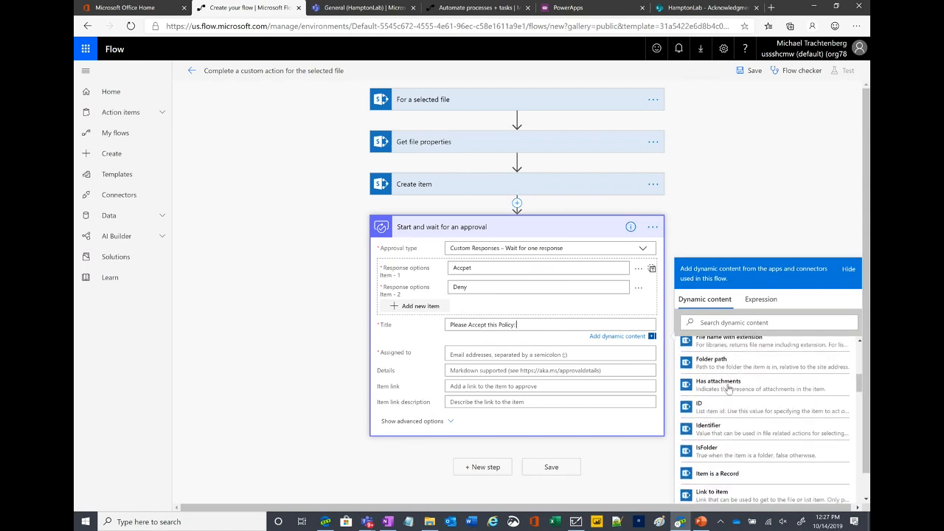
scroll(741, 399, "down", 2)
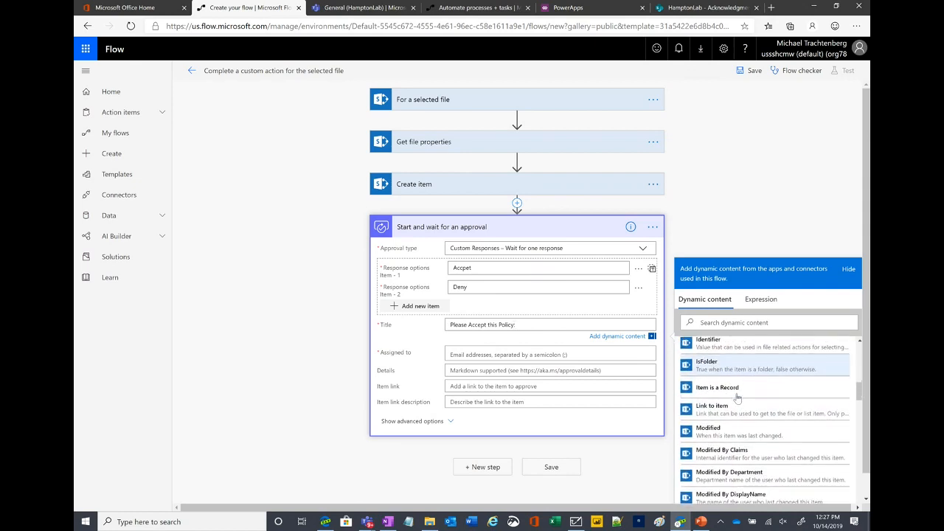
scroll(737, 399, "down", 3)
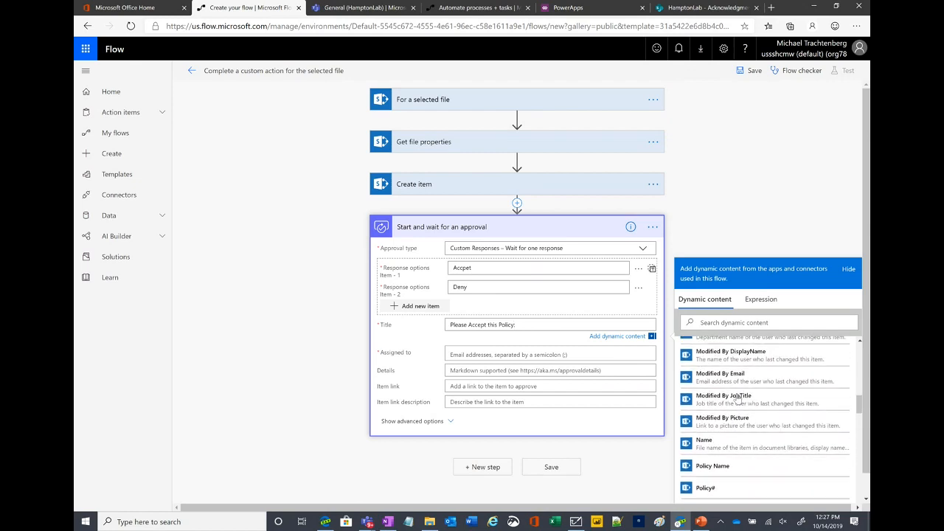
left_click(767, 446)
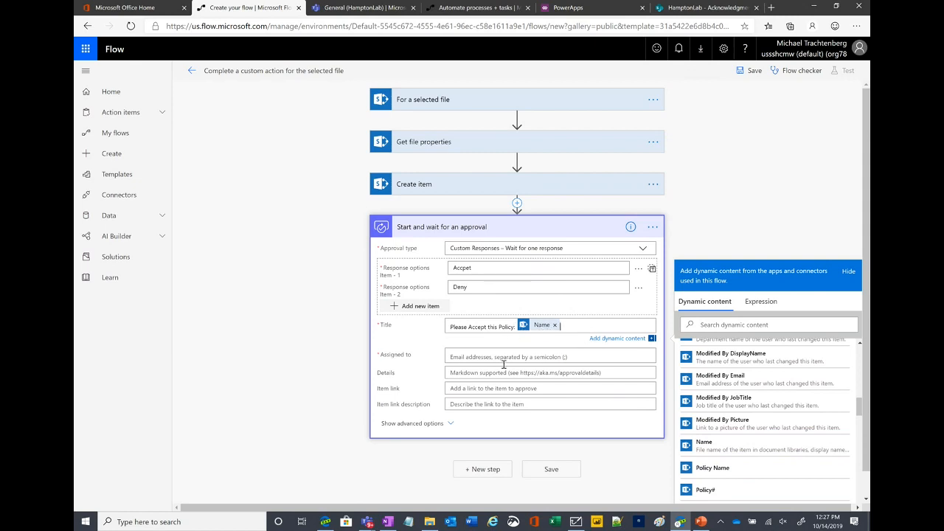
- Assign the approval to the Attesters dynamic value from Get file properties
left_click(490, 357)
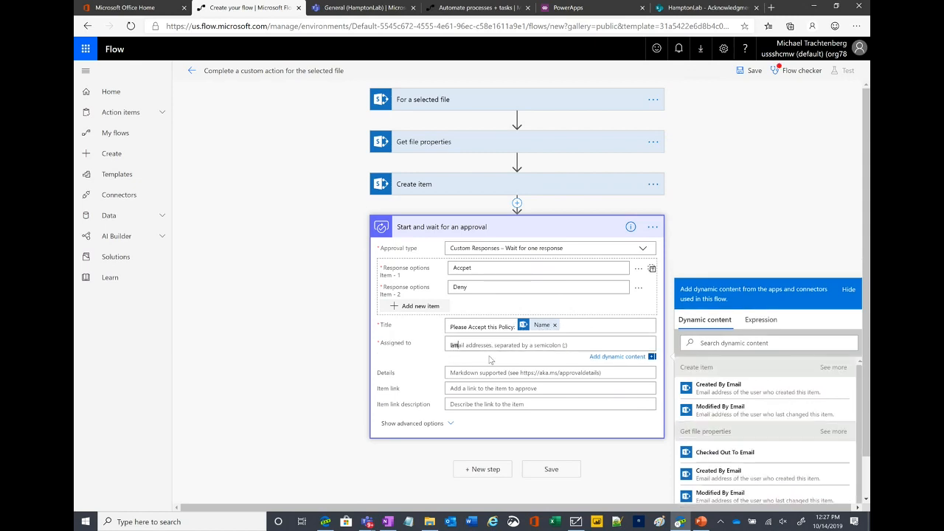
type("at")
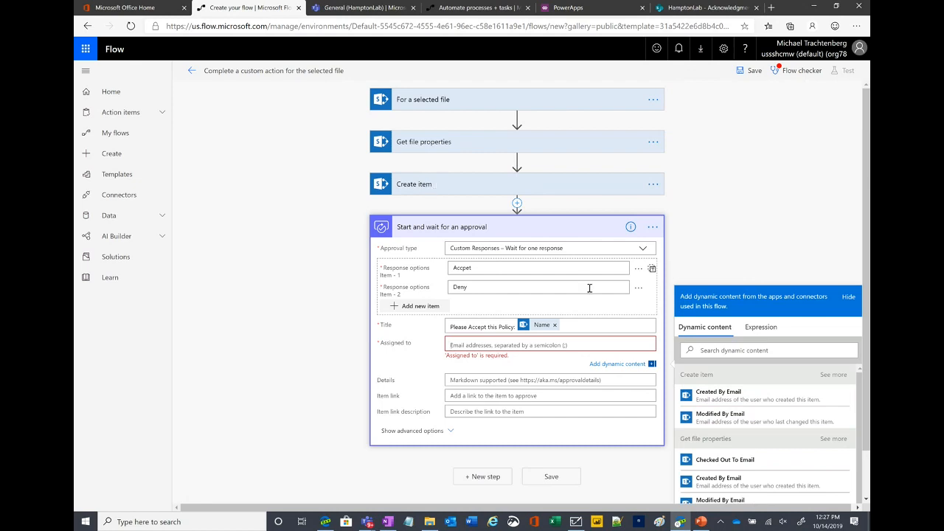
scroll(740, 421, "down", 2)
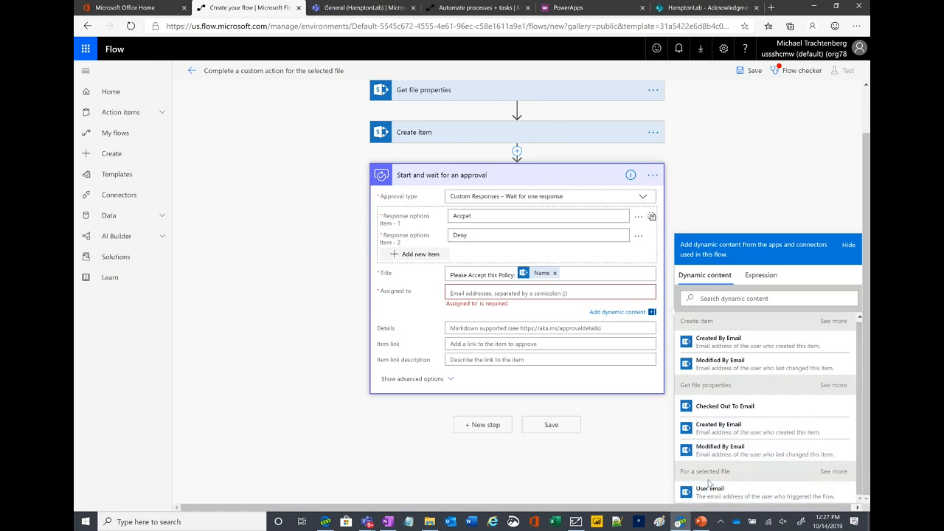
left_click(833, 471)
scroll(780, 465, "down", 1)
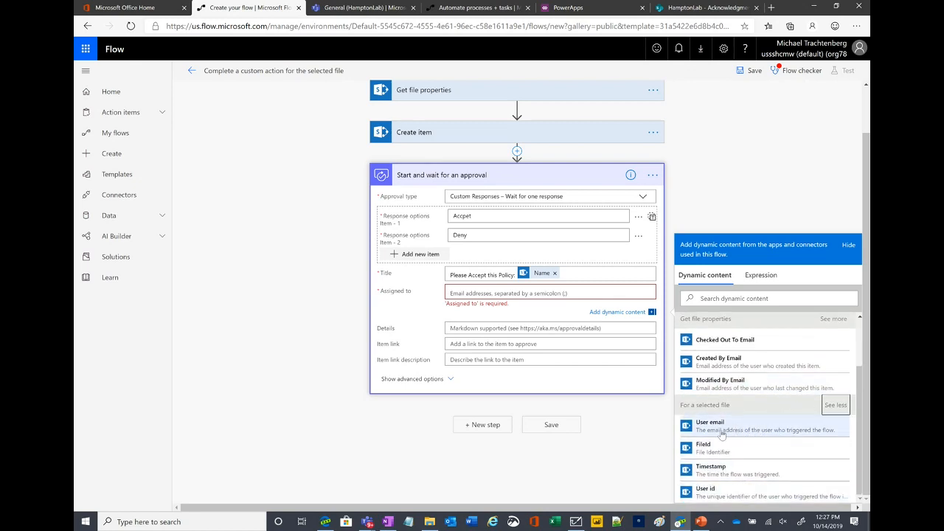
mouse_move(861, 453)
left_mouse_down()
mouse_move(861, 407)
mouse_move(861, 454)
left_mouse_up()
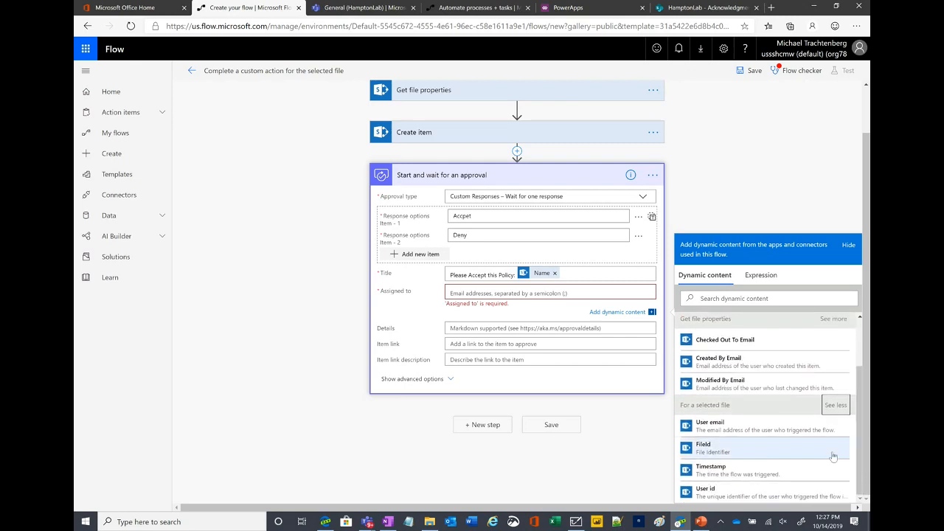
left_click(833, 318)
scroll(684, 415, "down", 1)
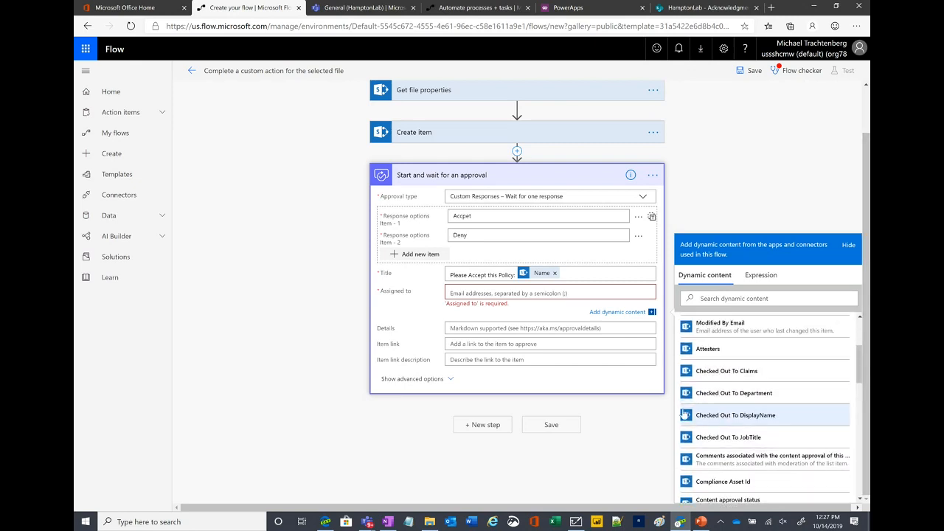
left_click(702, 350)
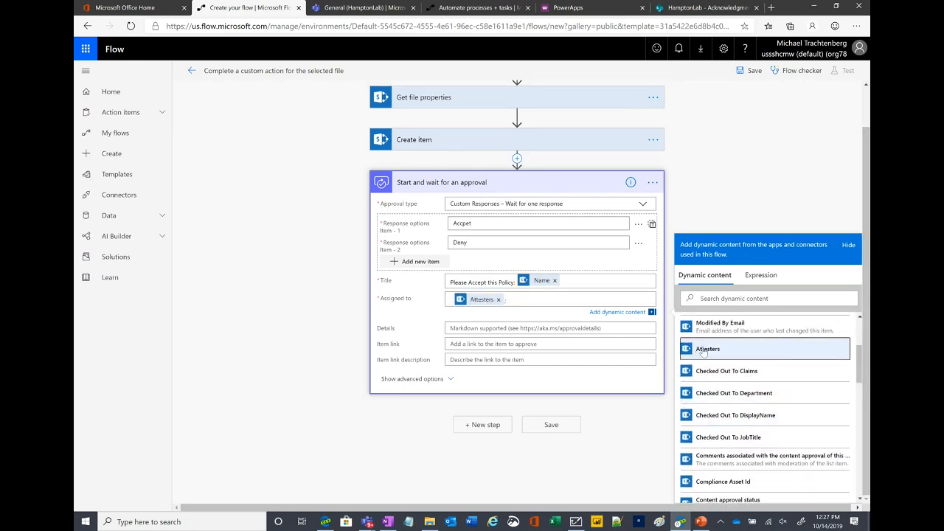
- Set the approval's item link to the "Link to item" dynamic value from Get file properties
left_click(469, 343)
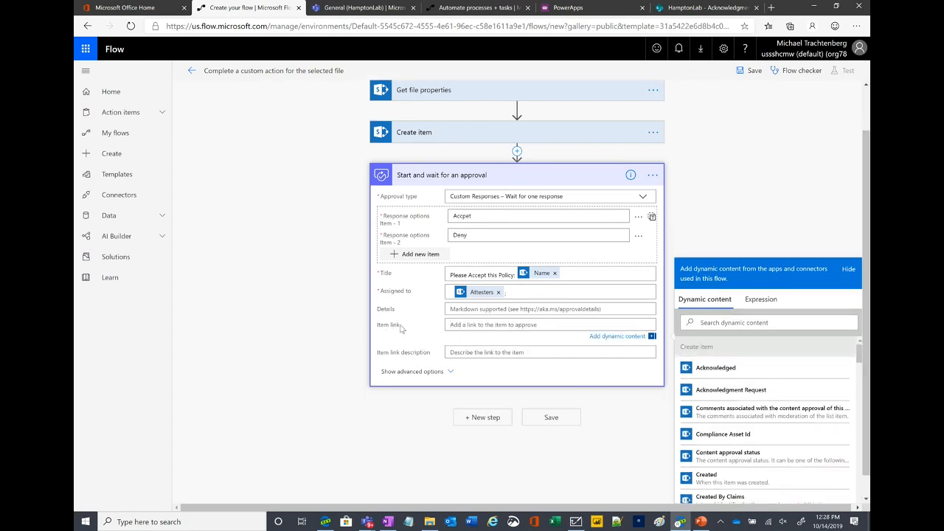
scroll(763, 391, "down", 1)
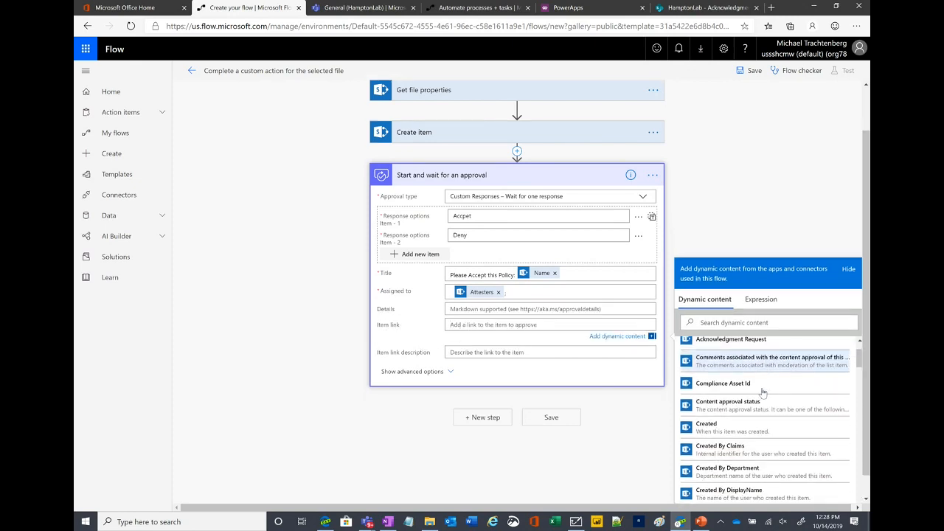
scroll(763, 391, "up", 1)
scroll(763, 392, "down", 7)
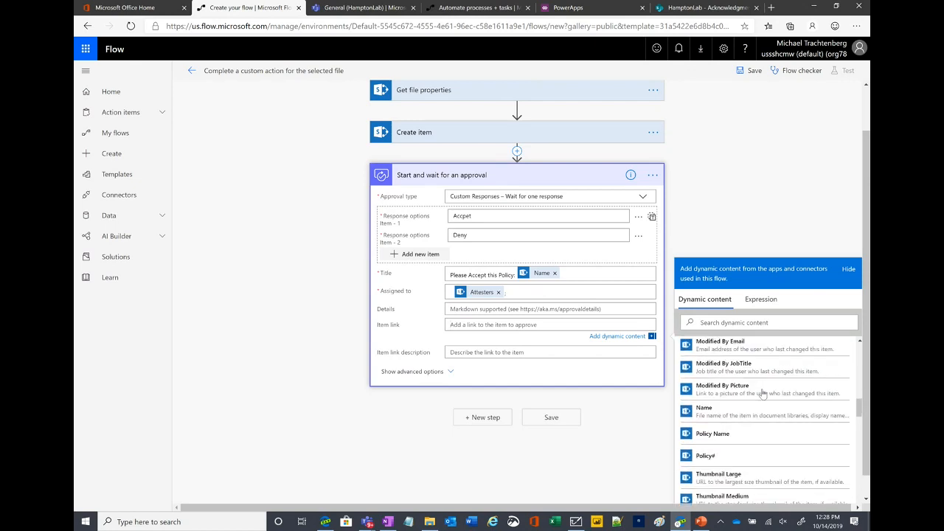
scroll(763, 393, "down", 2)
scroll(743, 427, "down", 1)
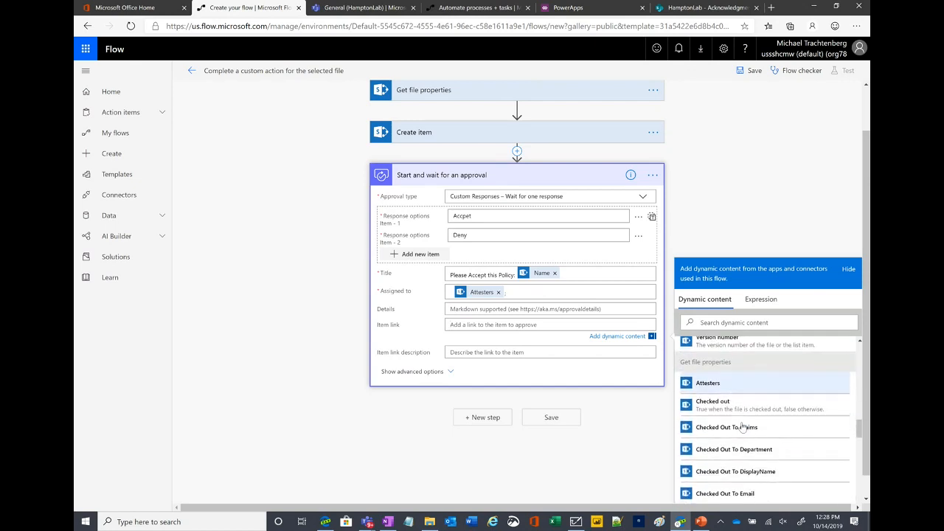
scroll(743, 428, "down", 6)
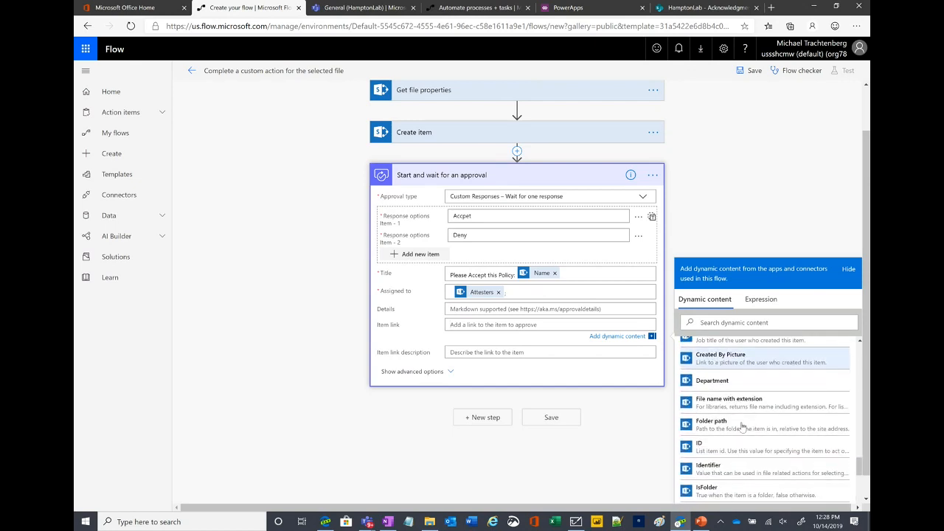
scroll(743, 428, "down", 3)
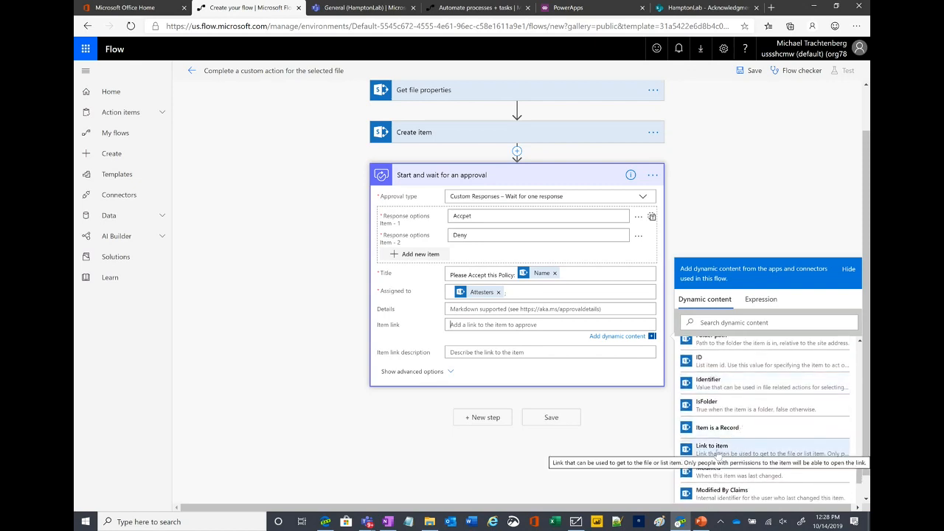
left_click(712, 447)
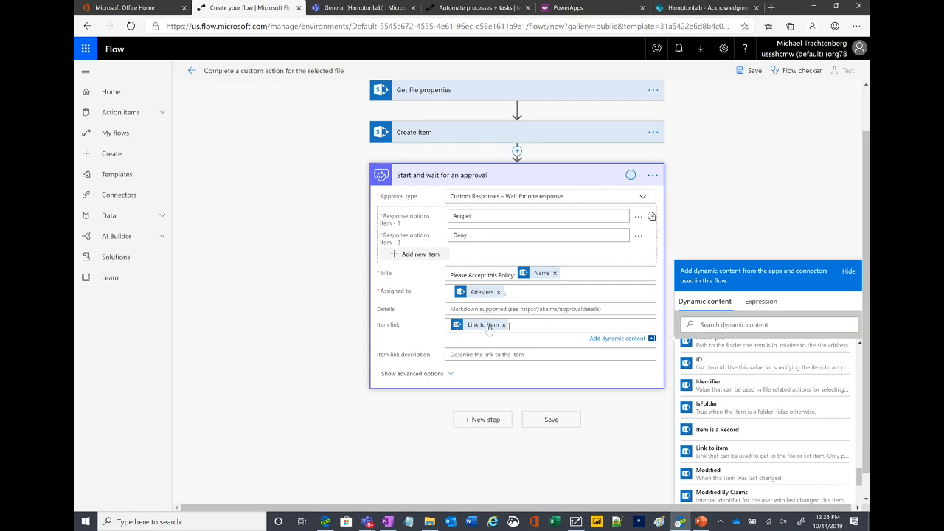
- Enter "Link to the Document" as the approval's item link description
mouse_move(479, 333)
left_click(478, 355)
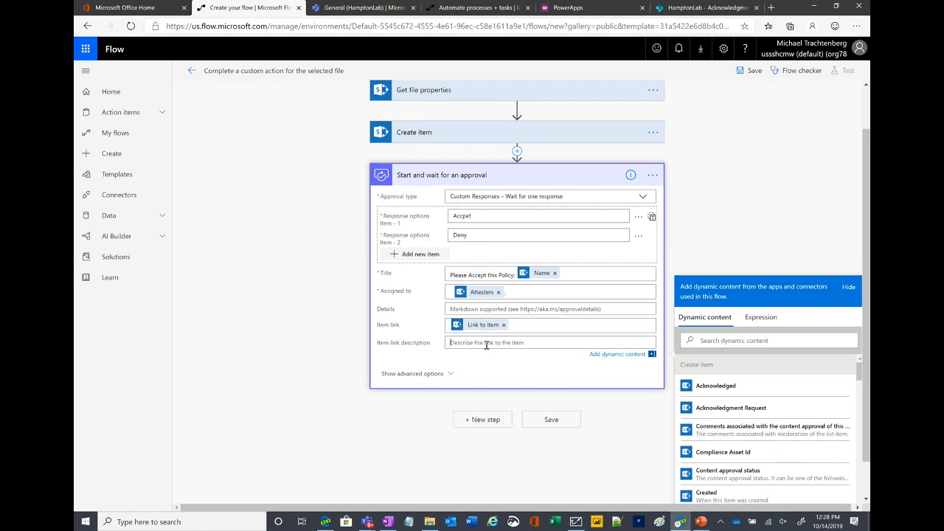
type("Link to the Document")
left_click(416, 400)
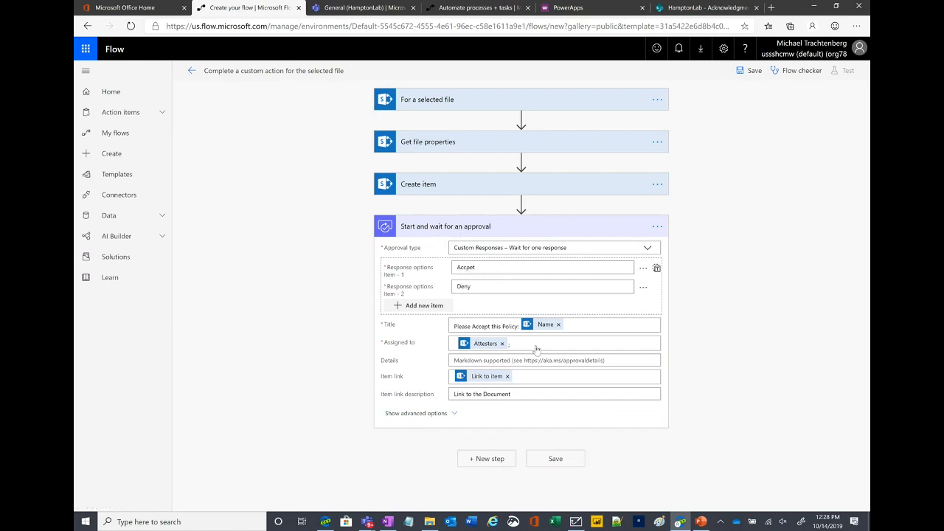
- Add a Control Switch action after the approval action
left_click(473, 461)
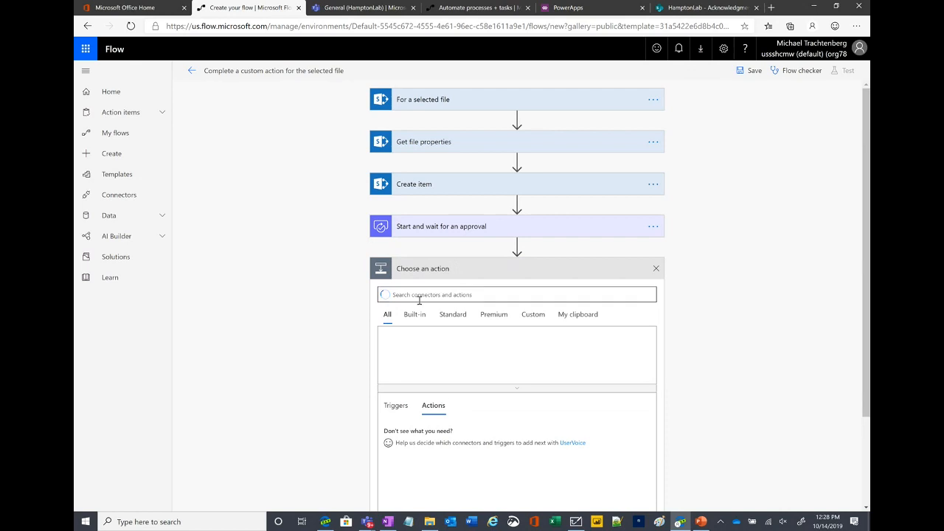
type("swi")
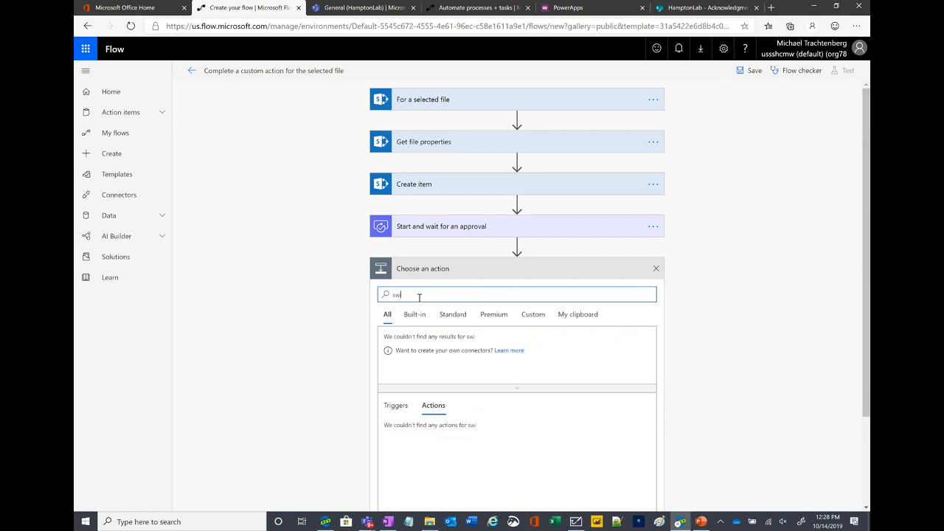
type("tch")
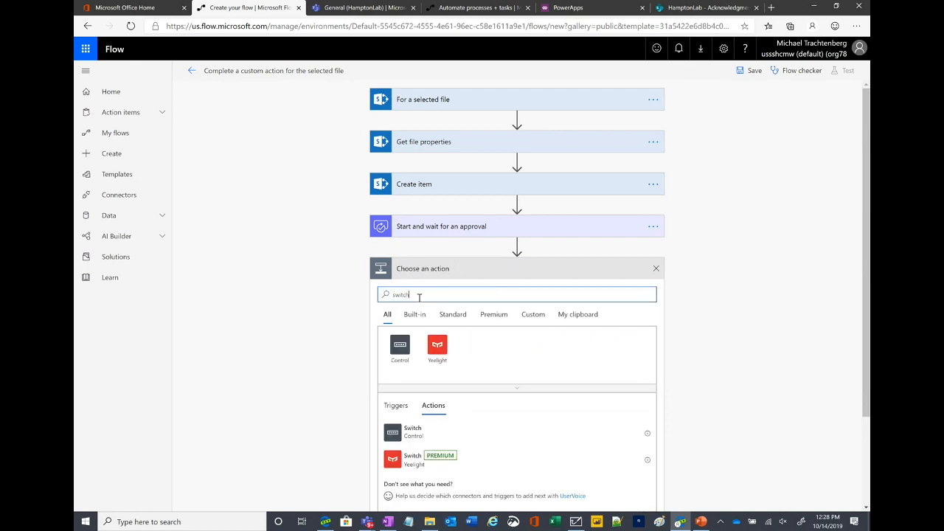
left_click(412, 432)
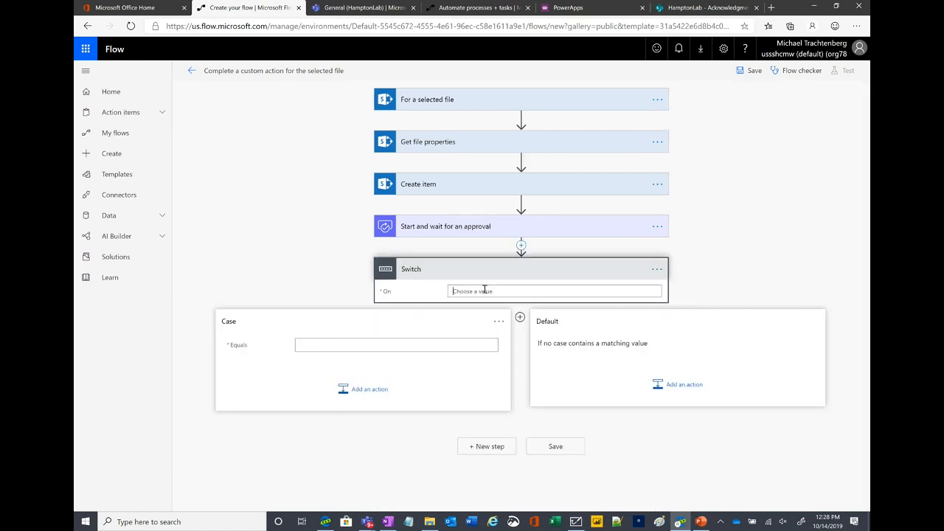
- Make the Switch evaluate the approval's Outcome dynamic value
left_click(461, 292)
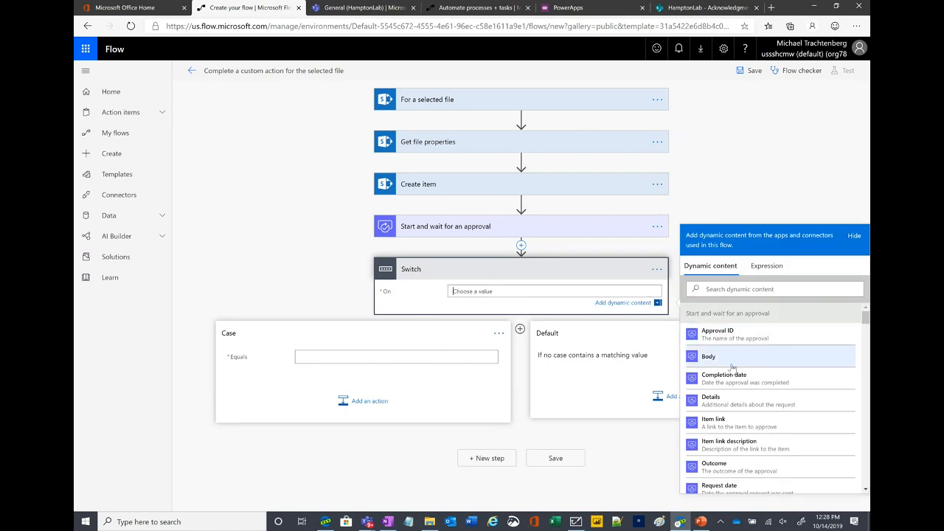
scroll(746, 424, "down", 3)
scroll(746, 433, "down", 4)
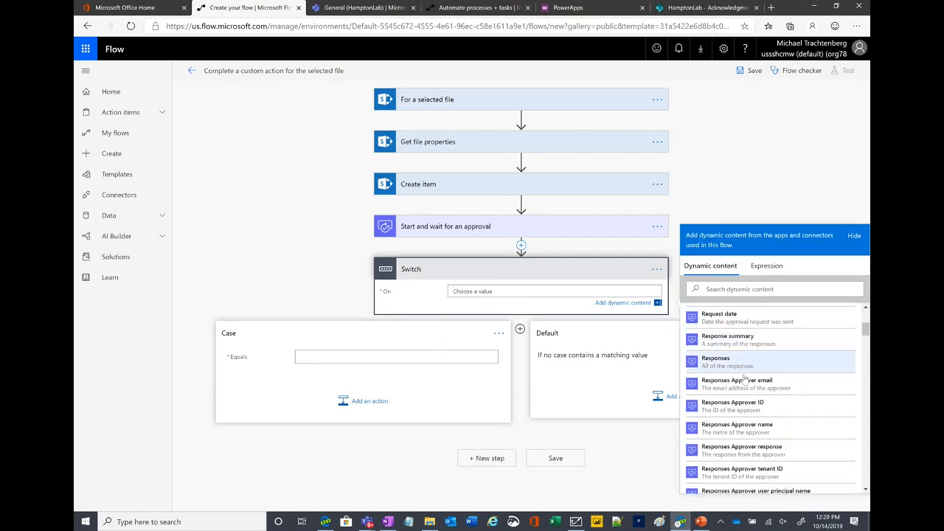
scroll(747, 389, "up", 5)
scroll(746, 389, "up", 2)
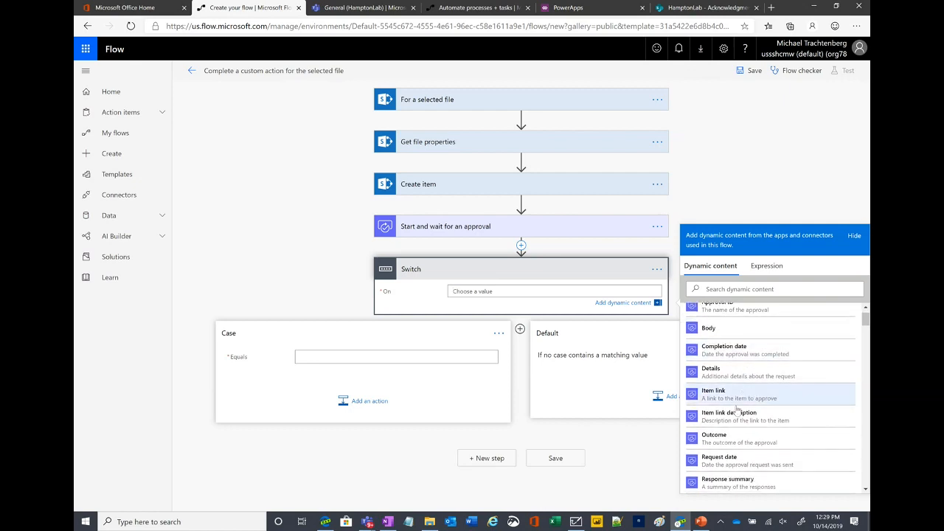
left_click(737, 438)
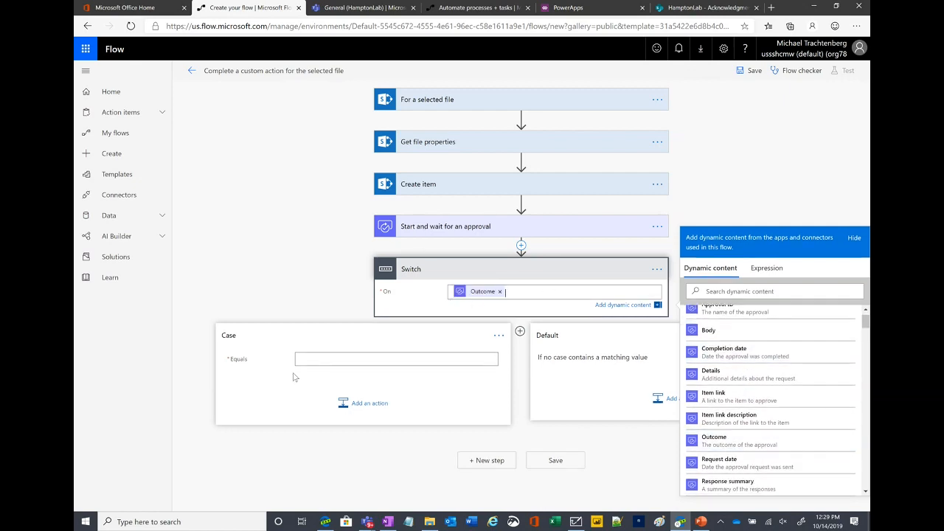
- Set the Switch case to equal "Accept" and add a SharePoint "Update item" action inside that case
left_click(319, 359)
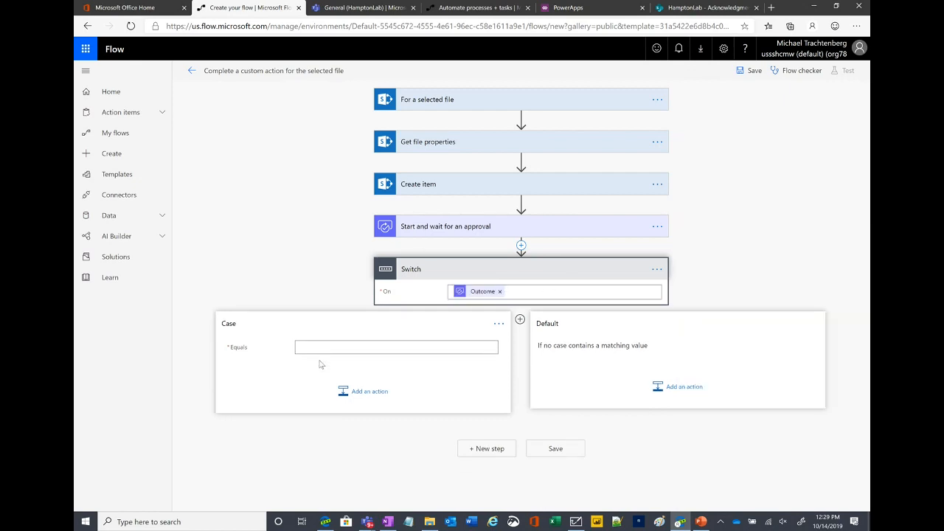
left_click(365, 391)
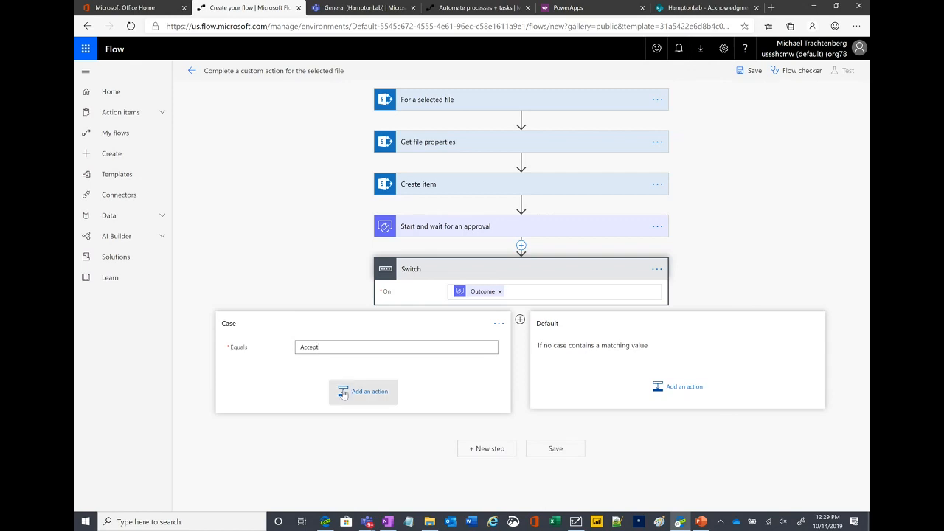
scroll(329, 359, "down", 4)
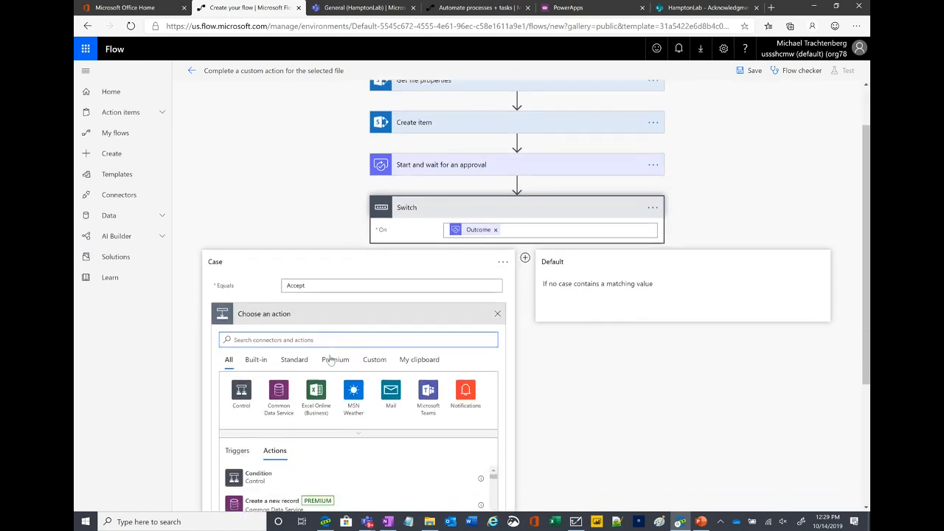
scroll(342, 328, "up", 1)
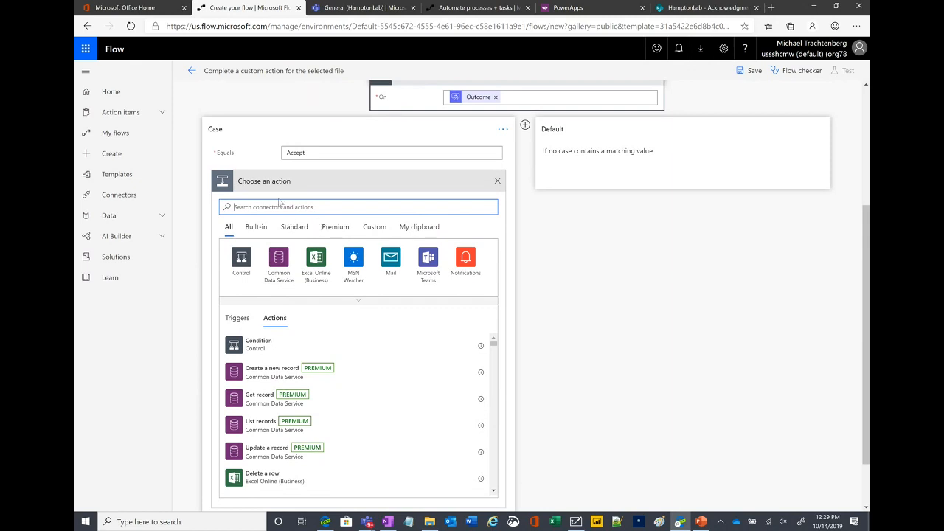
type("upda")
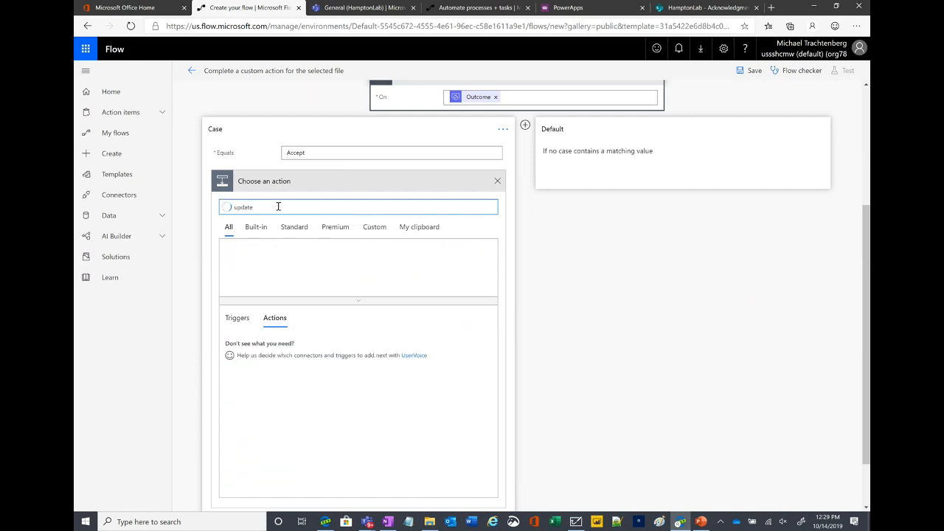
type("te")
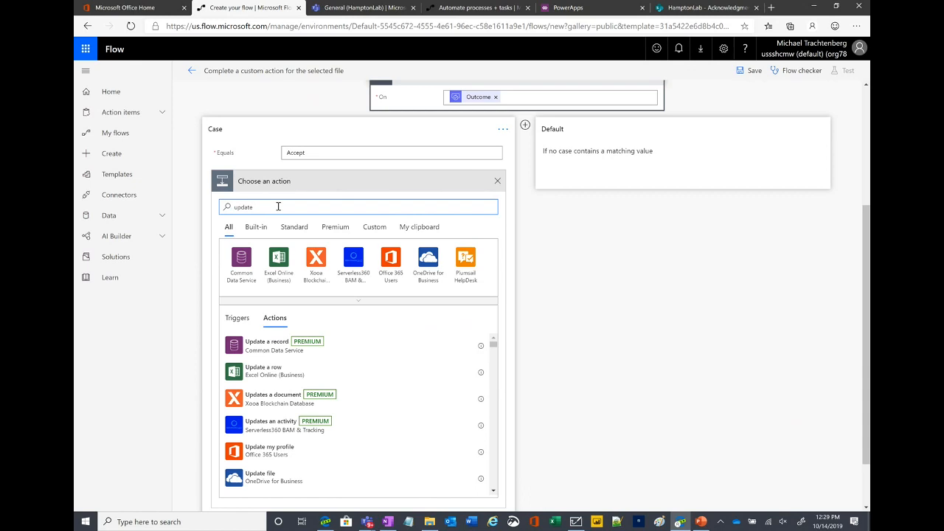
type(" a")
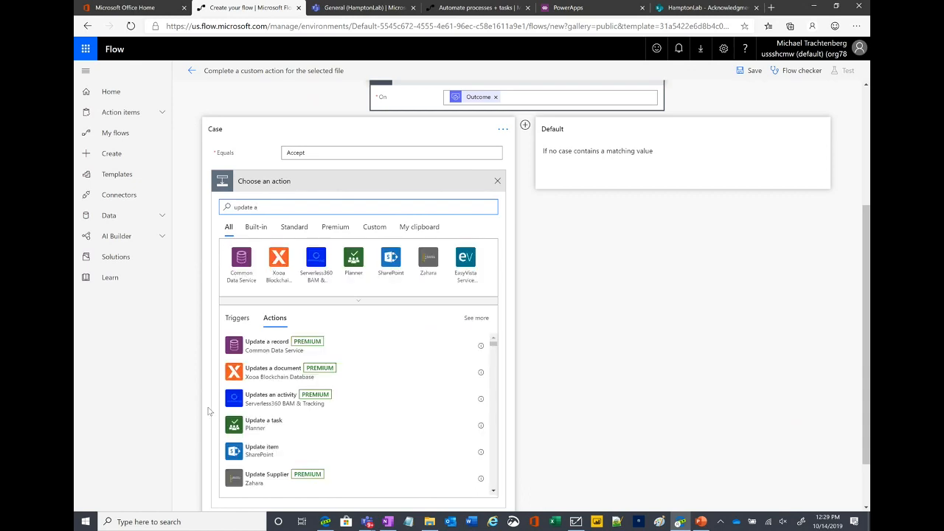
left_click(259, 450)
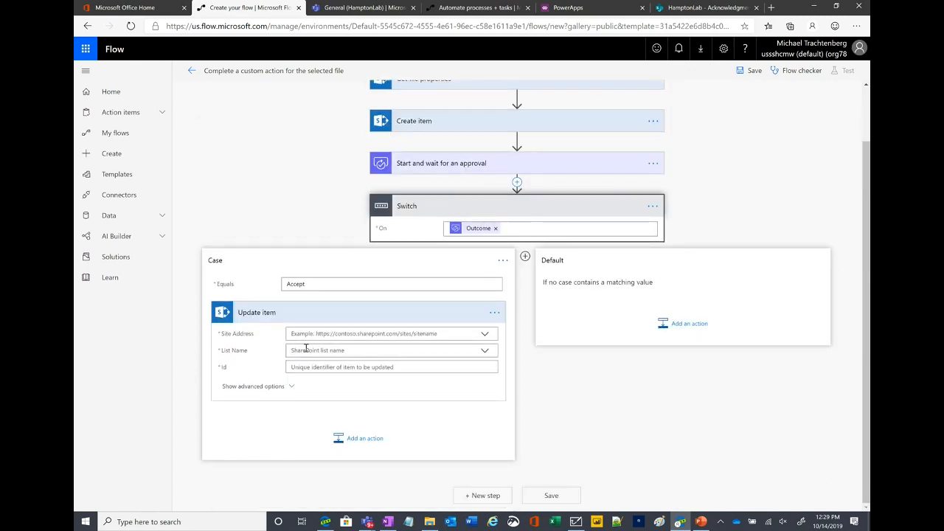
- Point the Update item action to the HamptonLab site and the AcknowledgmentLog list
left_click(335, 333)
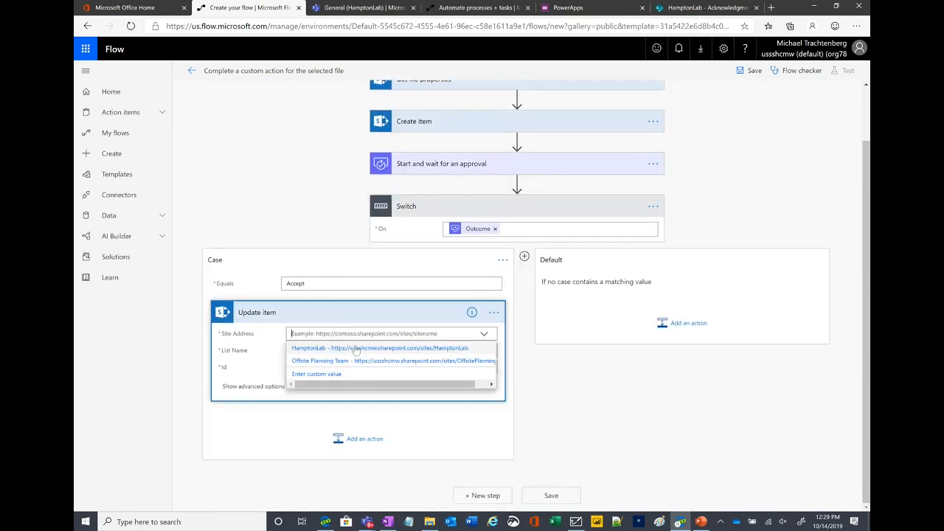
left_click(331, 348)
left_click(320, 351)
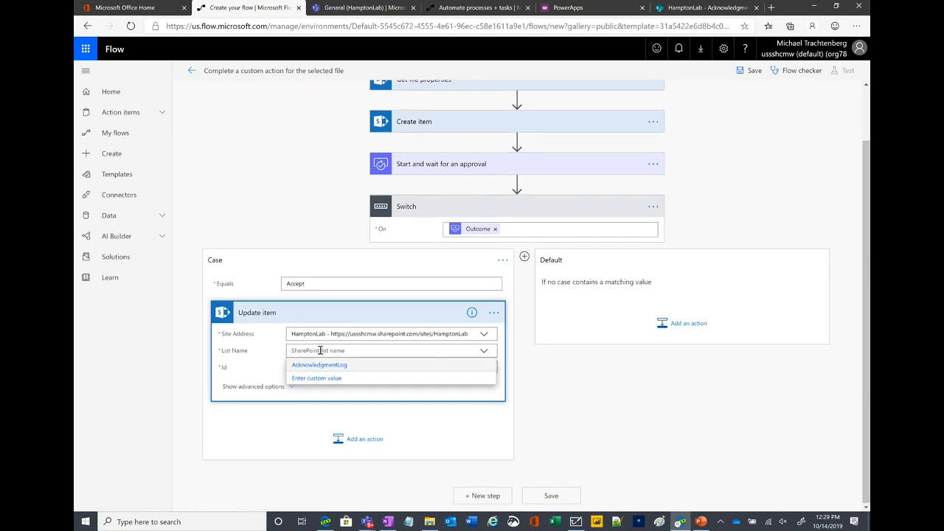
left_click(322, 365)
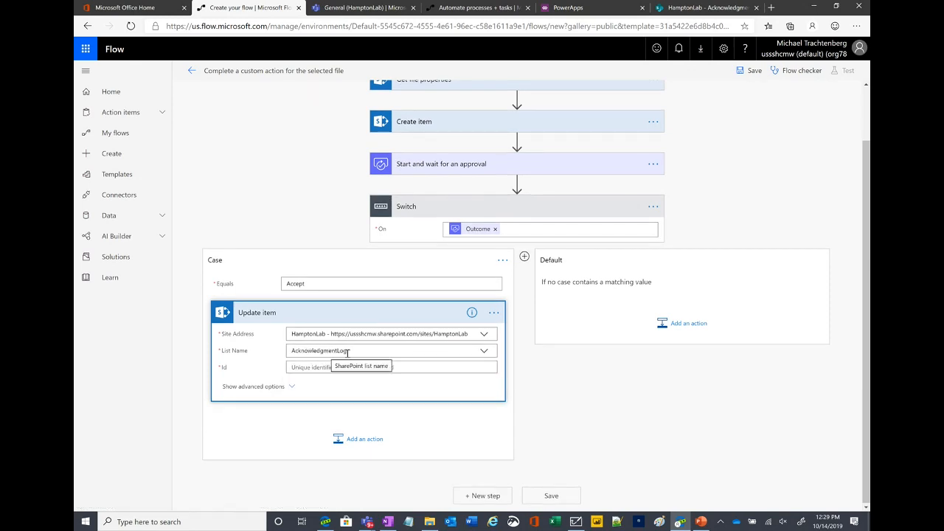
- In the Update item action, set Id to the ID from Create item and Title to the approval's Responses Approver name
left_click(305, 368)
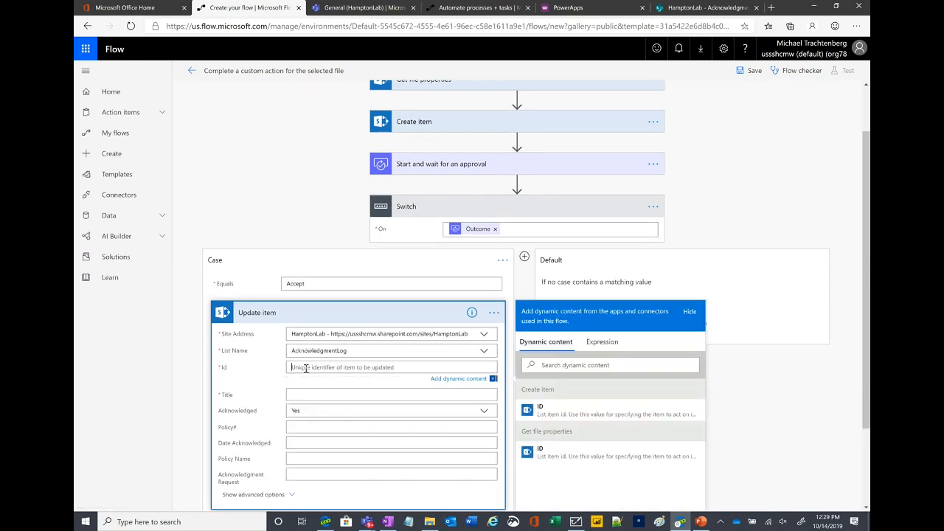
left_click(542, 413)
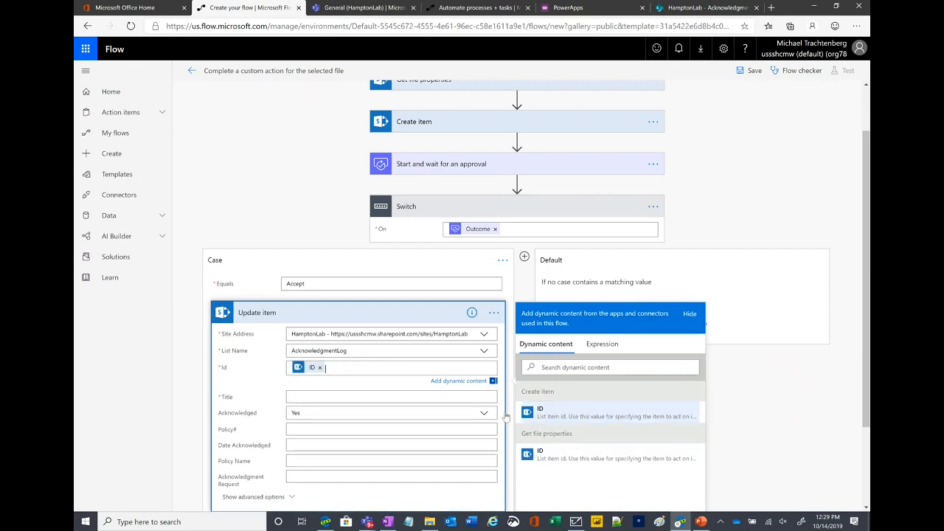
left_click(302, 398)
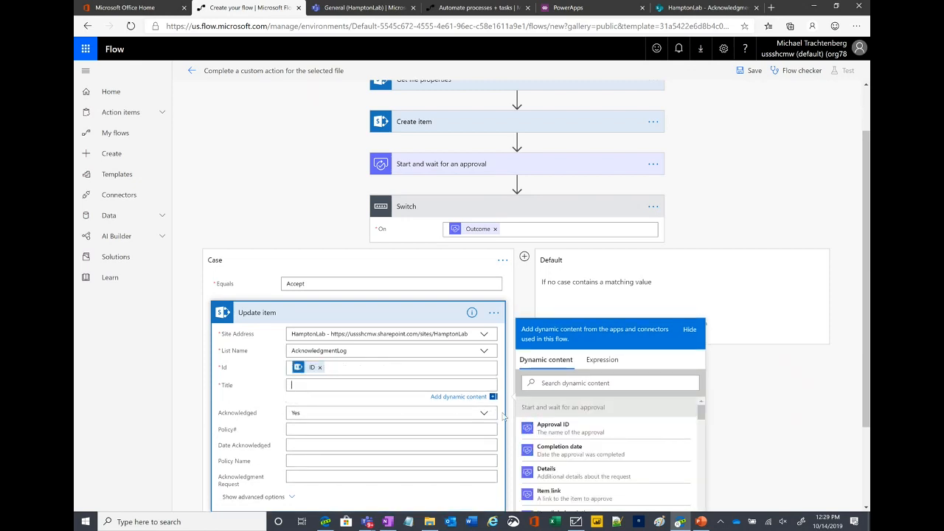
scroll(683, 457, "down", 3)
scroll(683, 457, "down", 2)
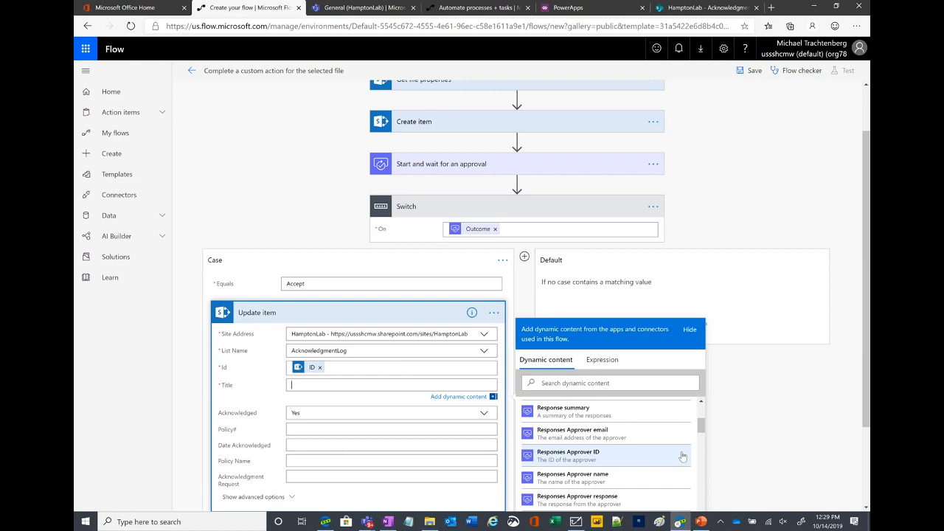
scroll(583, 420, "up", 3)
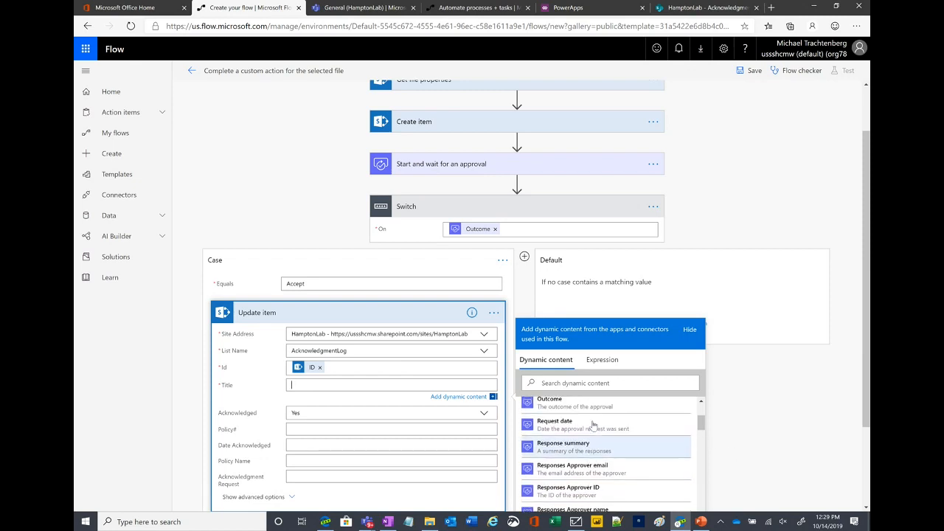
scroll(594, 444, "down", 4)
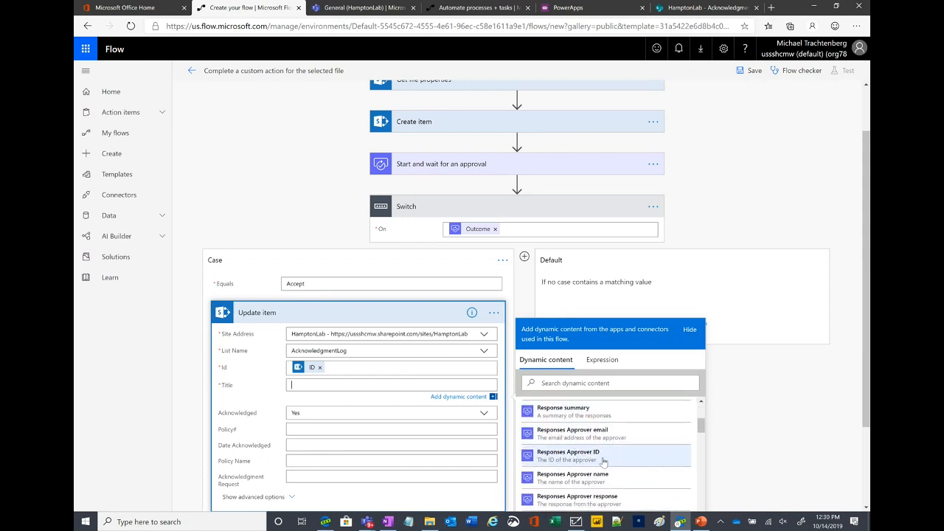
scroll(605, 458, "down", 1)
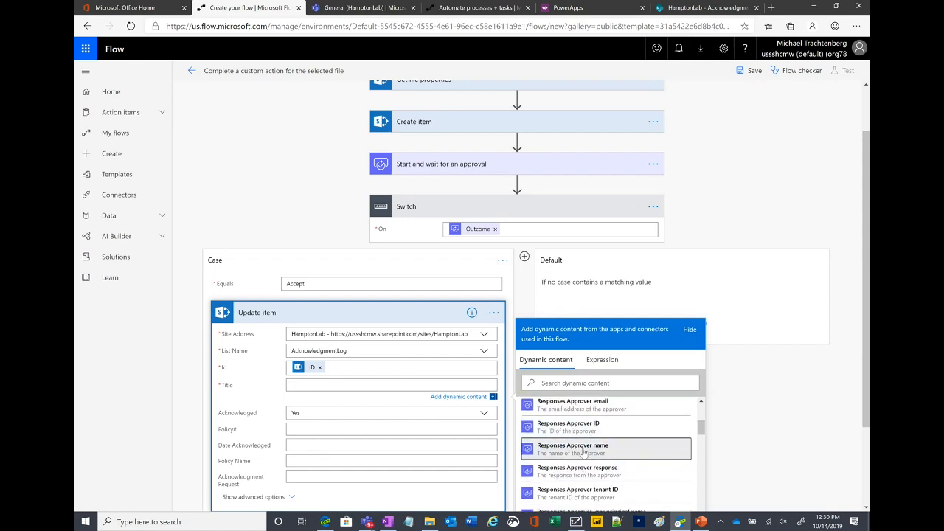
left_click(586, 452)
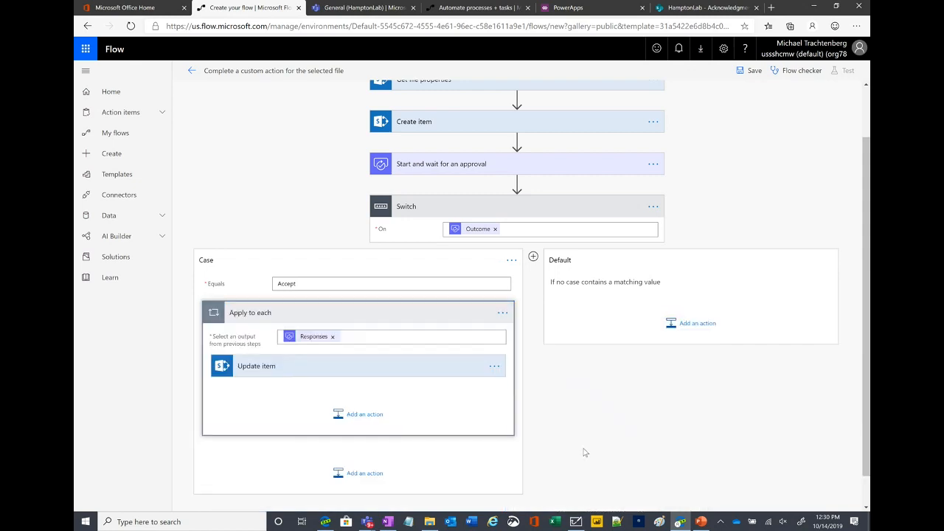
- Expand the Update item and Create item actions and compare their Title and Acknowledged fields
left_click(278, 367)
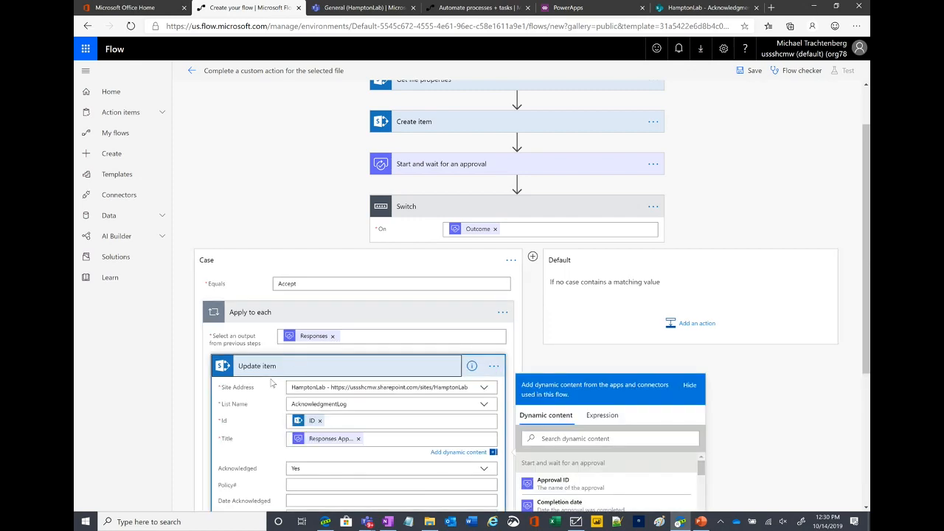
scroll(310, 398, "down", 2)
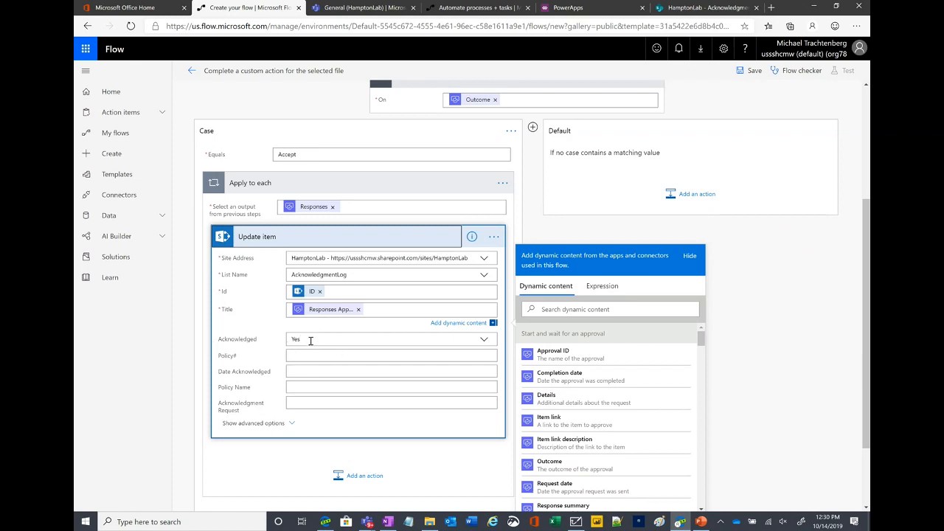
scroll(329, 330, "up", 3)
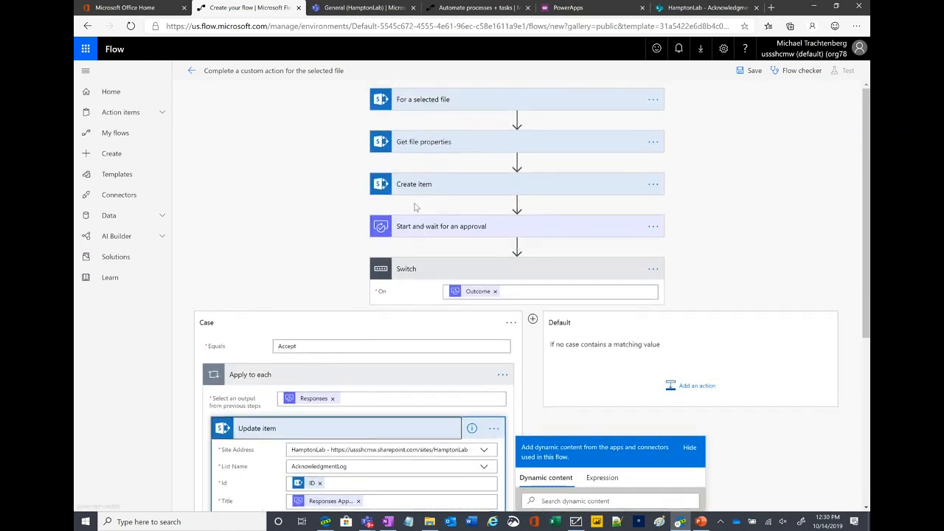
left_click(415, 188)
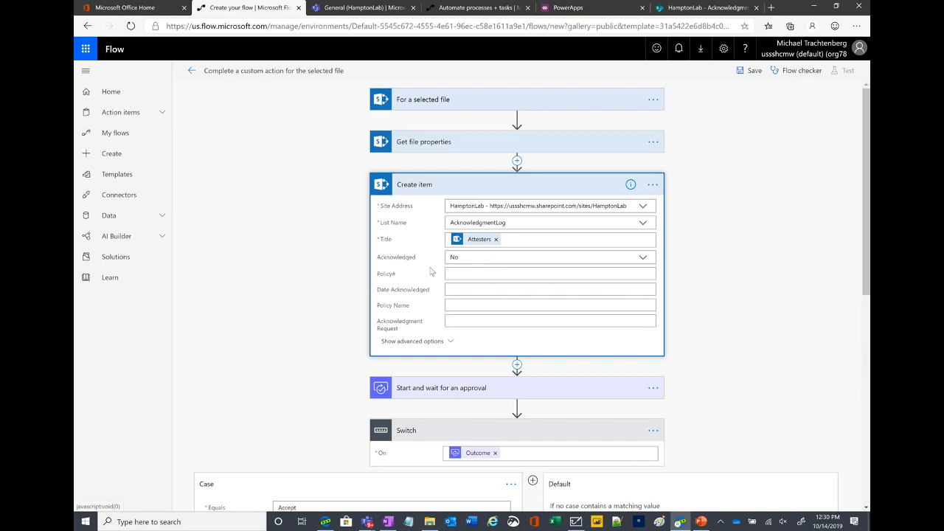
scroll(362, 223, "down", 6)
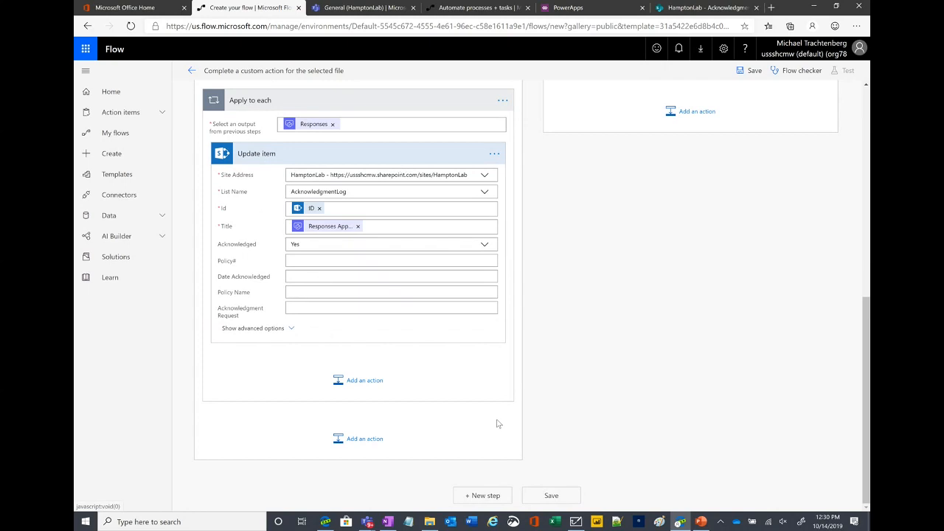
scroll(392, 326, "up", 1)
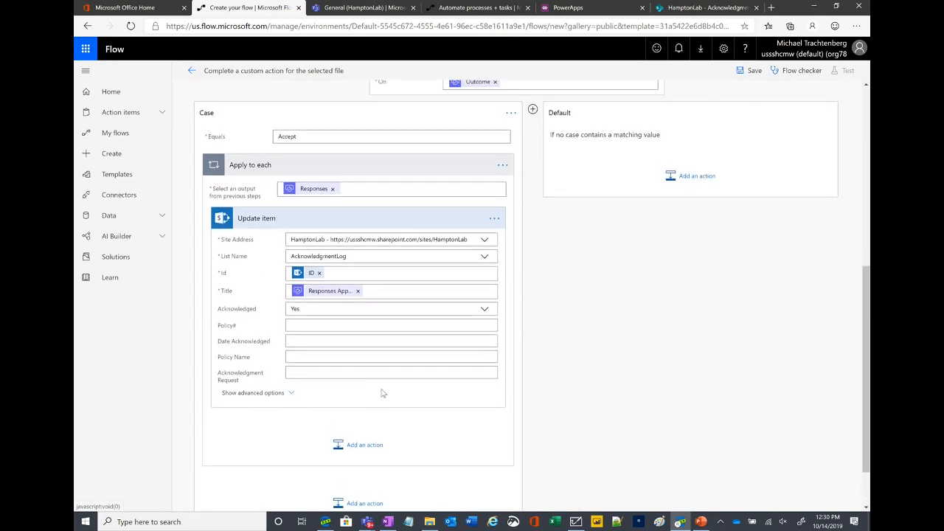
scroll(474, 245, "up", 5)
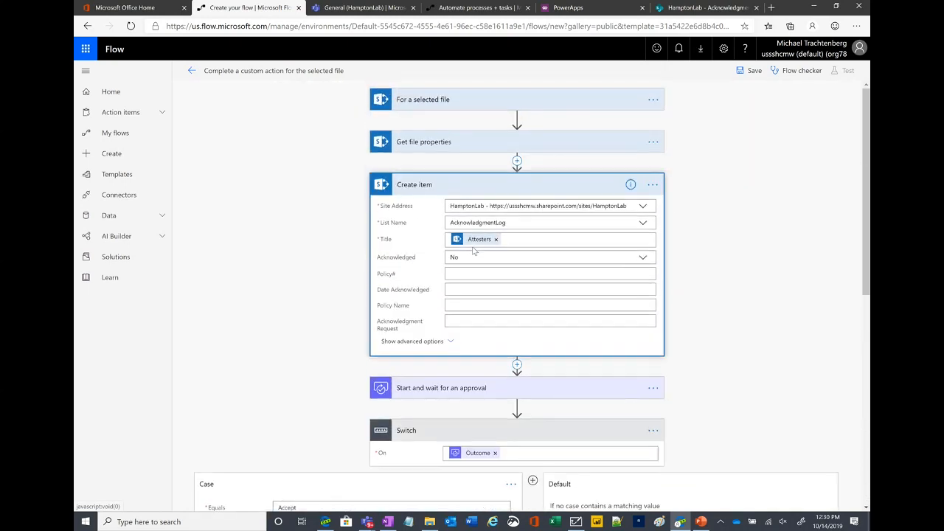
scroll(436, 251, "down", 4)
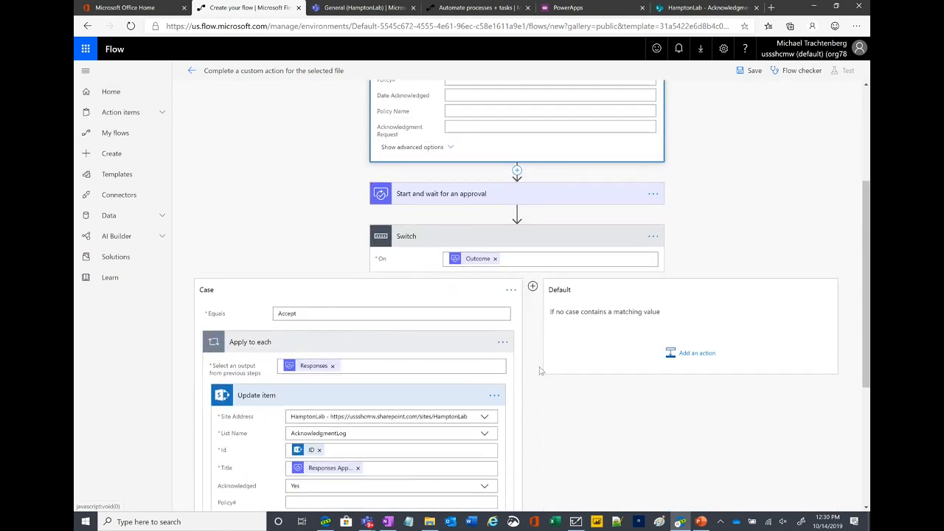
scroll(551, 344, "down", 2)
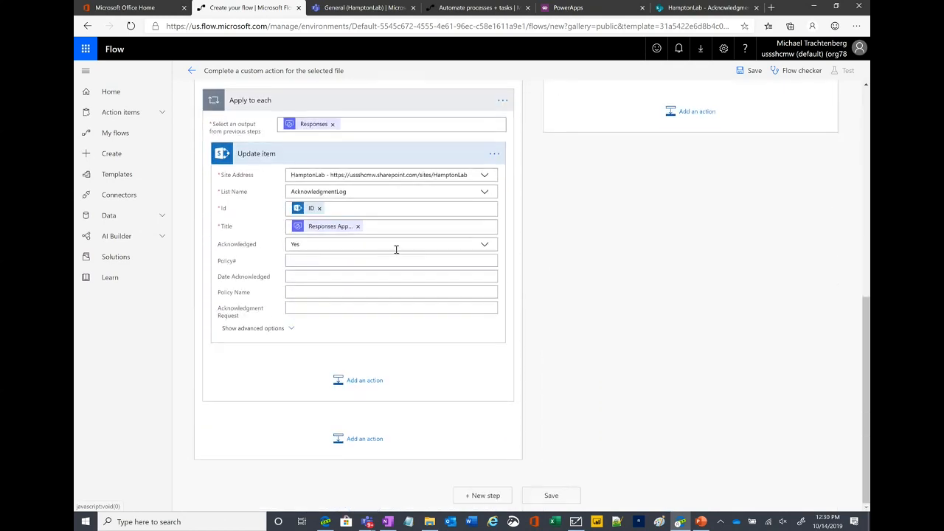
- Save the flow and check it for errors and warnings with Flow checker
left_click(552, 494)
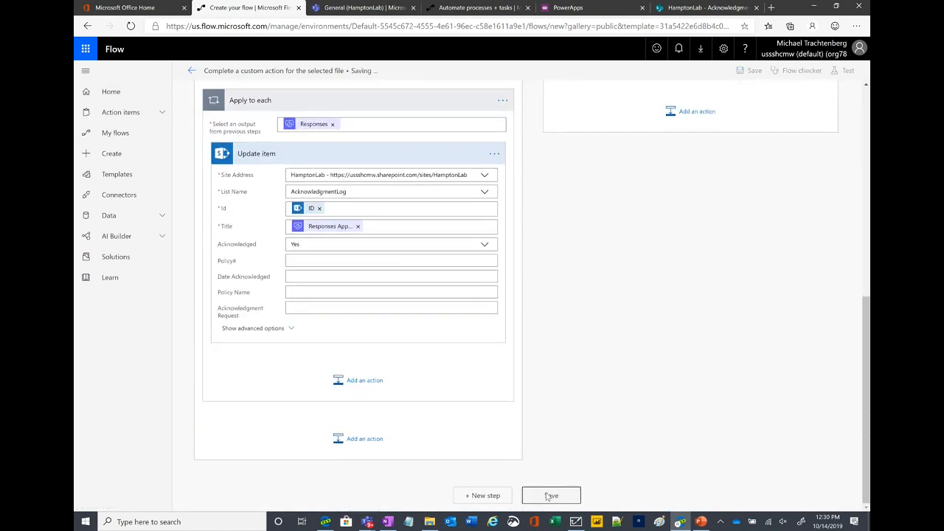
scroll(578, 420, "up", 5)
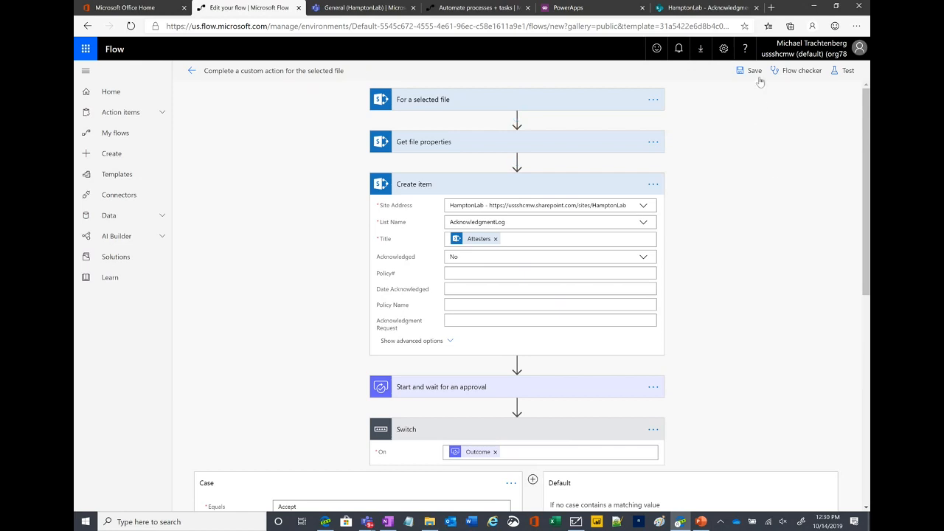
left_click(797, 74)
left_click(715, 96)
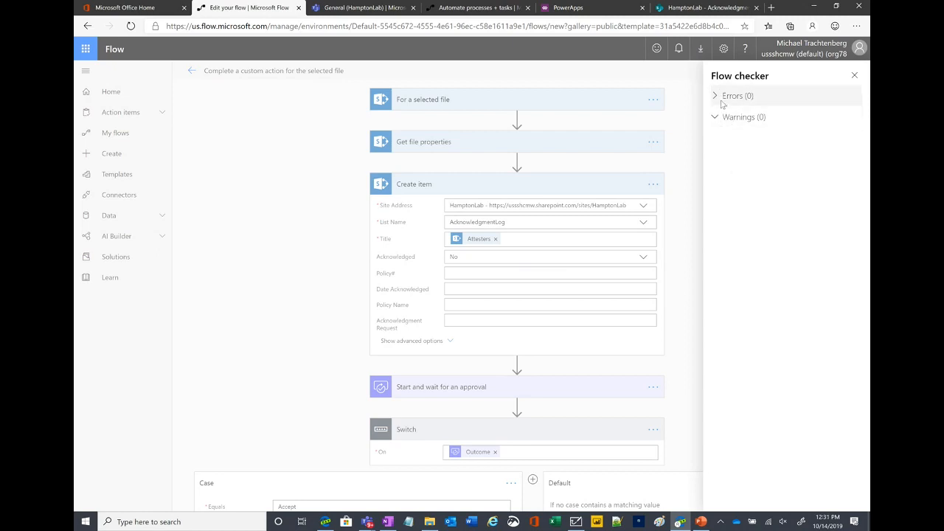
left_click(854, 75)
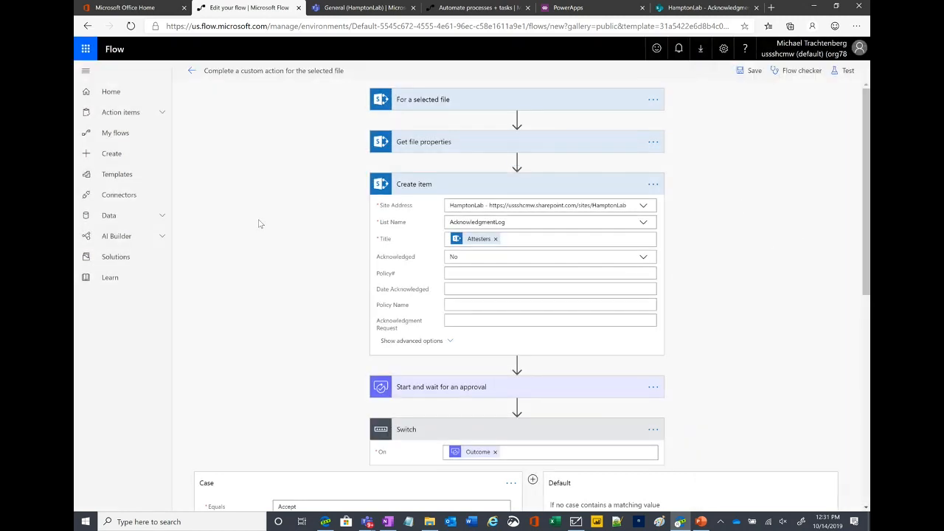
- Leave the flow editor and open the details page of the "Complete a custom action for the selected file" flow
left_click(133, 132)
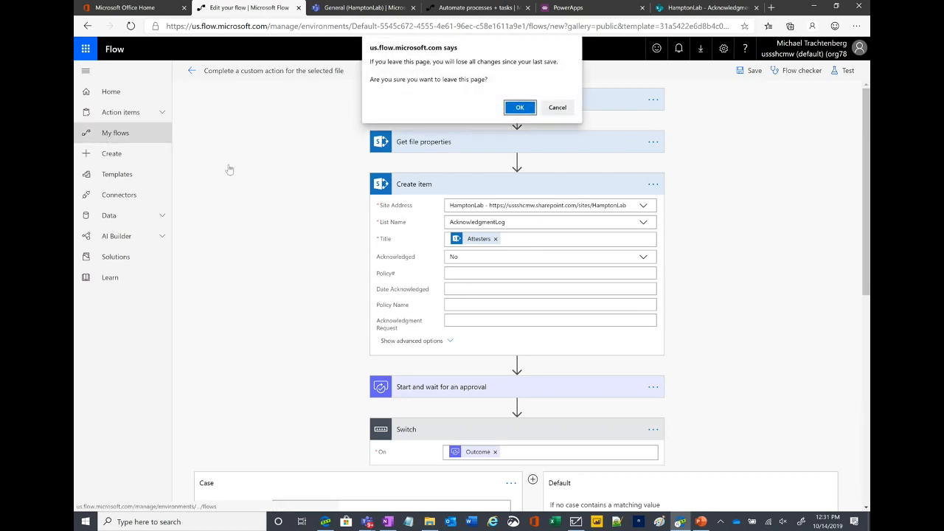
left_click(520, 109)
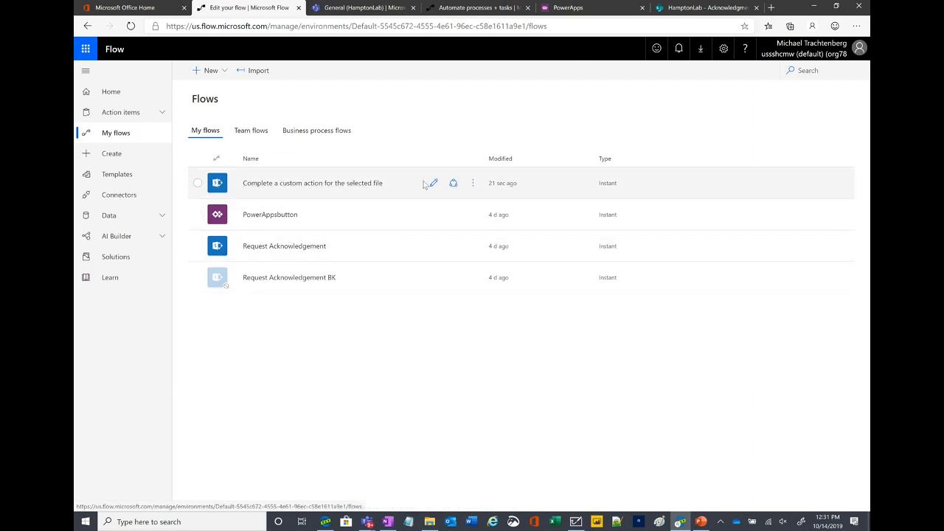
left_click(297, 189)
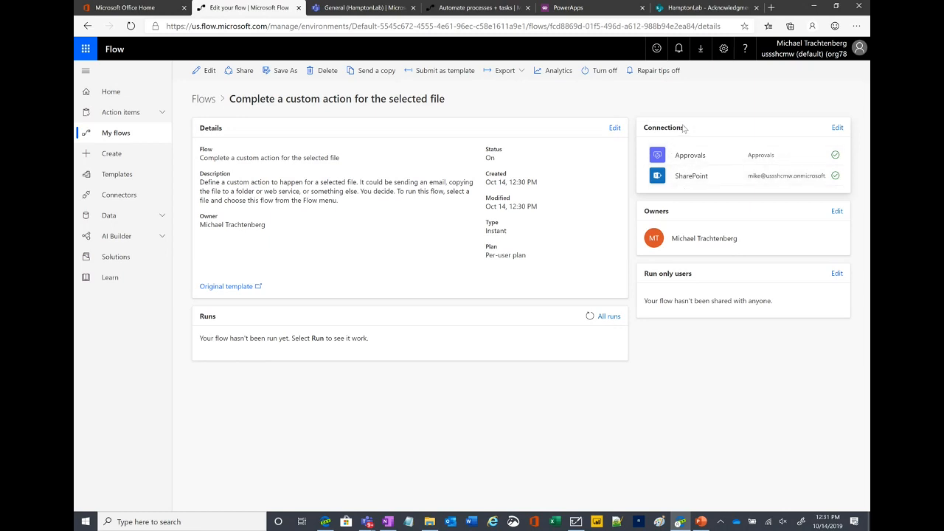
- Add the HamptonLab site's AcknowledgmentDocs library as a SharePoint owner of the flow
left_click(836, 212)
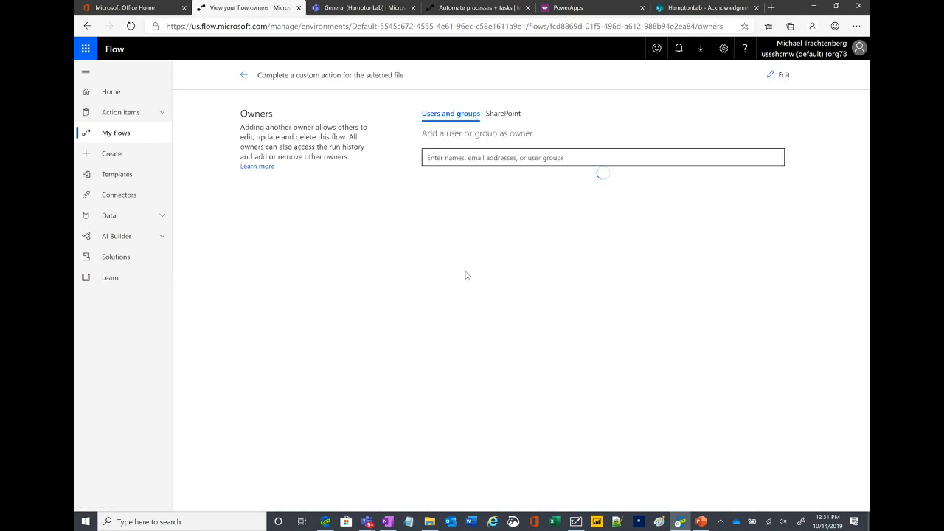
left_click(500, 117)
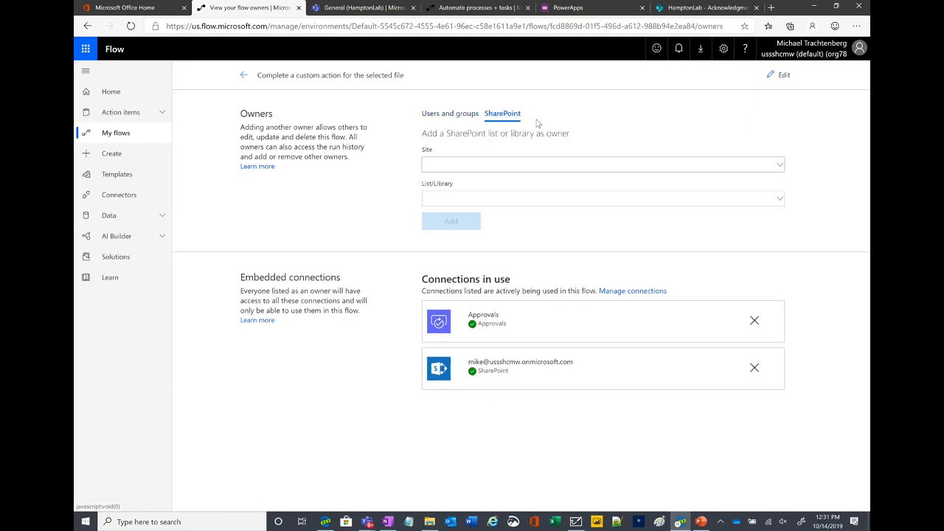
left_click(512, 168)
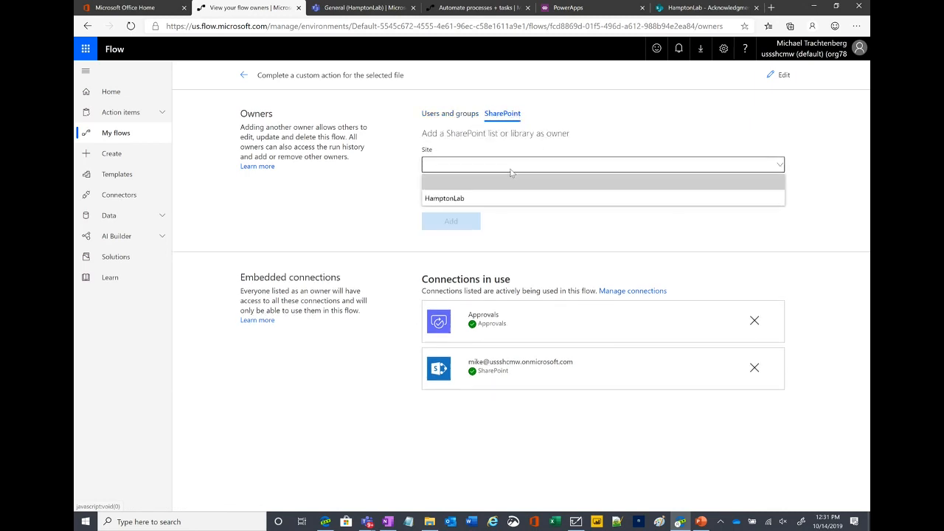
left_click(483, 197)
left_click(472, 199)
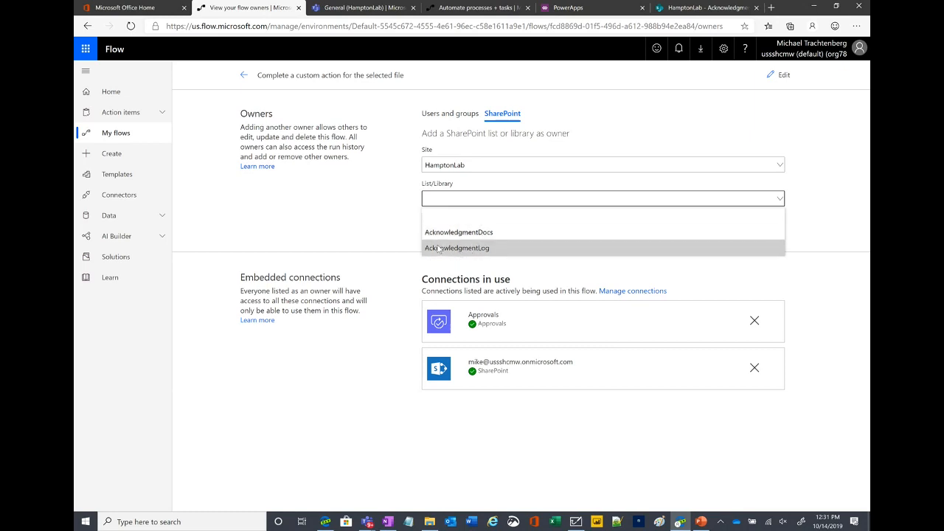
left_click(463, 235)
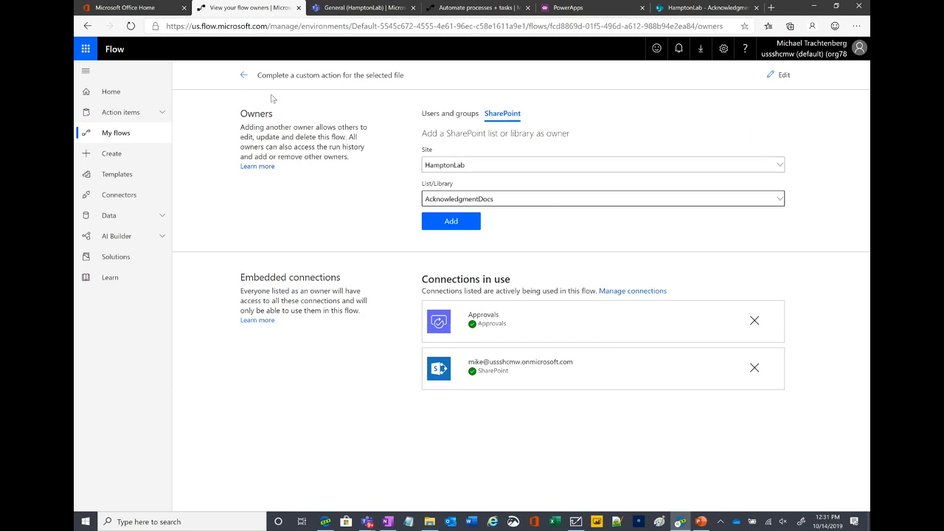
left_click(450, 218)
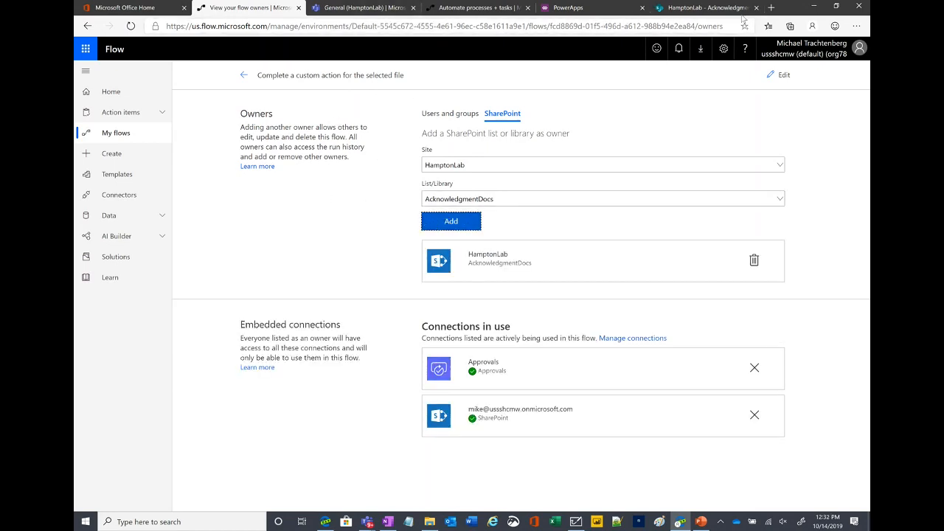
- Switch to the HamptonLab SharePoint site, look through HIPAA_PHI_policy_section_1b.doc in the AcknowledgmentDocs library, and close the document
left_click(706, 8)
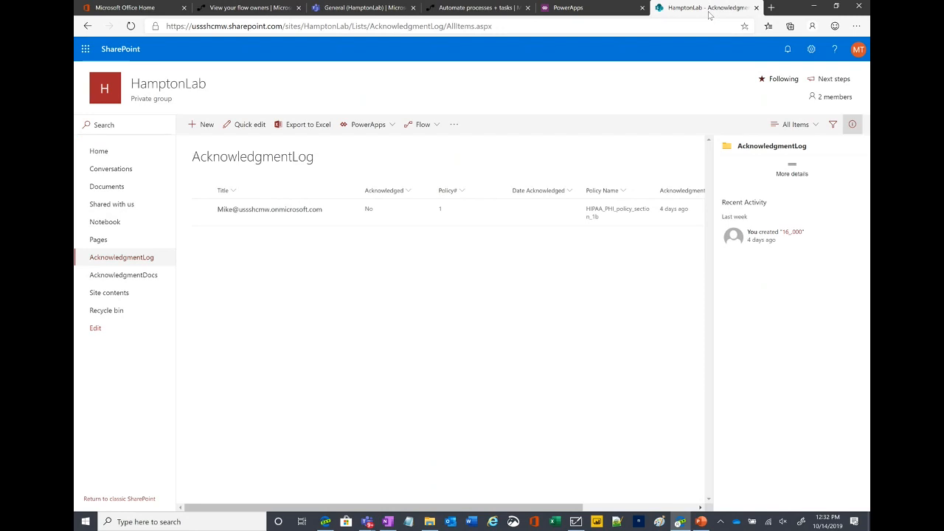
left_click(151, 277)
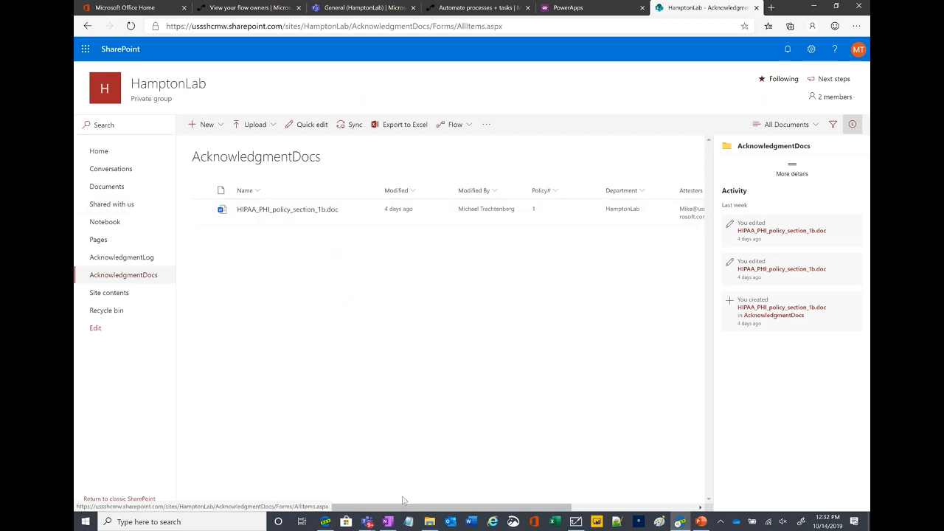
left_click(255, 209)
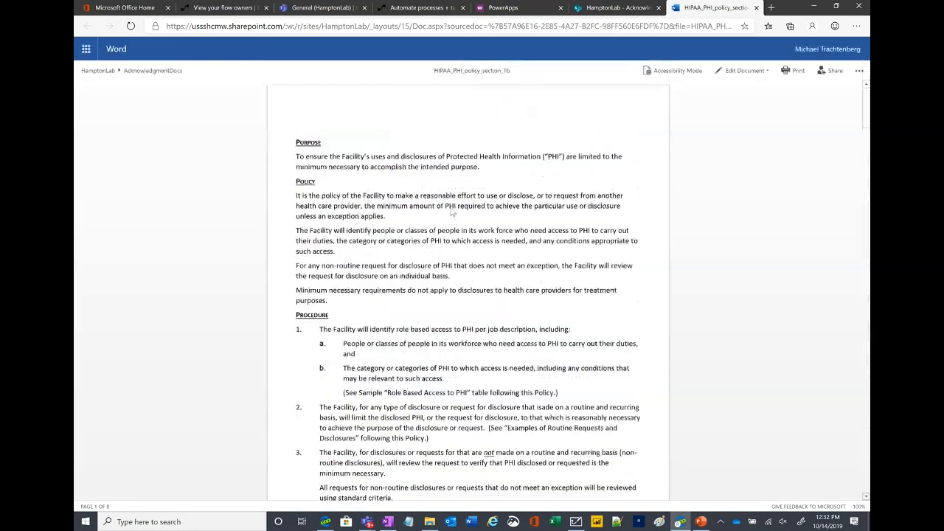
scroll(457, 250, "down", 6)
scroll(457, 264, "up", 8)
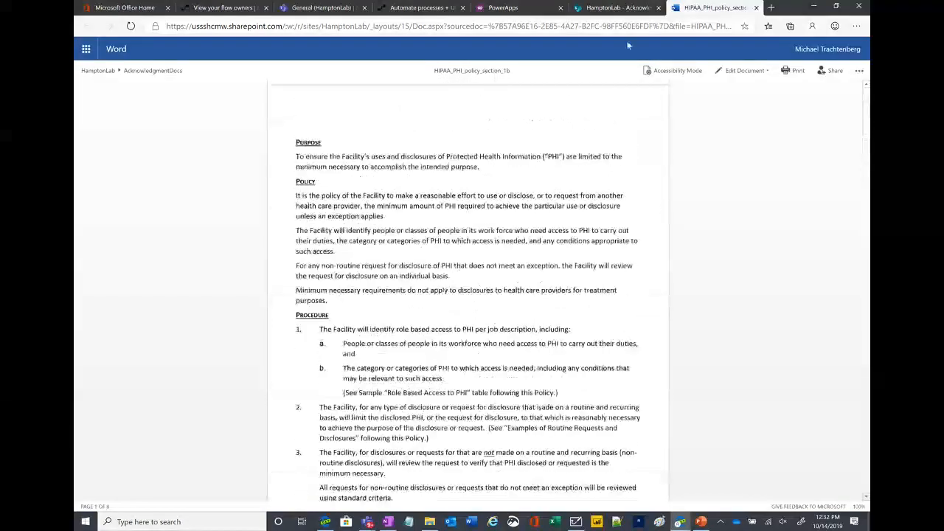
left_click(756, 8)
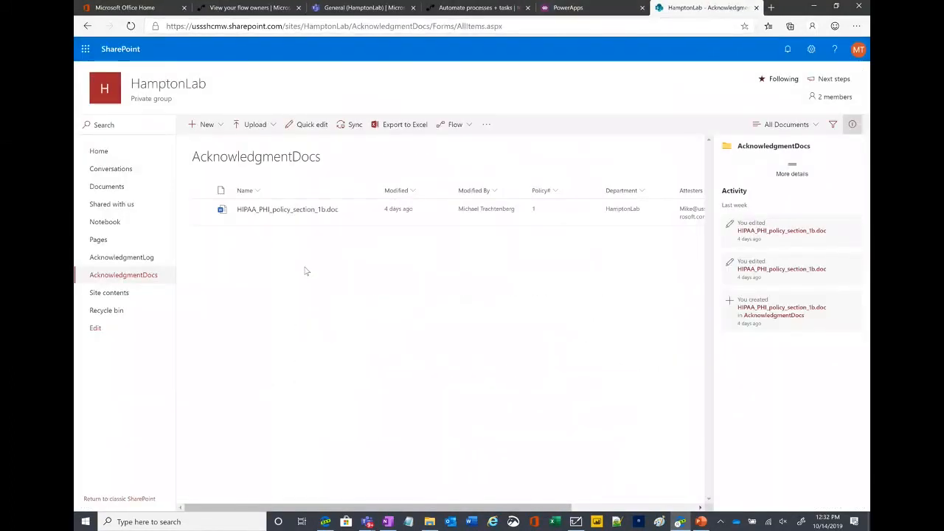
- Run the Request Acknowledgement flow on HIPAA_PHI_policy_section_1b.doc, and check the AcknowledgmentLog list for the logged request
left_click(202, 211)
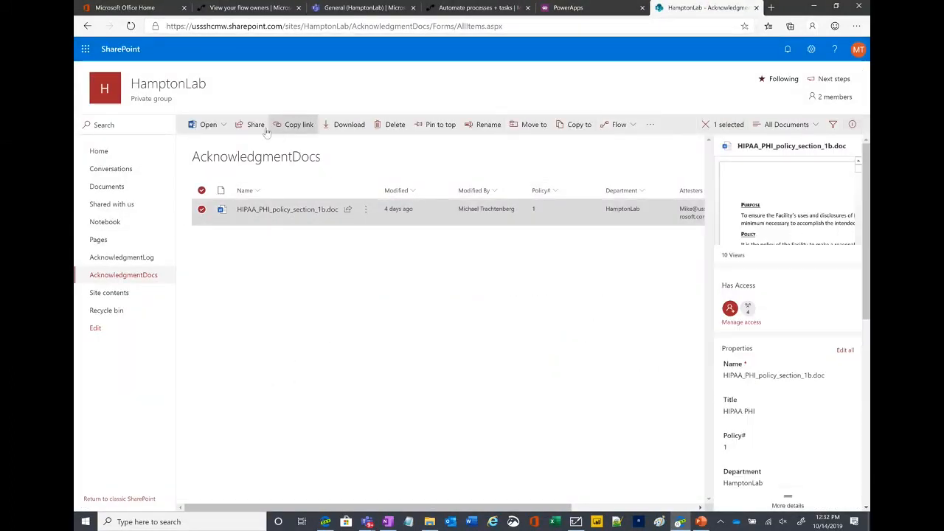
left_click(625, 127)
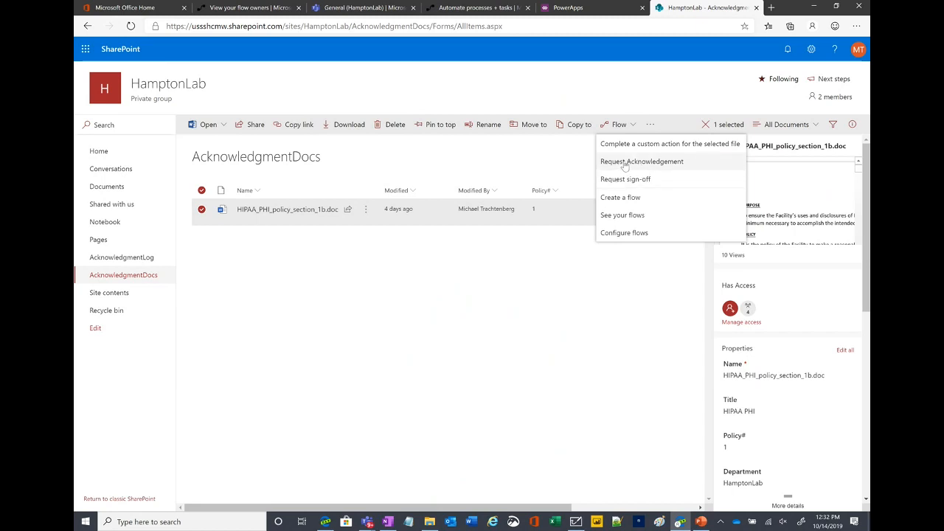
left_click(624, 165)
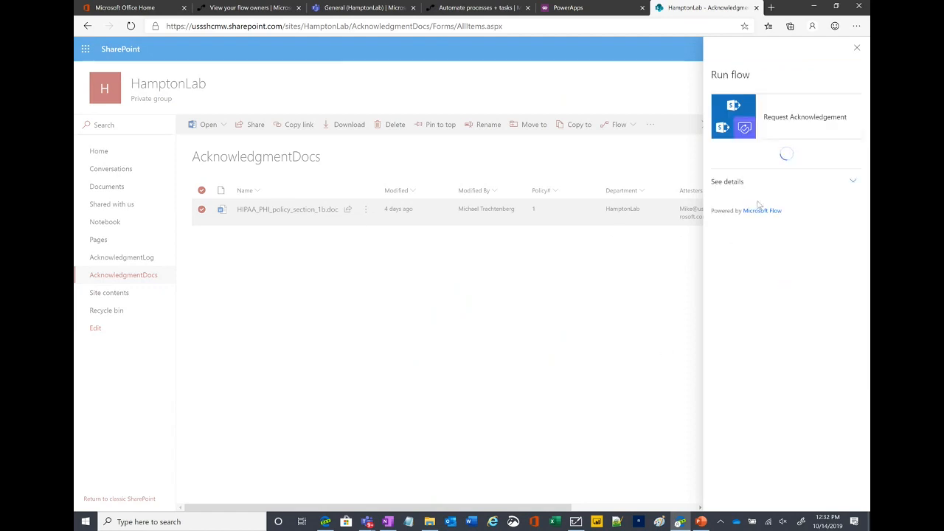
left_click(747, 159)
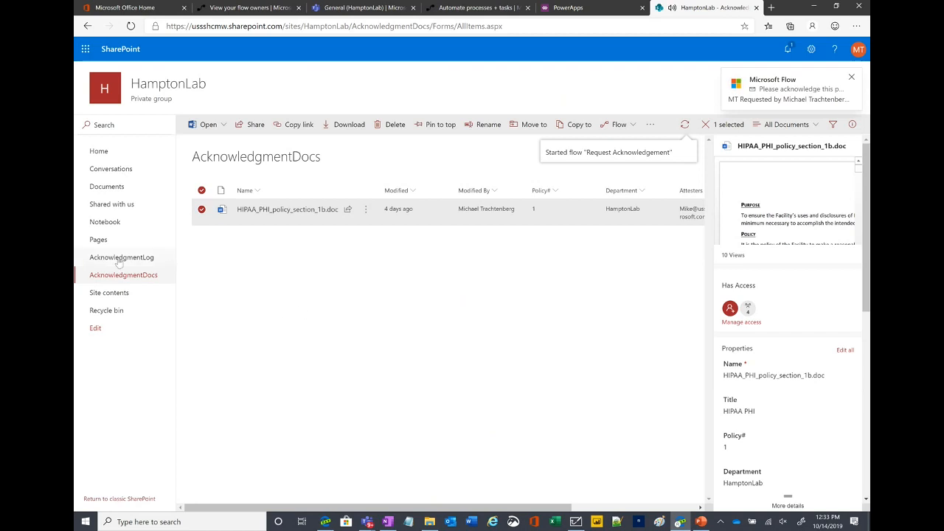
left_click(92, 259)
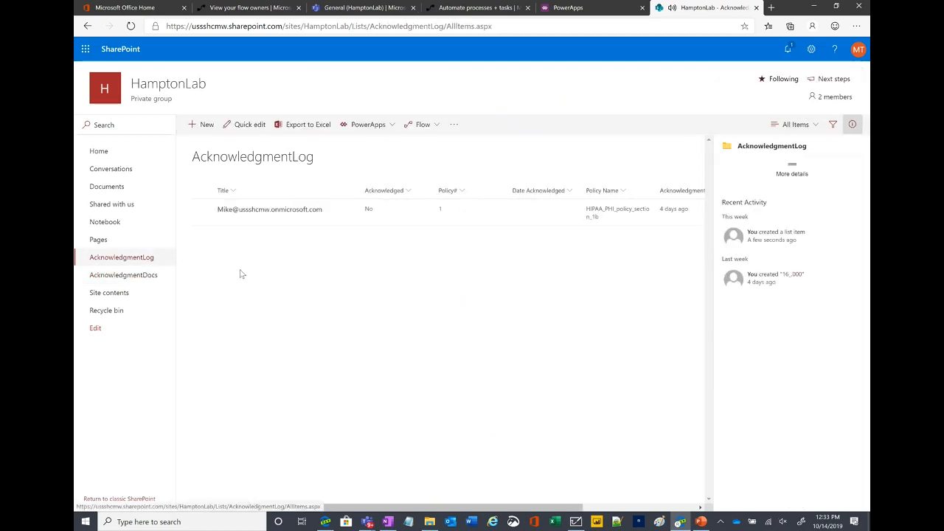
left_click(130, 26)
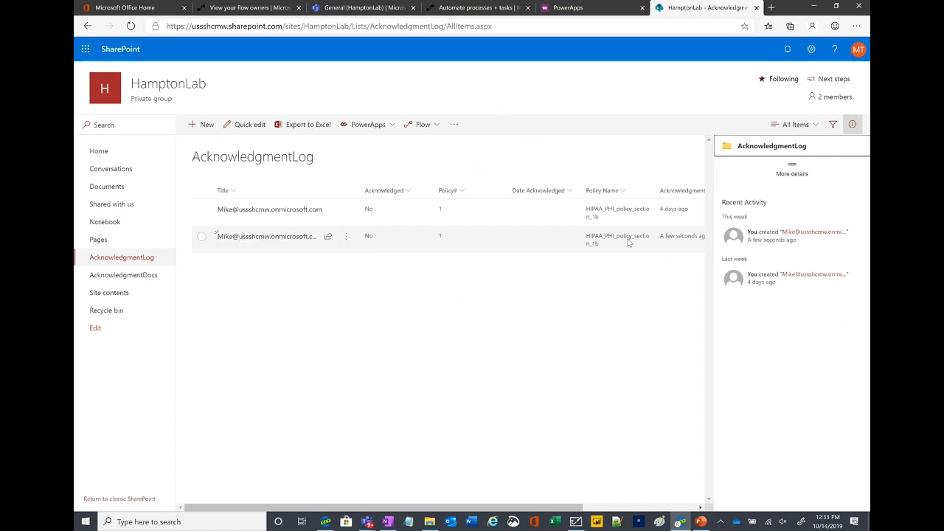
- Switch to Outlook from the Microsoft Office home page and open the "Please acknowledge this policy" message from Microsoft Flow
left_click(135, 12)
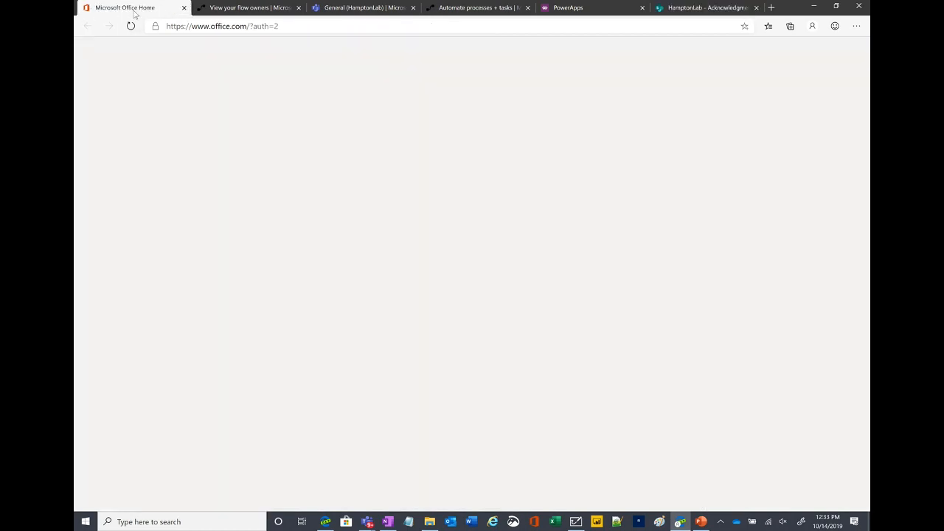
left_click(265, 131)
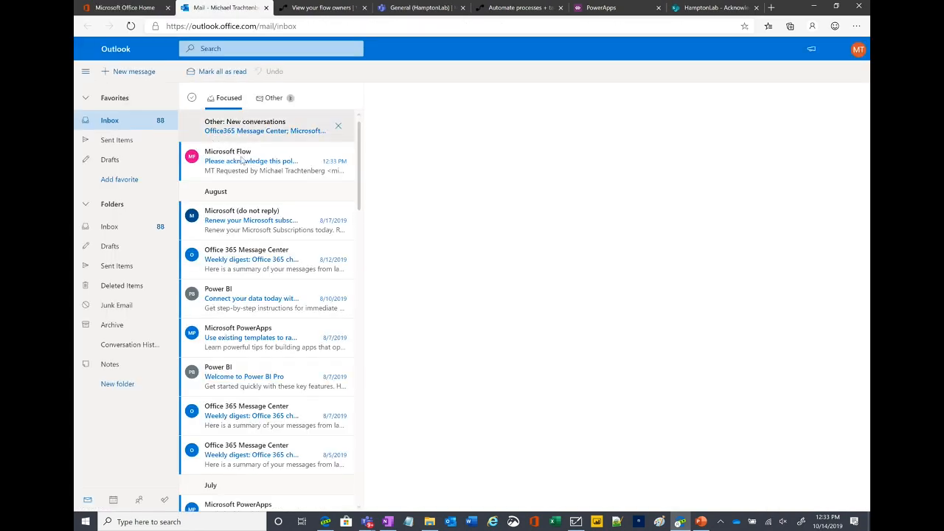
left_click(259, 100)
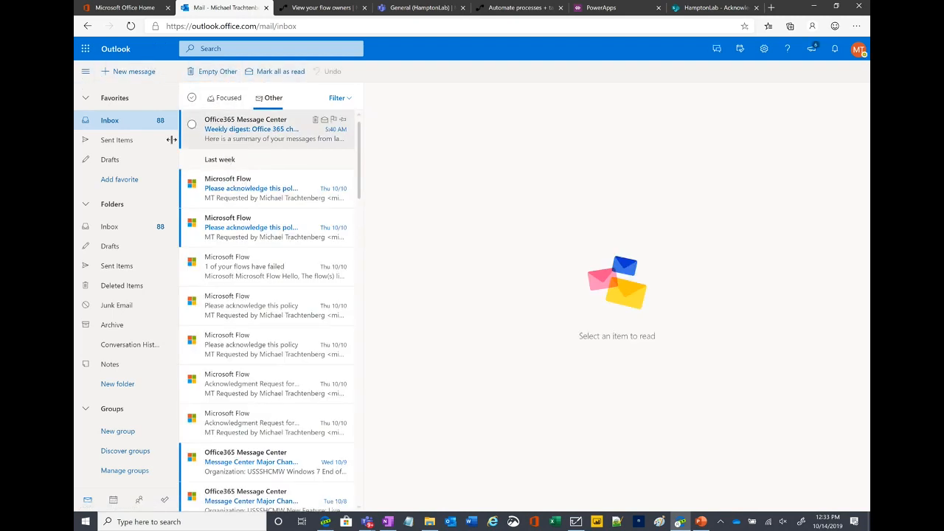
left_click(141, 139)
left_click(118, 121)
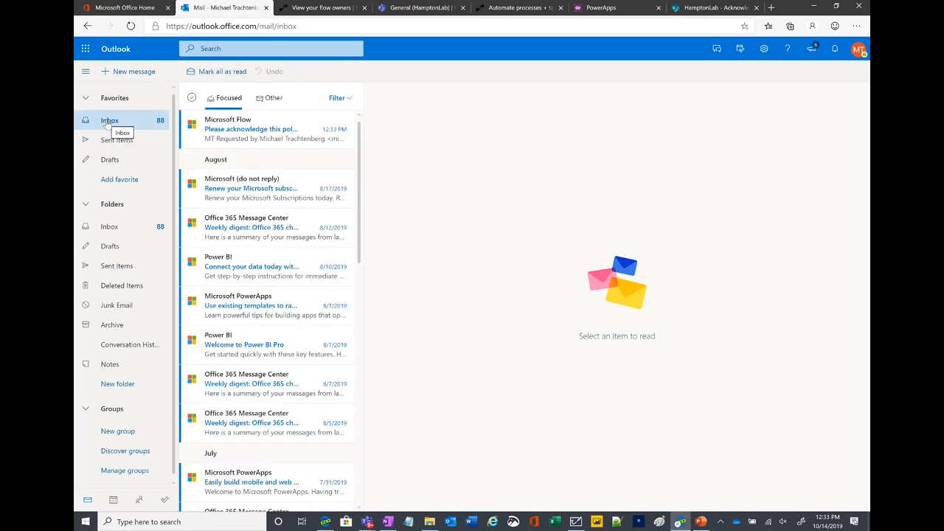
left_click(242, 142)
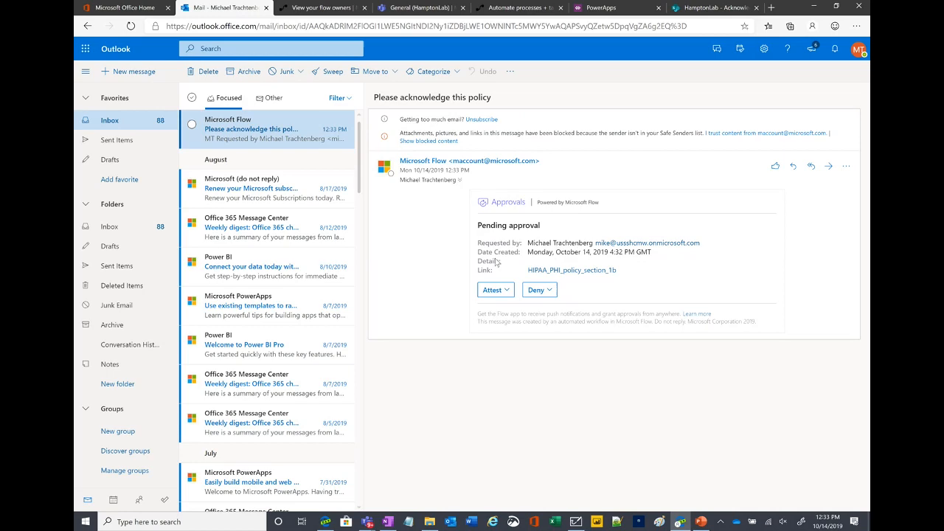
- Look through the linked HIPAA_PHI_policy_section_1b document, and submit the Attest response in the approval email without a reason
left_click(585, 271)
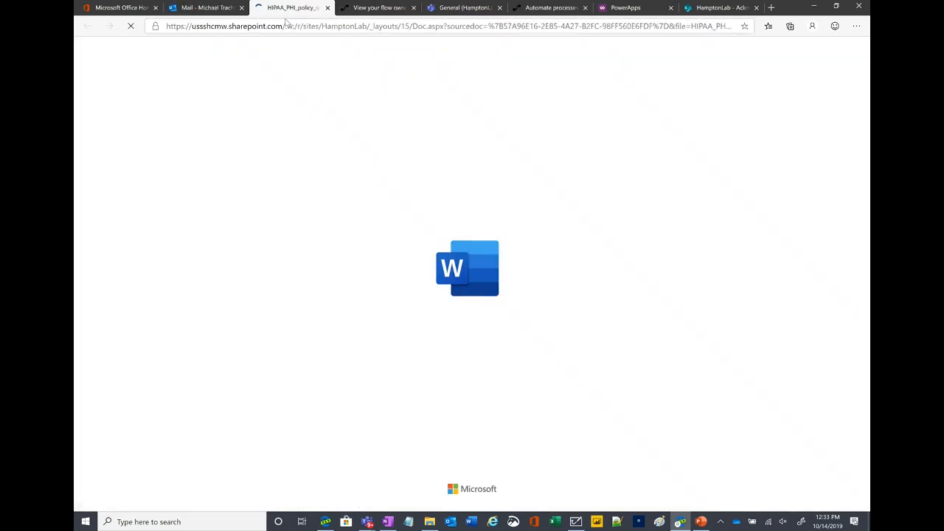
scroll(428, 232, "down", 5)
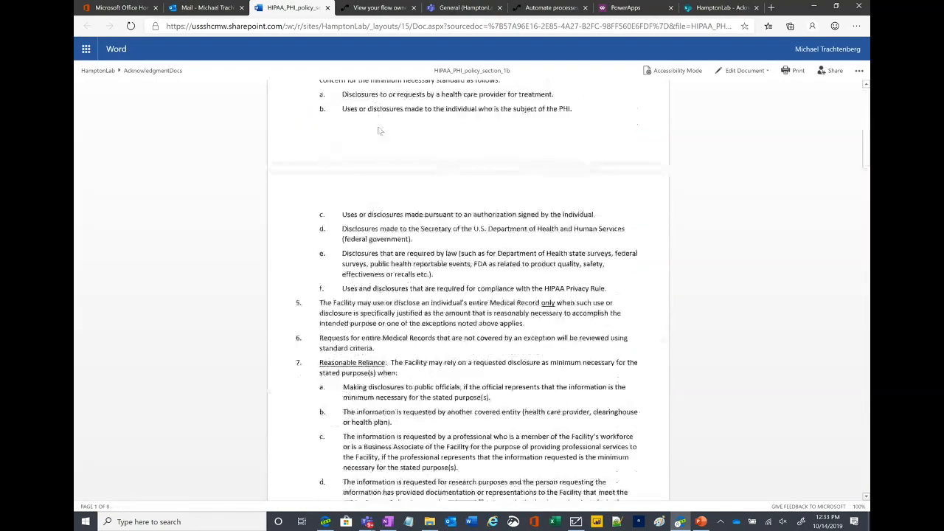
left_click(181, 9)
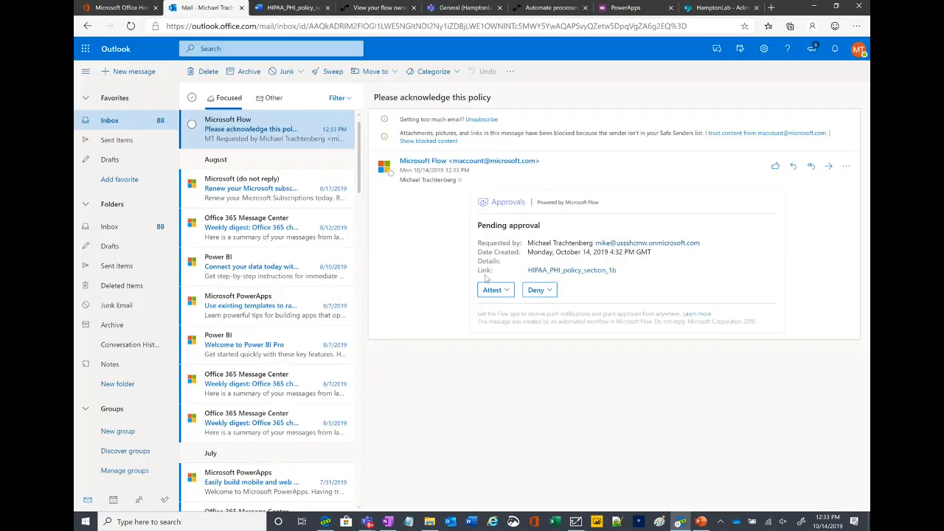
left_click(490, 290)
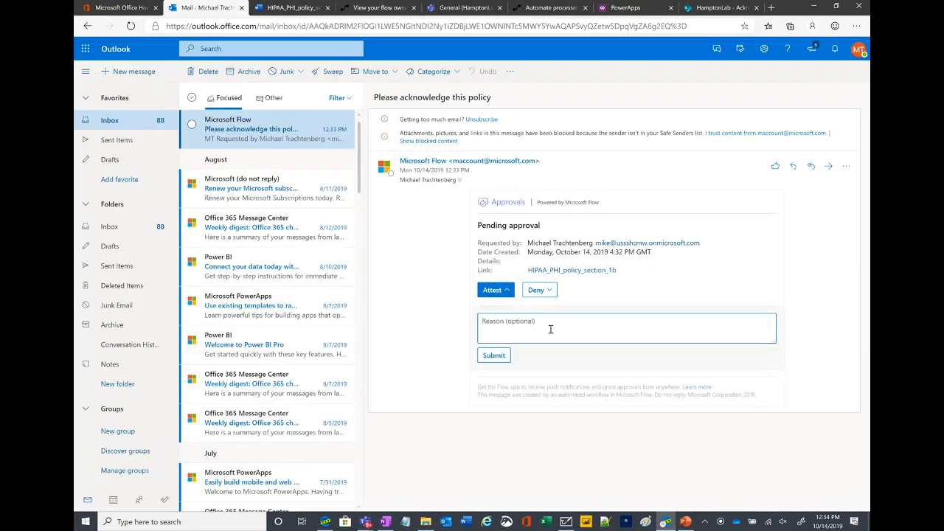
left_click(494, 355)
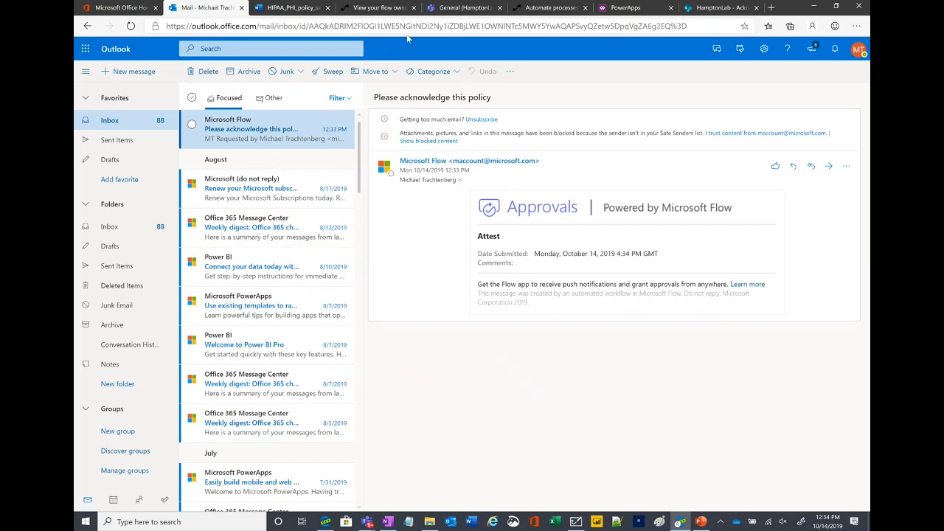
- Refresh the AcknowledgmentLog list in SharePoint to check the response, and review the process diagram in Microsoft Whiteboard
left_click(697, 9)
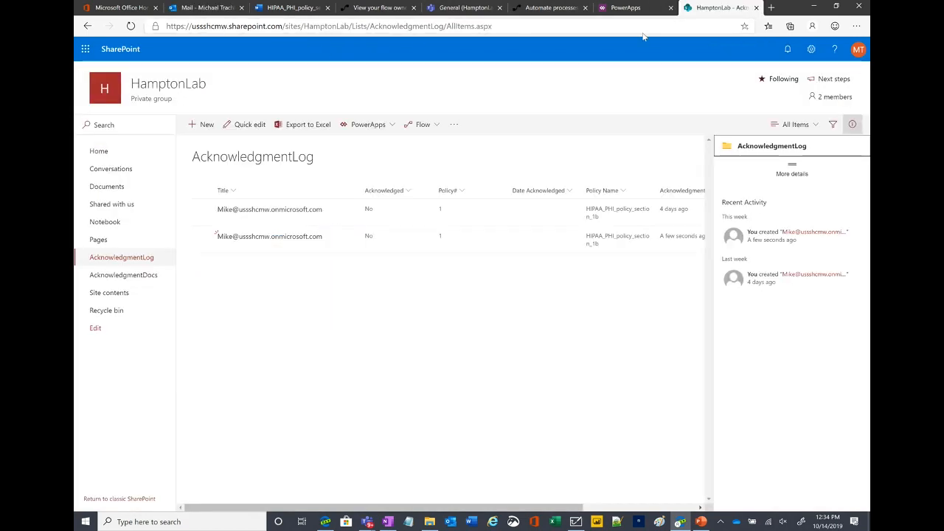
left_click(131, 27)
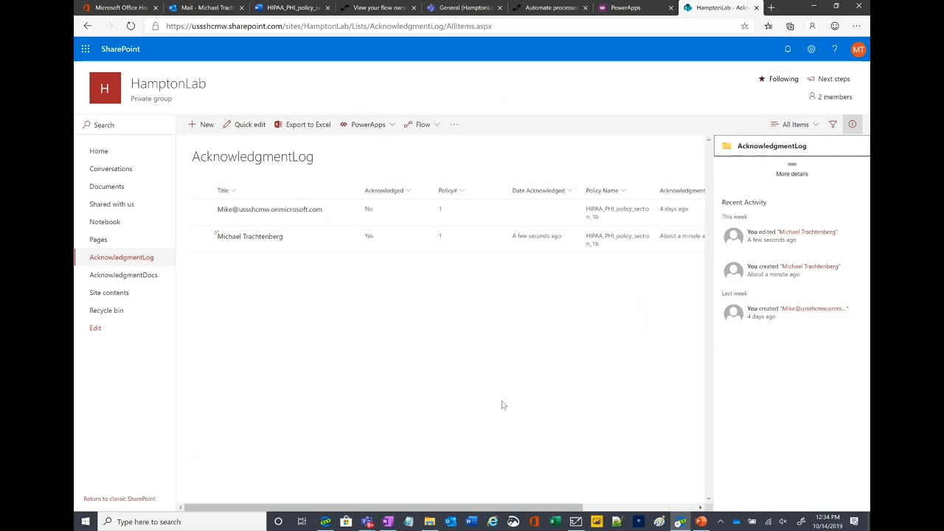
left_click(575, 521)
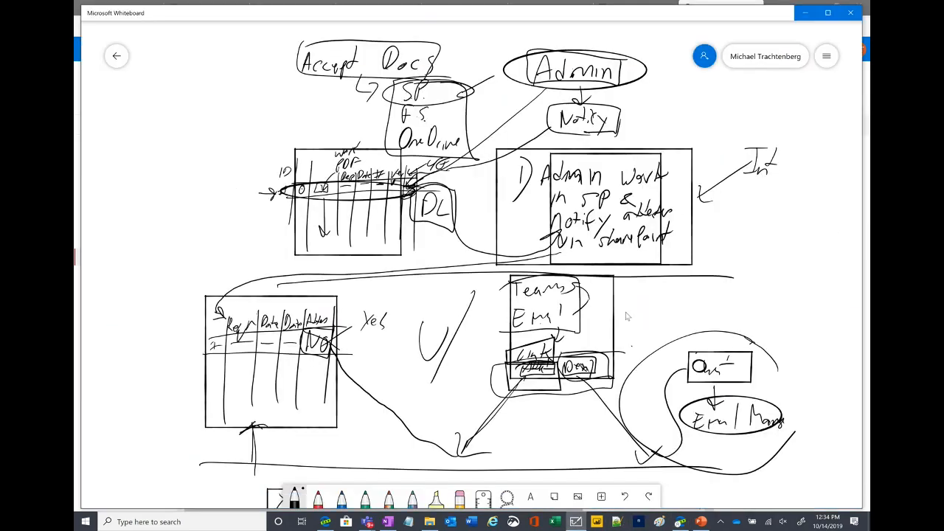
scroll(618, 337, "up", 3)
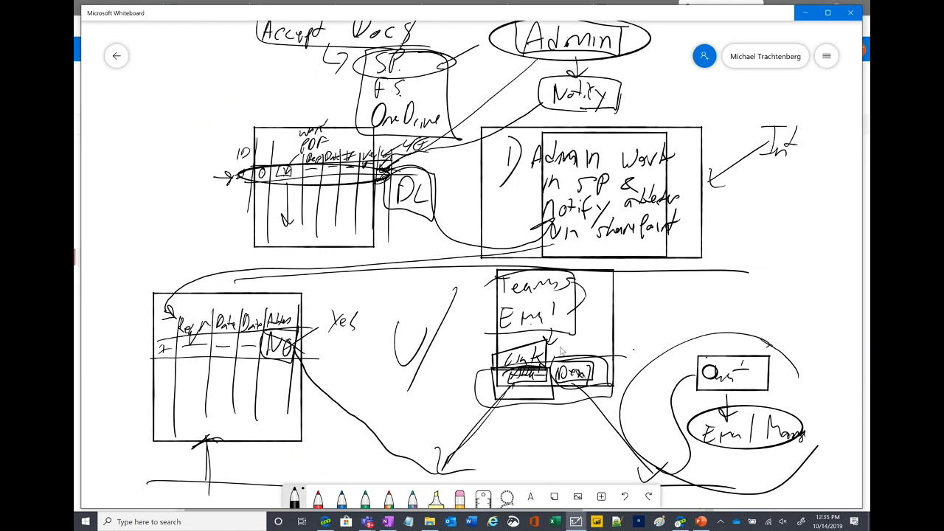
scroll(575, 350, "down", 5)
scroll(631, 273, "up", 3)
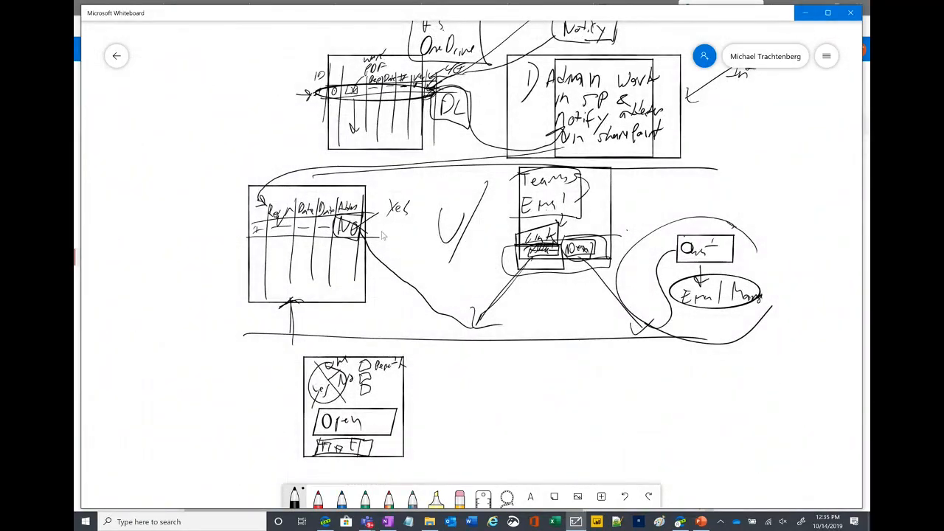
left_click(804, 15)
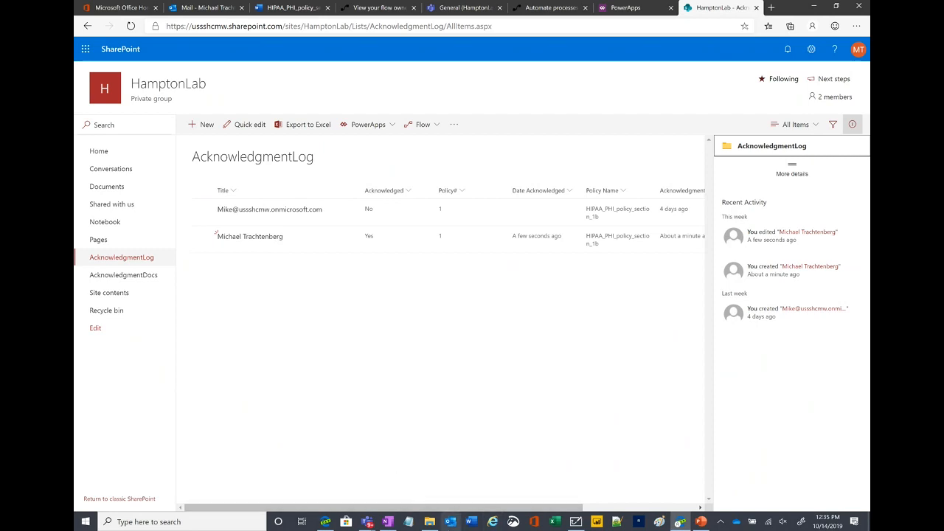
- Look back over the attested approval email in Outlook and the linked HIPAA policy document
left_click(210, 8)
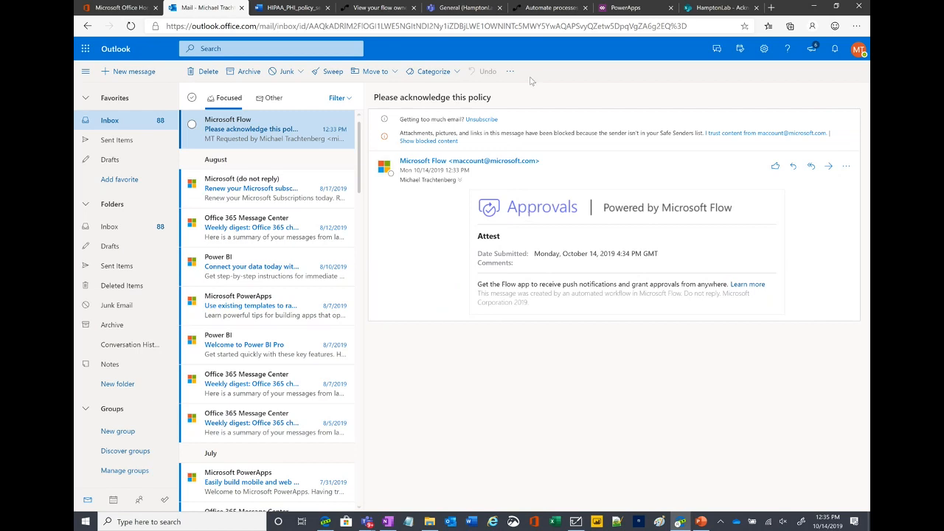
left_click(293, 9)
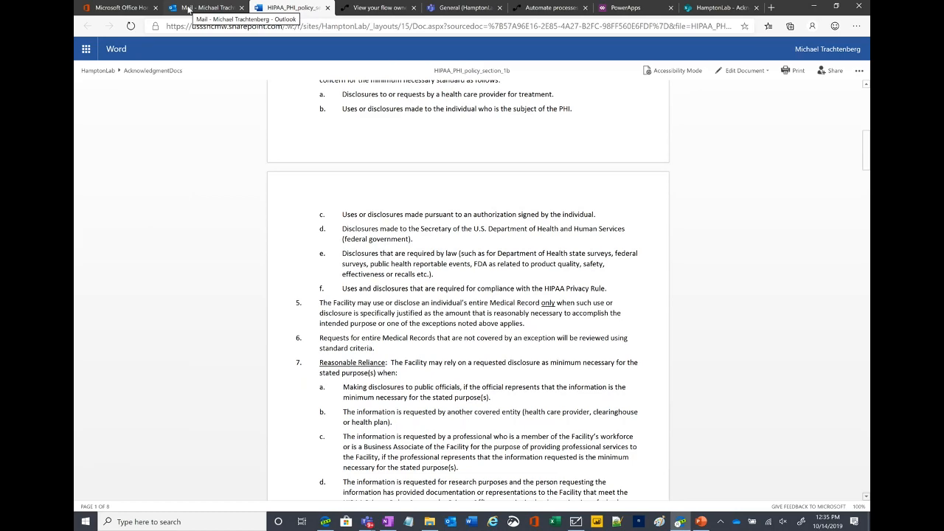
left_click(189, 9)
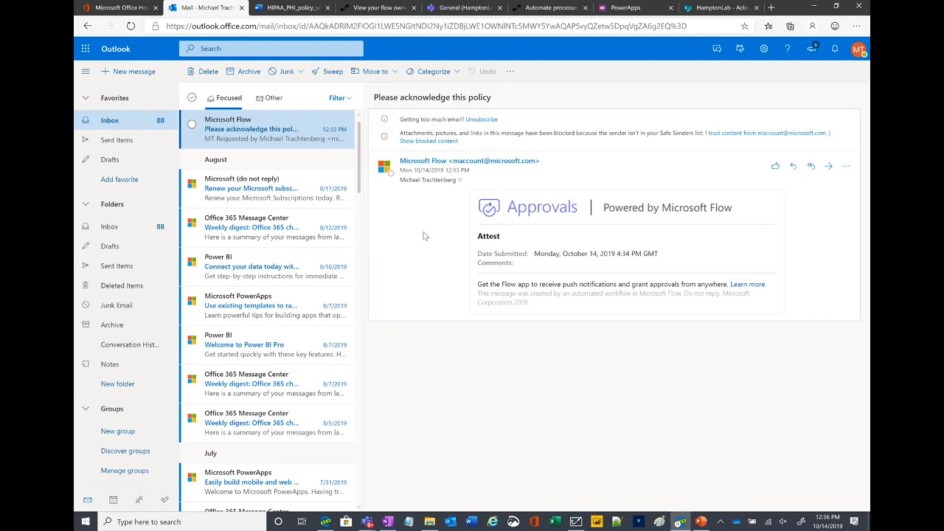
- Switch to PowerApps and create a canvas app with the Start from data option
left_click(621, 9)
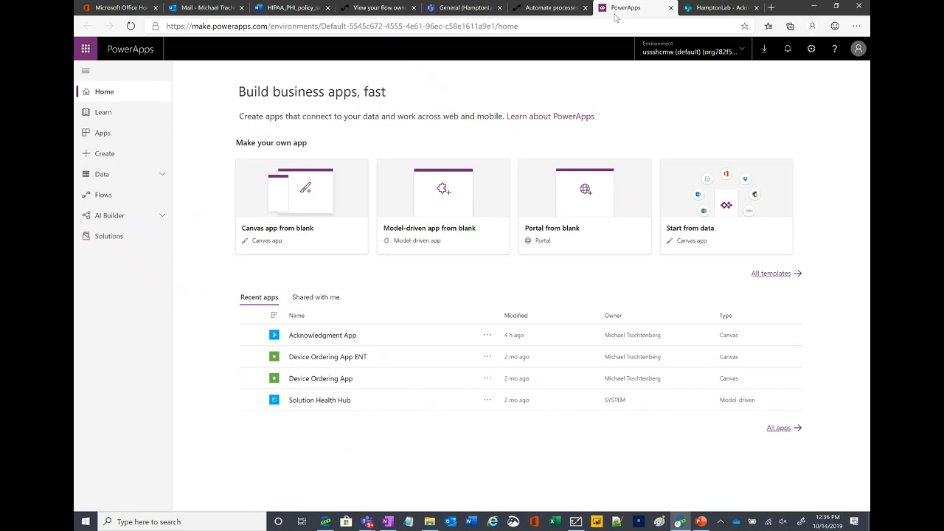
left_click(91, 9)
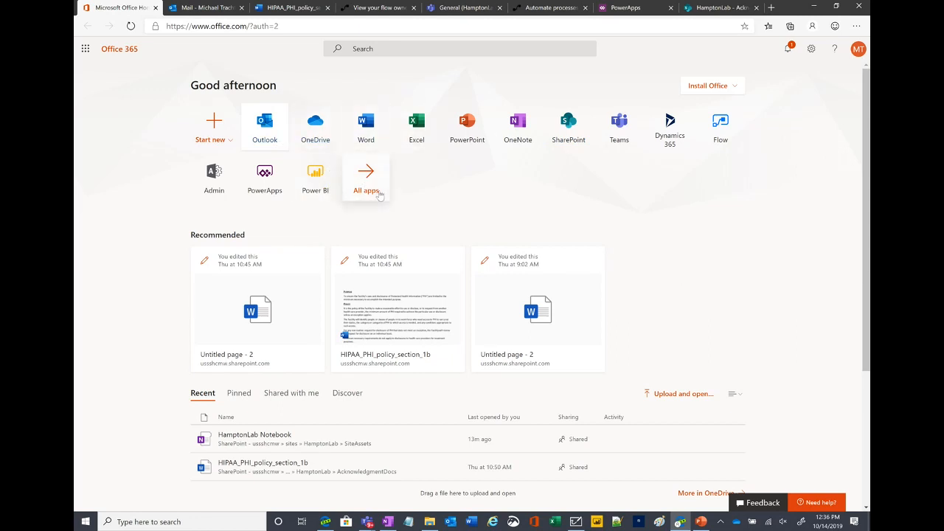
left_click(616, 9)
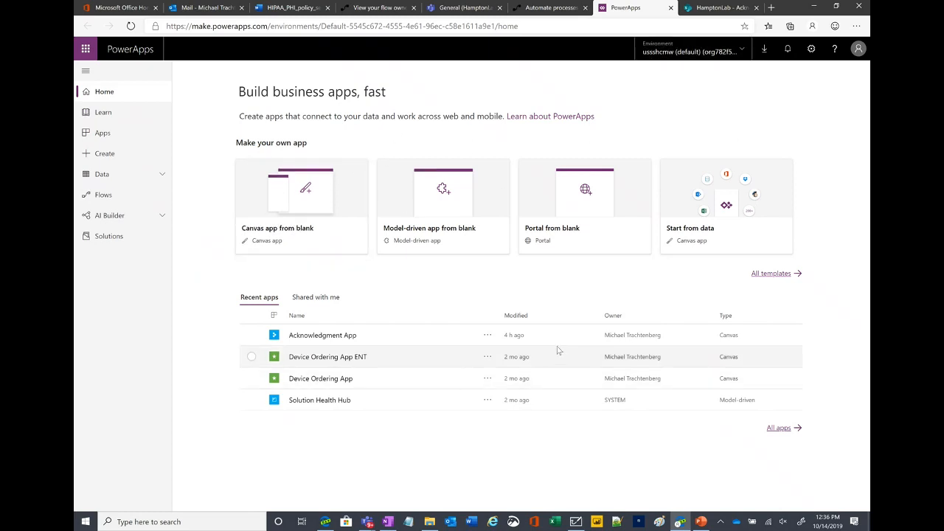
left_click(124, 154)
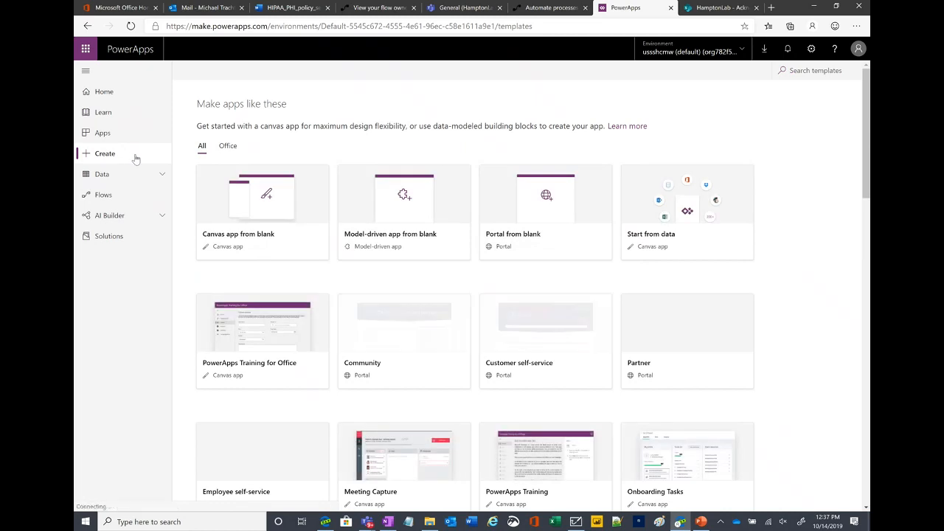
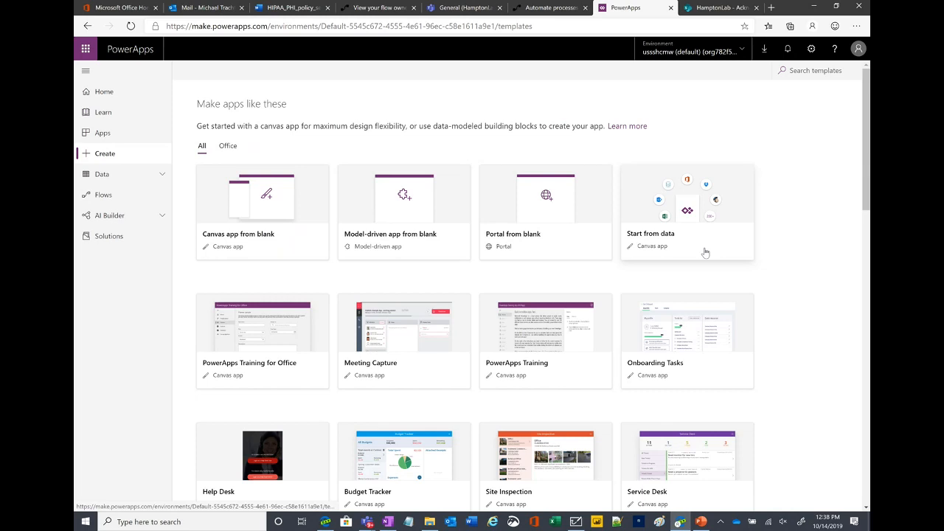
left_click(693, 234)
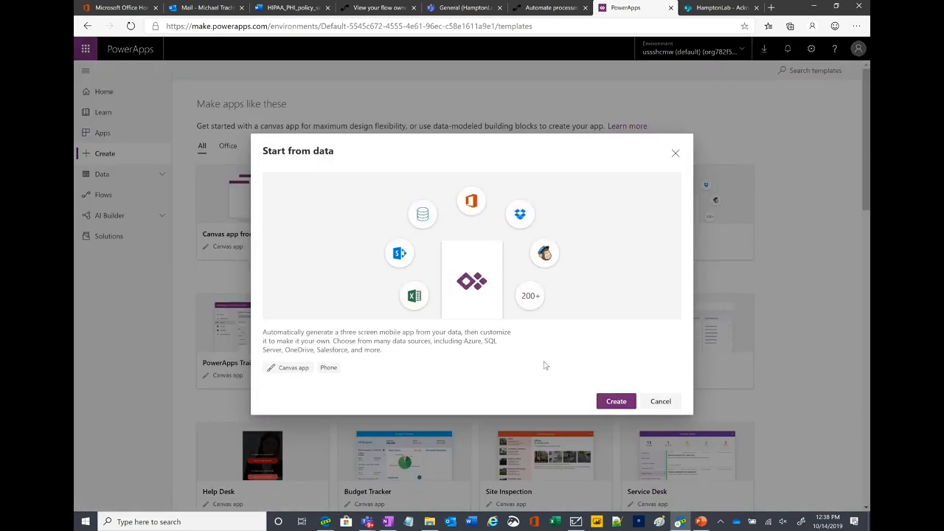
left_click(611, 408)
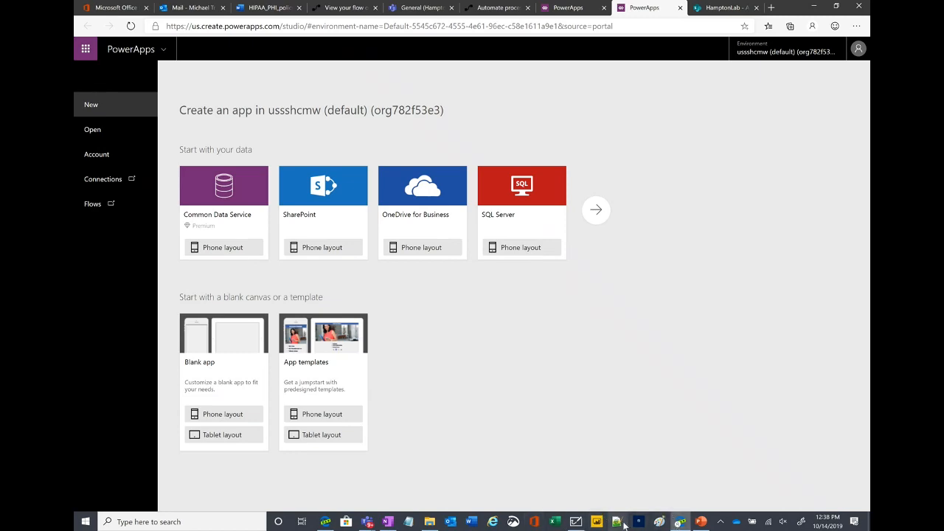
- Switch to Microsoft Whiteboard and show the app sketch with the empty space around it
left_click(576, 521)
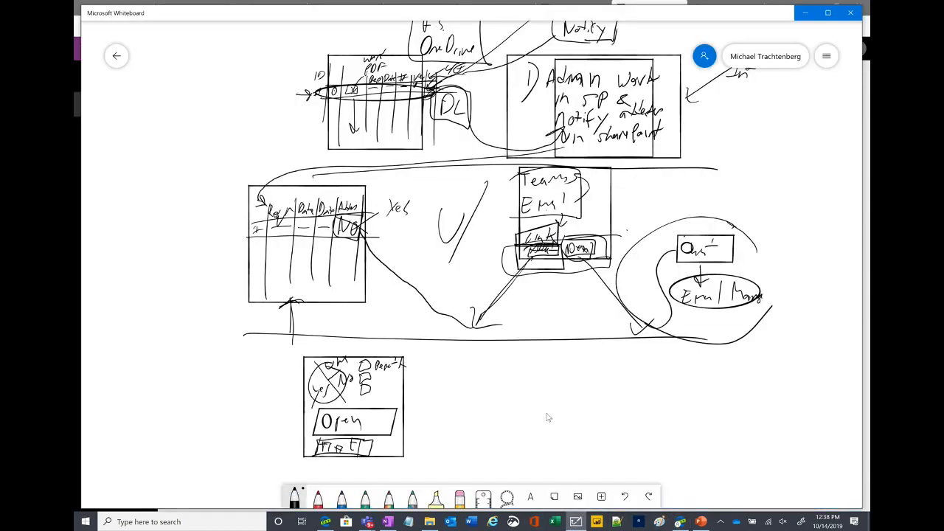
scroll(546, 424, "down", 2)
mouse_move(541, 425)
left_mouse_down()
mouse_move(530, 112)
mouse_move(499, 345)
left_mouse_up()
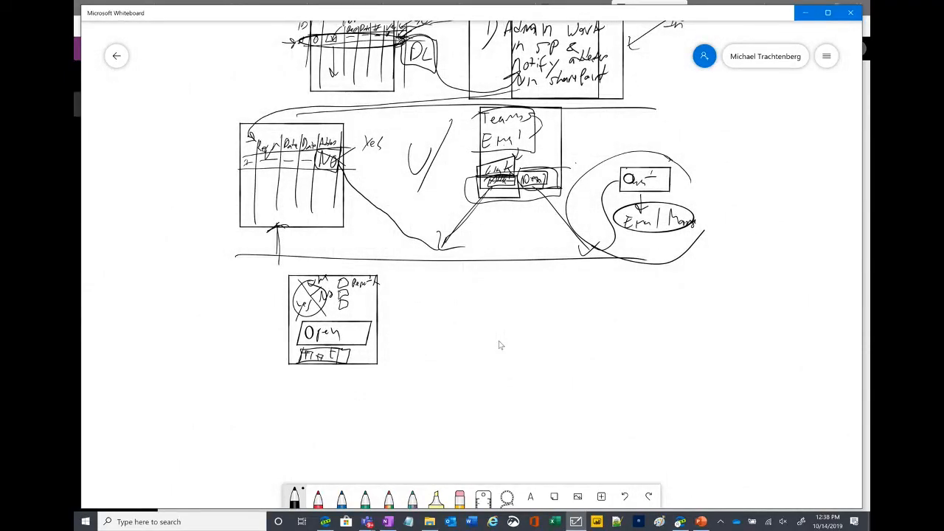
- Circle the Teams/Email box, sketch a curved arrow around it, and draw a large square below with three horizontal dividing lines
mouse_move(575, 105)
left_mouse_down()
mouse_move(499, 224)
mouse_move(451, 173)
mouse_move(534, 221)
left_mouse_up()
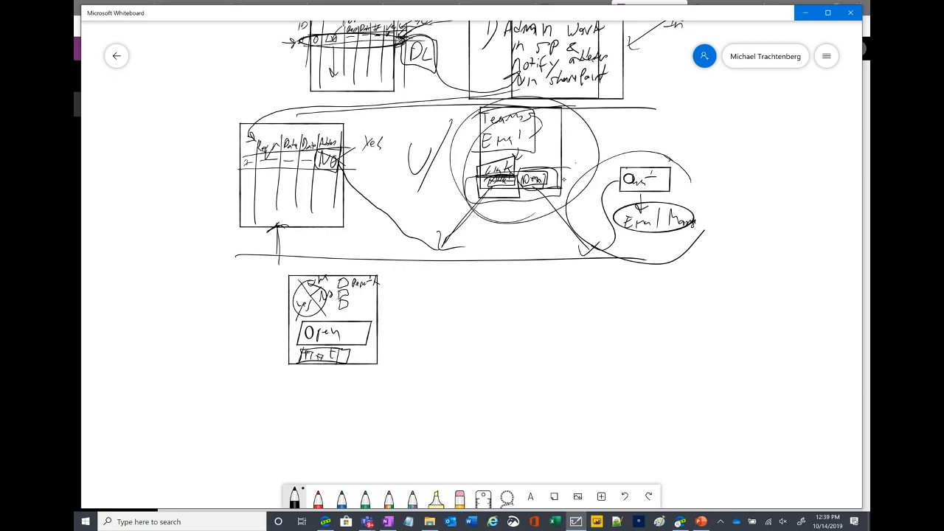
mouse_move(565, 168)
left_mouse_down()
mouse_move(624, 140)
mouse_move(748, 131)
mouse_move(746, 156)
mouse_move(759, 152)
mouse_move(649, 301)
mouse_move(583, 299)
mouse_move(532, 438)
mouse_move(664, 460)
mouse_move(665, 306)
mouse_move(545, 313)
left_mouse_up()
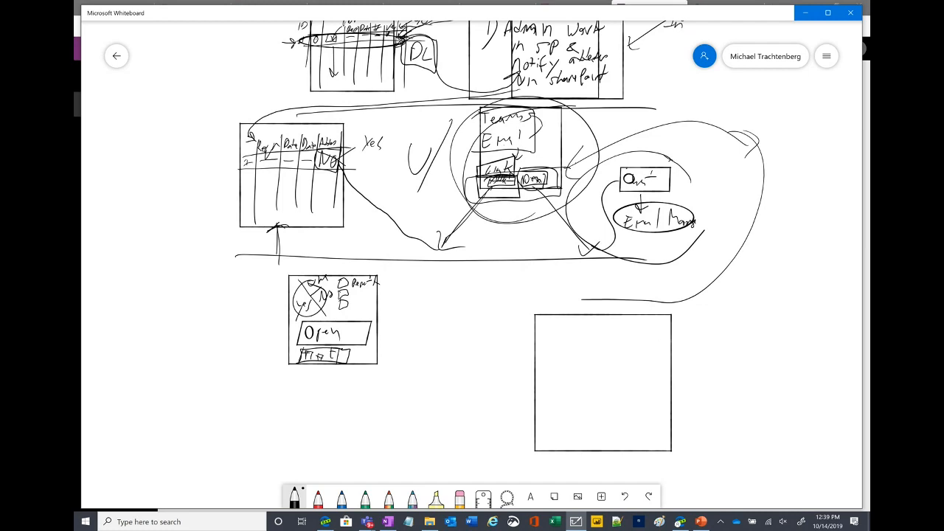
left_click_drag(537, 344, 693, 348)
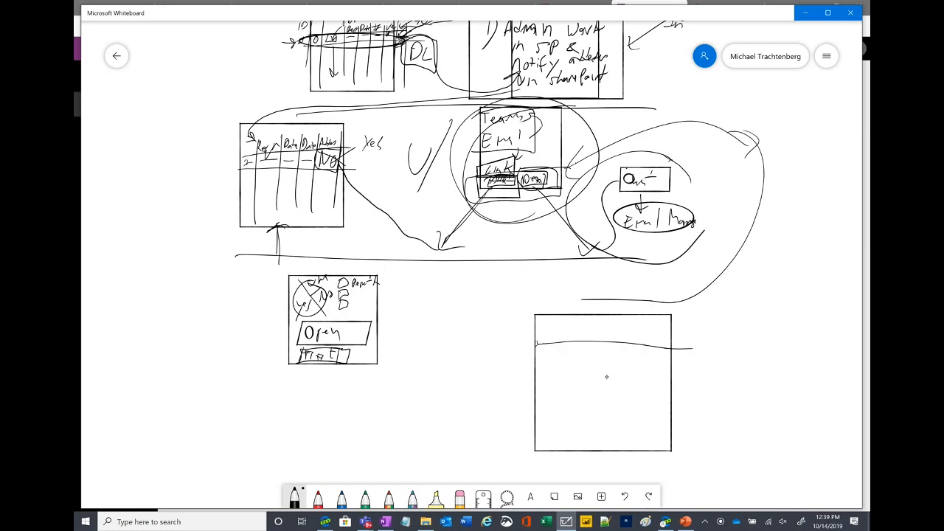
left_click_drag(535, 370, 668, 381)
left_click_drag(530, 397, 683, 404)
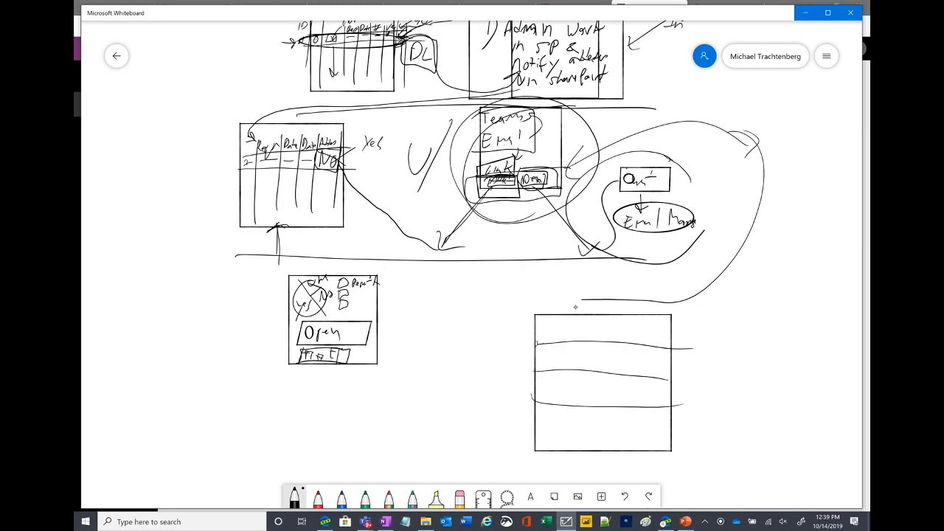
- Write and circle "Policy" in the square's first row, add a small box beside it, and sketch a separate policy page with text lines
mouse_move(569, 318)
left_mouse_down()
mouse_move(565, 334)
mouse_move(591, 336)
mouse_move(596, 322)
left_mouse_up()
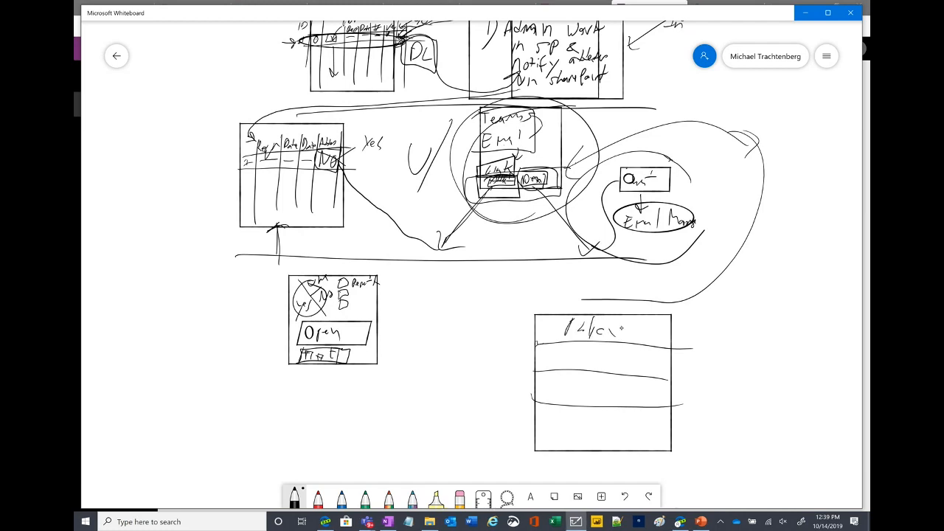
left_click_drag(572, 316, 625, 333)
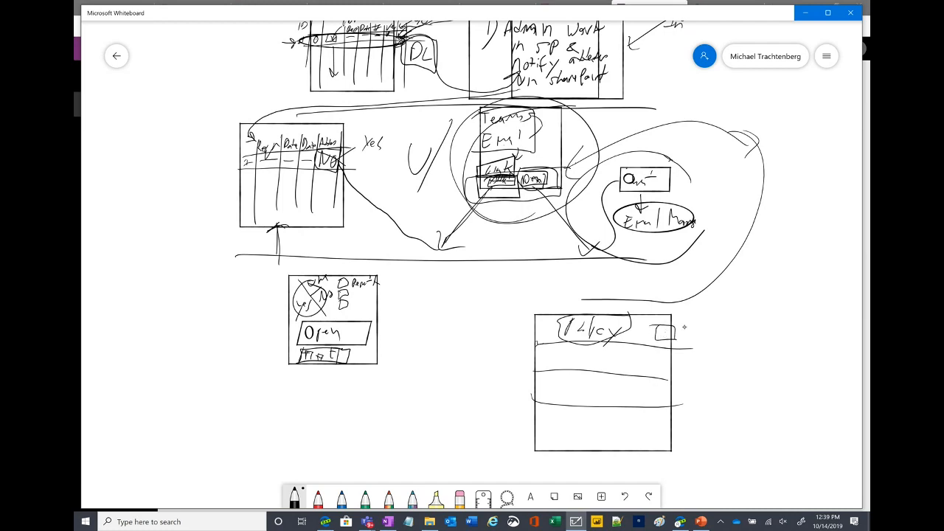
mouse_move(658, 319)
left_mouse_down()
mouse_move(671, 326)
mouse_move(712, 440)
mouse_move(829, 465)
mouse_move(721, 308)
left_mouse_up()
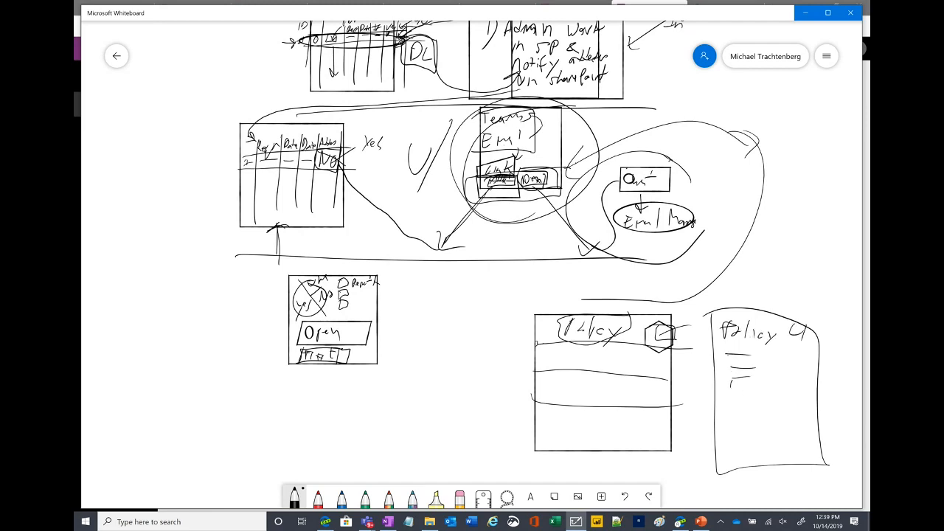
- Draw an outlined "Accept" button on the policy page and link it with a curved line to the circled "No" cell in the log table
mouse_move(728, 435)
left_mouse_down()
mouse_move(798, 457)
mouse_move(731, 427)
left_mouse_up()
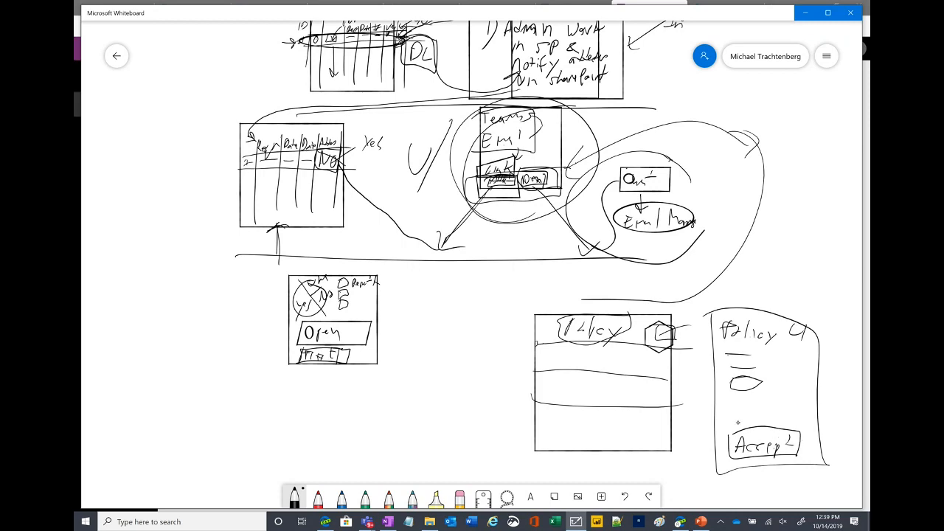
mouse_move(737, 422)
left_mouse_down()
mouse_move(805, 420)
mouse_move(722, 464)
mouse_move(811, 425)
left_mouse_up()
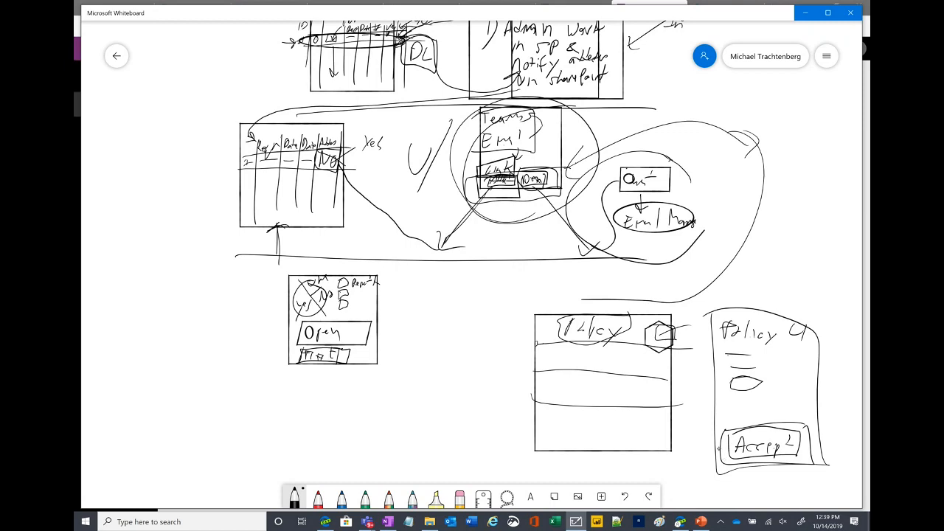
mouse_move(734, 444)
left_mouse_down()
mouse_move(689, 466)
mouse_move(519, 457)
mouse_move(440, 338)
mouse_move(434, 257)
mouse_move(337, 168)
mouse_move(342, 158)
left_mouse_up()
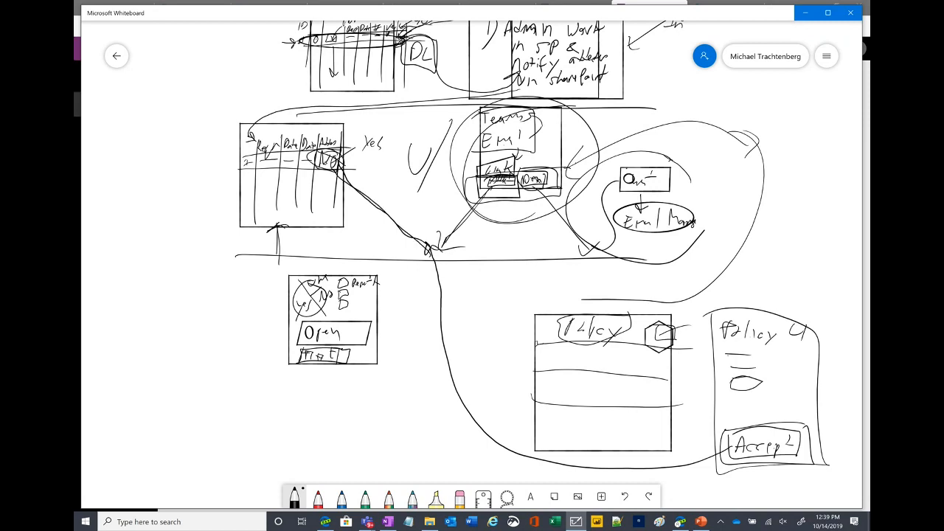
mouse_move(343, 152)
left_mouse_down()
mouse_move(324, 177)
mouse_move(312, 175)
left_mouse_up()
- Switch to PowerApps, start a phone-layout app from SharePoint data, and copy the HamptonLab site address from its SharePoint page
left_click(805, 14)
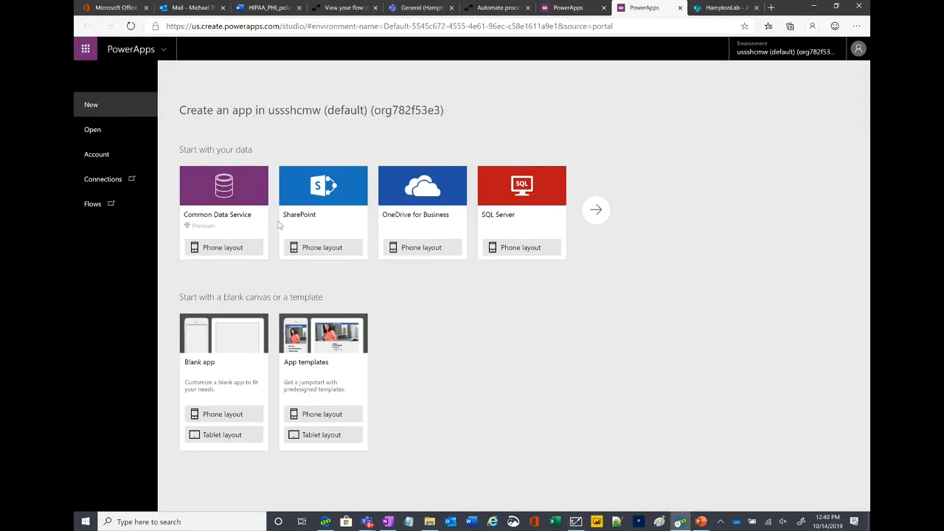
left_click(328, 244)
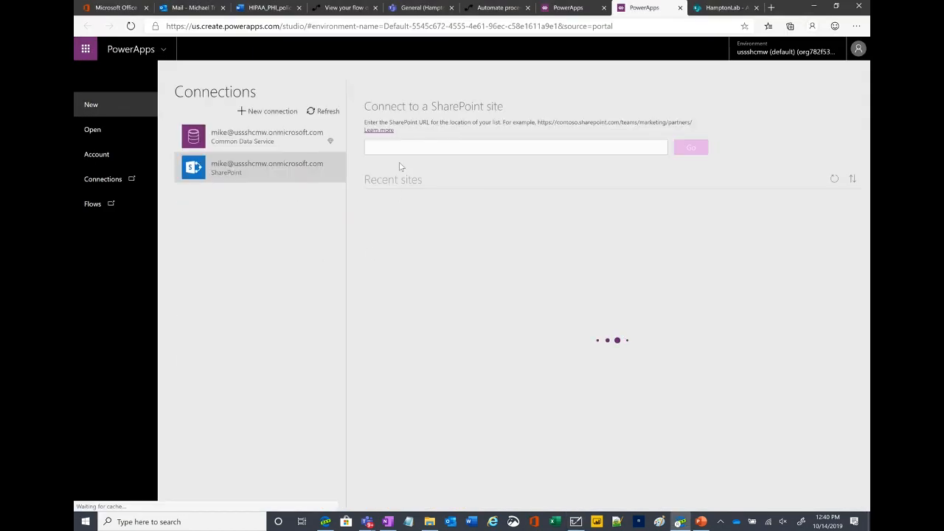
left_click(728, 10)
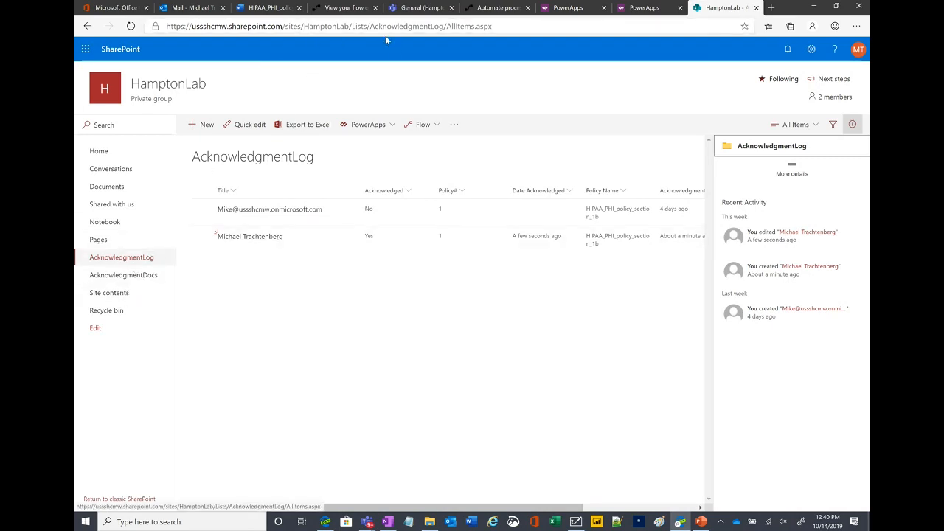
left_click(354, 28)
left_click_drag(349, 26, 120, 33)
key("ctrl+c")
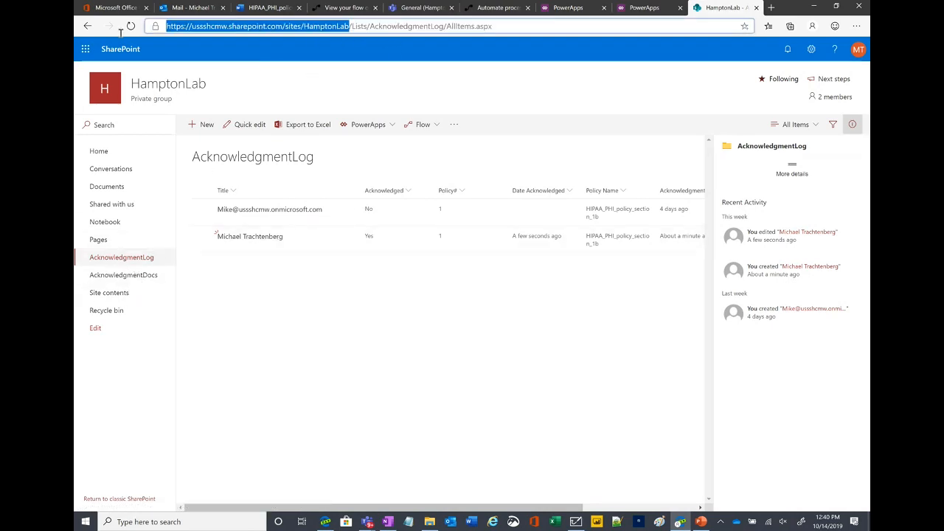
left_click(649, 8)
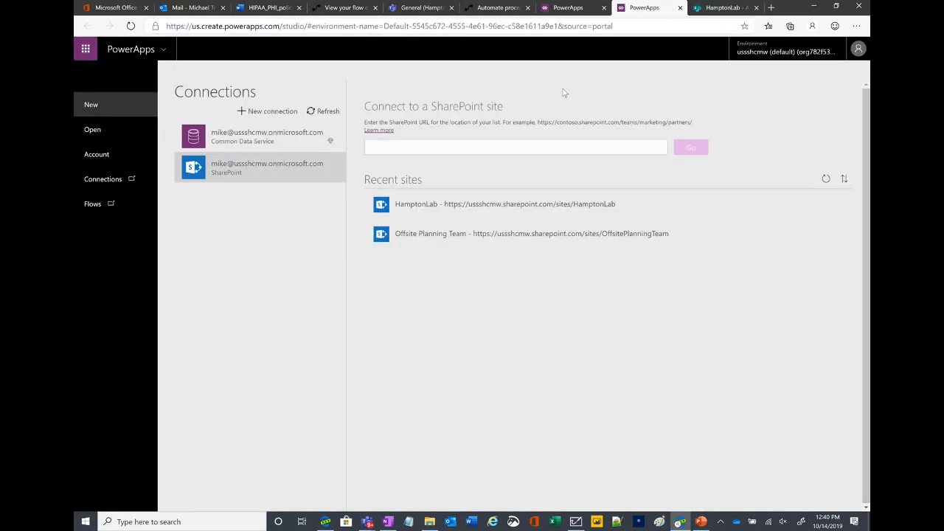
left_click(417, 147)
key("ctrl+v")
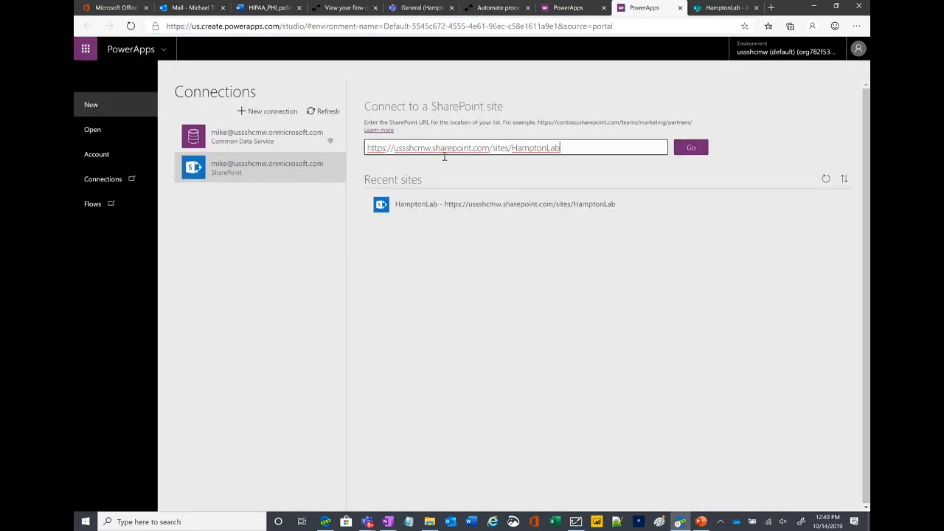
left_click(691, 148)
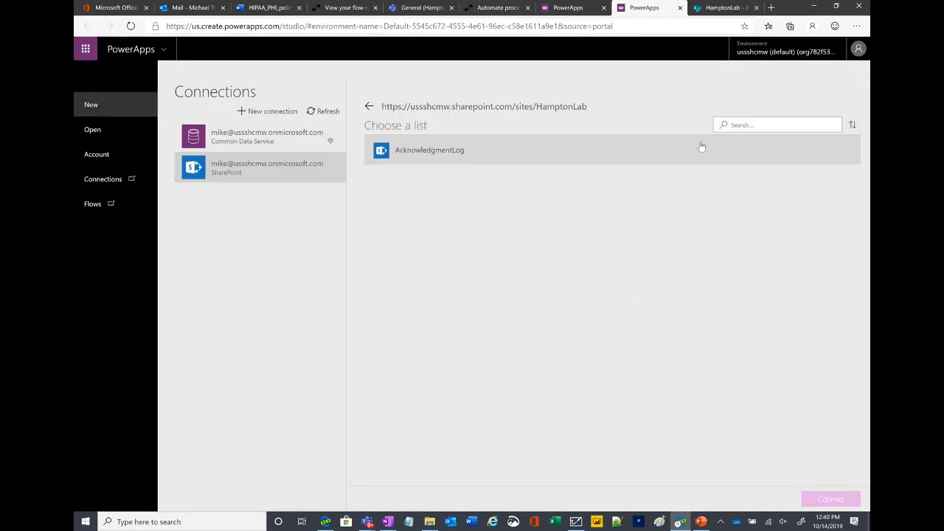
left_click(432, 153)
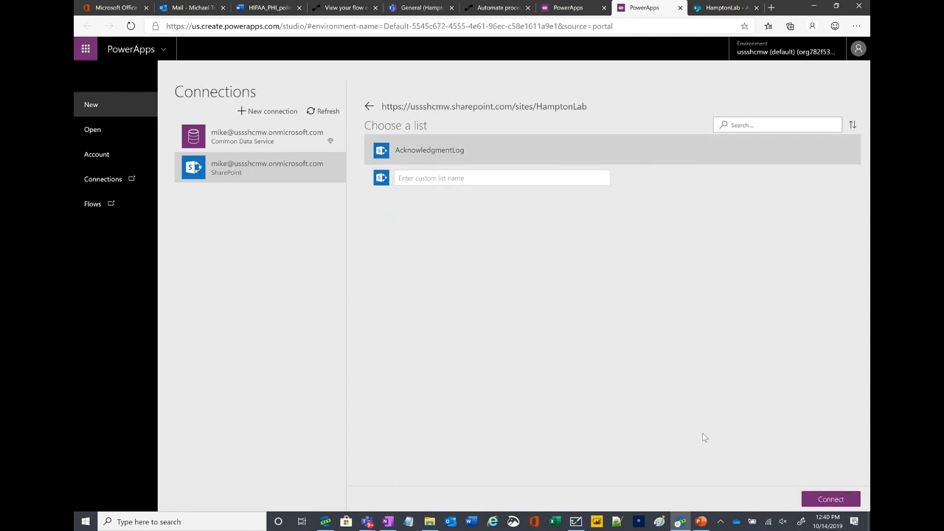
left_click(830, 500)
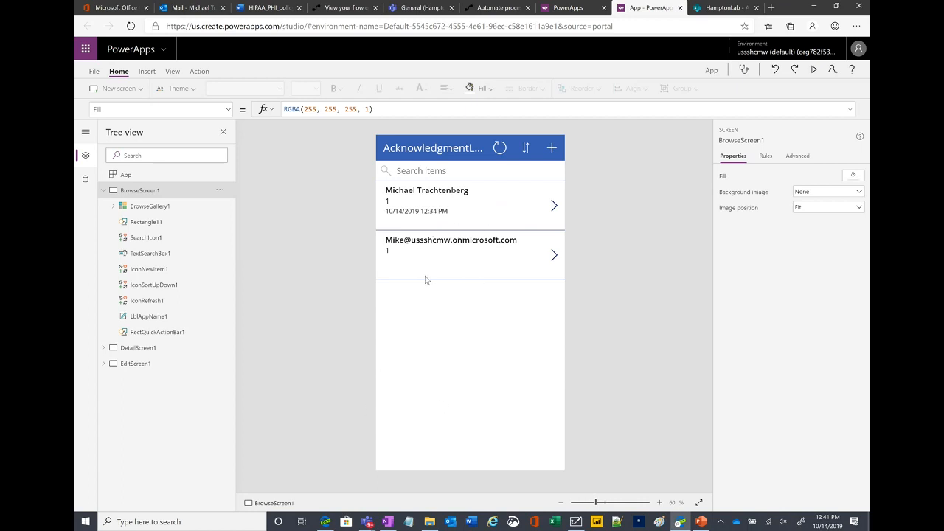
- Try out the first record's detail view in the app and return to the browse screen with the back arrow
left_click(397, 195, "alt")
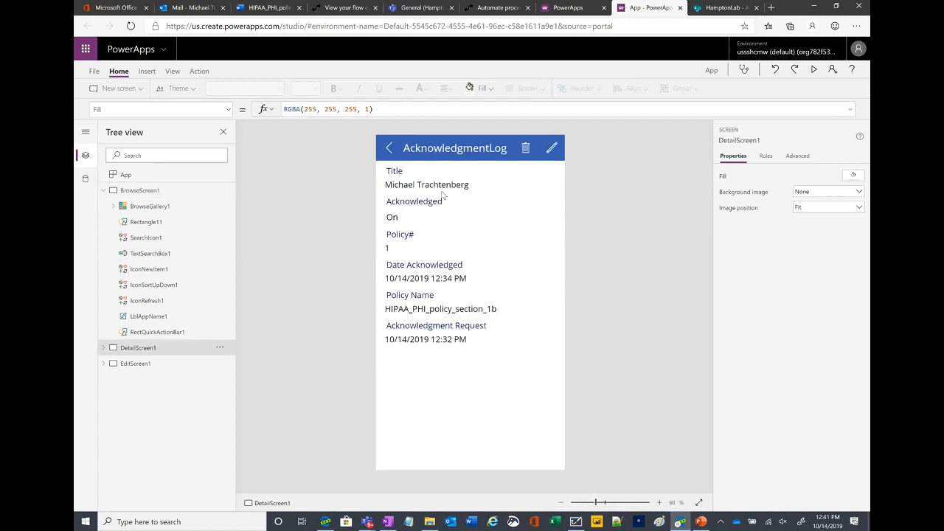
left_click(387, 149)
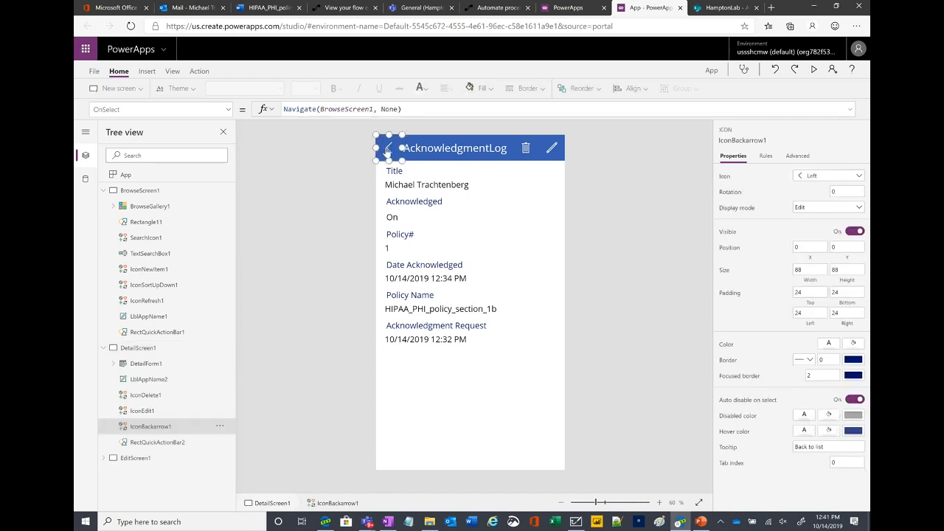
left_click(387, 150, "alt")
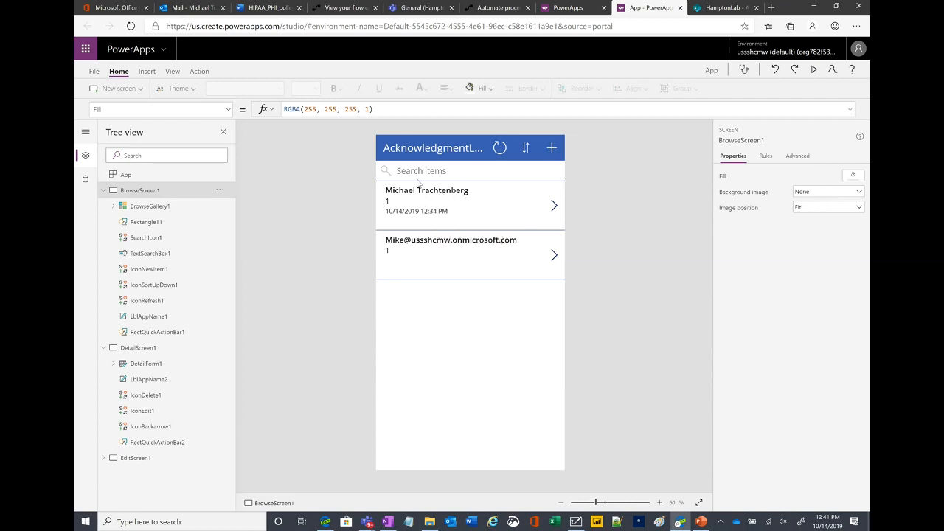
- Examine the Items formula and the field assignments of BrowseGallery1
left_click(124, 207)
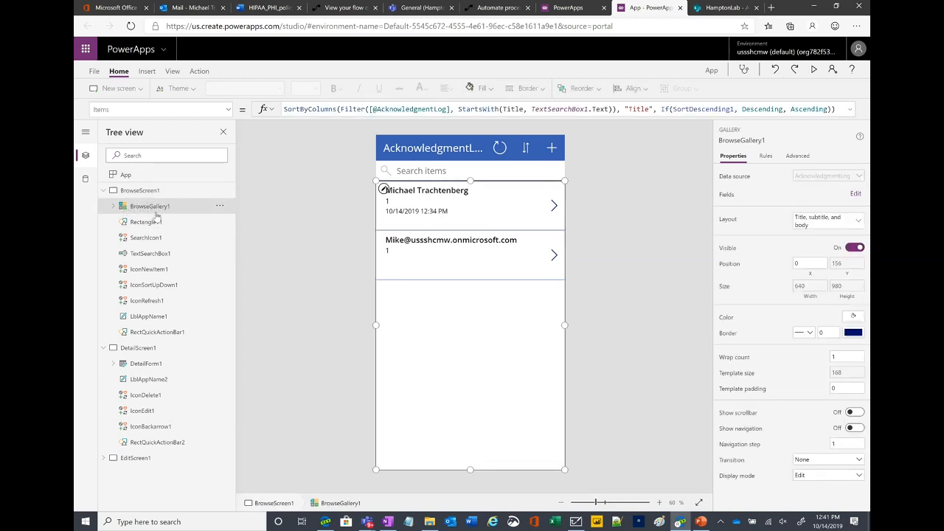
left_click(417, 112)
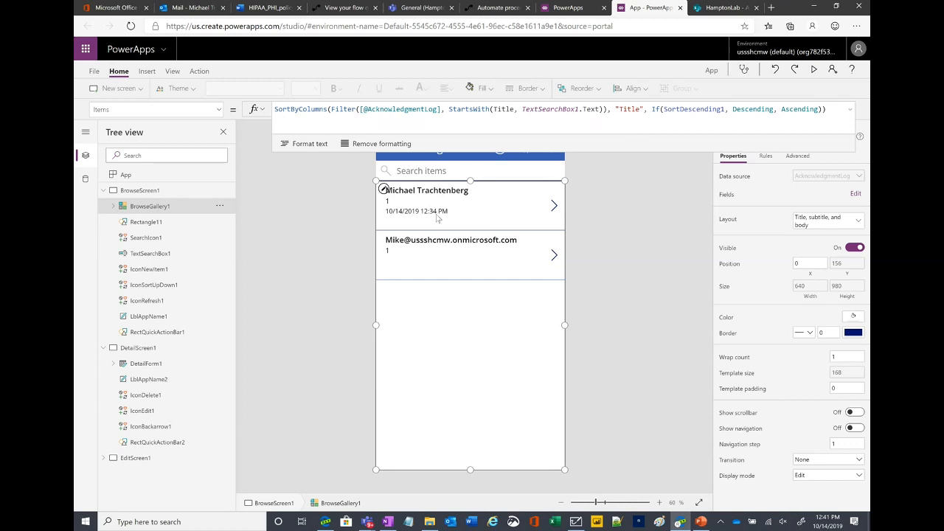
left_click(637, 307)
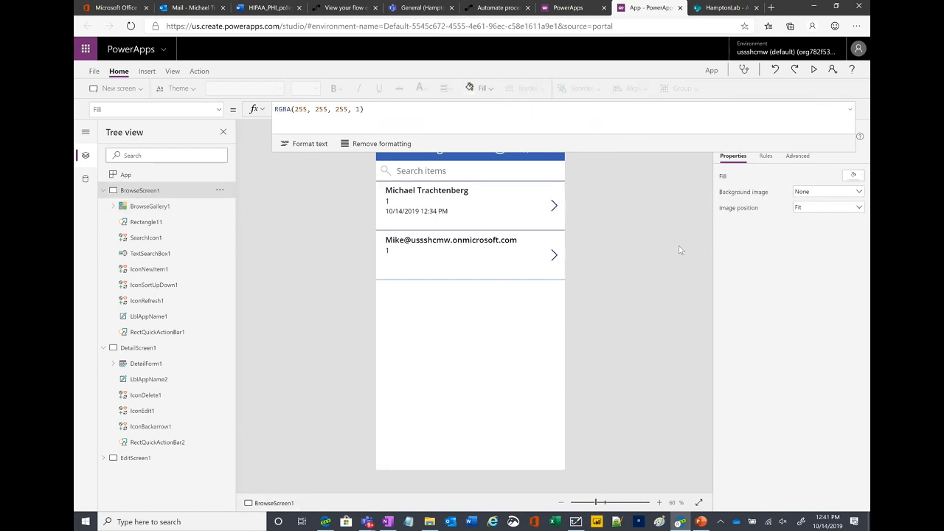
left_click(165, 209)
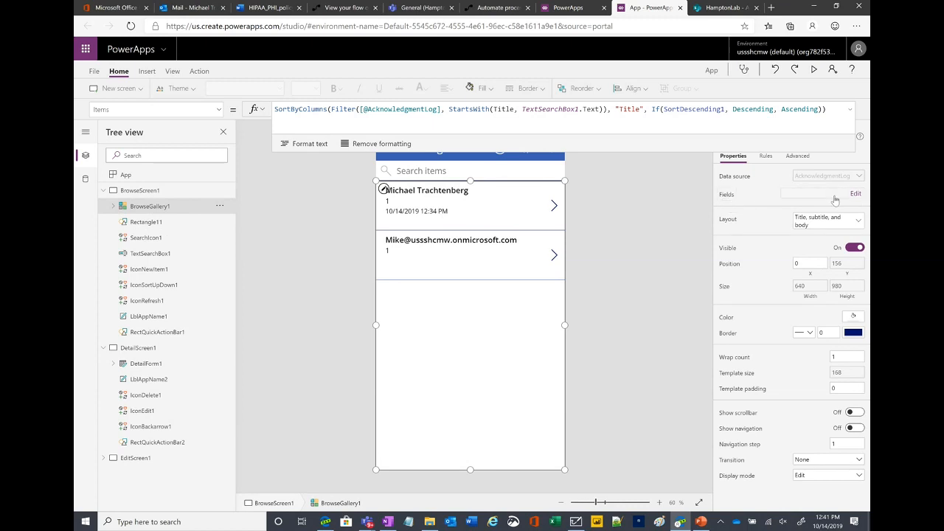
left_click(854, 195)
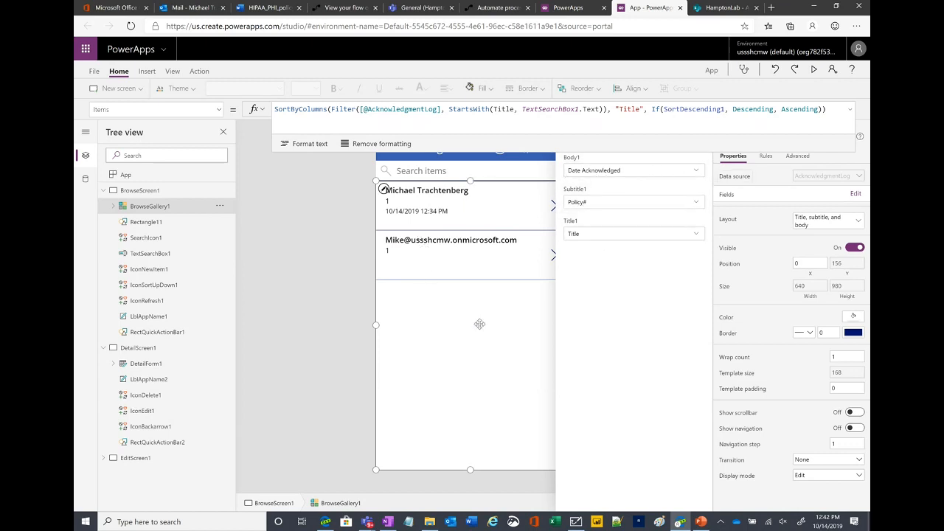
left_click(319, 294)
- Insert a Policy Name label into the gallery's record template, place it below the date, and narrow it to a width of 441 at X 150
left_click(417, 214)
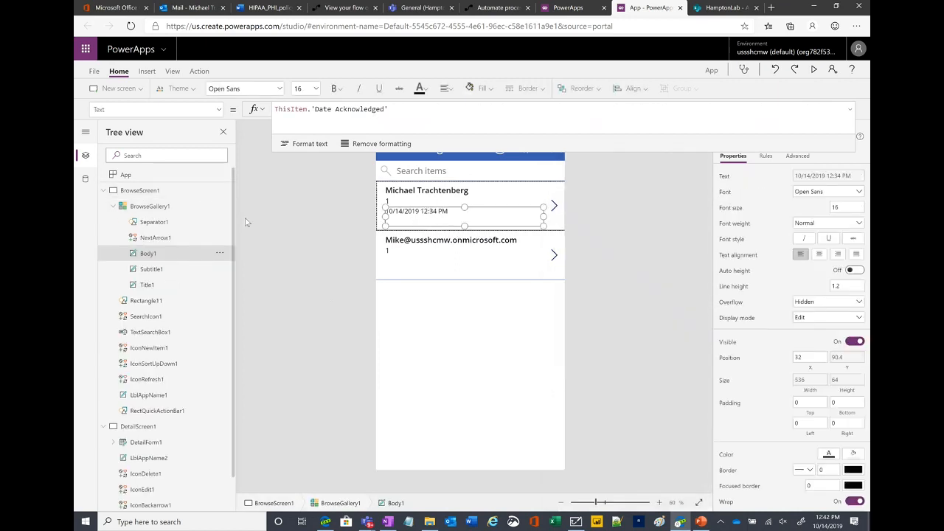
left_click(142, 73)
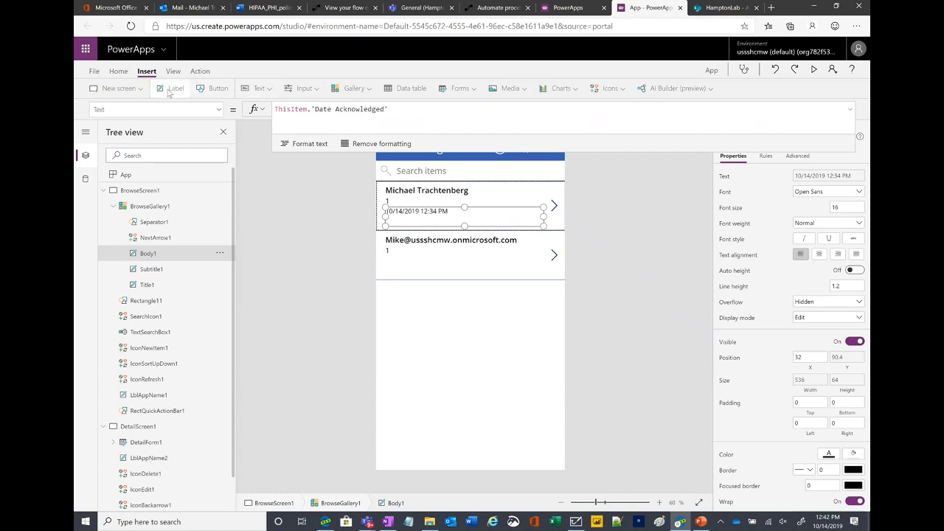
left_click(169, 89)
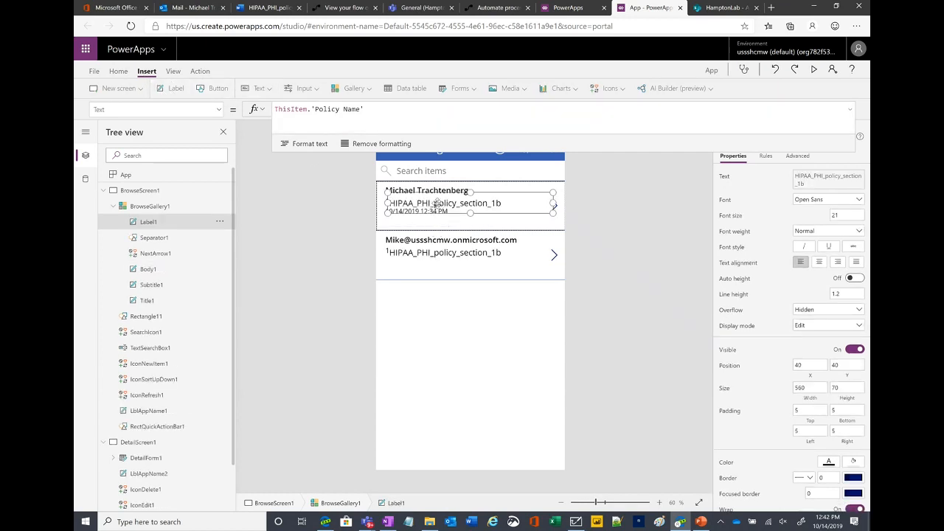
left_click_drag(437, 203, 434, 222)
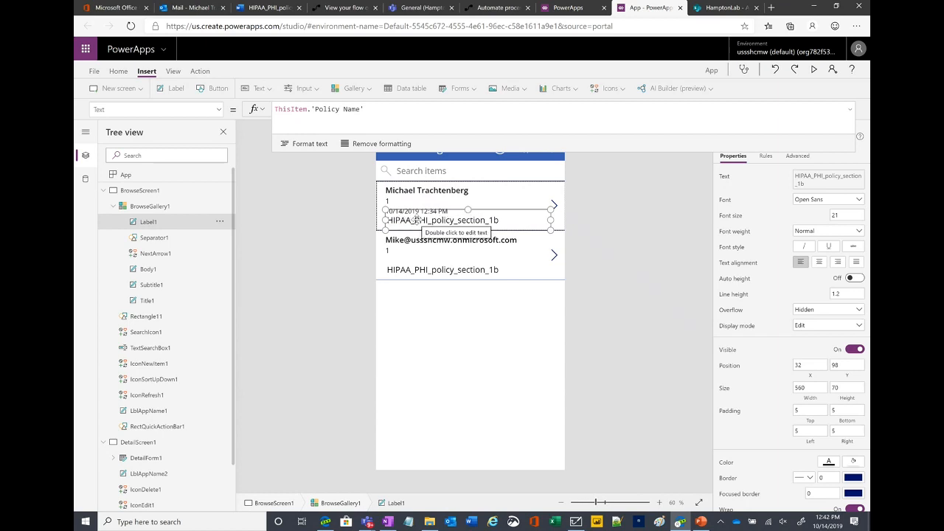
left_click_drag(385, 220, 419, 220)
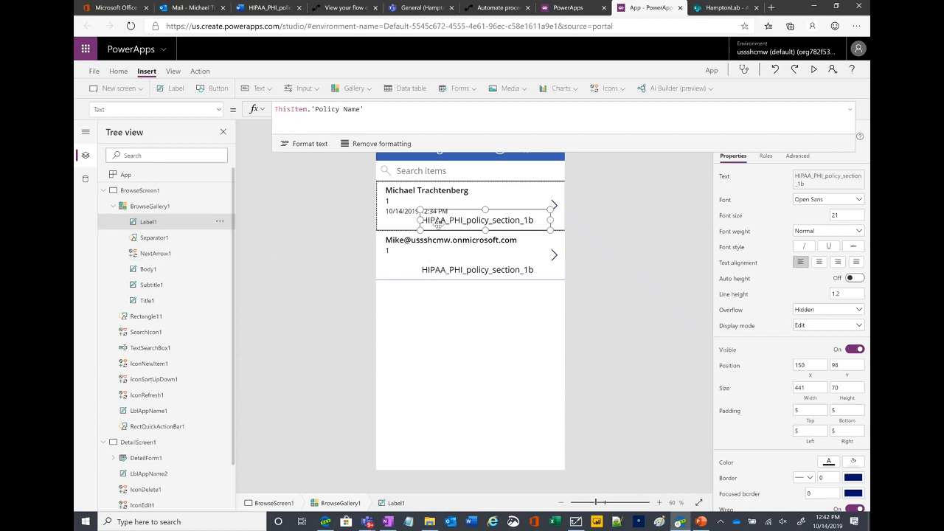
- Narrow the Date Acknowledged and Policy# labels from their left edges to line up with the Policy Name label
left_click(393, 211)
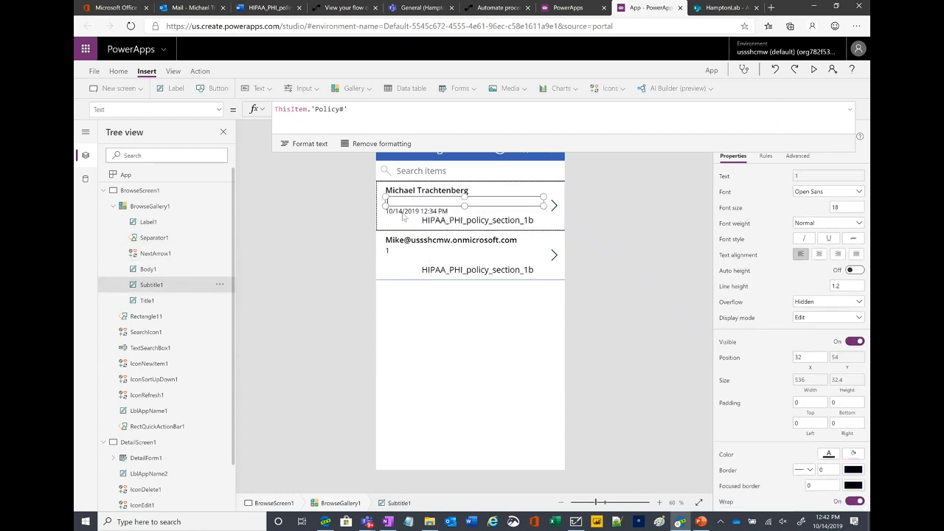
left_click(396, 214)
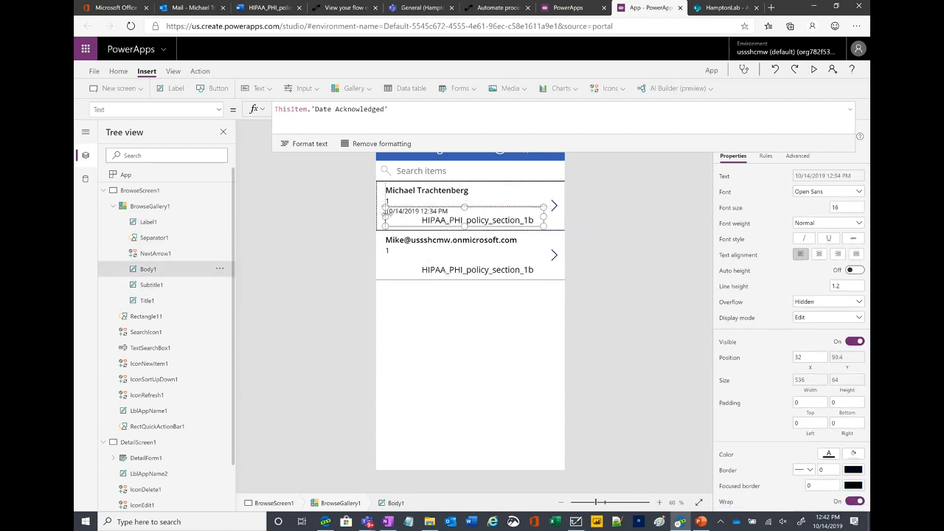
left_click_drag(387, 212, 420, 209)
left_click(387, 202)
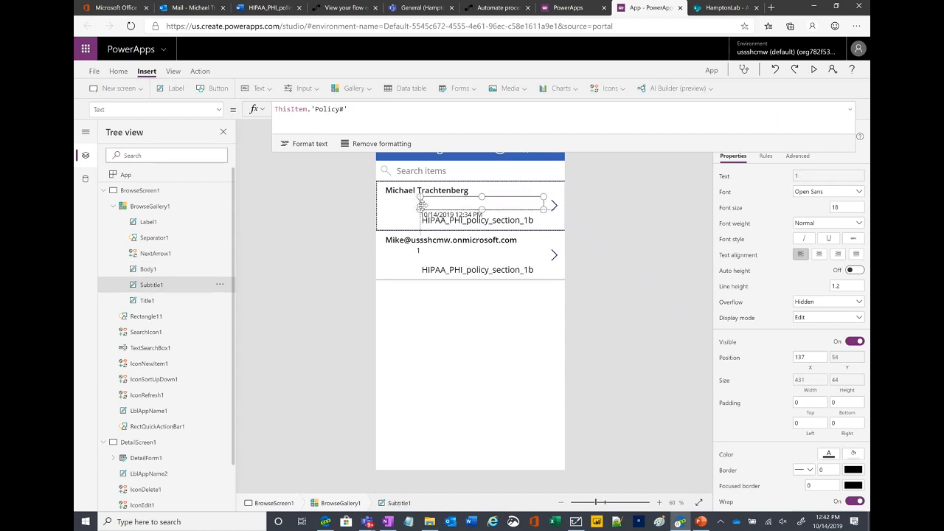
- Heighten the gallery's record template to 238, align the title and Policy# value's left edges, and place the Policy# value at X 161, Y 68
left_click_drag(470, 229, 422, 199)
left_click(458, 229)
left_click(443, 220)
left_click(424, 201)
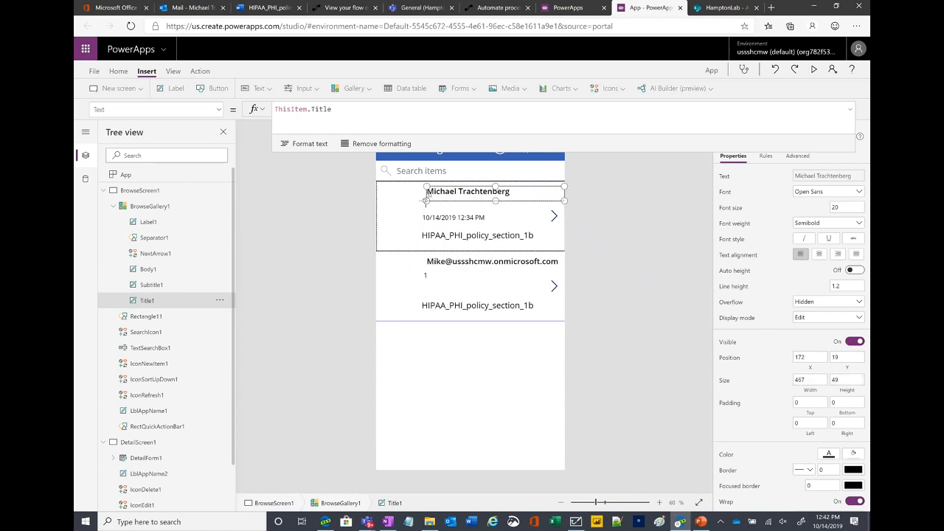
left_click(426, 206)
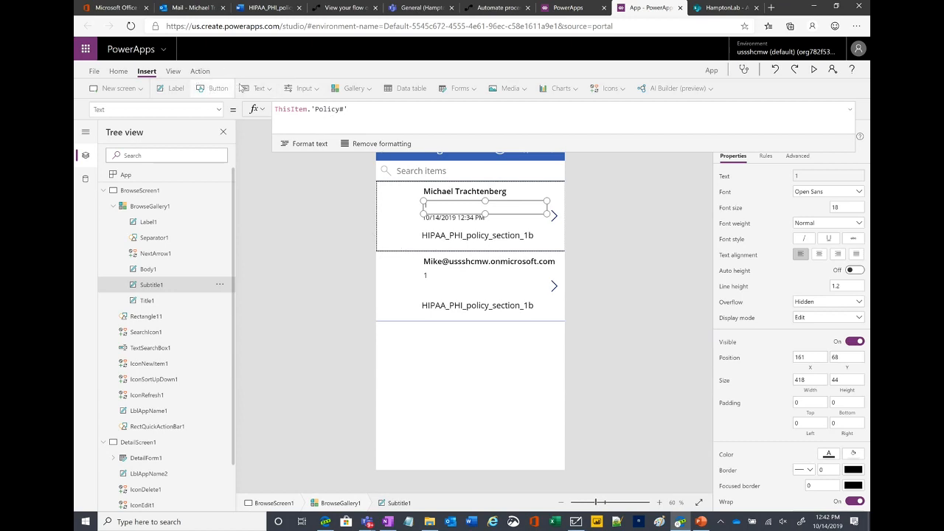
- Insert a caption label reading "Policy Name" into the gallery's record template and place it in front of the policy name value
left_click(255, 89)
left_click(261, 108)
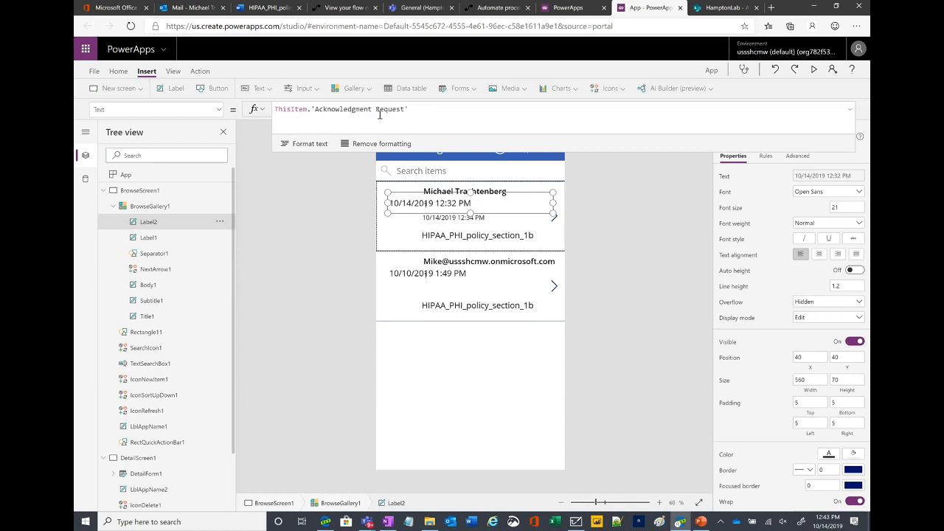
triple_click(424, 110)
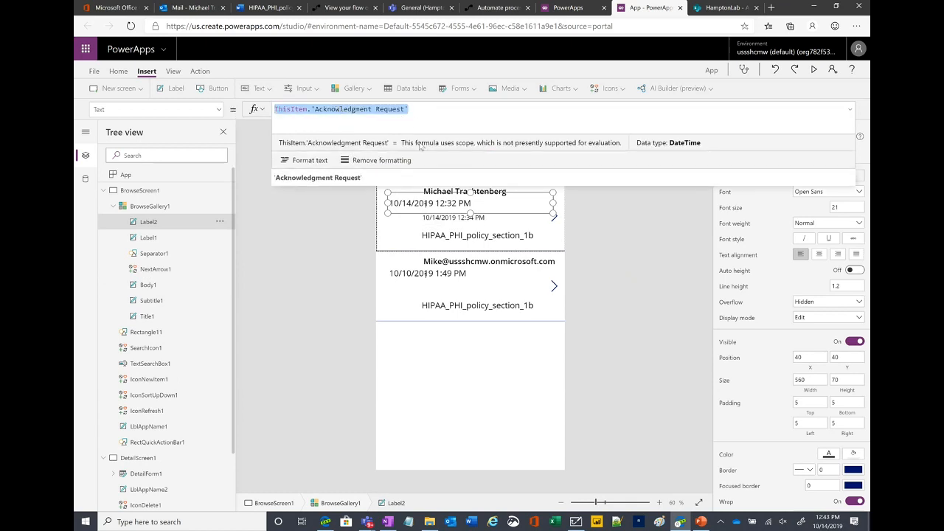
type("1")
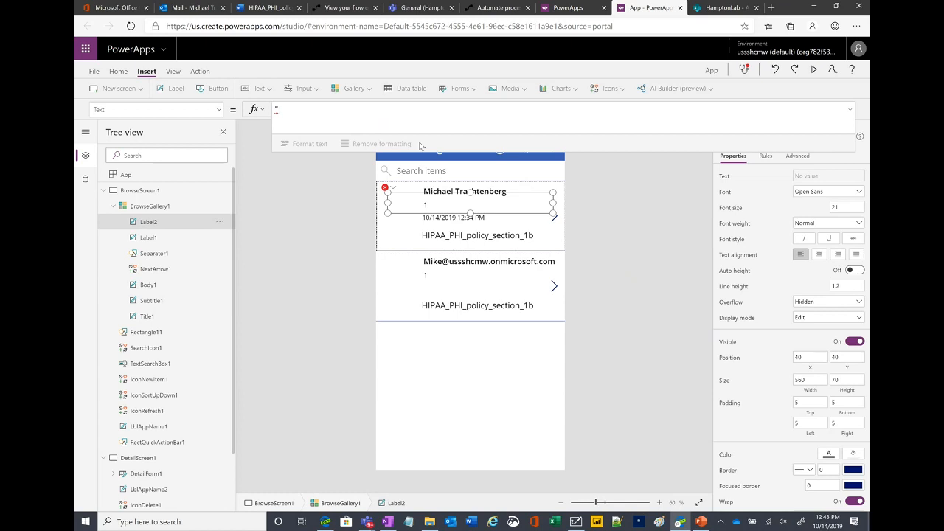
type("Policy")
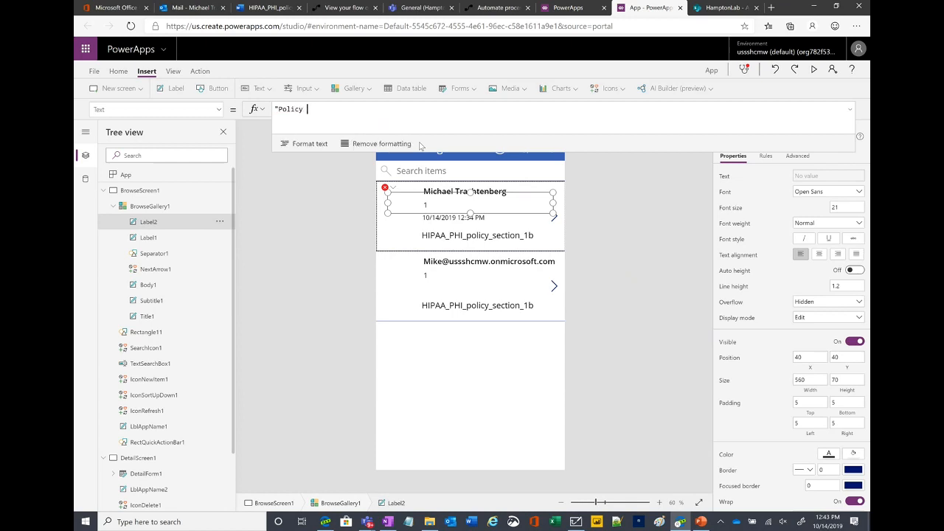
type(" Name\"")
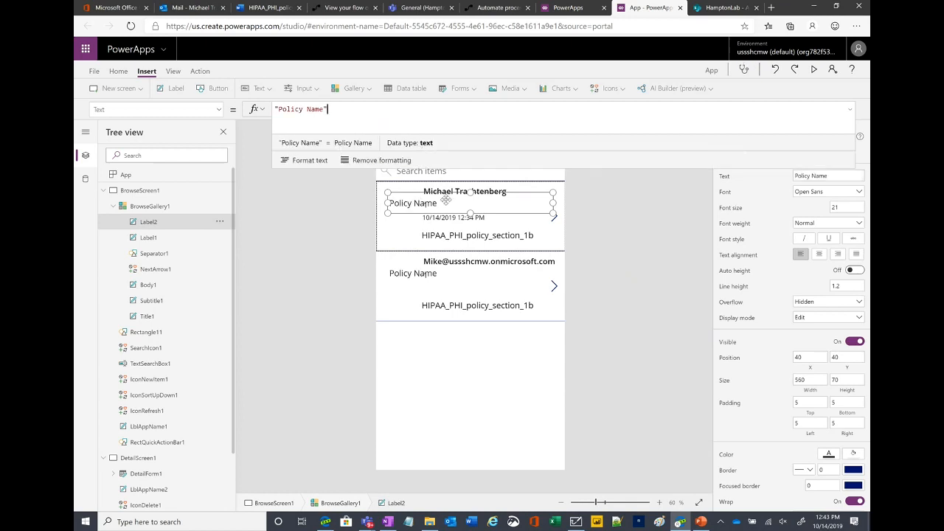
left_click_drag(552, 203, 432, 234)
- Narrow the policy name value to a width of 401 at X 190 and shift the date value's left edge to line up with it
left_click(461, 235)
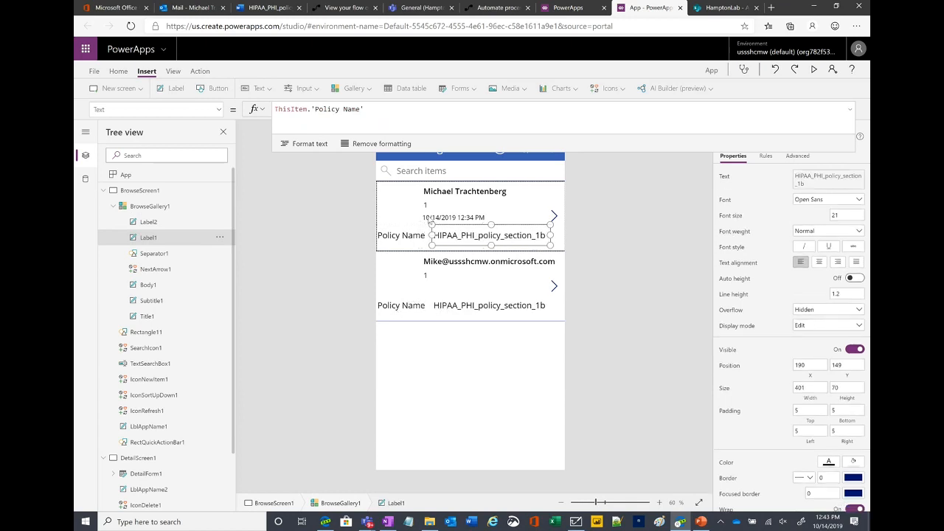
left_click(429, 219)
left_click_drag(422, 219, 436, 223)
- Insert a "Date Accepted" caption label into the record template, 215 wide, and place it before the date value at X 0, Y 89
left_click(396, 229)
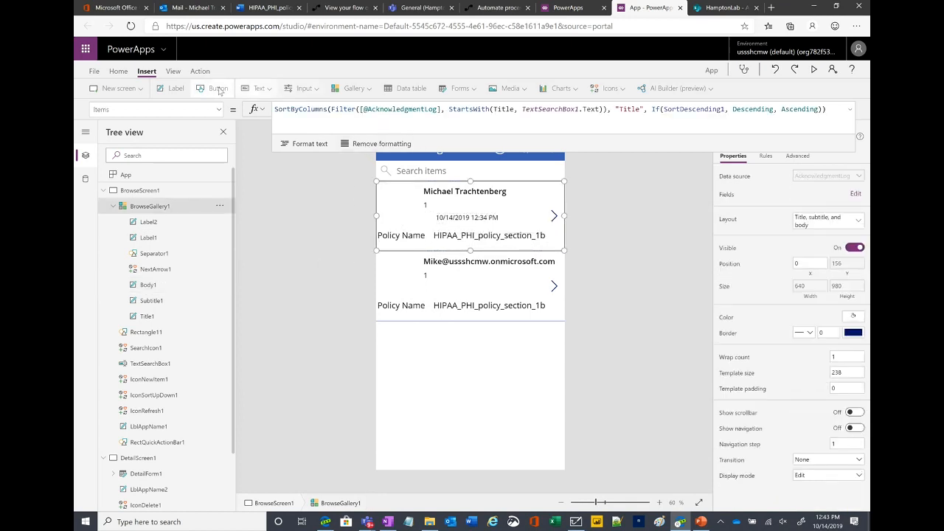
left_click(258, 89)
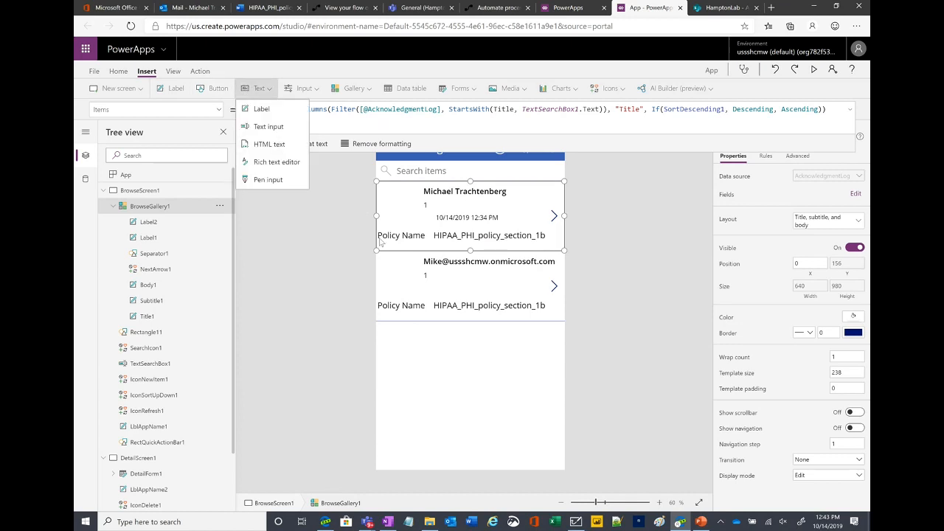
left_click(258, 108)
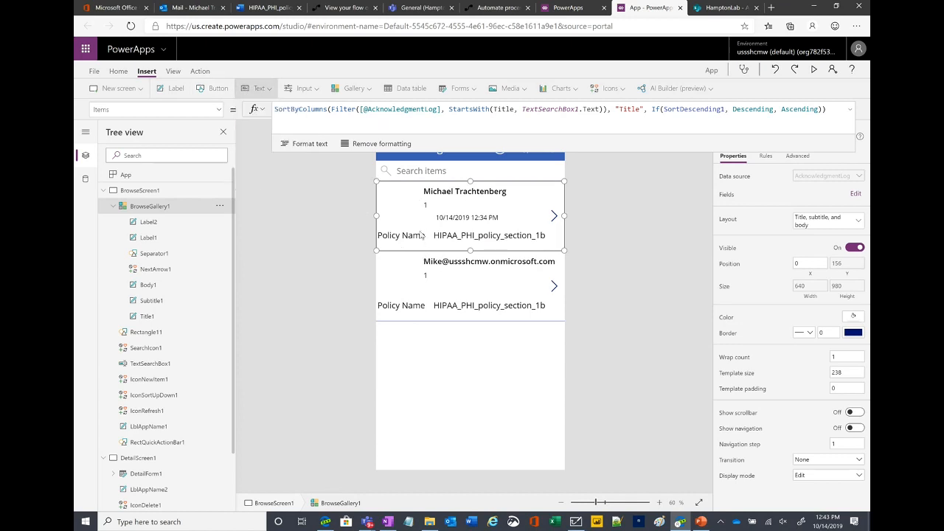
left_click(442, 118)
type("Da")
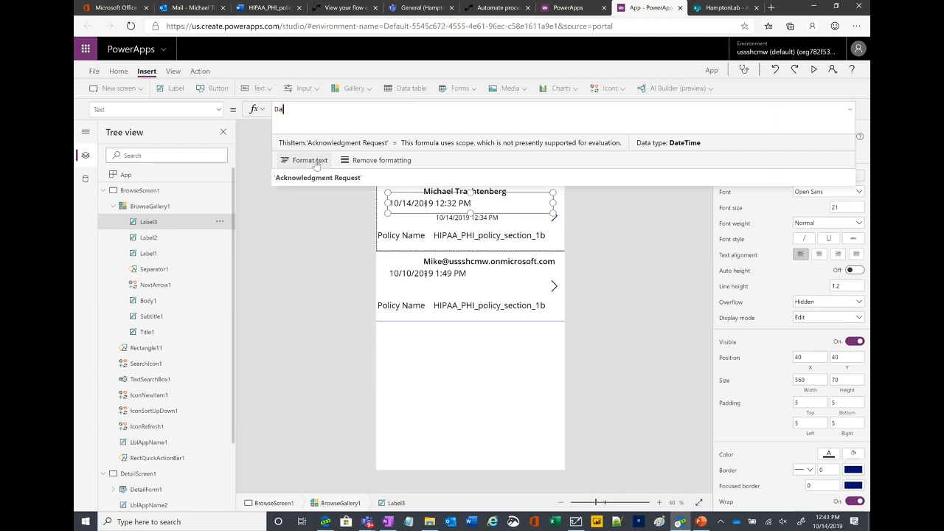
type("te Accepted")
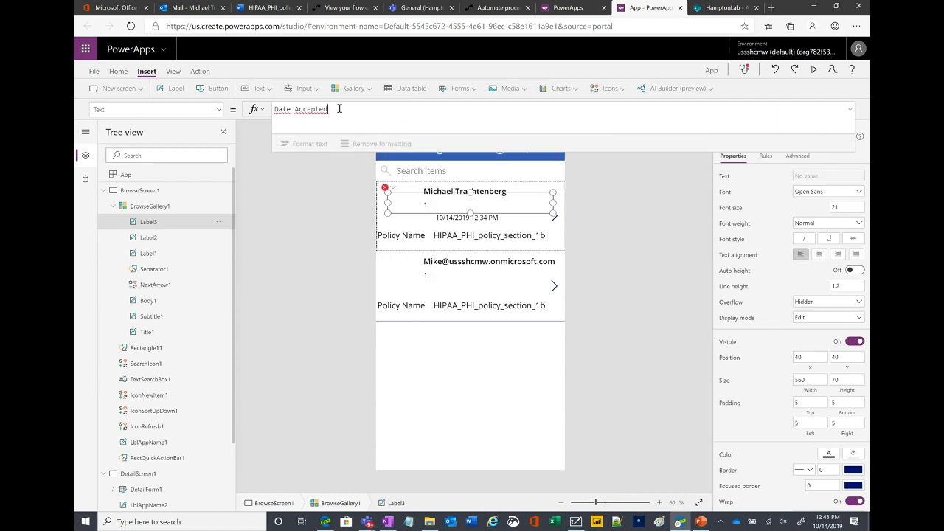
type("\"")
type("\"")
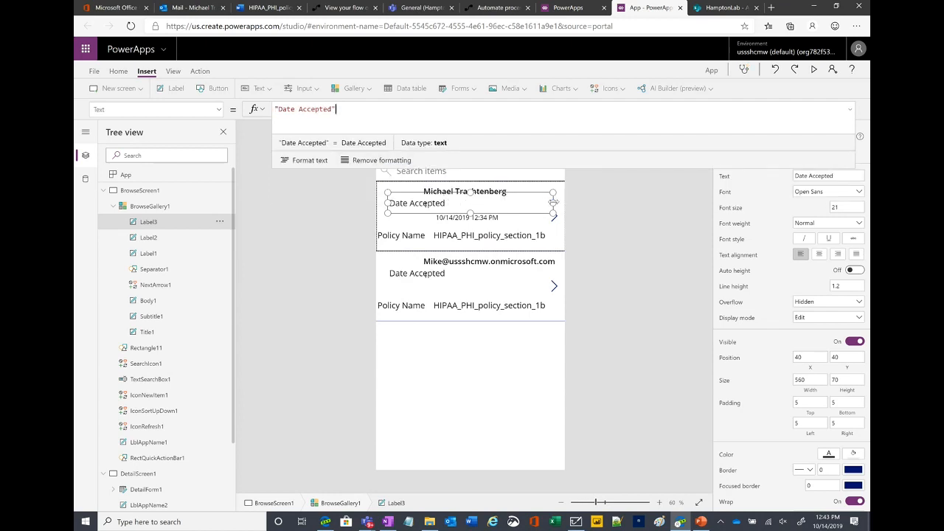
left_click_drag(553, 203, 399, 209)
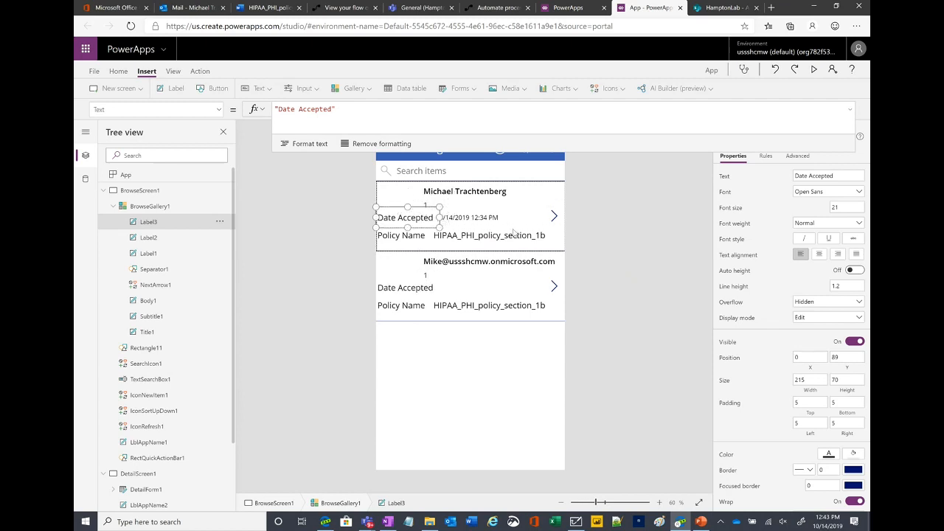
- Narrow the Policy# value label from its left edge to a width of 376 at X 203, in line with the date
left_click(552, 215)
left_click(467, 213)
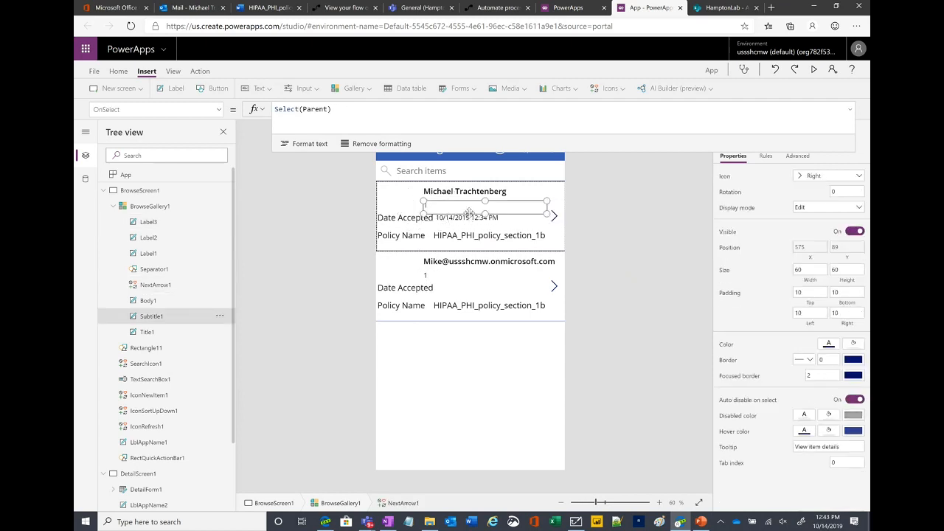
left_click(453, 220)
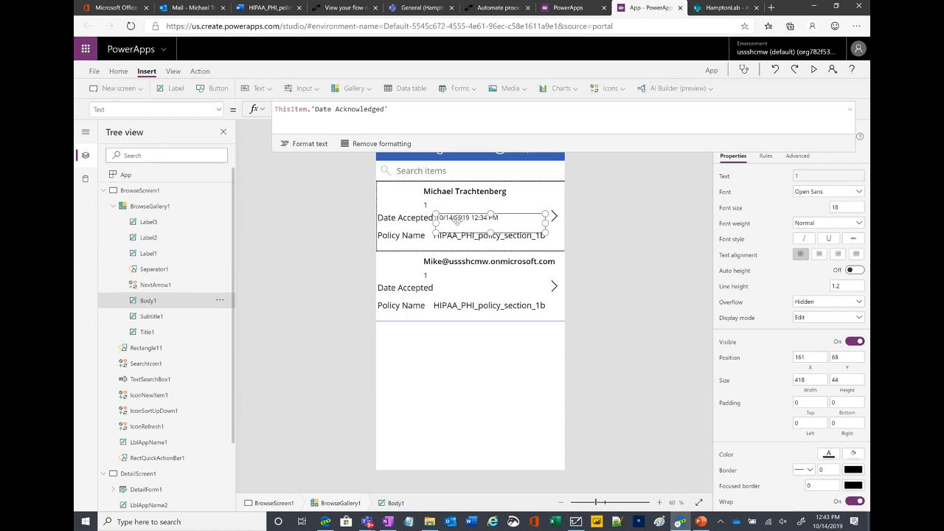
left_click(417, 225)
left_click(424, 206)
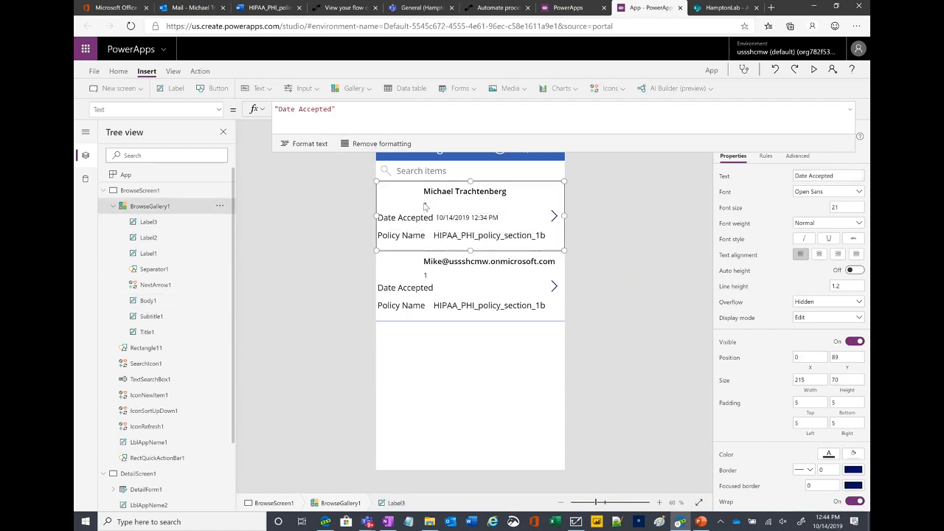
left_click(424, 204)
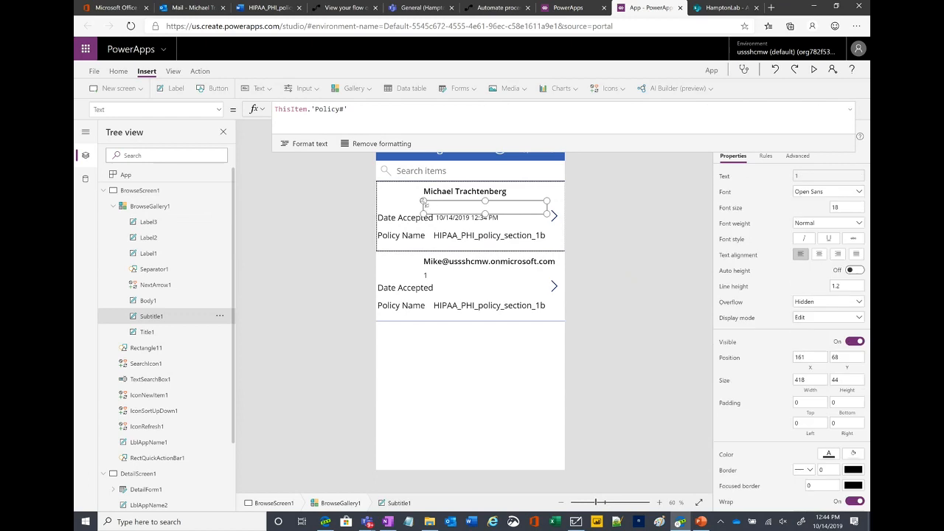
left_click_drag(424, 204, 440, 201)
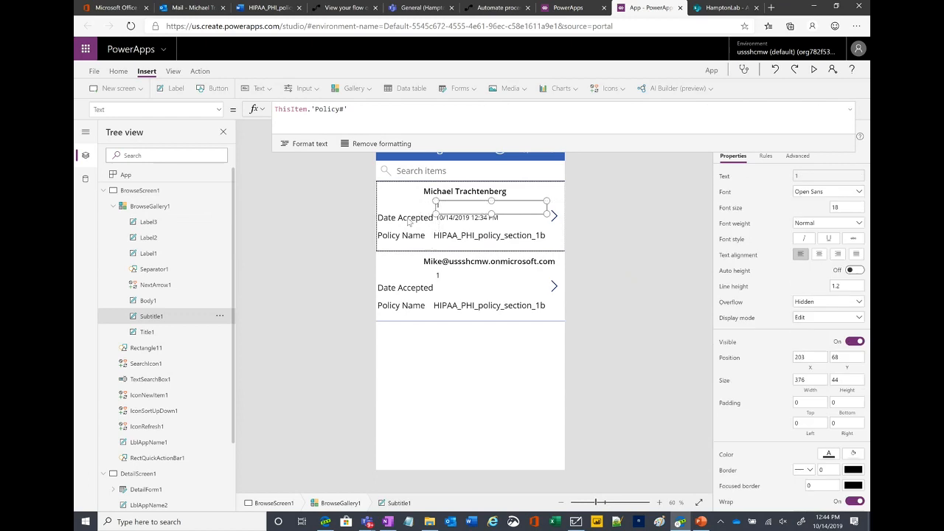
- Duplicate the "Date Accepted" caption, place the copy above it at X 0, Y 42, and change its text to "Policy#"
left_click(412, 219)
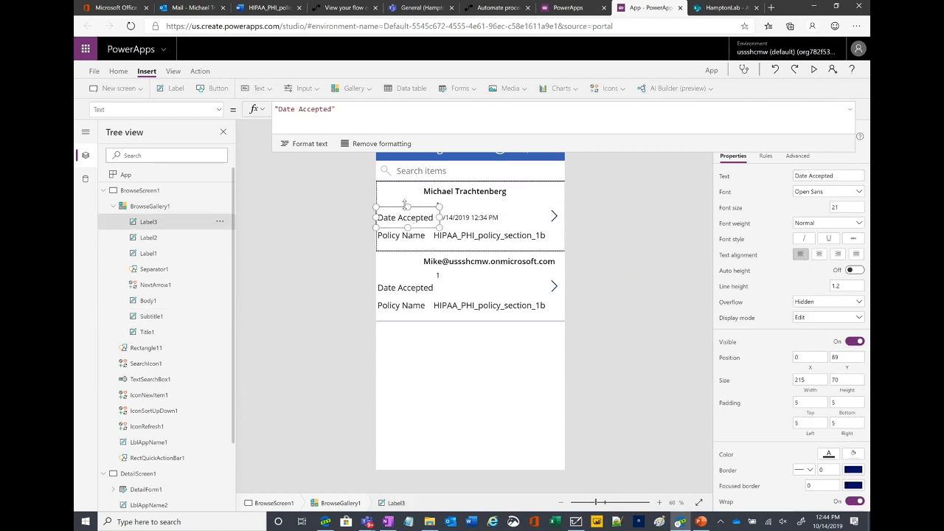
key("ctrl+c")
key("ctrl+v")
left_click_drag(406, 202, 392, 203)
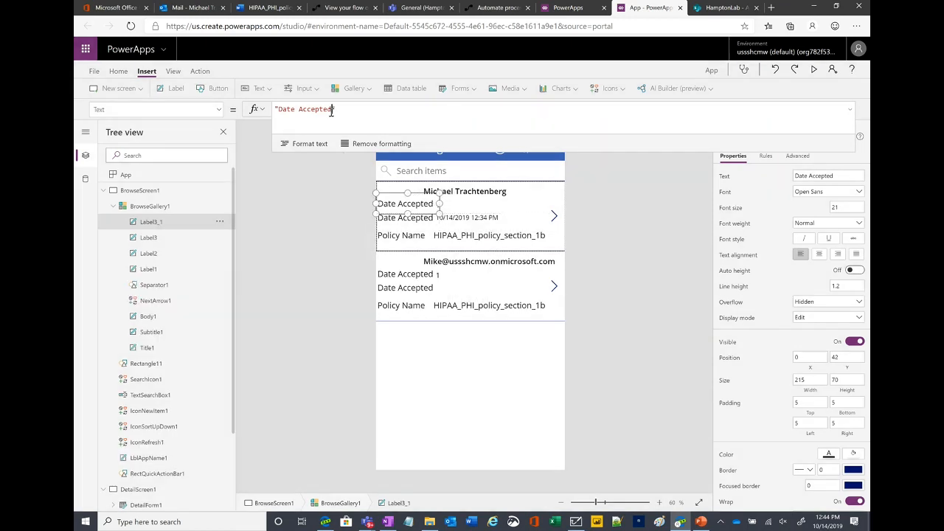
left_click_drag(331, 110, 279, 109)
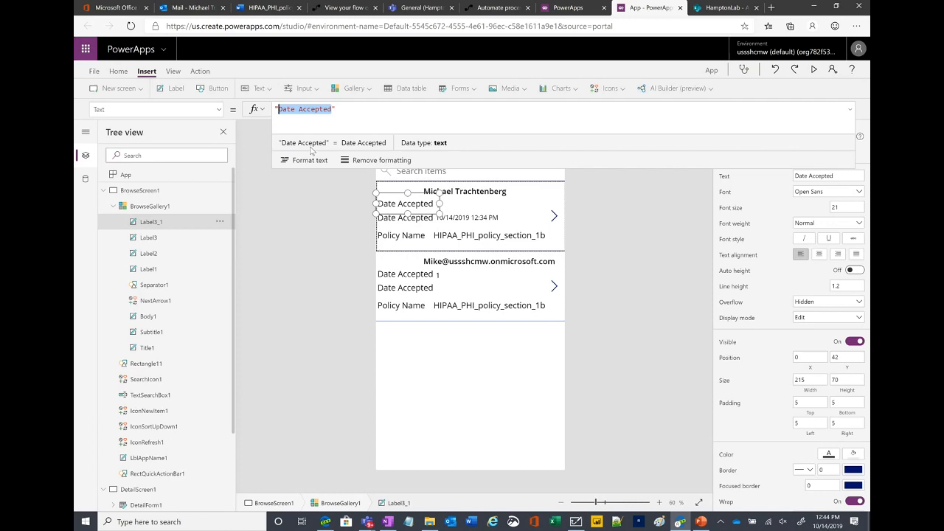
type("Policy#")
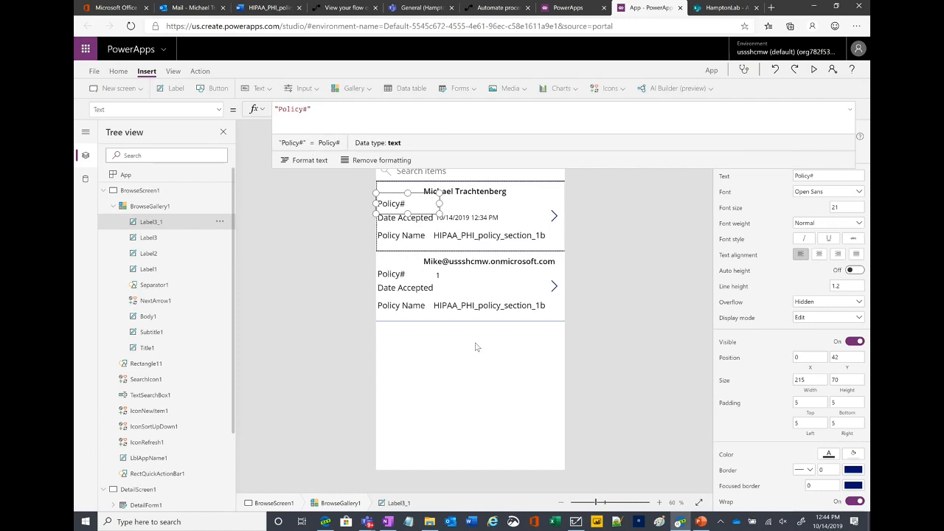
left_click(407, 214)
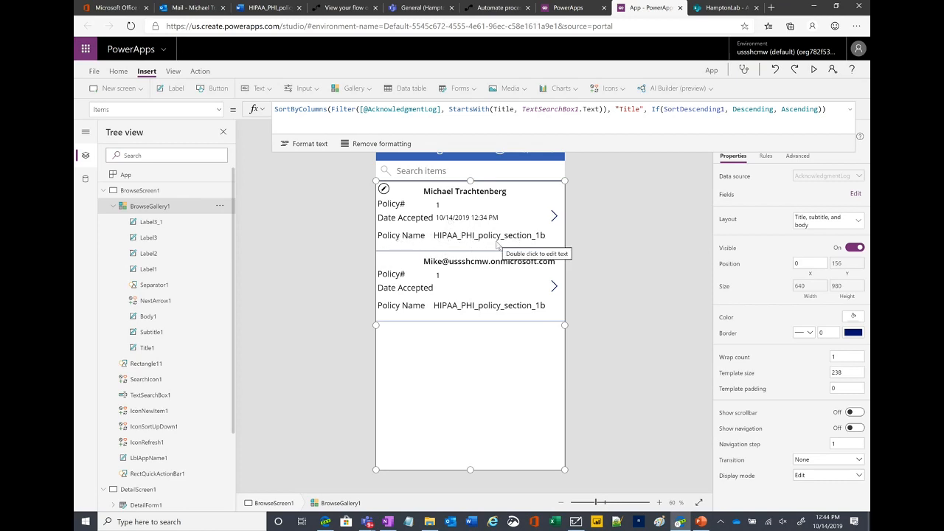
left_click(596, 374)
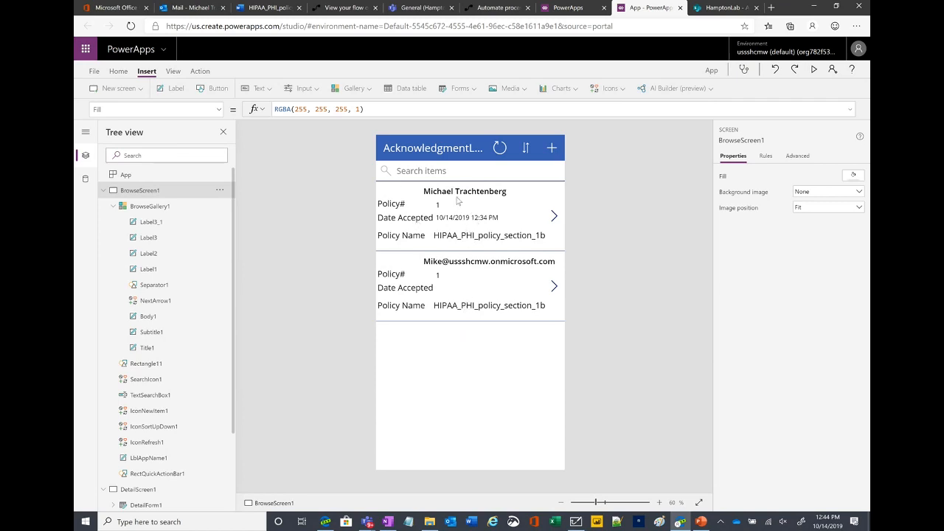
- Try out the second record's arrow in the gallery to view its details, and return to BrowseScreen1
left_click(555, 290)
left_click(555, 290)
left_click(555, 289)
key("super")
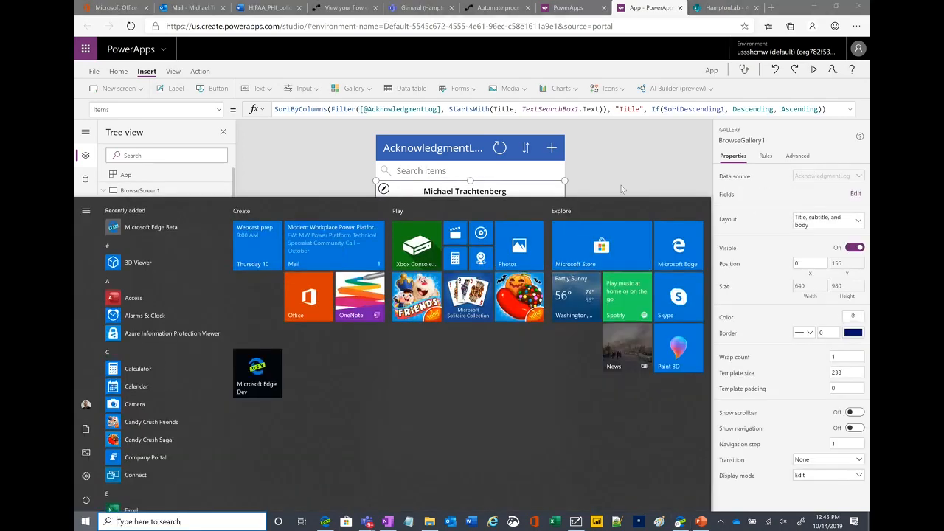
key("super")
left_click(554, 288)
key("super")
left_click(611, 191)
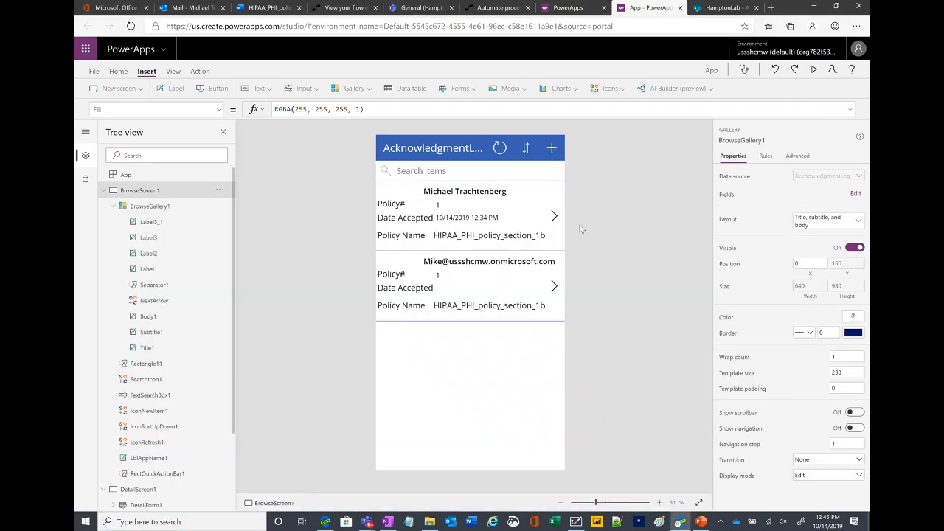
left_click(555, 289, "alt")
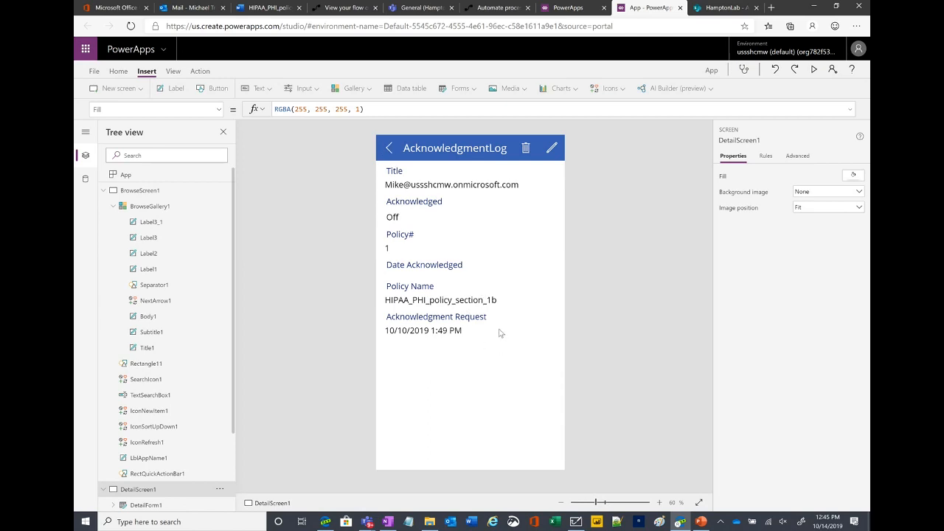
scroll(138, 450, "down", 2)
scroll(140, 398, "up", 3)
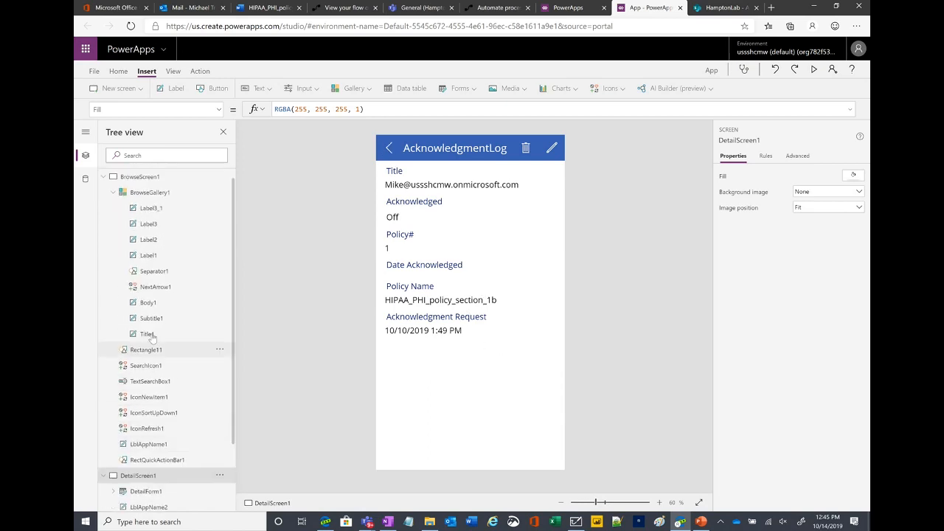
left_click(140, 190)
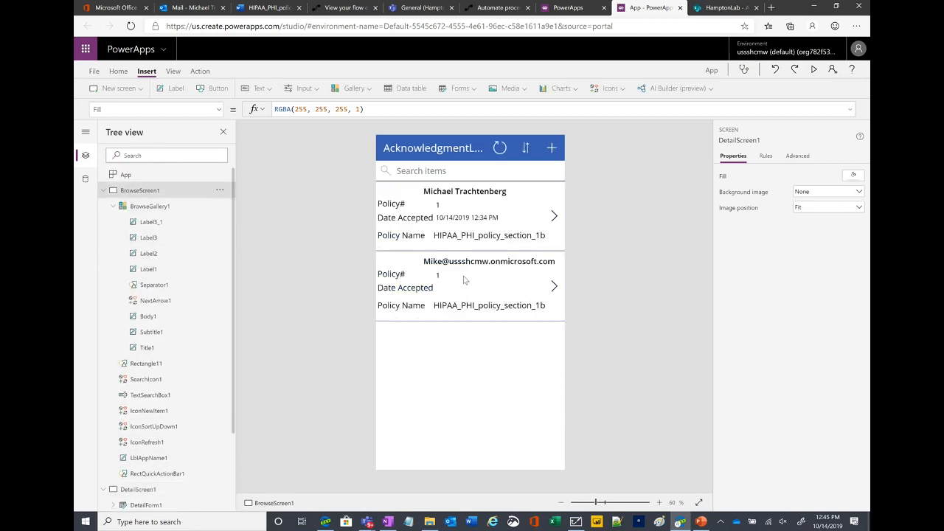
- Examine the OnSelect formula of the gallery's NextArrow1 icon and view DetailScreen1
left_click(554, 291)
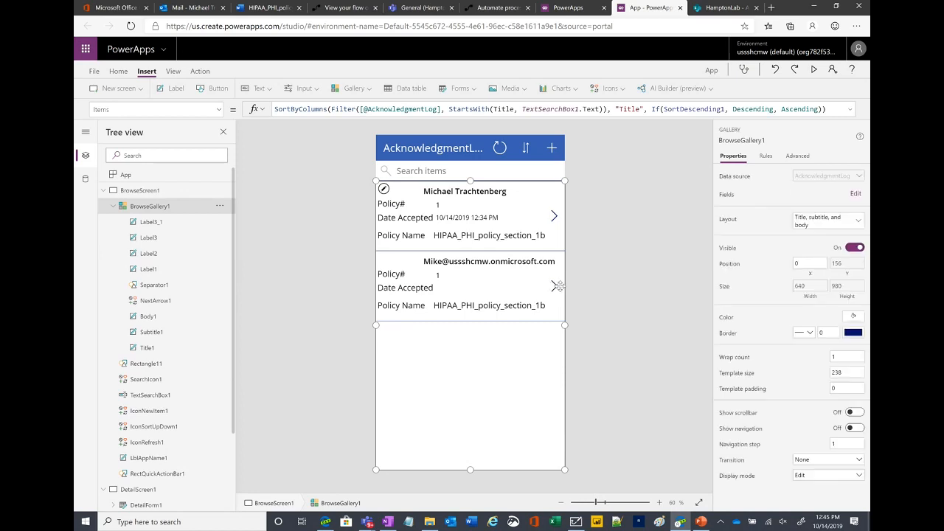
left_click(553, 219)
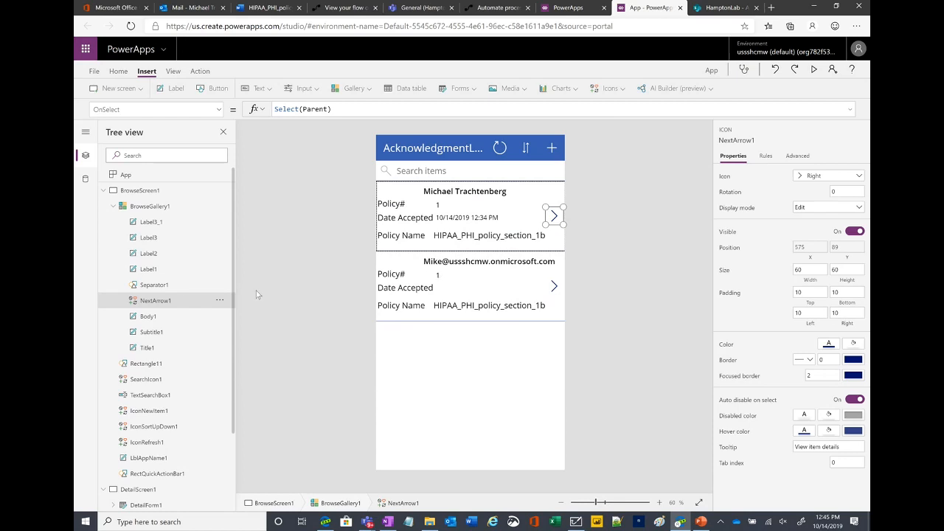
scroll(197, 360, "down", 3)
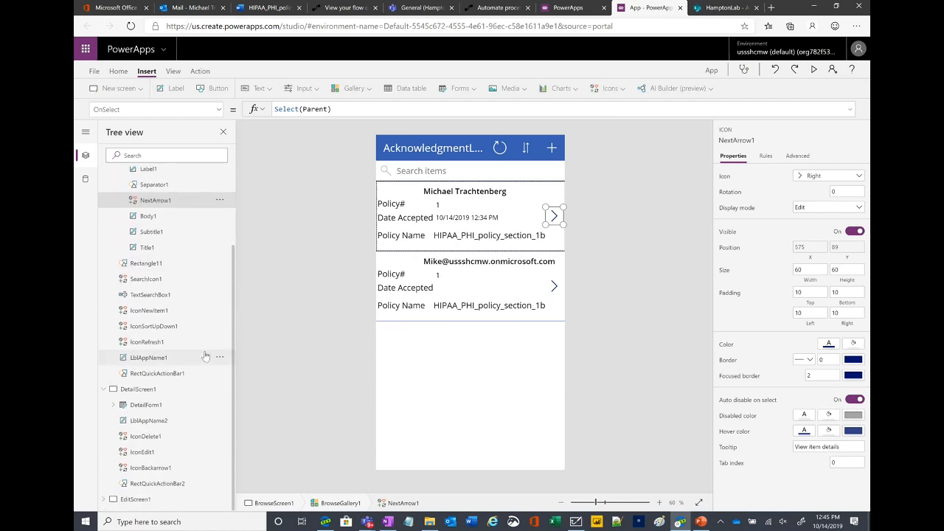
left_click(150, 392)
scroll(122, 213, "up", 3)
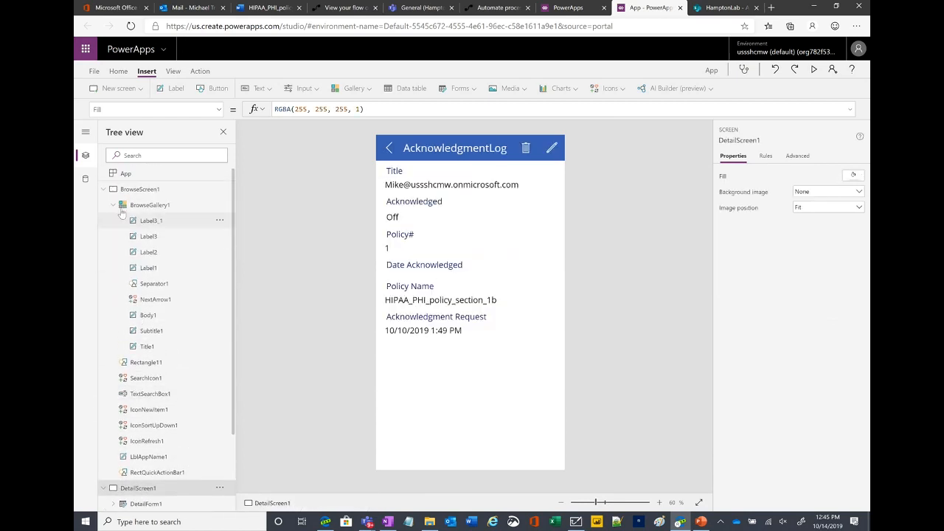
- Collapse BrowseScreen1's controls and examine the OnSelect formula of the IconEdit1 icon on DetailScreen1
left_click(103, 189)
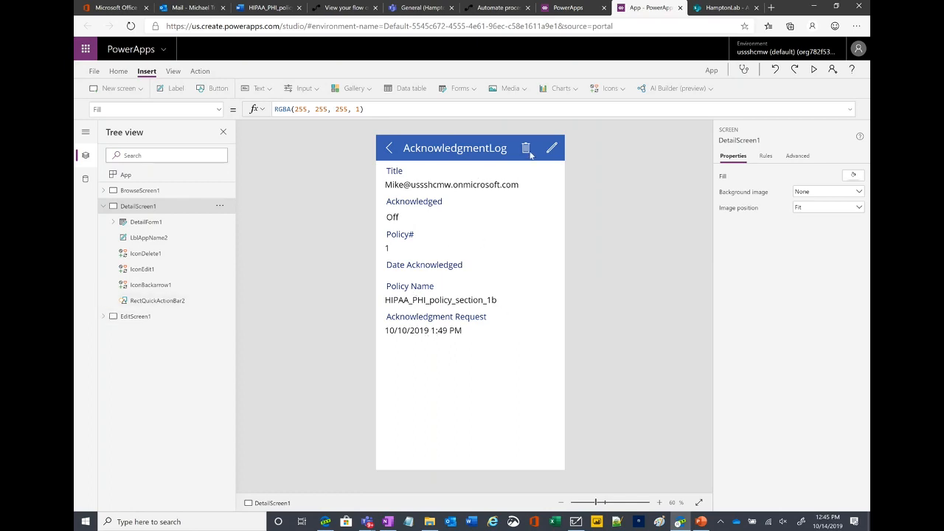
left_click(551, 149)
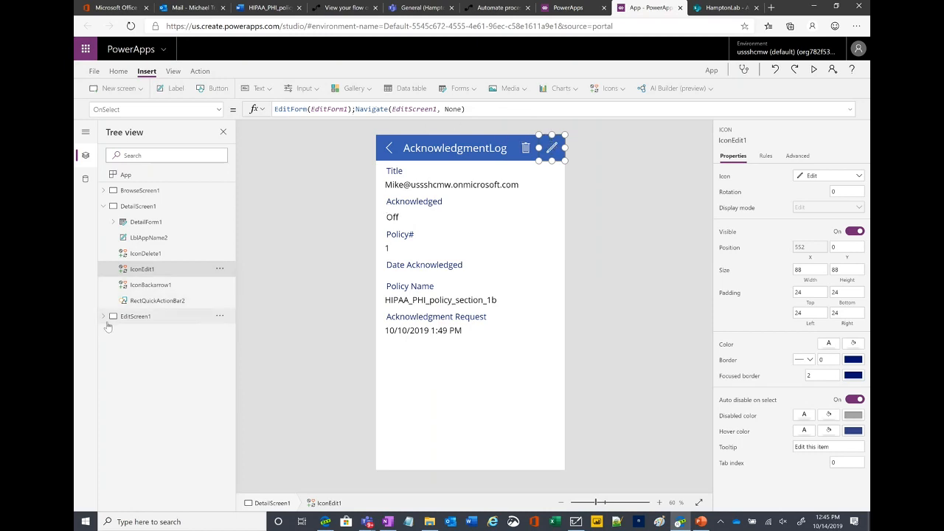
left_click(354, 109)
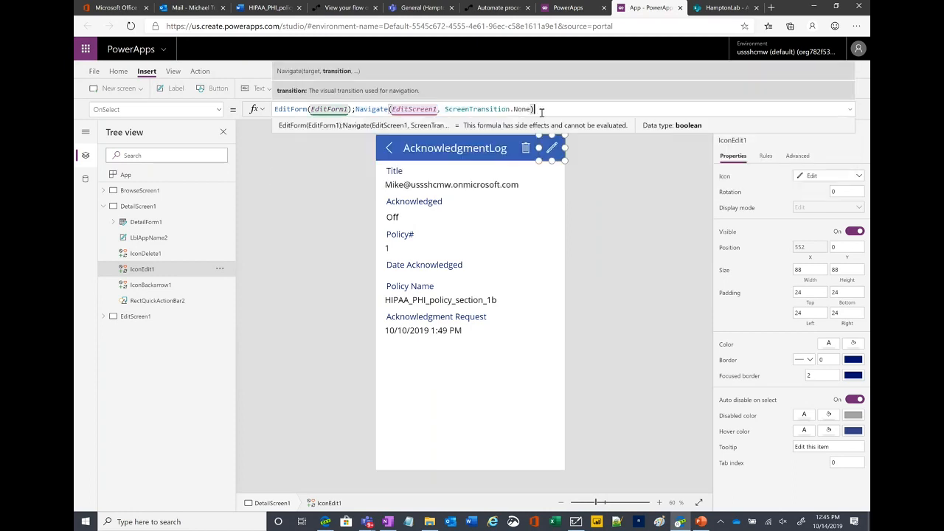
key("ctrl+a")
left_click(357, 109)
key("shift+End")
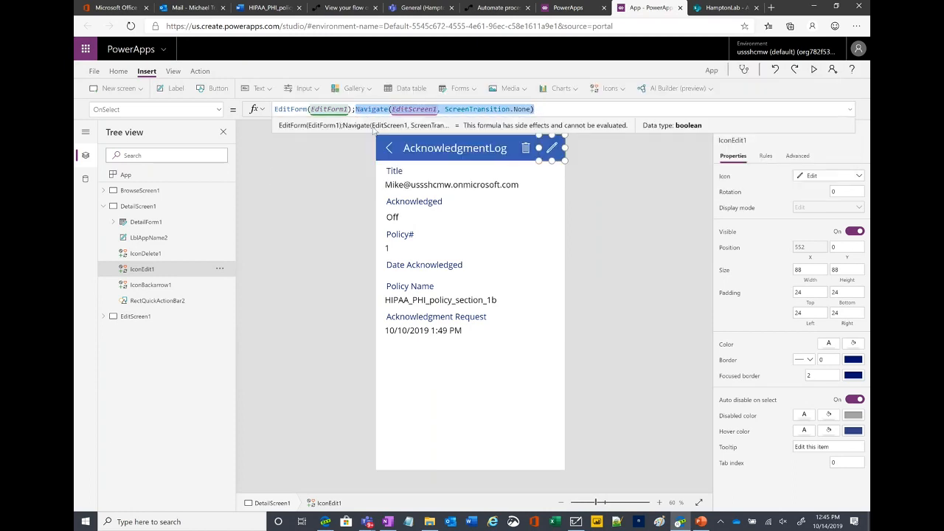
key("BackSpace")
left_click(490, 357)
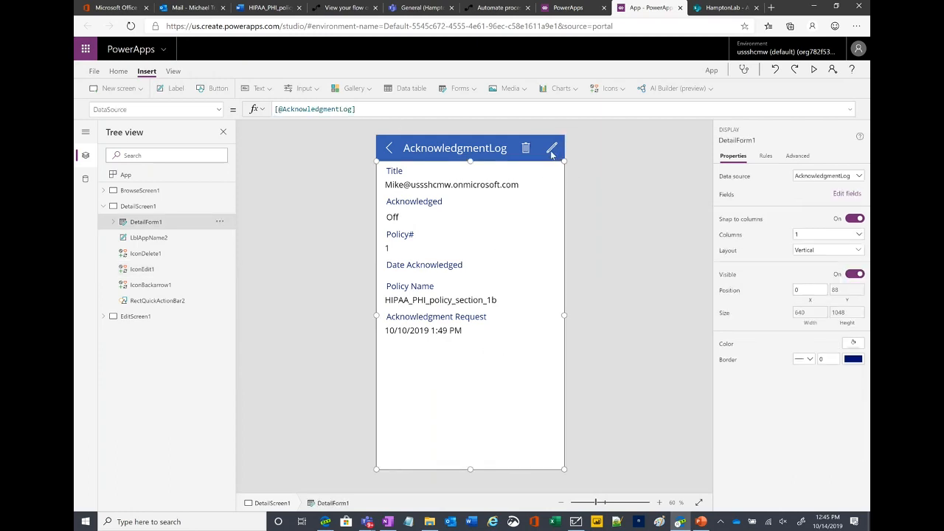
left_click(323, 353)
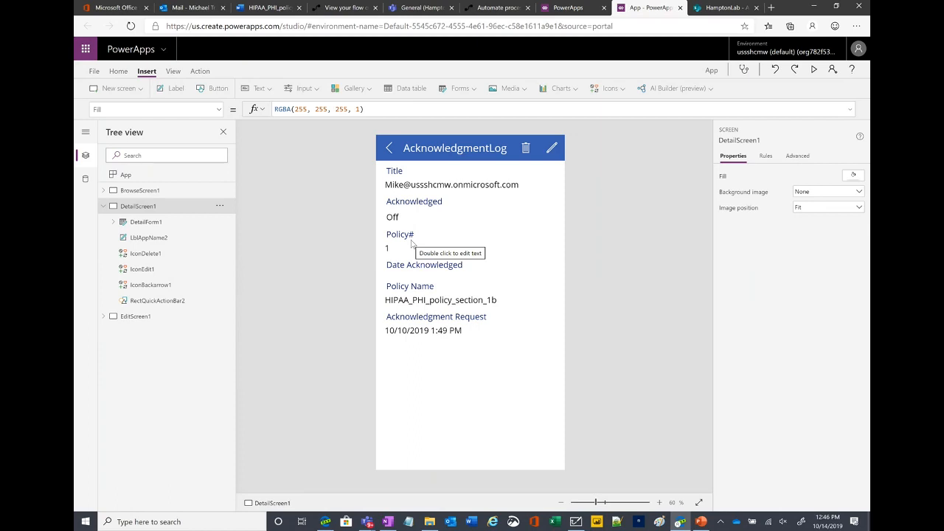
- Insert a button on DetailScreen1 and place it below the form's fields at X 168, Y 957
left_click(430, 292)
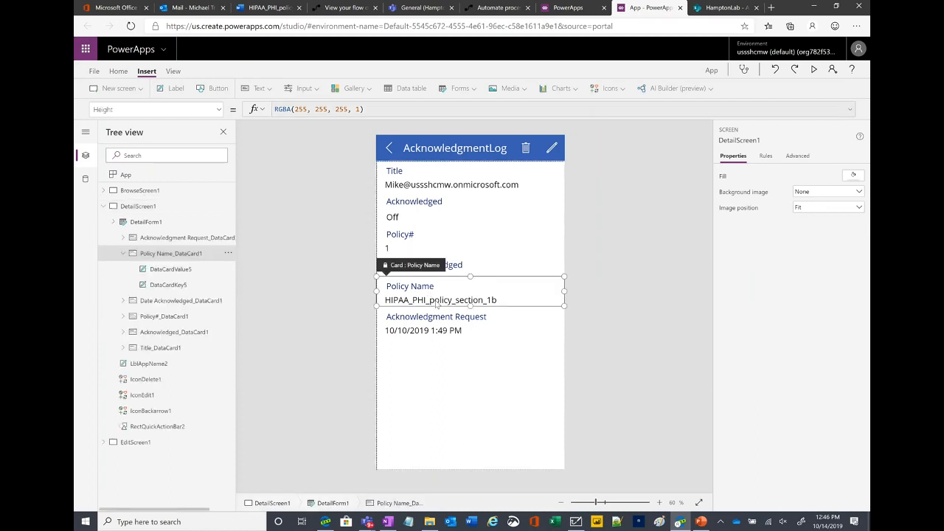
left_click(457, 398)
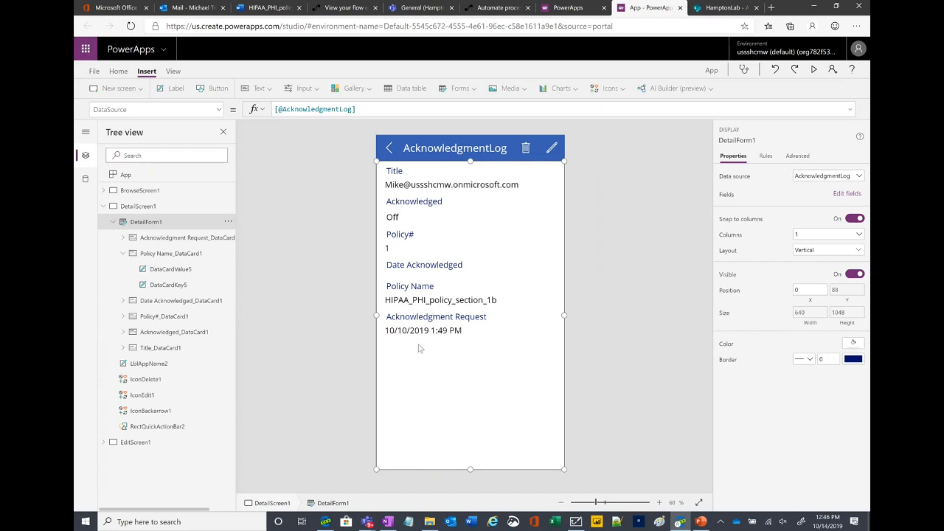
left_click(213, 88)
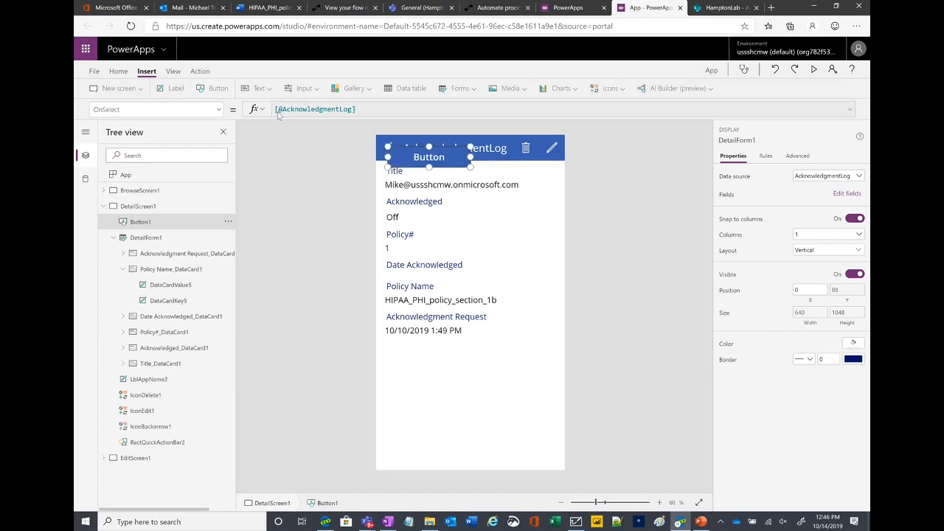
left_click_drag(442, 158, 480, 429)
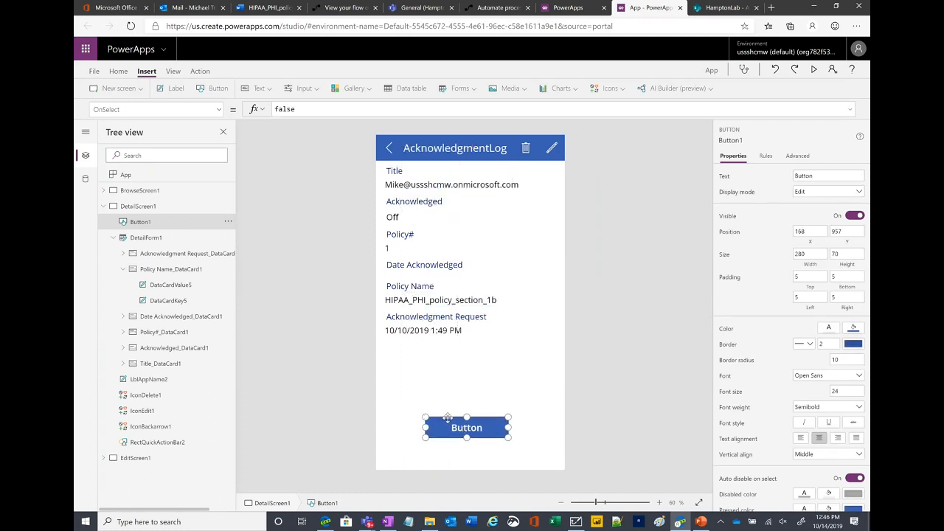
- Check the policy screen sketch in Microsoft Whiteboard, and set the new button's text to "Accept" in PowerApps
left_click(575, 521)
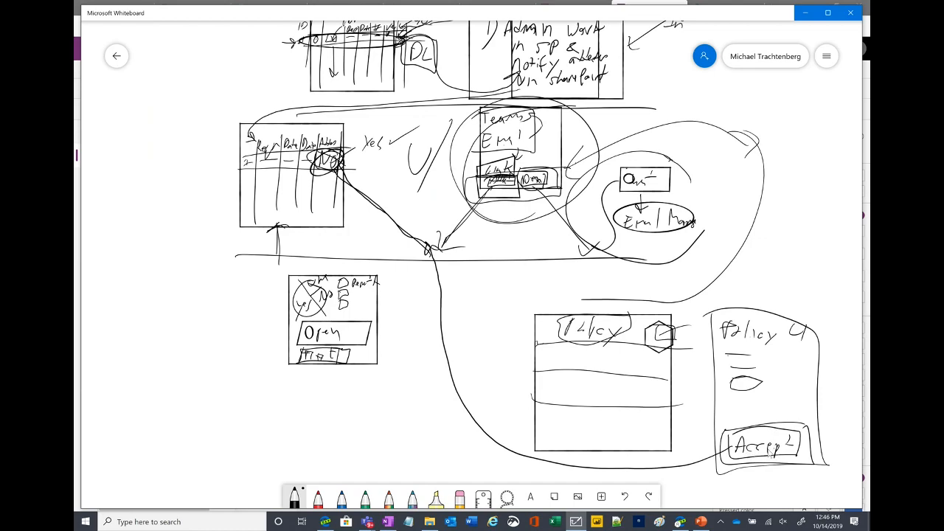
left_click(805, 12)
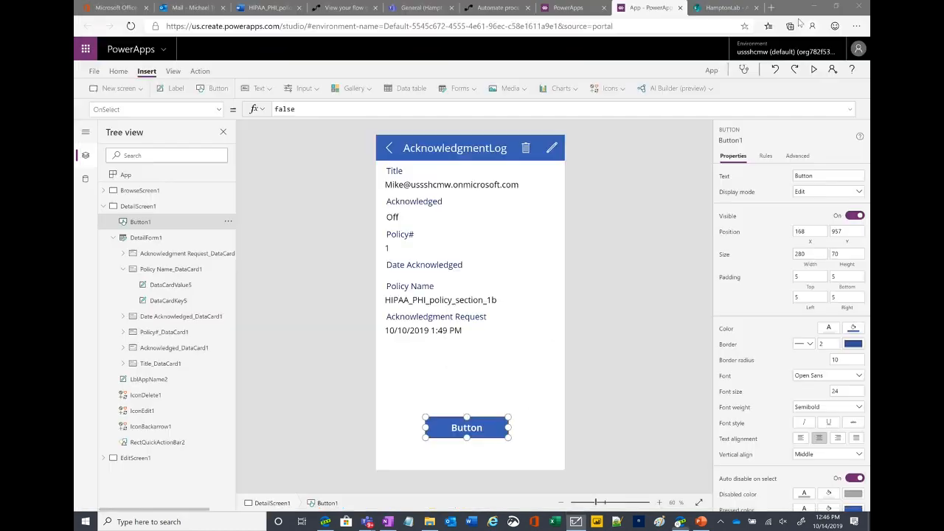
double_click(461, 429)
type("Accept")
left_click(601, 403)
left_click(463, 429)
- Examine the Accept button's advanced properties, its full property list with OnSelect, and the available actions
left_click(798, 156)
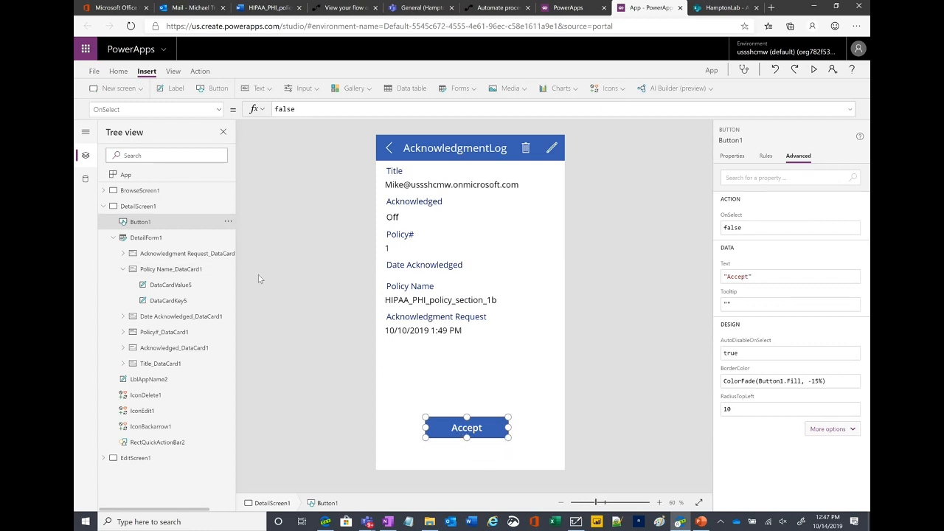
left_click(218, 110)
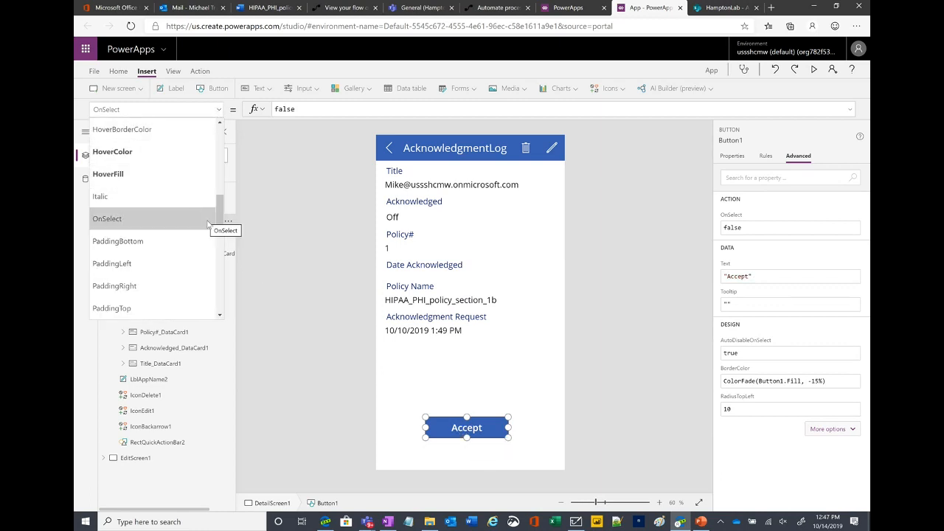
scroll(151, 224, "up", 1)
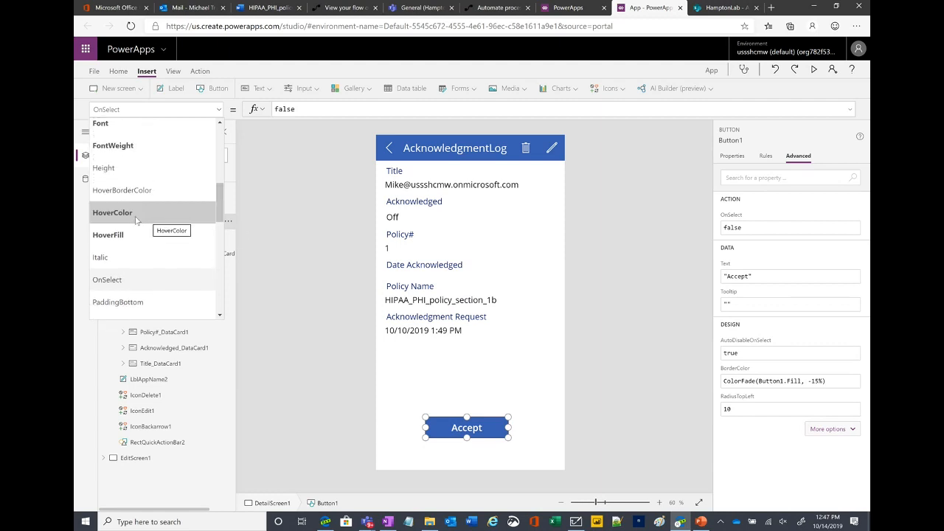
scroll(136, 219, "up", 1)
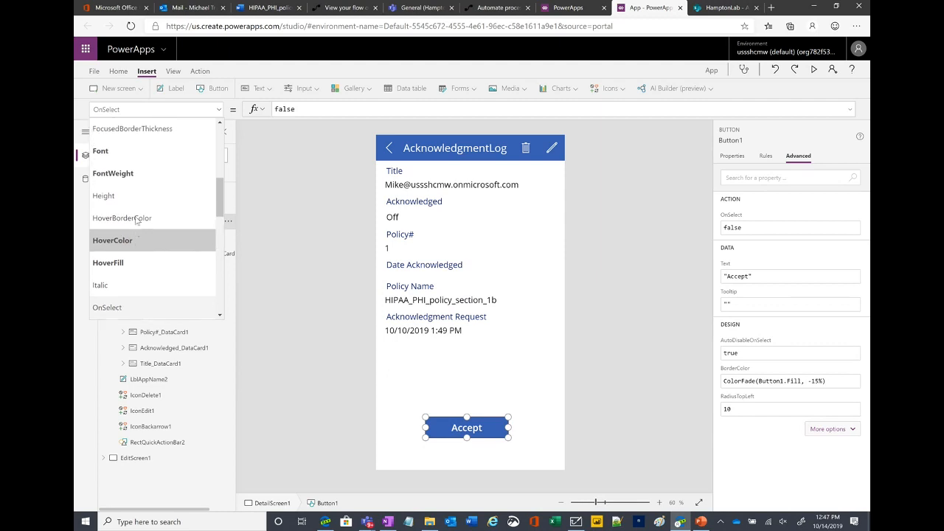
scroll(128, 203, "down", 3)
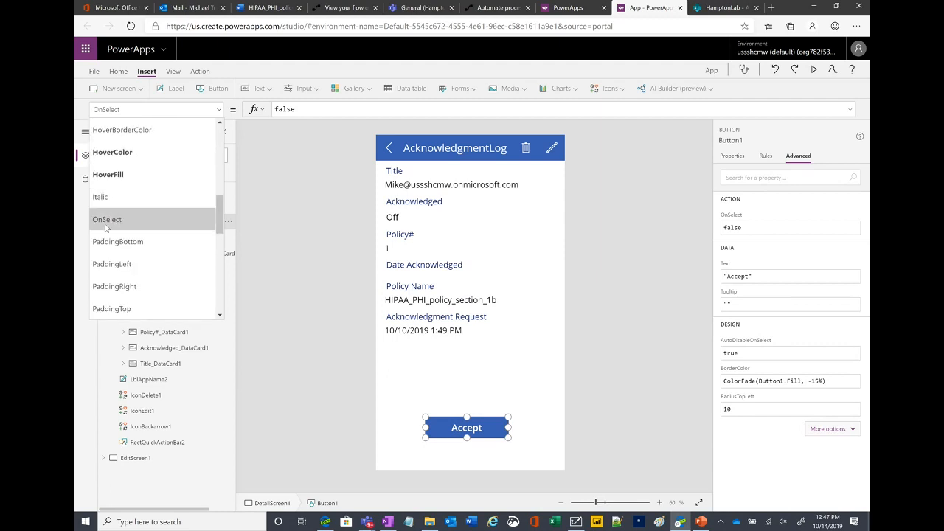
scroll(165, 234, "down", 3)
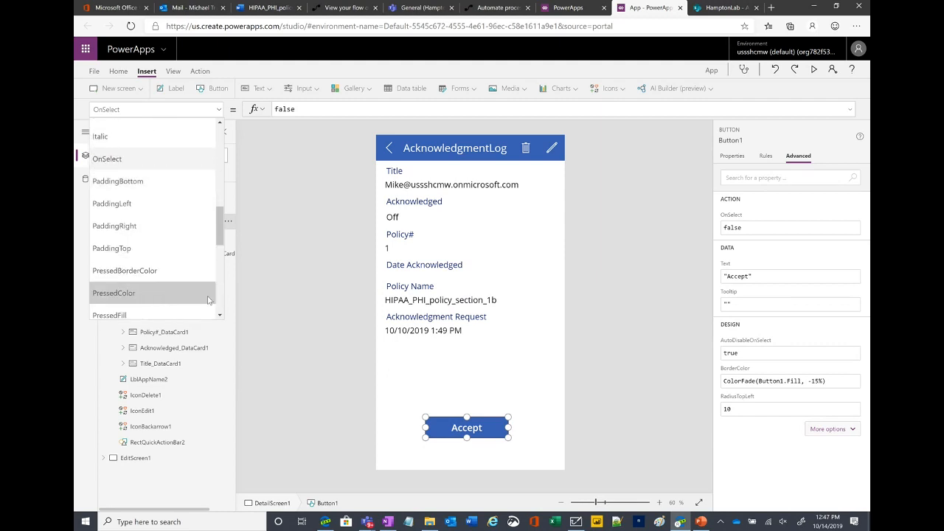
scroll(163, 236, "down", 1)
scroll(163, 238, "up", 10)
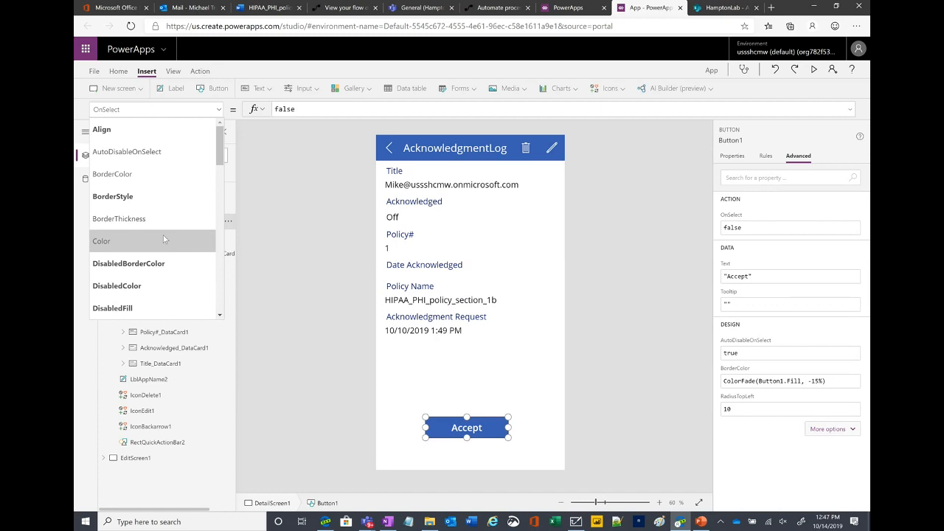
scroll(163, 234, "down", 3)
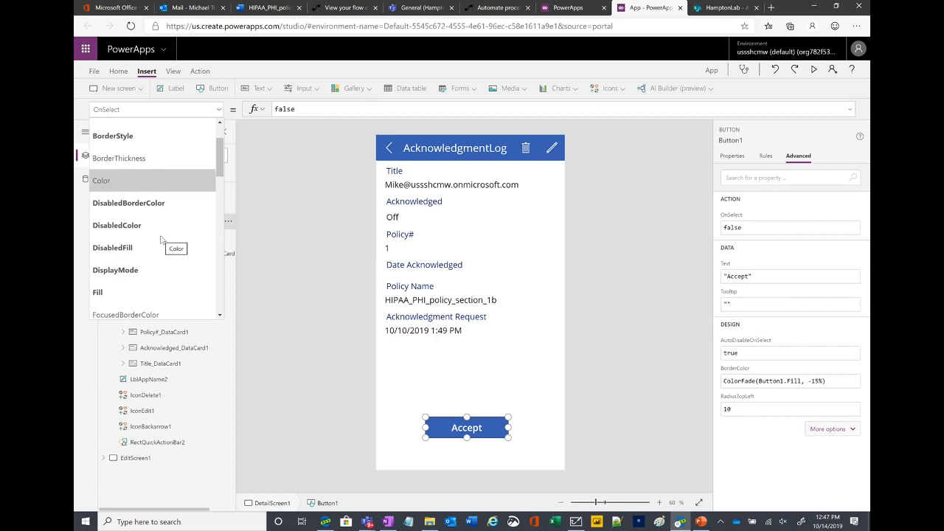
scroll(161, 240, "down", 3)
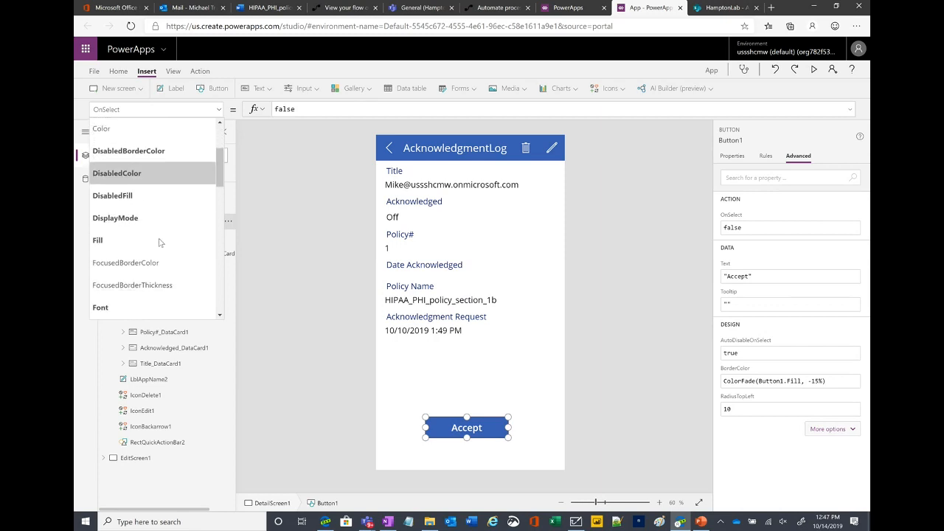
scroll(160, 244, "down", 5)
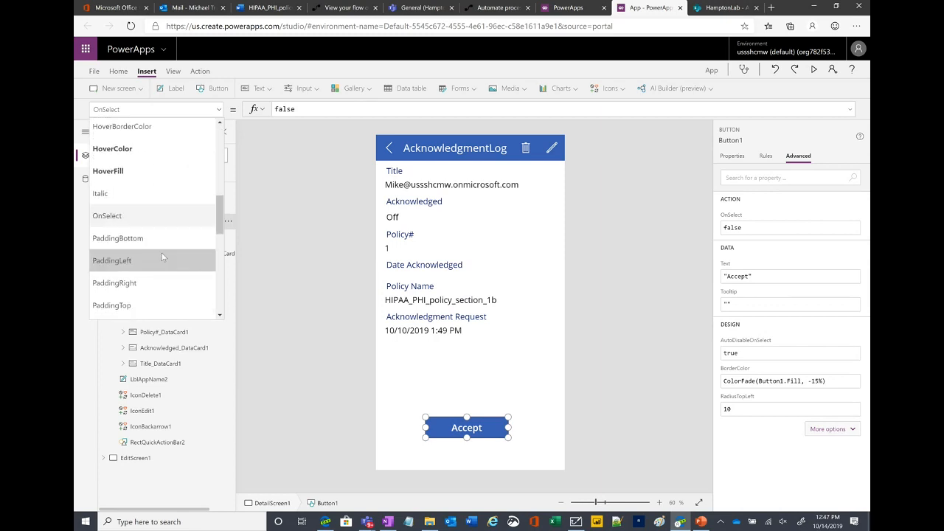
left_click(120, 215)
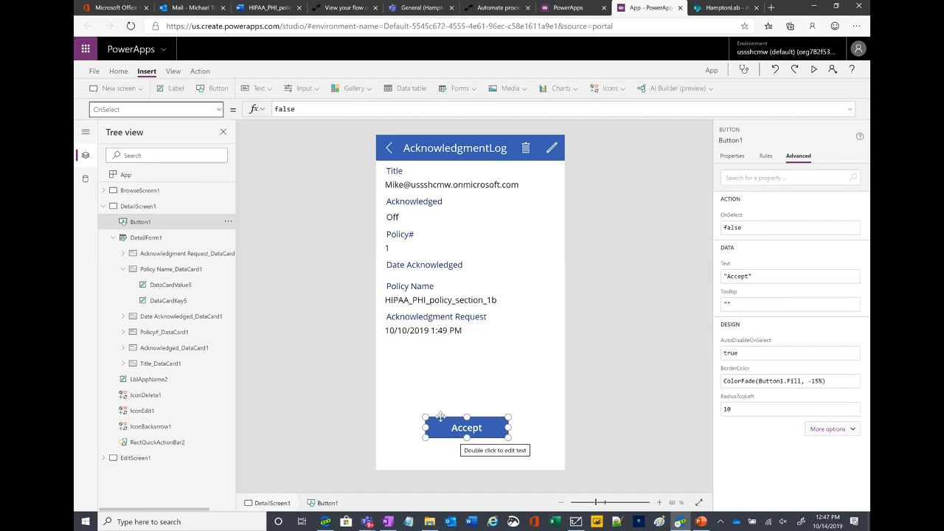
left_click(199, 71)
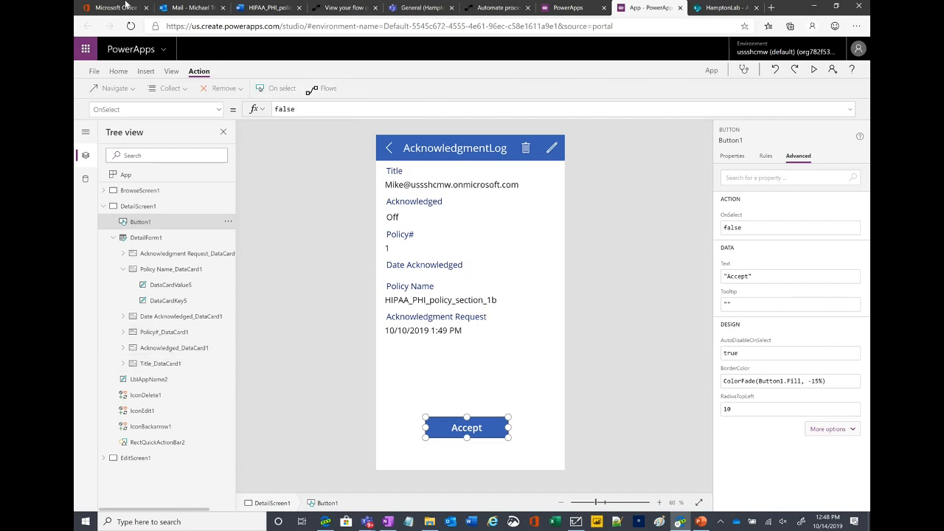
- Switch to Microsoft Flow and open the "Complete a custom action for the selected file" flow's editor to review its steps
left_click(331, 11)
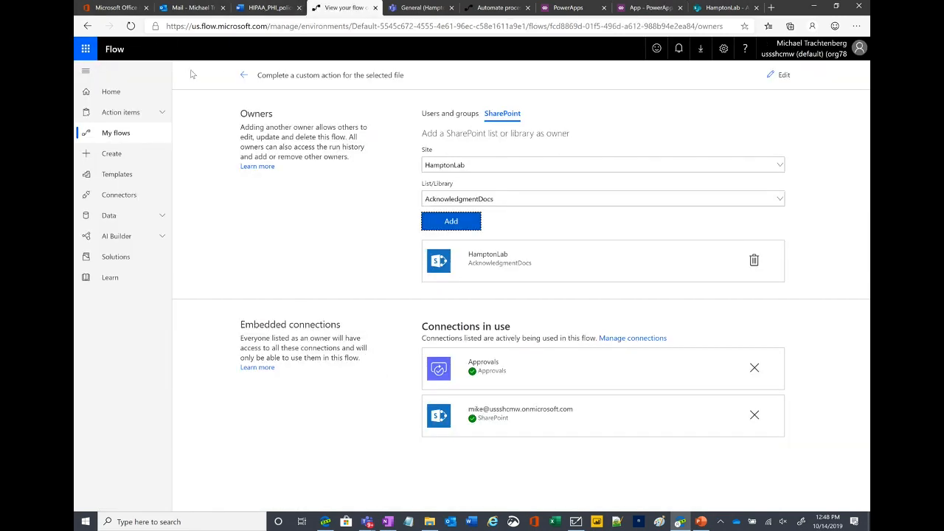
left_click(244, 75)
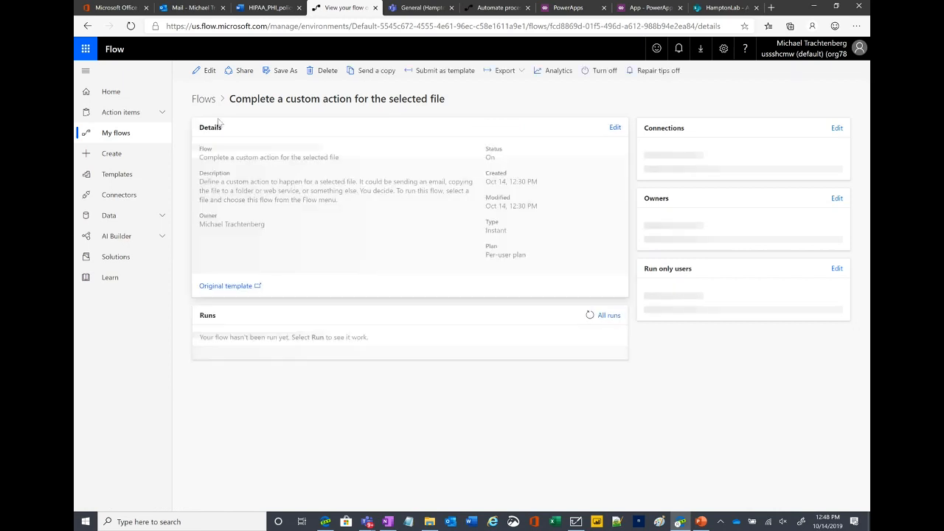
left_click(205, 70)
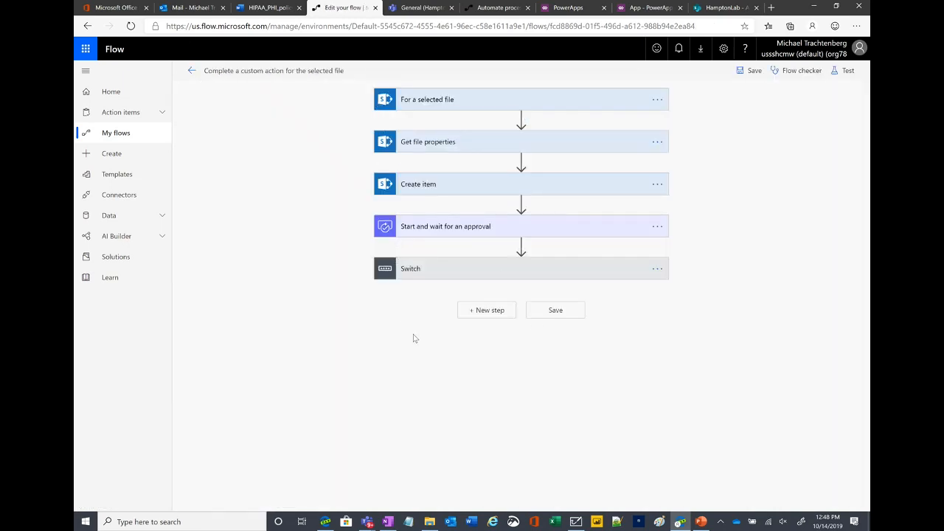
left_click(639, 9)
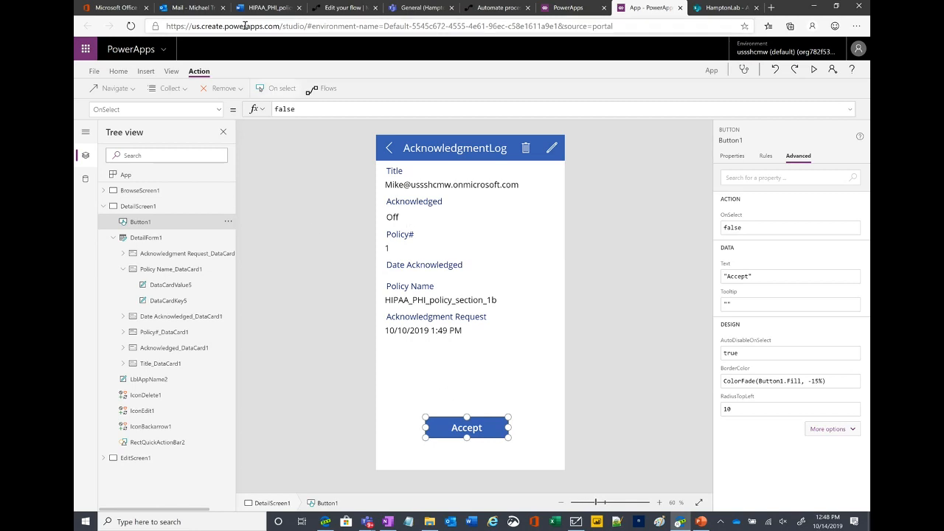
left_click(337, 8)
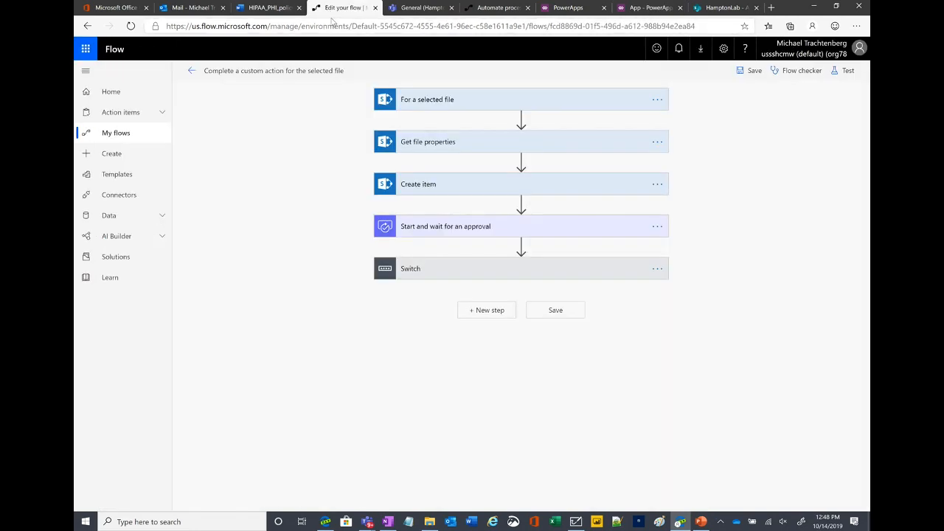
- Search the flow templates for "powerapps" and start a new flow from the "PowerApps button" template
left_click(118, 158)
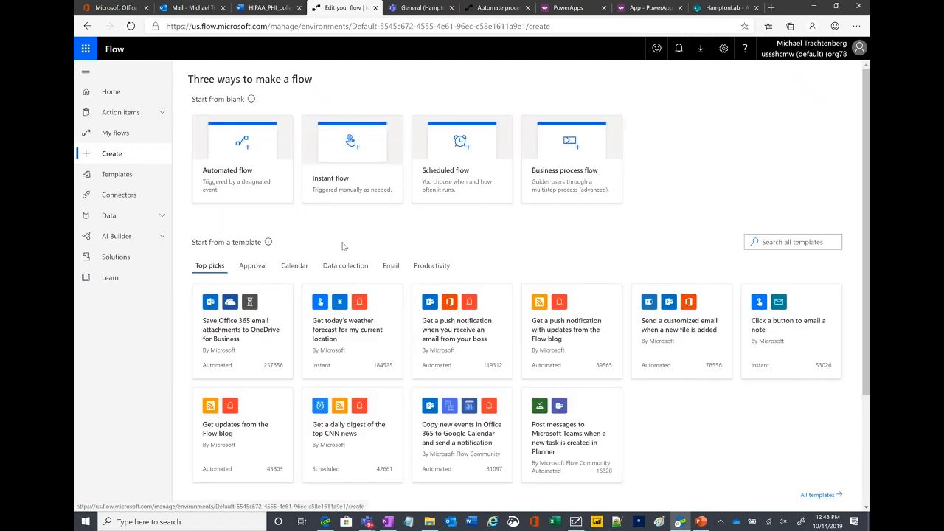
left_click(772, 246)
type("power")
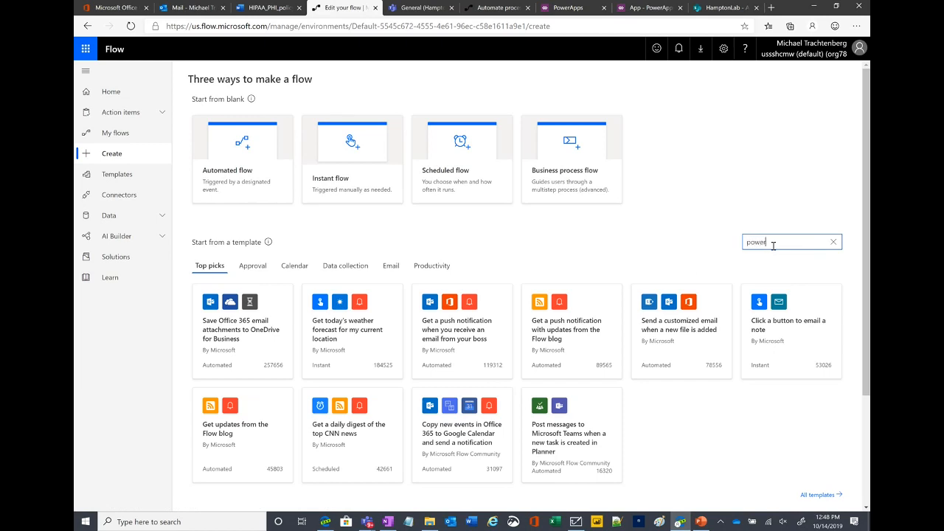
type("apps")
key("Return")
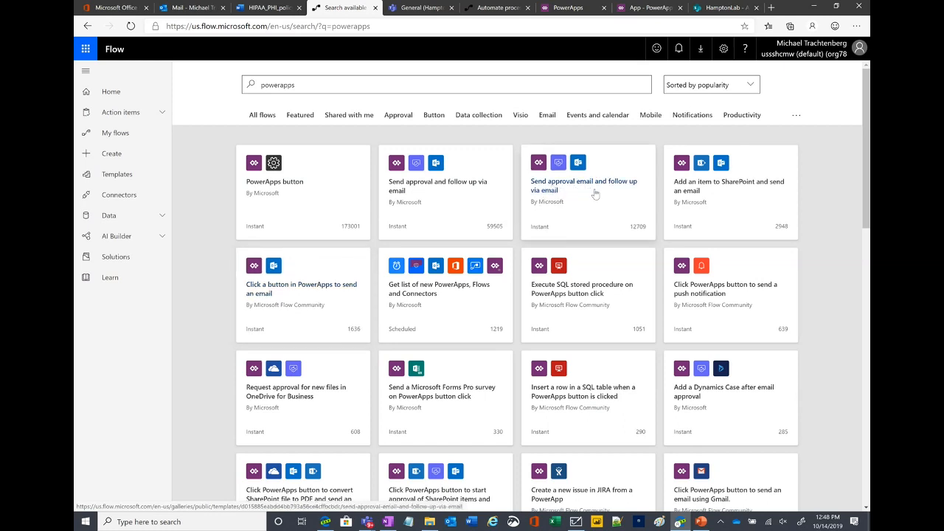
left_click(303, 184)
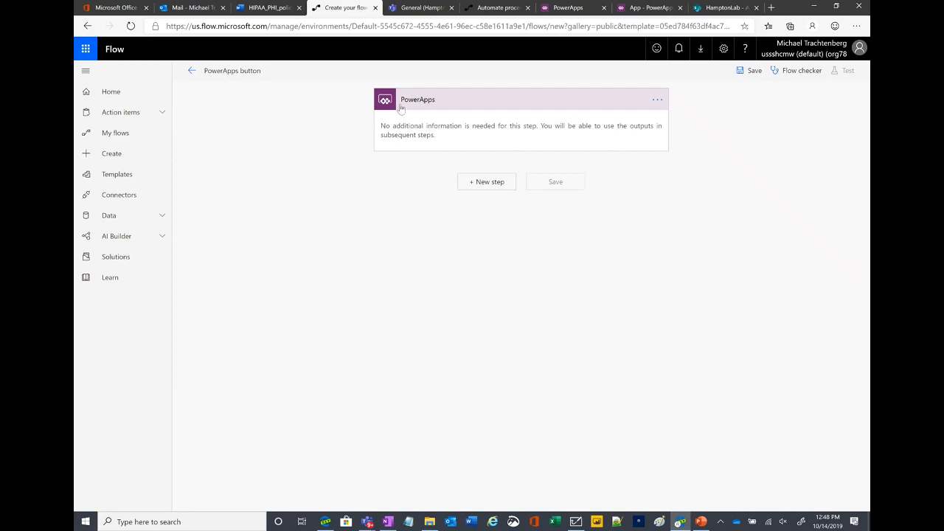
- Add a SharePoint "Update item" action to the flow for the HamptonLab site's AcknowledgmentLog list
left_click(480, 184)
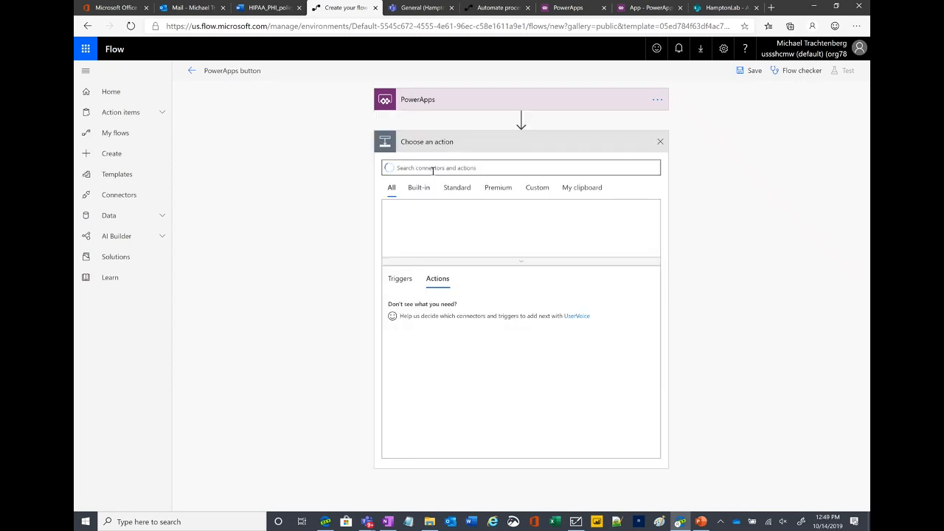
type("update item")
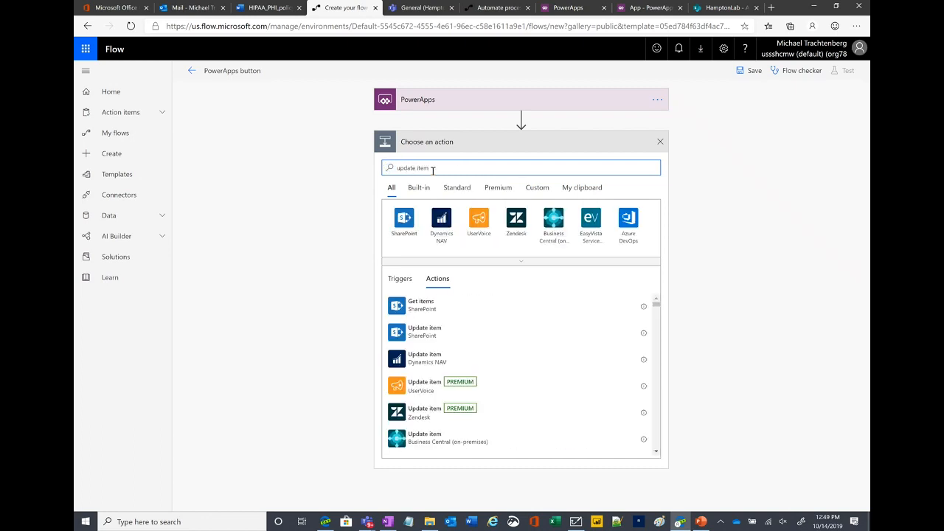
left_click(428, 334)
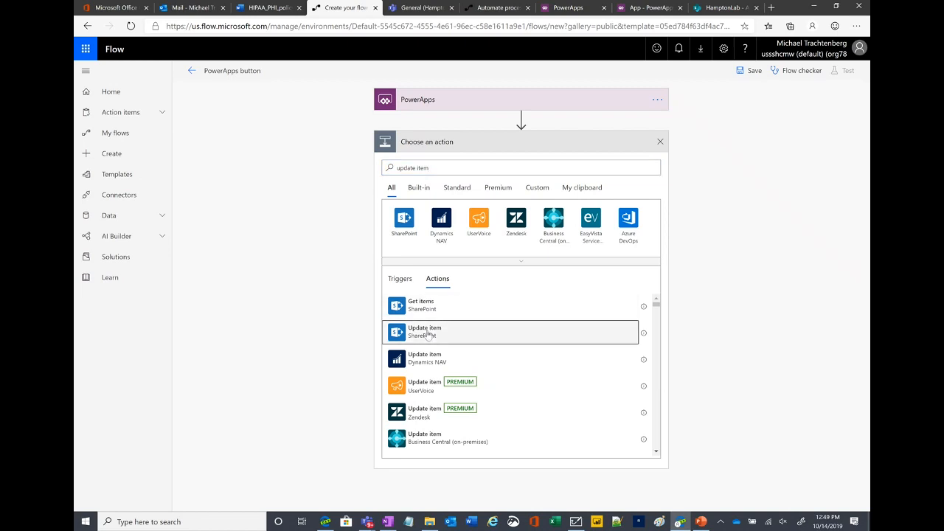
left_click(504, 163)
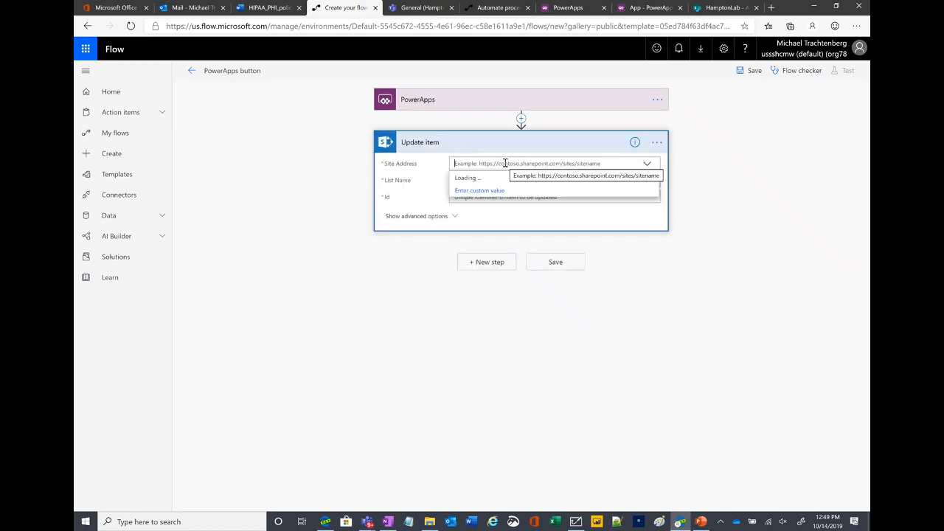
left_click(469, 180)
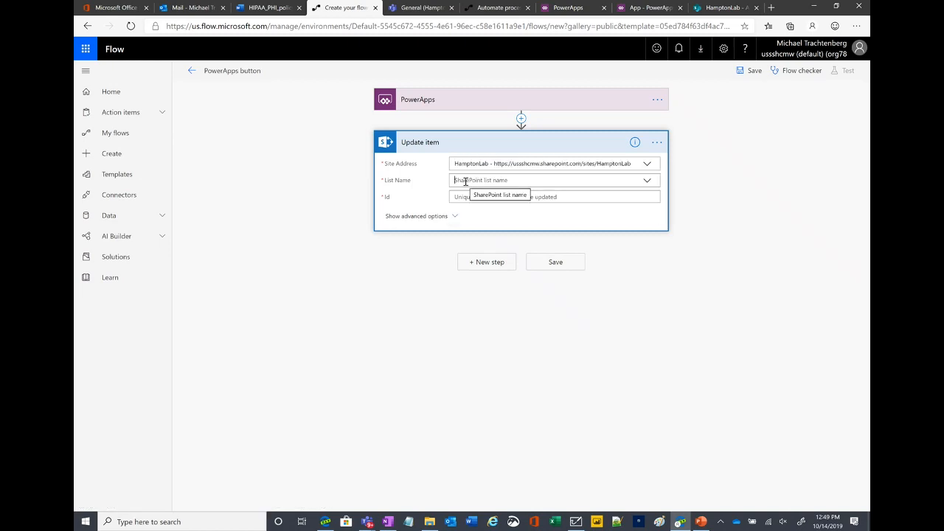
left_click(467, 181)
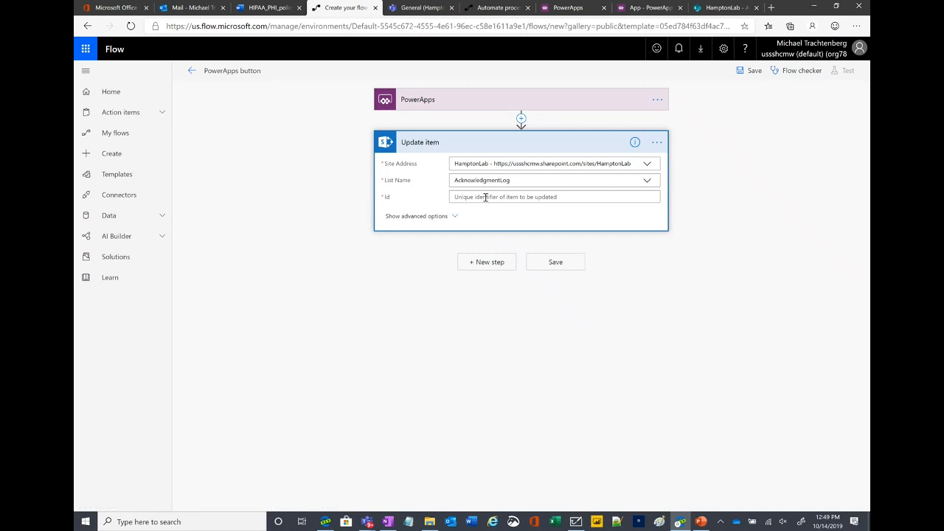
- Fill the Update item action's Title and Id fields with the "Ask in PowerApps" dynamic content
left_click(485, 199)
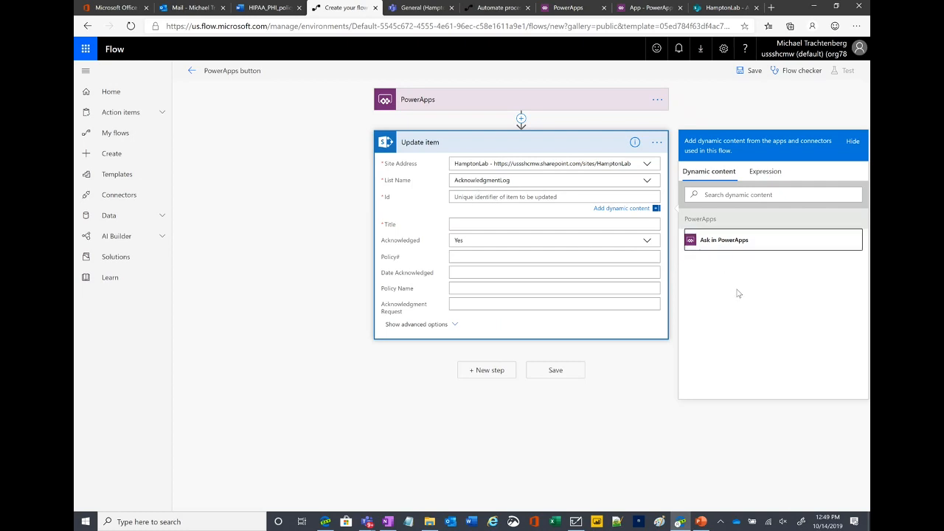
left_click(711, 196)
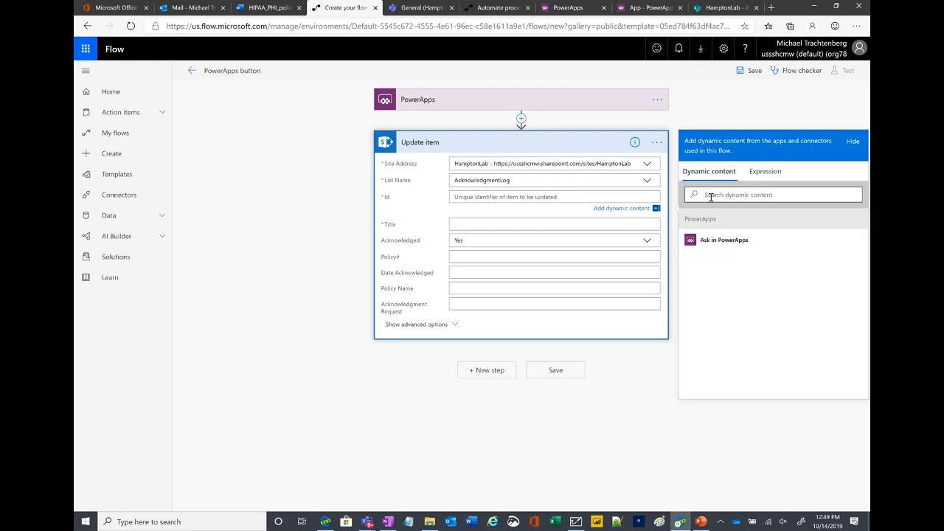
left_click(513, 196)
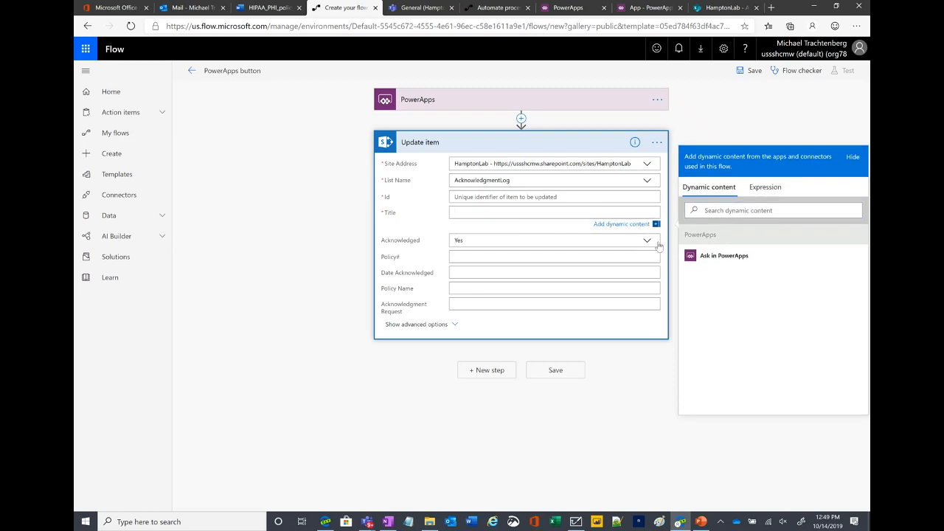
left_click(697, 211)
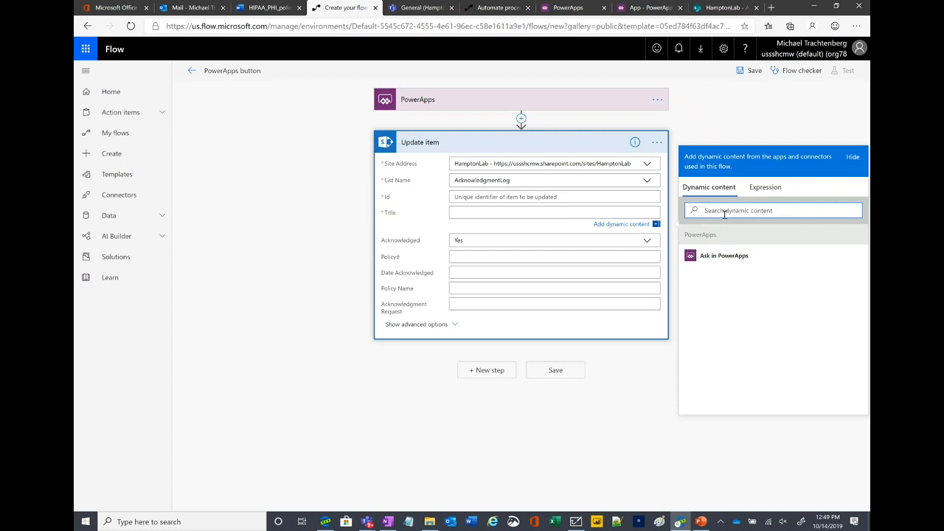
left_click(763, 211)
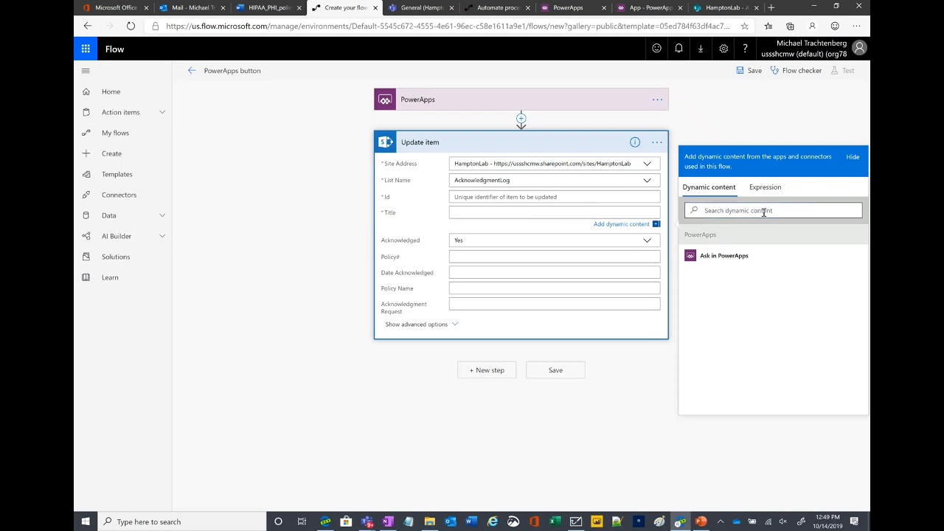
type("tit")
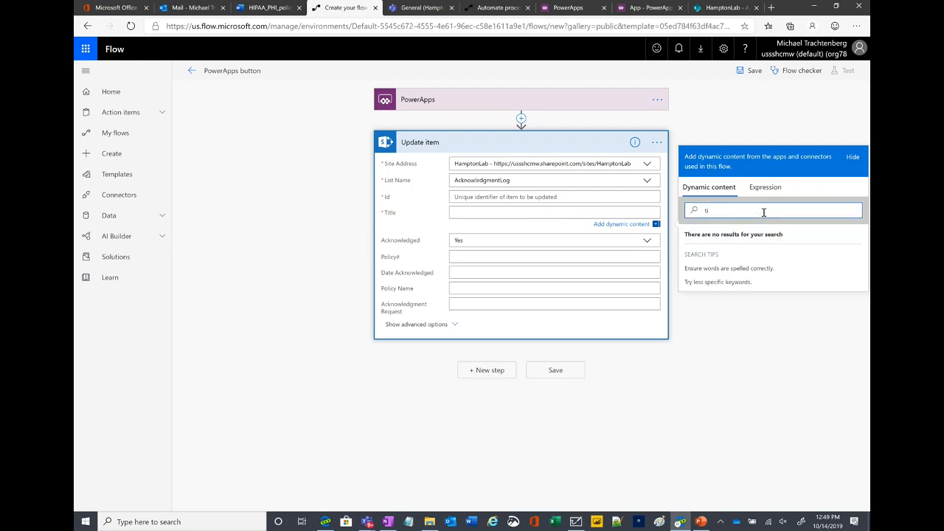
key("BackSpace")
key("BackSpace")
left_click(724, 255)
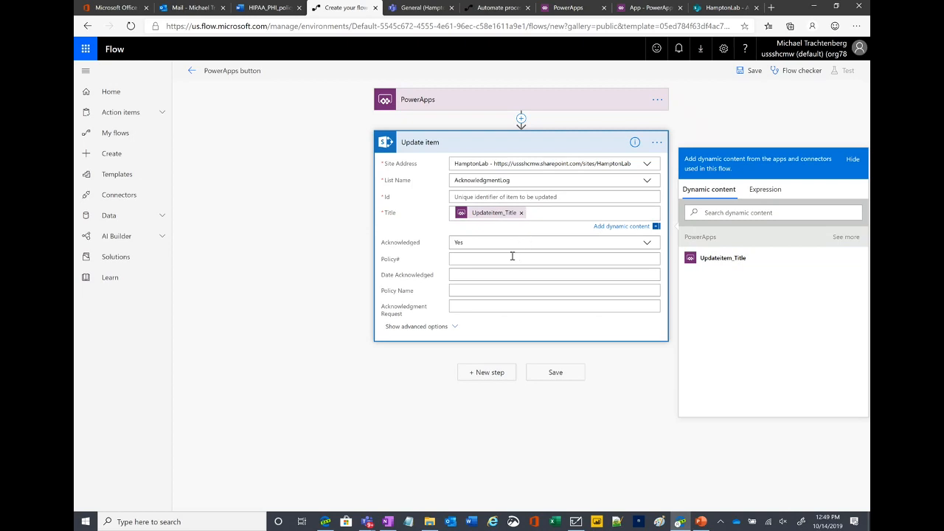
left_click(525, 196)
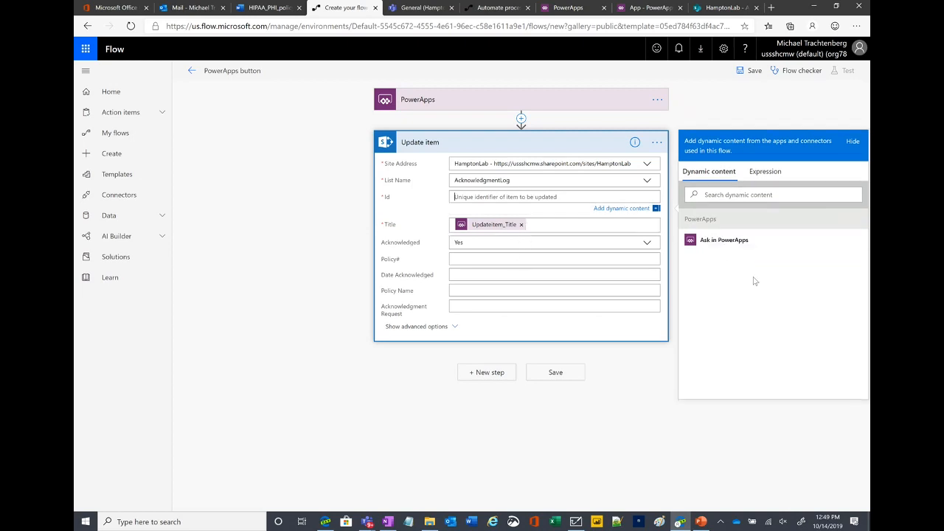
left_click(723, 242)
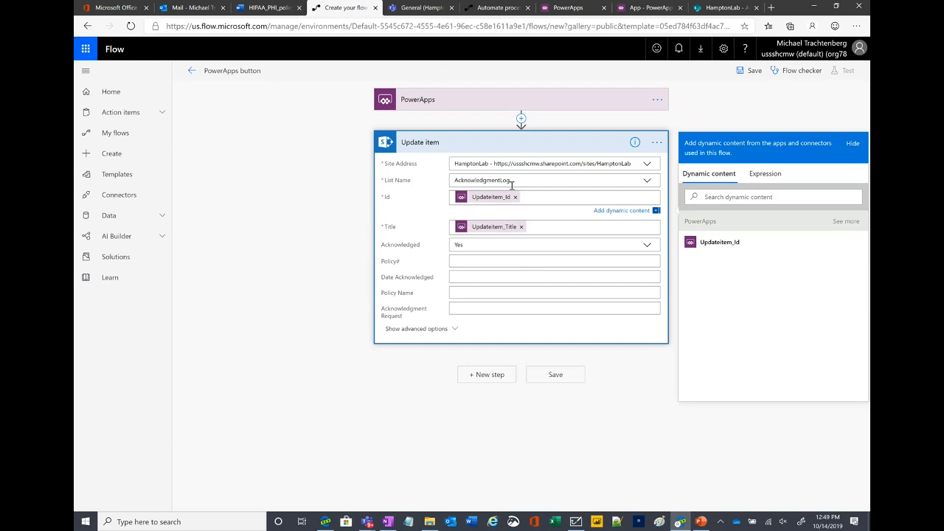
- Switch to the PowerApps editor and attach the PowerAppsbutton flow to the Accept button's OnSelect action
left_click(636, 9)
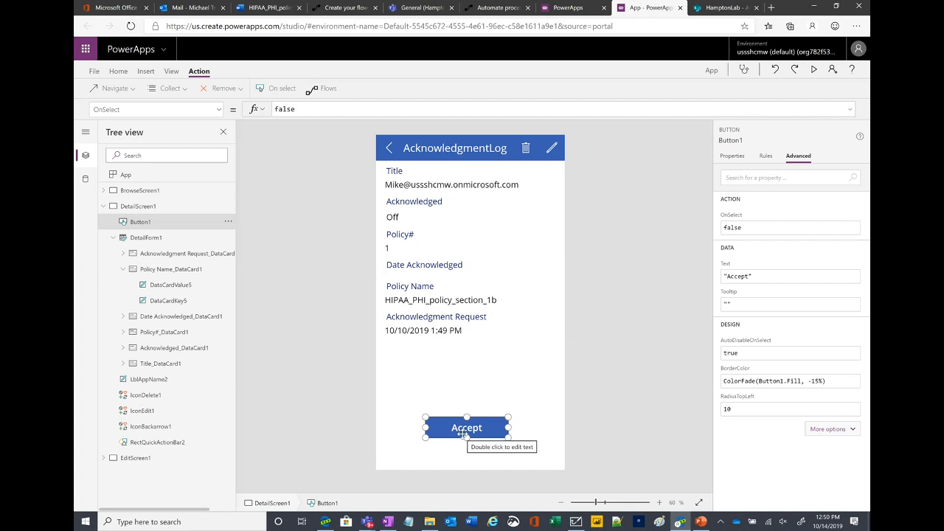
left_click(325, 90)
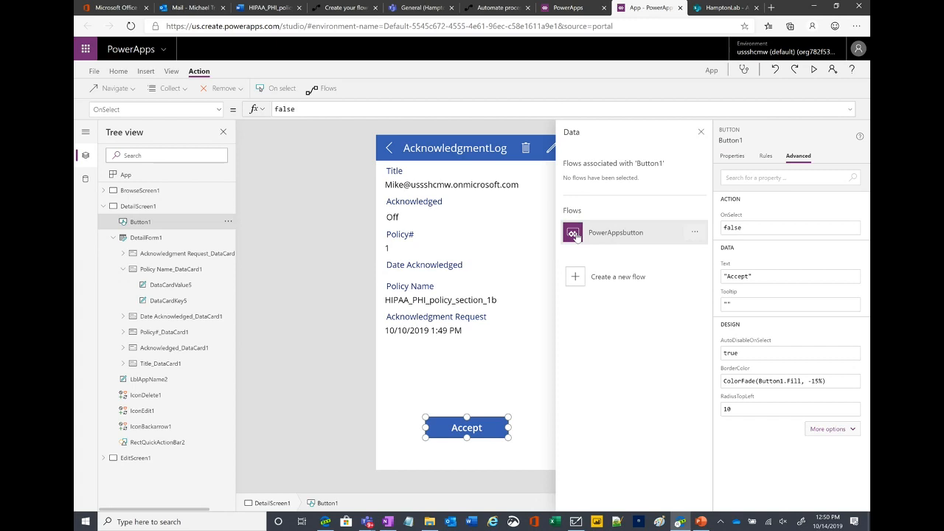
left_click(576, 236)
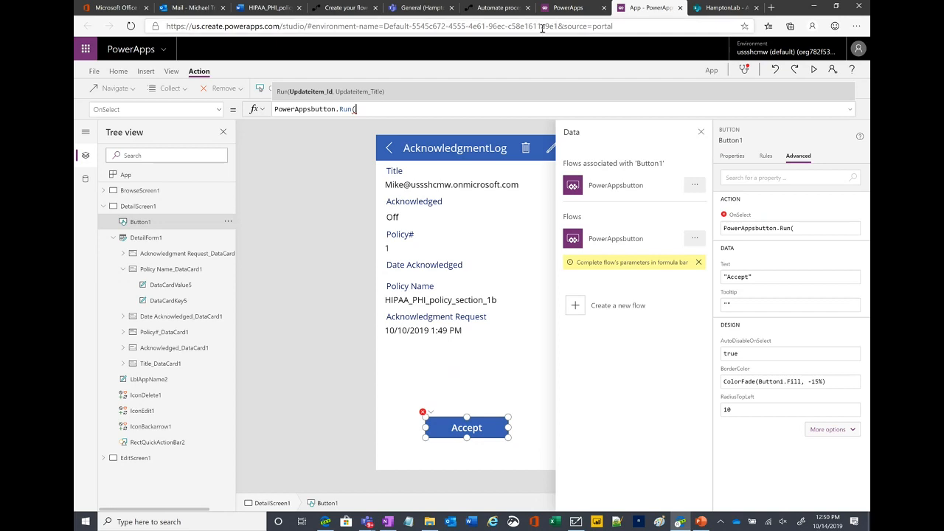
- Compare the flow's Id and Title inputs with the detail form's Policy Name, Date Acknowledged and Title data card values
left_click(340, 9)
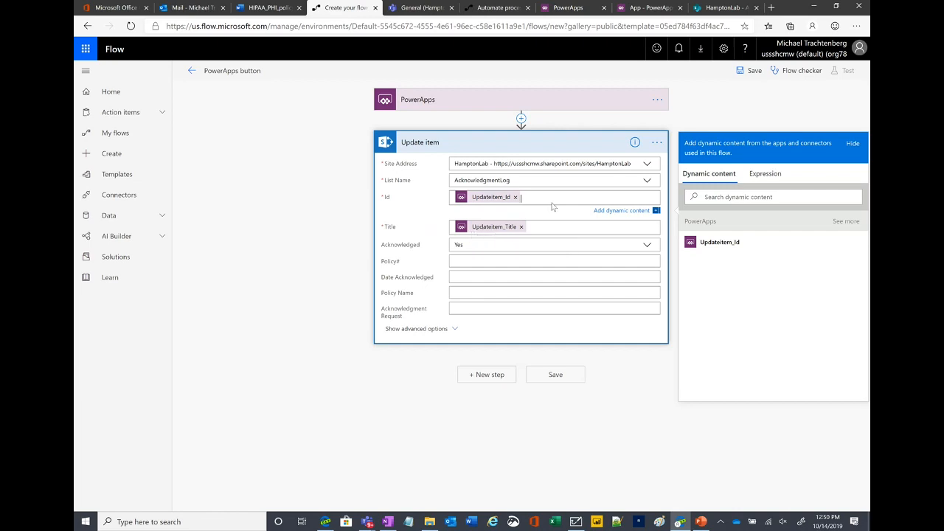
left_click(651, 8)
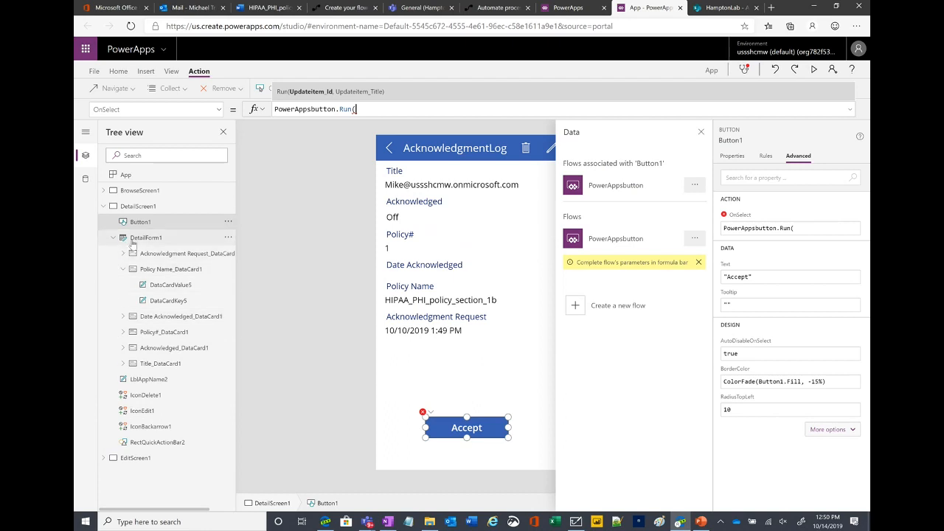
left_click(153, 288)
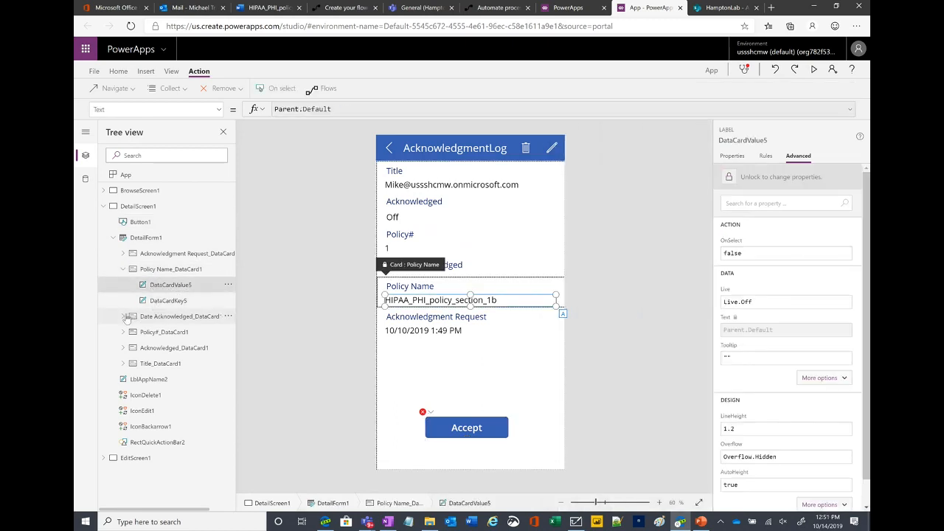
left_click(125, 317)
left_click(167, 333)
left_click(426, 187)
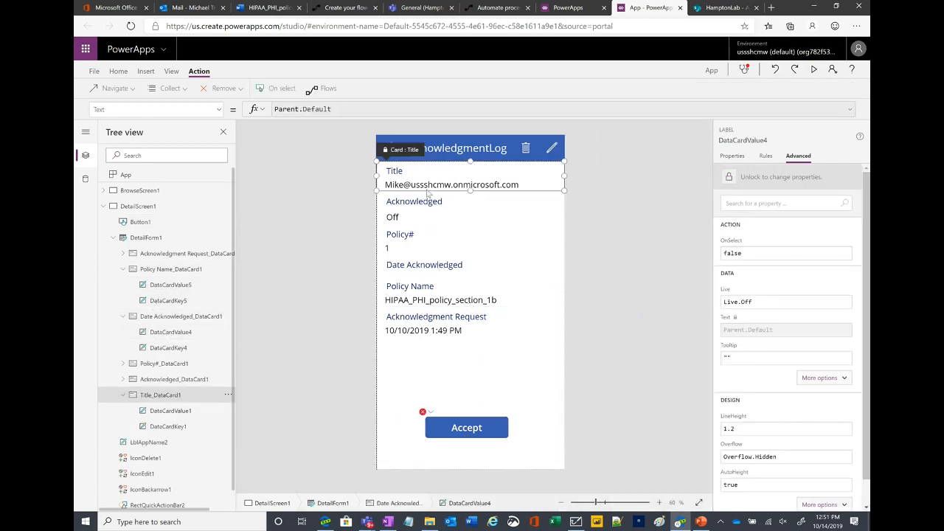
left_click(171, 411)
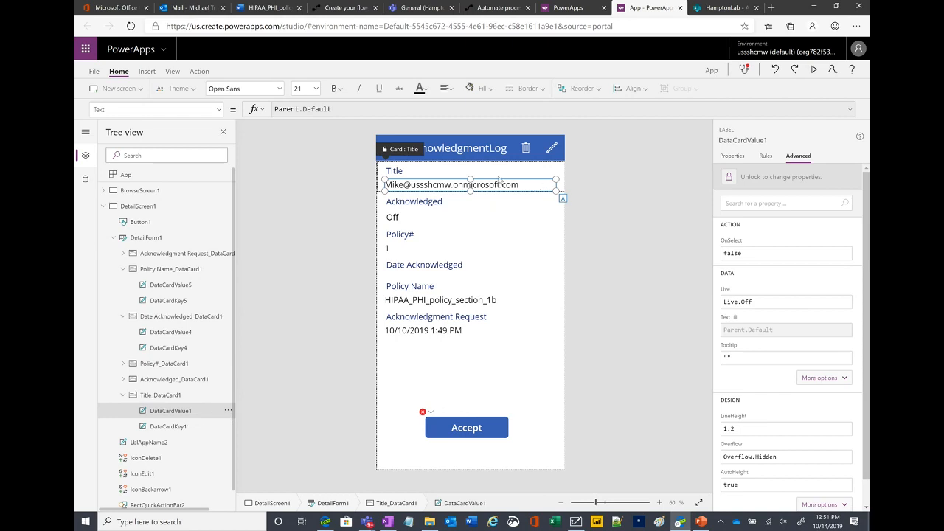
scroll(190, 418, "down", 1)
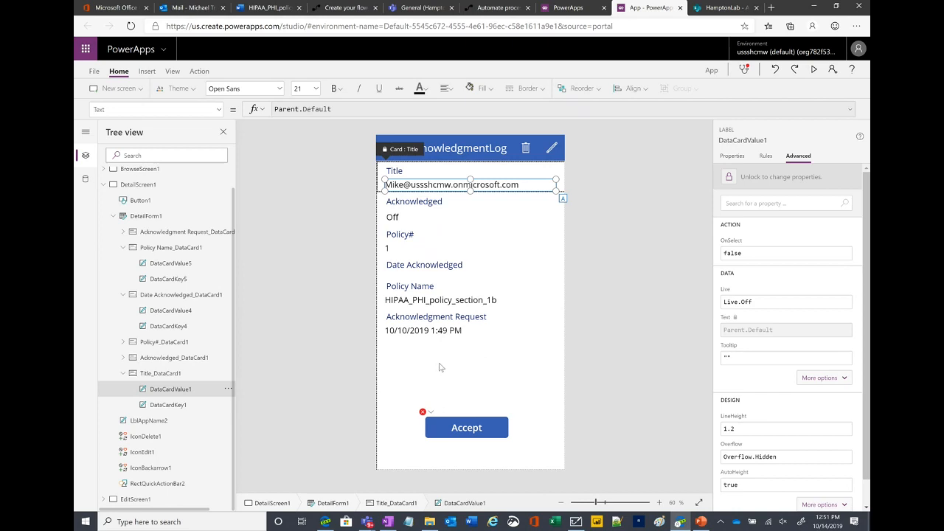
- Close the current app without saving and open the existing Acknowledgment App for editing, overriding its locked session
left_click(679, 7)
key("Return")
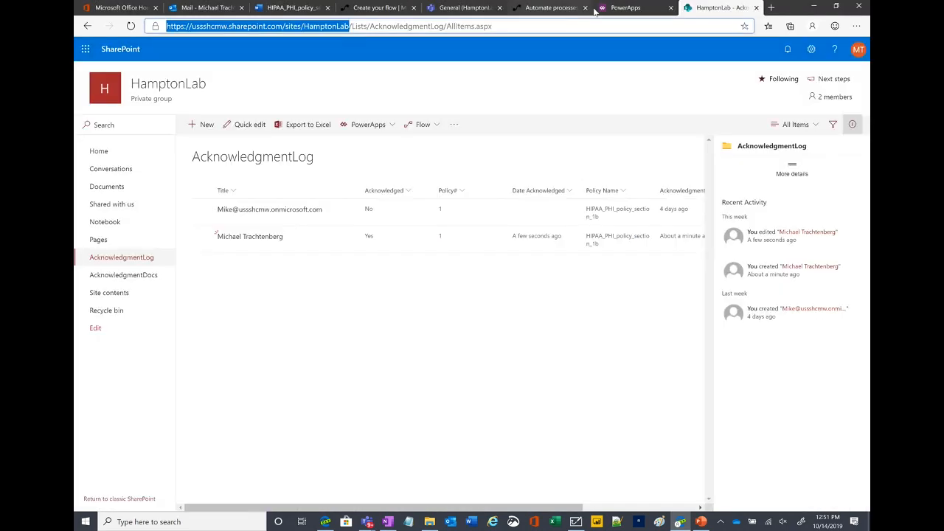
left_click(613, 8)
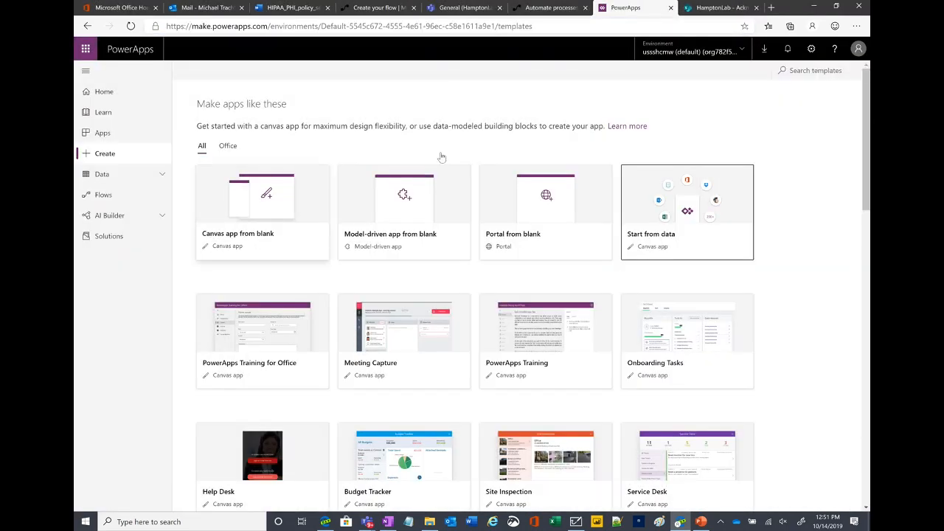
left_click(101, 135)
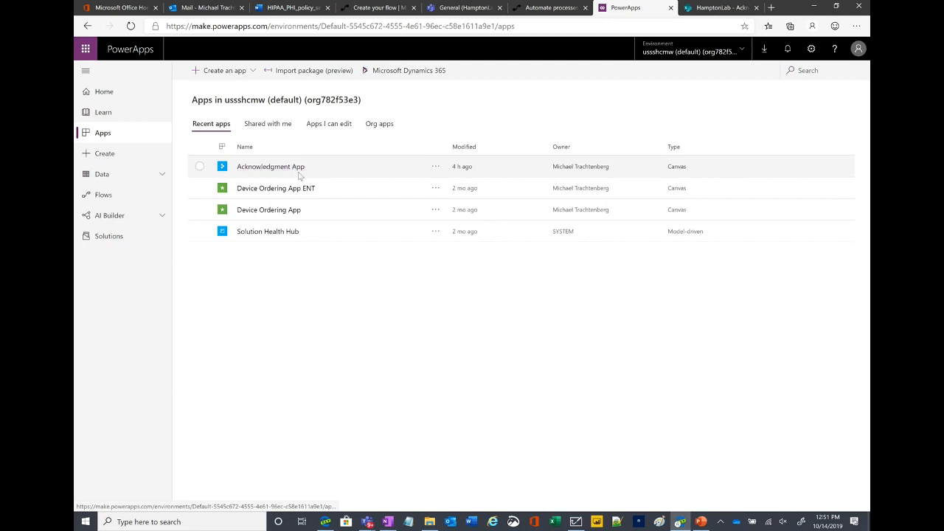
left_click(435, 166)
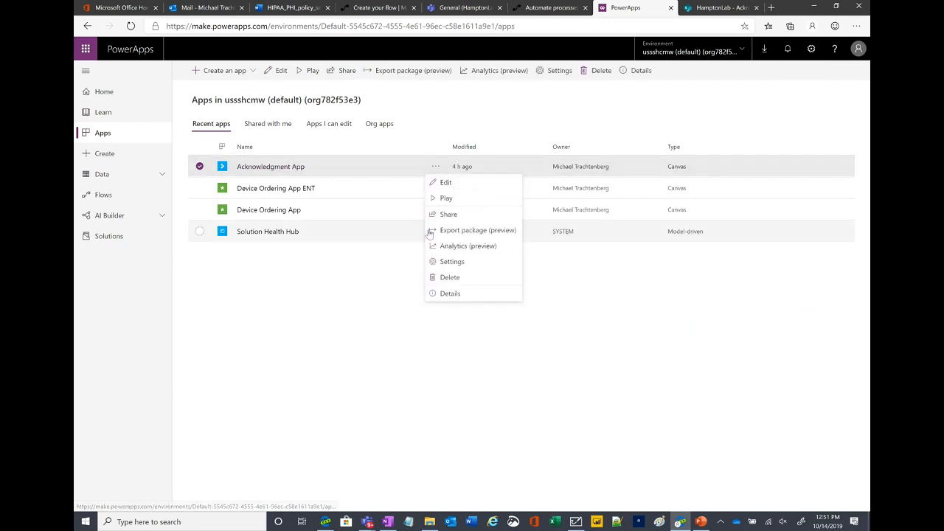
left_click(439, 186)
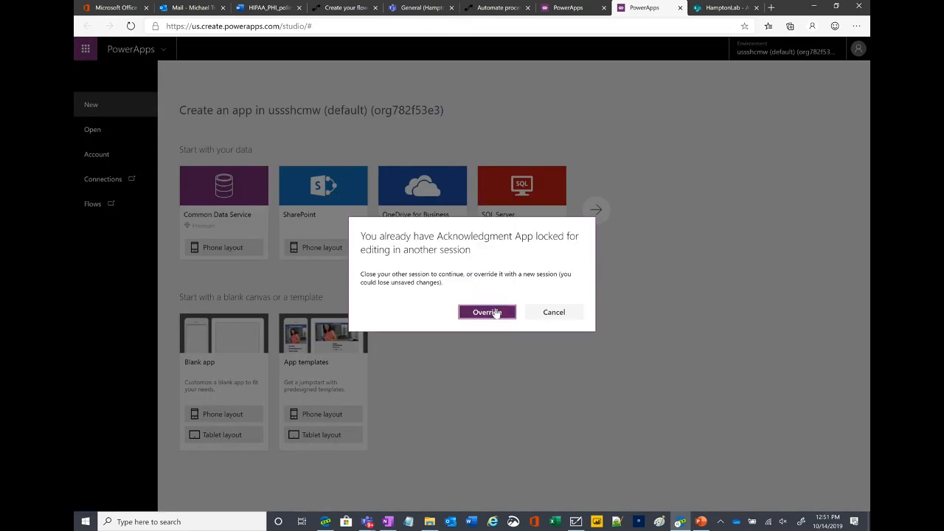
left_click(496, 313)
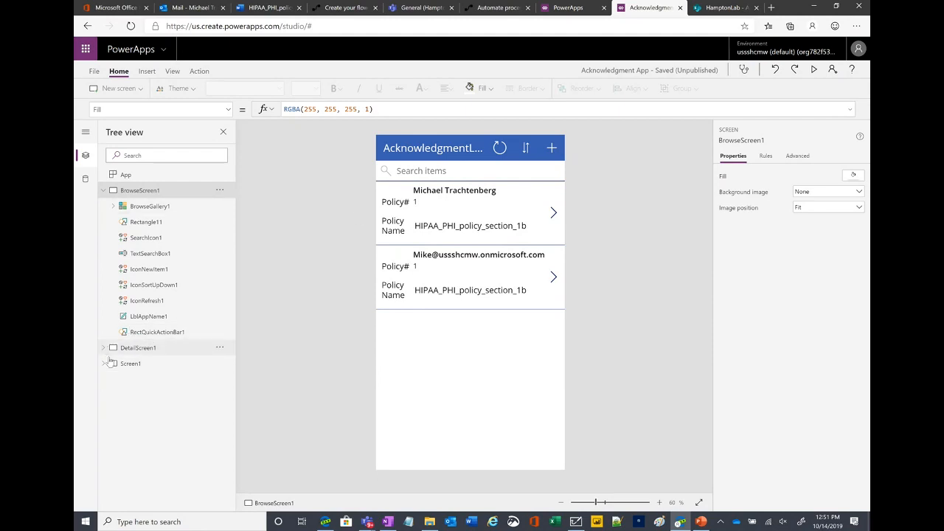
- Preview the app, accept the policy on the second acknowledgment record, return to the list, and switch back to the flow editor
left_click(813, 70)
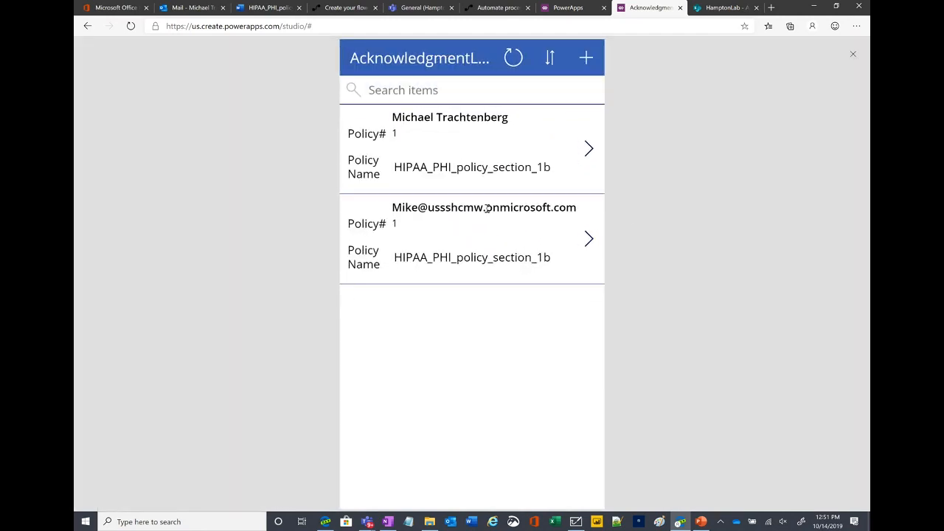
left_click(588, 238)
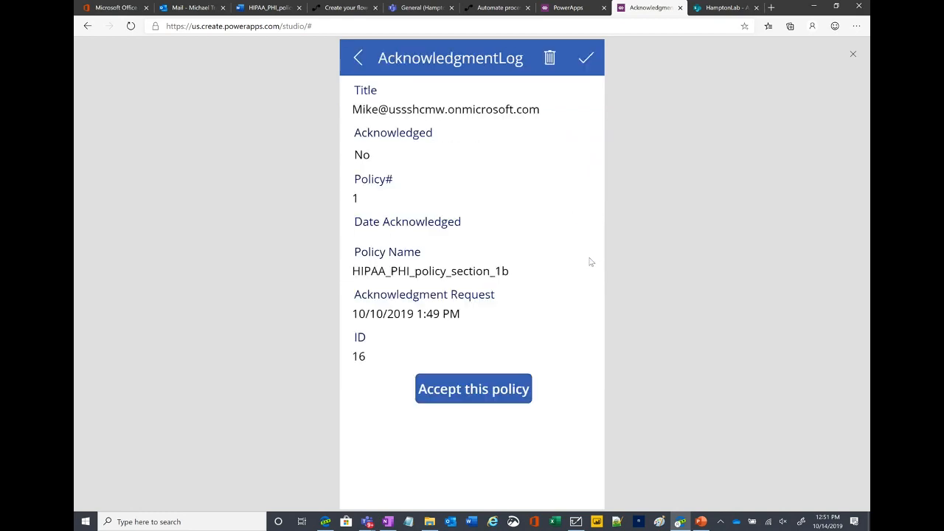
left_click(453, 396)
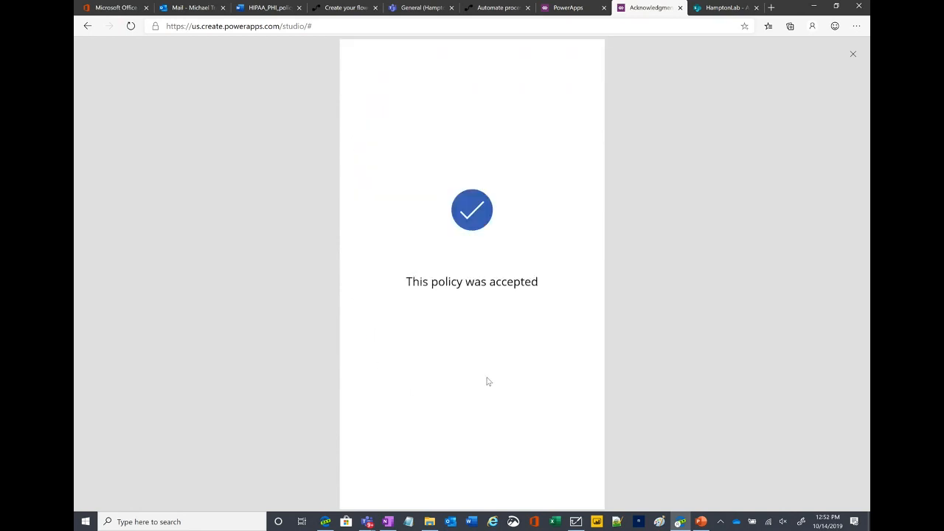
left_click(468, 215)
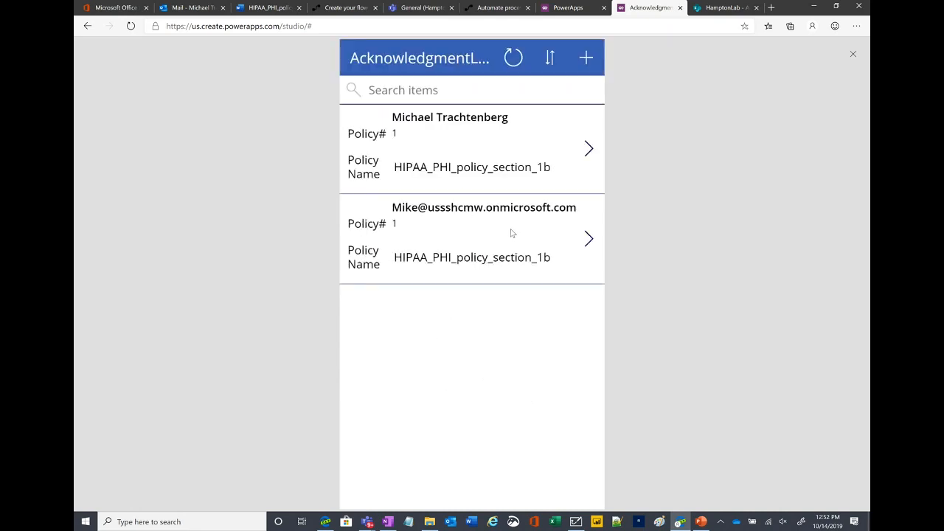
left_click(347, 9)
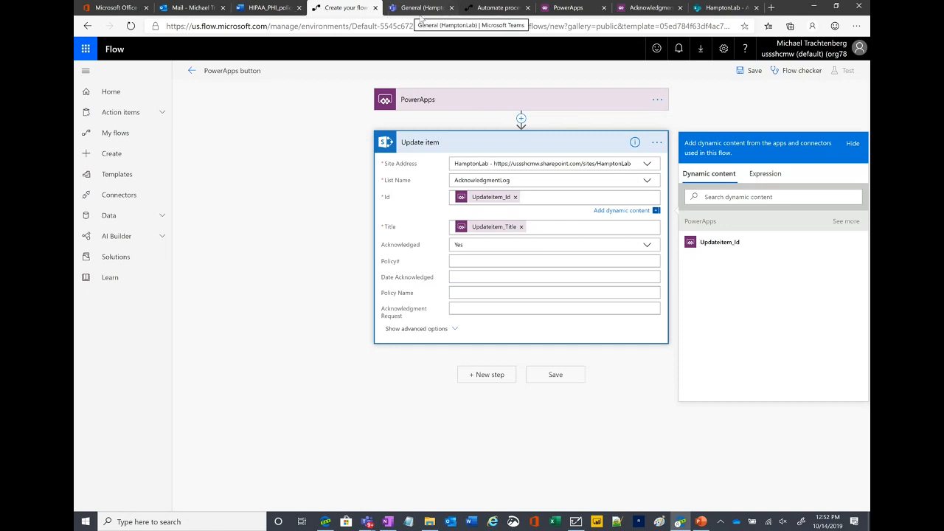
- Reload the AcknowledgmentLog list in SharePoint, return to PowerApps, and accept the policy on the first record in the app preview
left_click(726, 8)
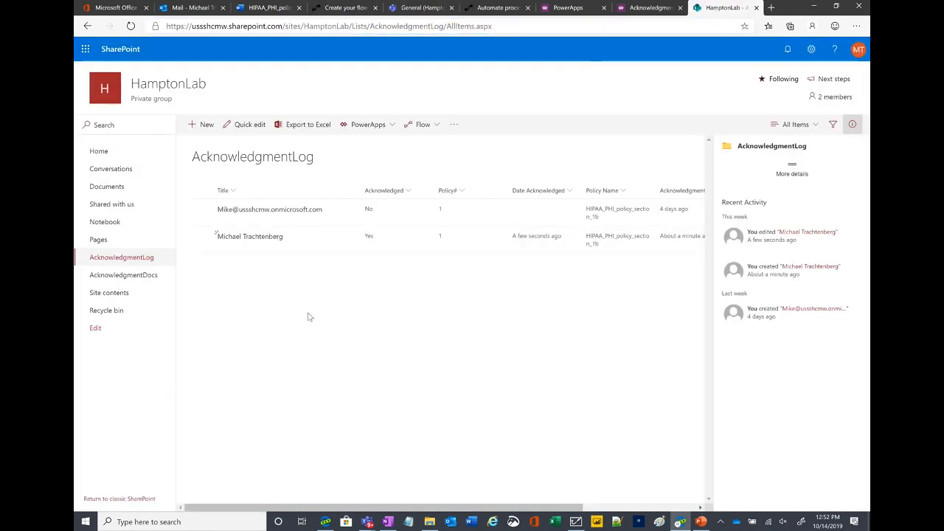
left_click(131, 26)
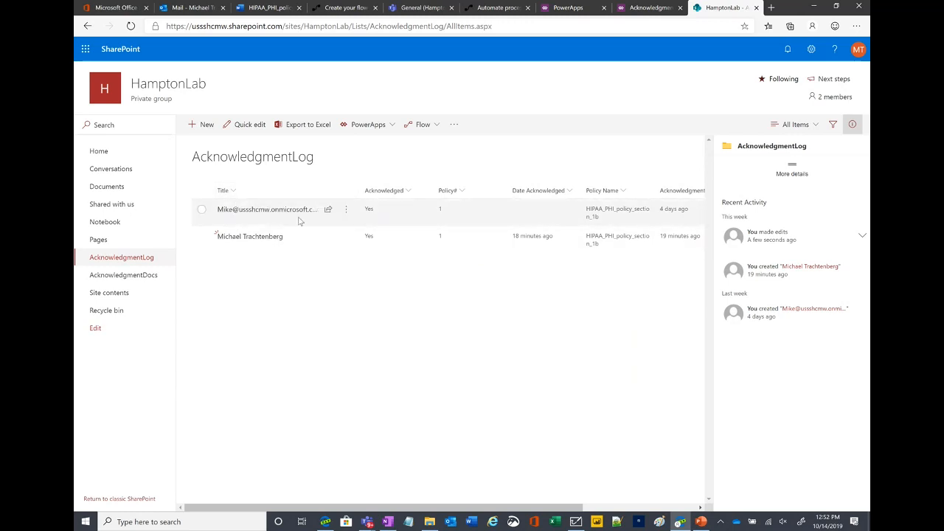
left_click(663, 9)
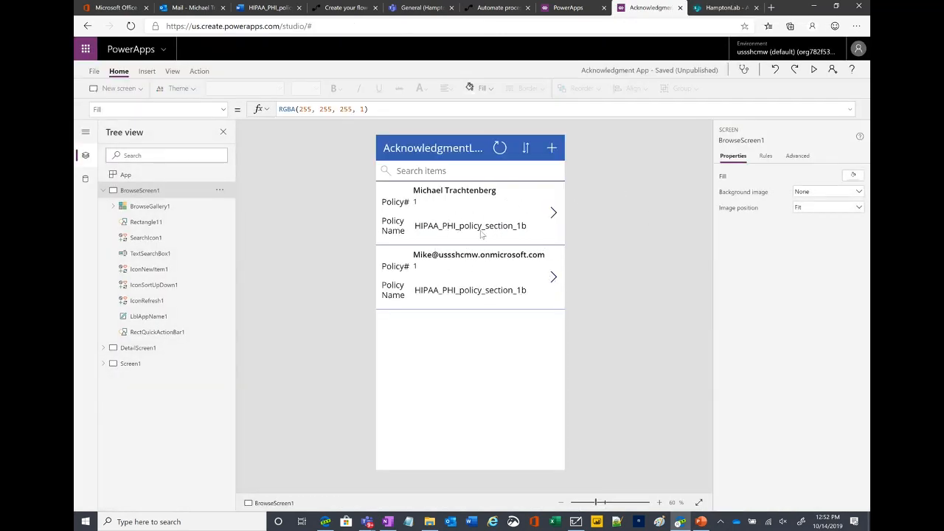
left_click(815, 69)
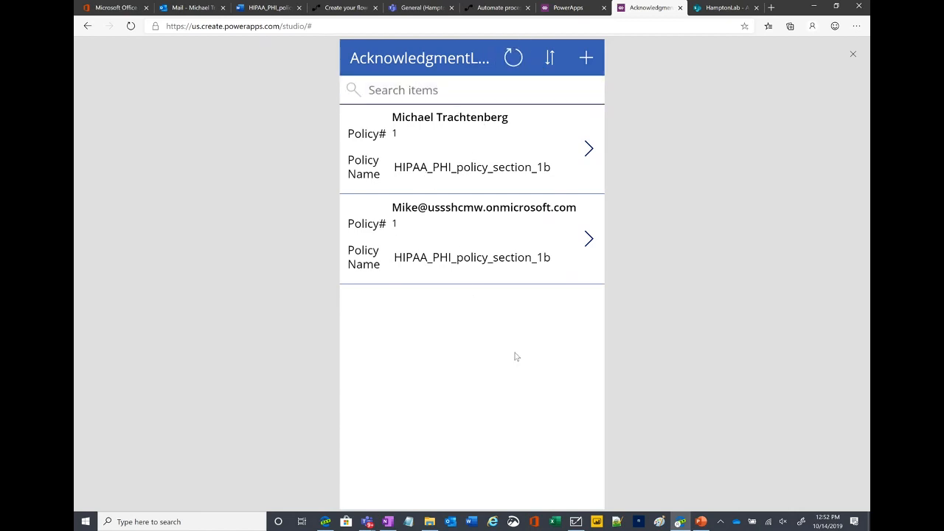
left_click(588, 149)
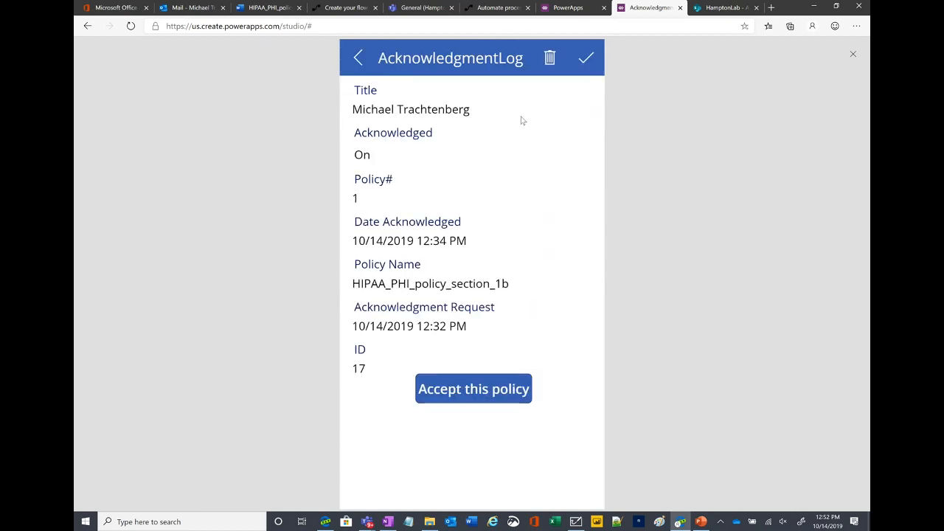
left_click(454, 390)
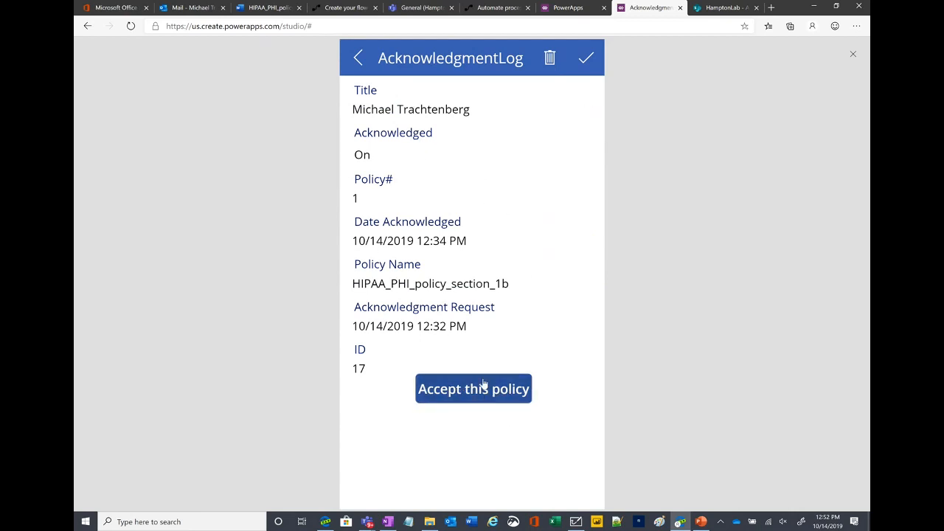
left_click(852, 56)
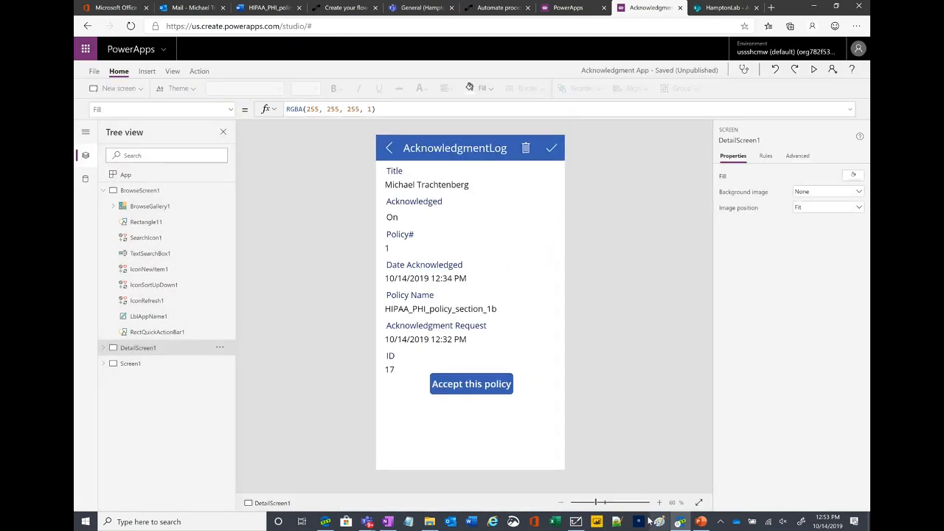
- Review the acknowledgment process sketch in Microsoft Whiteboard and return to the browser
left_click(576, 522)
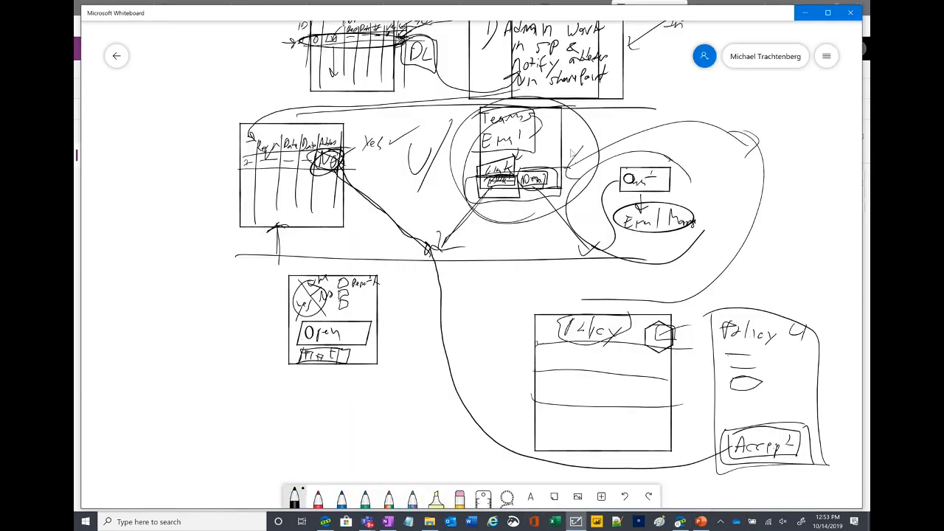
left_click(805, 12)
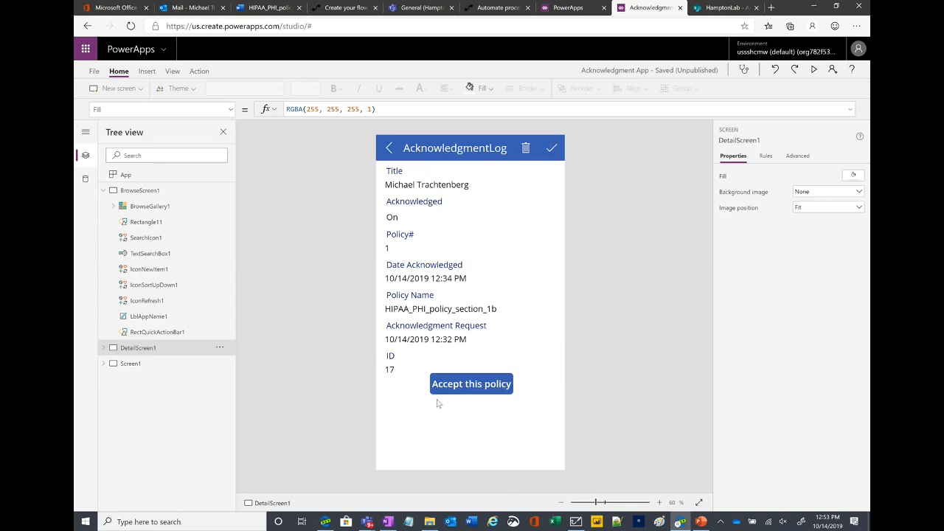
- Switch to Power BI from the Office 365 home page and open the AttestWeb report in My workspace for editing
left_click(129, 7)
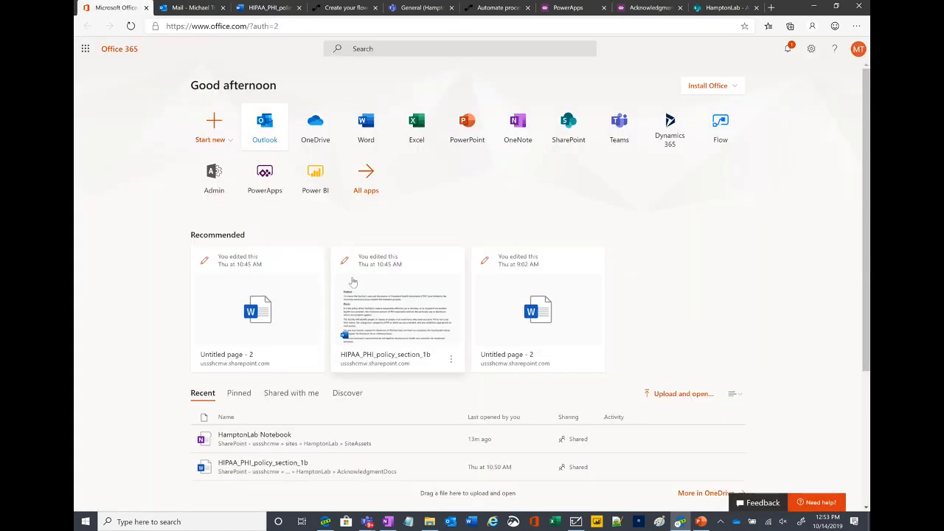
left_click(315, 176)
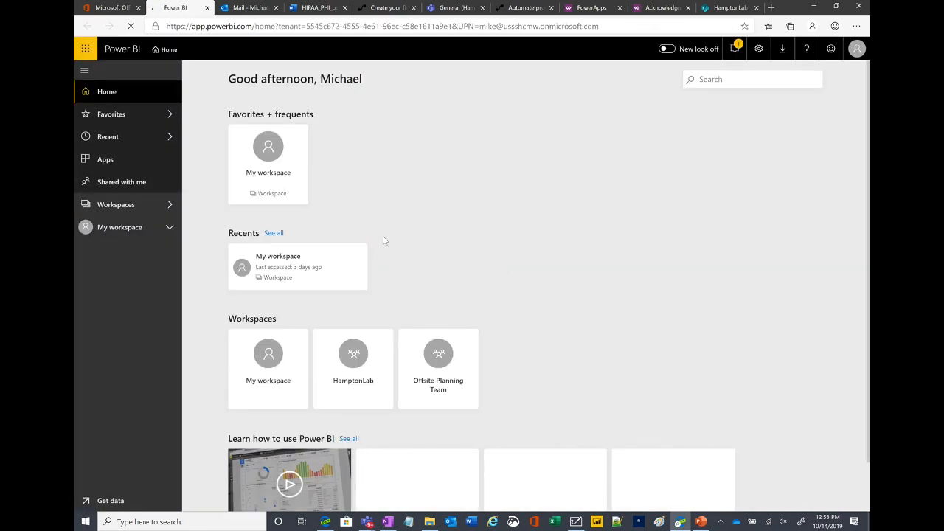
left_click(129, 234)
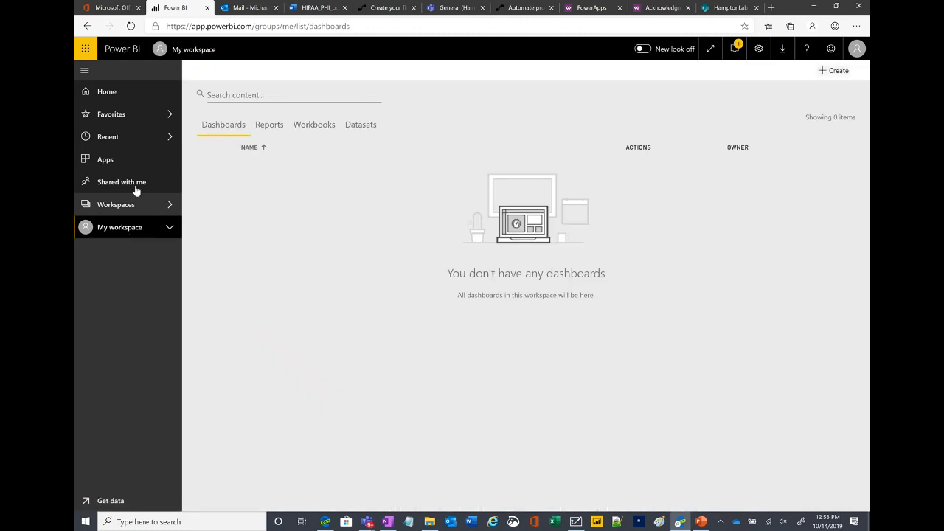
left_click(271, 125)
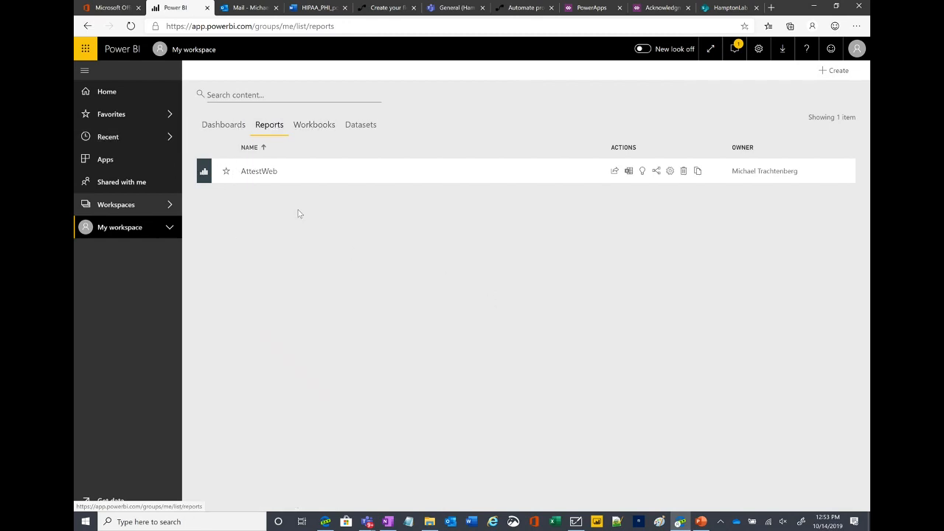
left_click(274, 171)
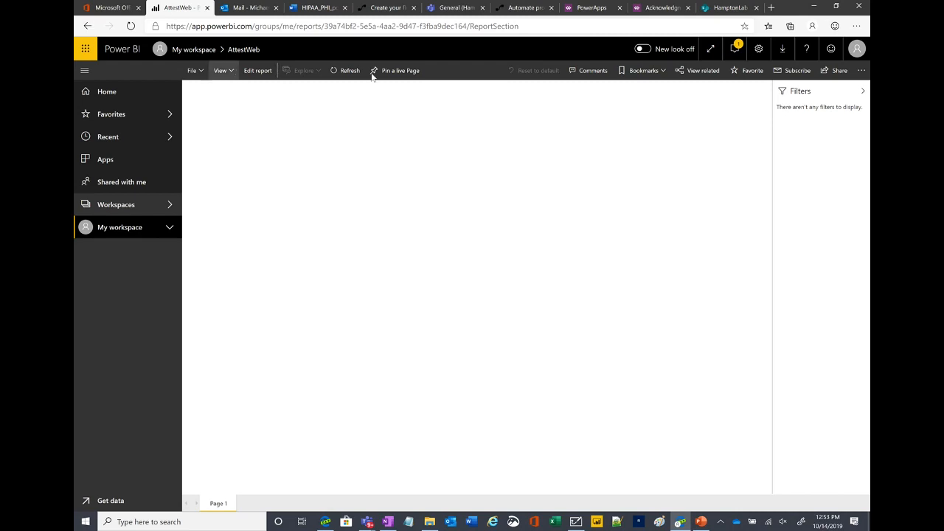
left_click(195, 70)
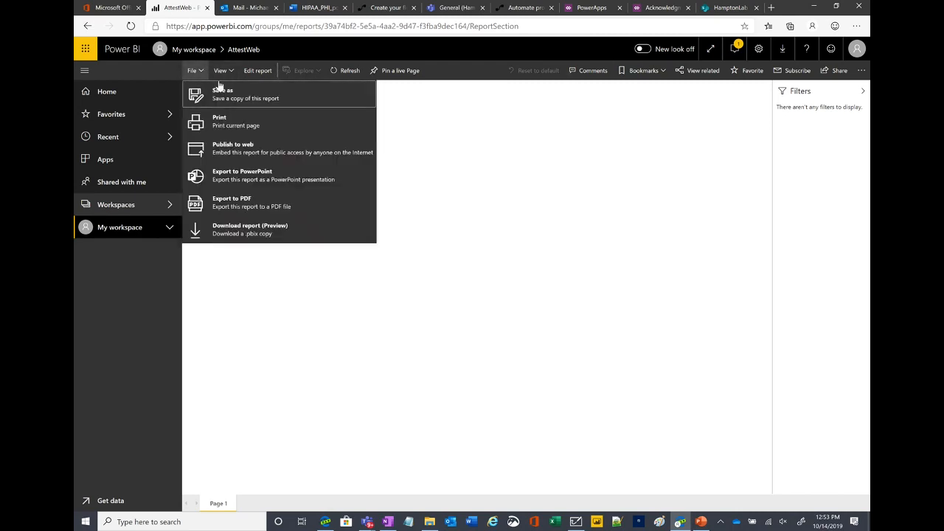
left_click(477, 163)
left_click(263, 71)
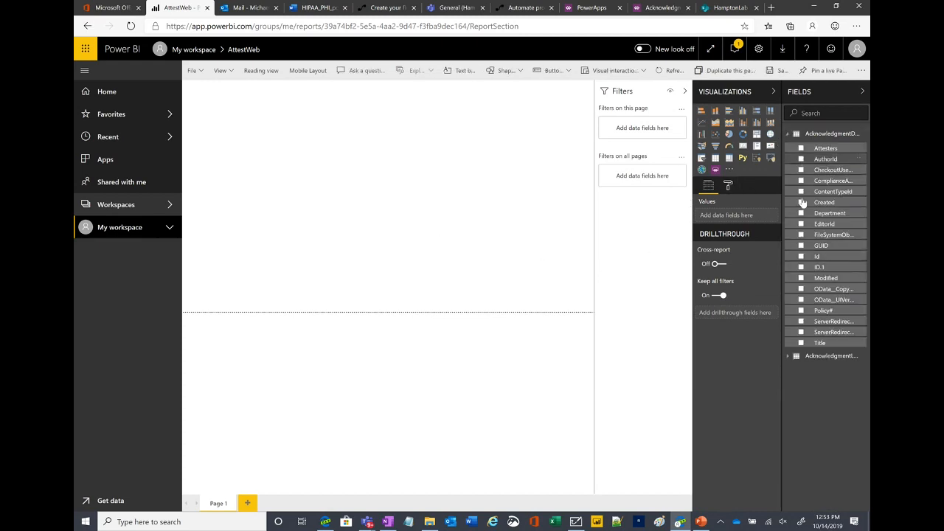
- Expand only the AcknowledgmentLog fields and add an enlarged blank table visual to Page 1
left_click(788, 357)
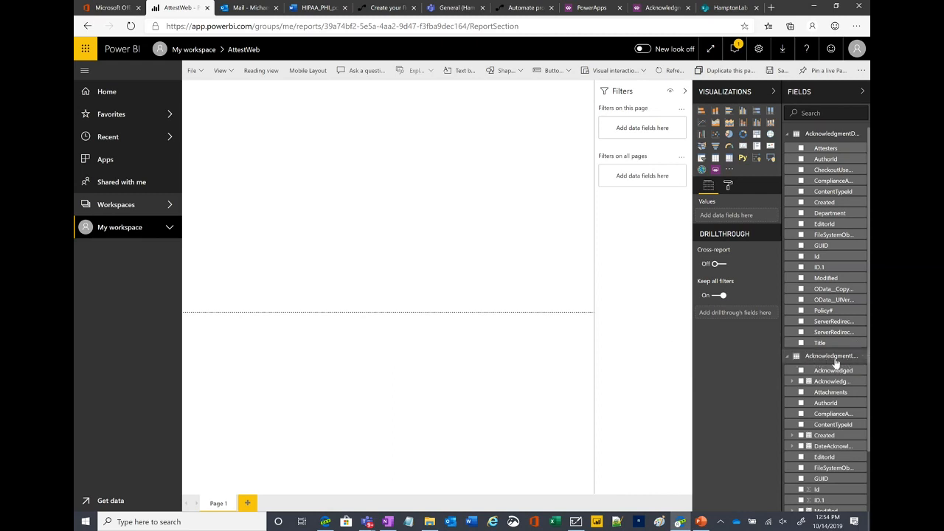
left_click(788, 134)
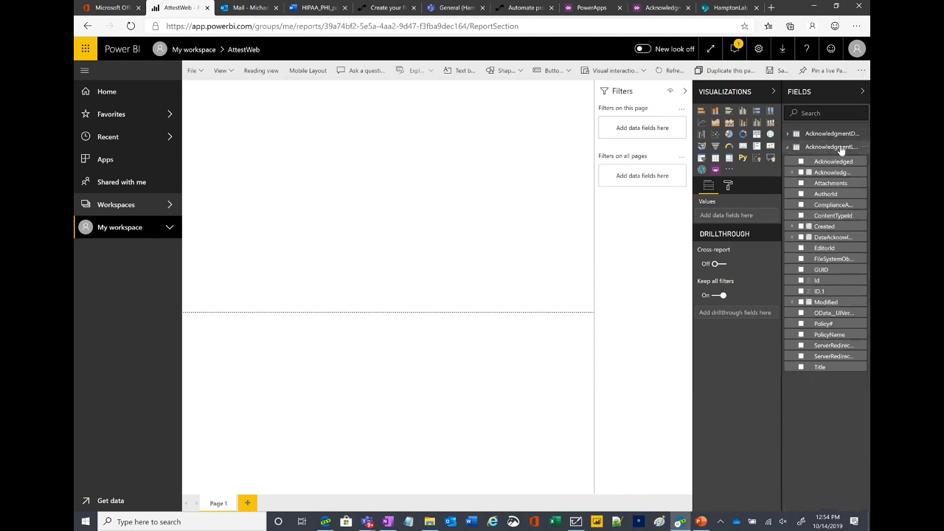
left_click(716, 159)
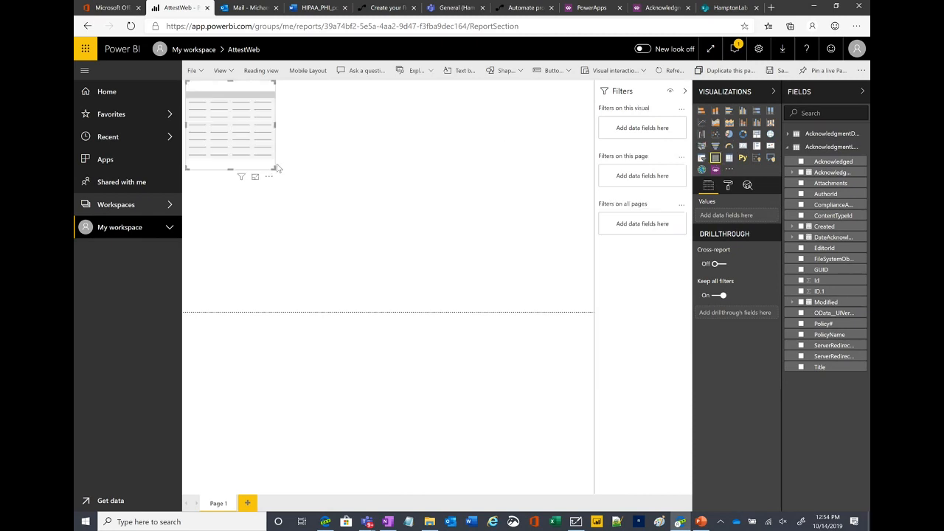
left_click_drag(273, 166, 351, 190)
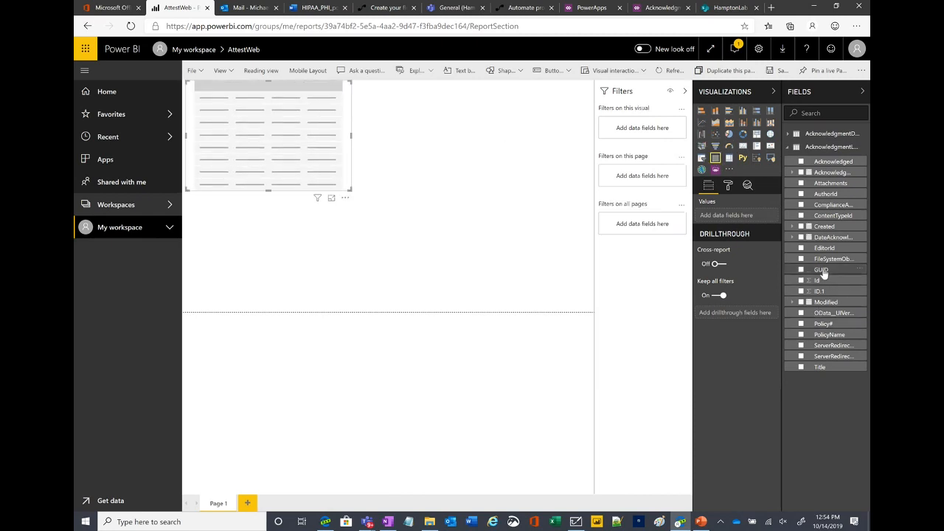
- Add the Title, Acknowledged, AcknowledgmentRequest date and PolicyName fields to the table and make the visual wider
left_click(801, 367)
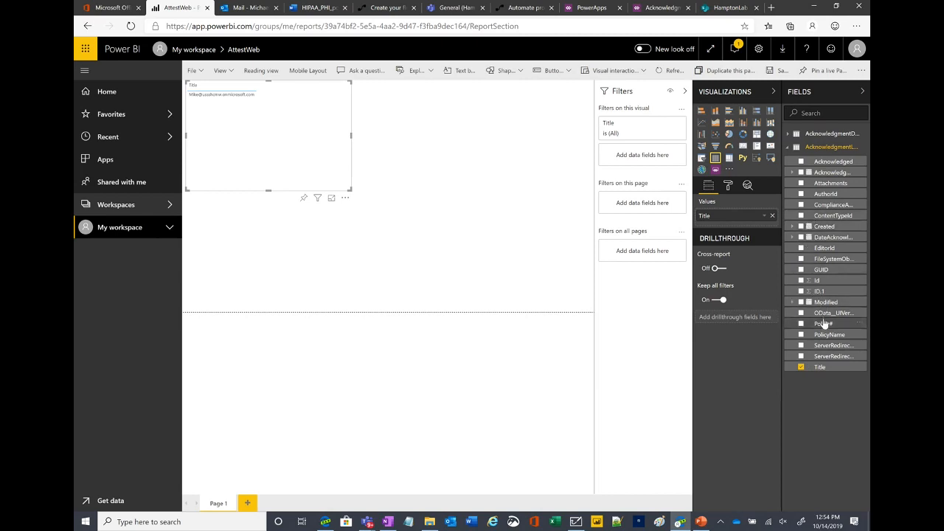
left_click(801, 161)
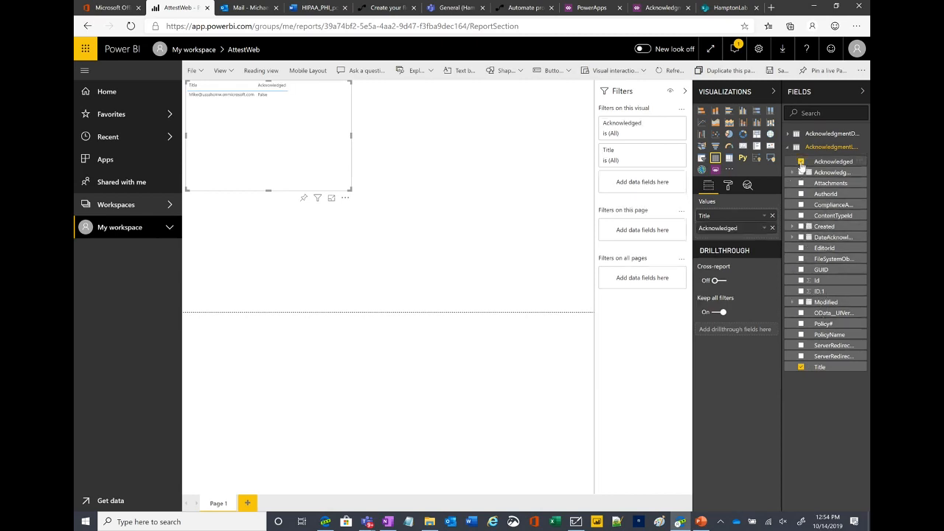
left_click(801, 172)
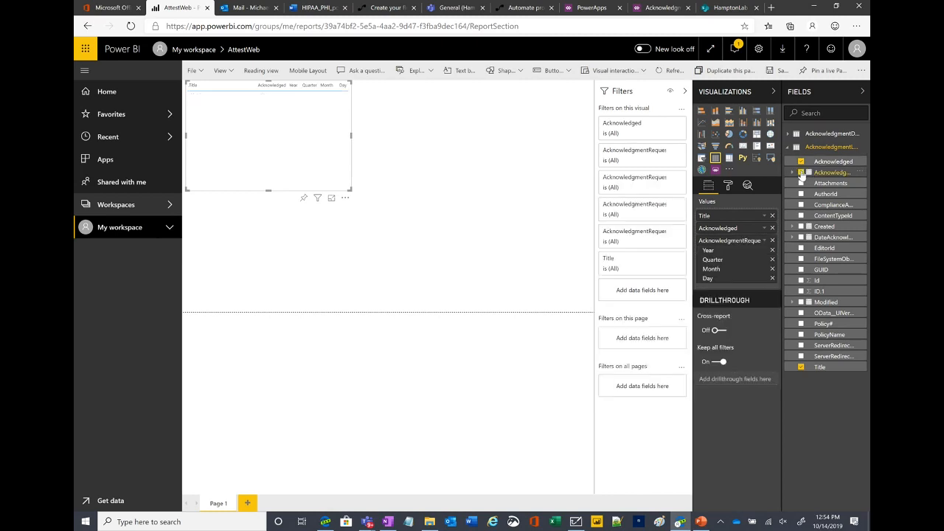
left_click_drag(351, 191, 412, 160)
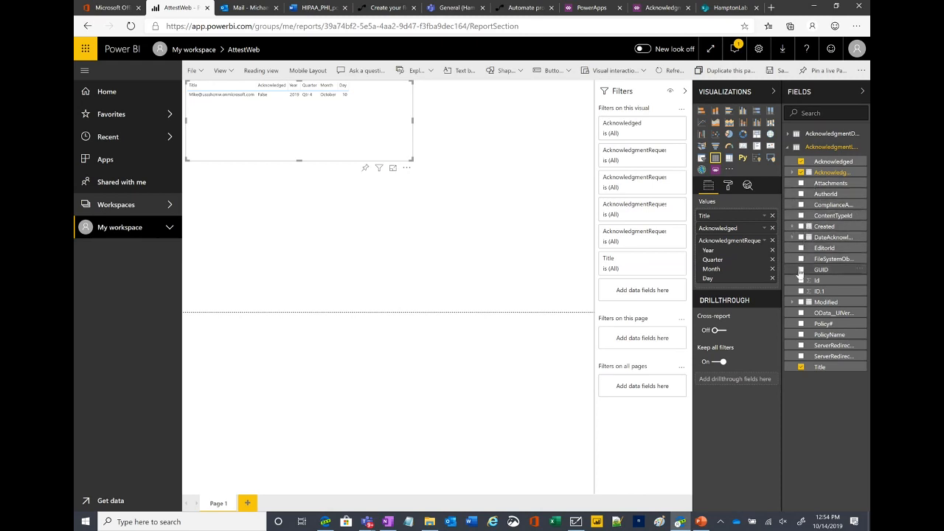
left_click(800, 334)
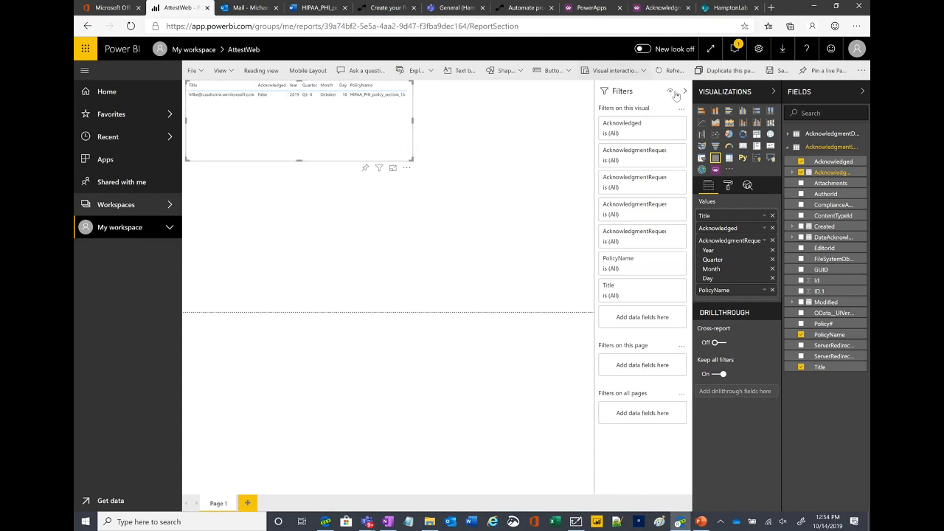
- Save the report while switching to the AttestWeb dataset in My workspace, and refresh that dataset immediately
left_click(169, 228)
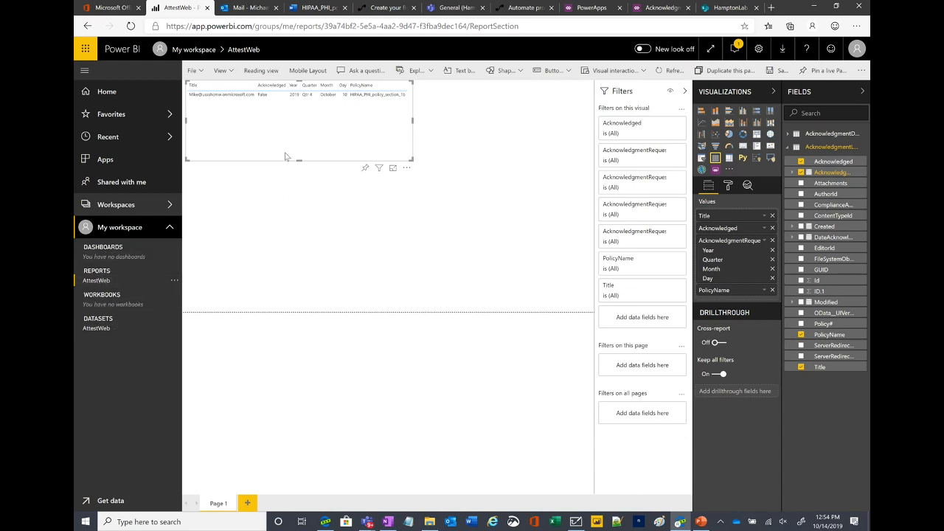
left_click(103, 328)
left_click(507, 305)
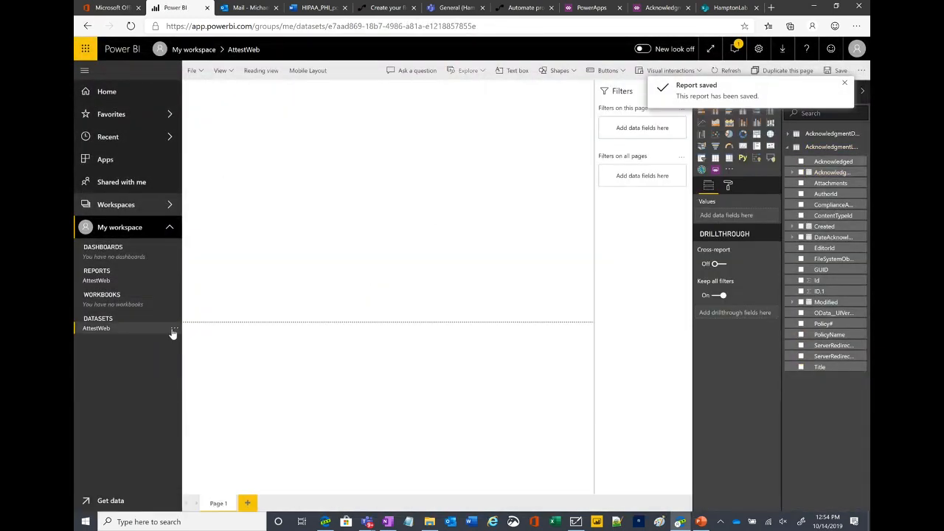
left_click(173, 329)
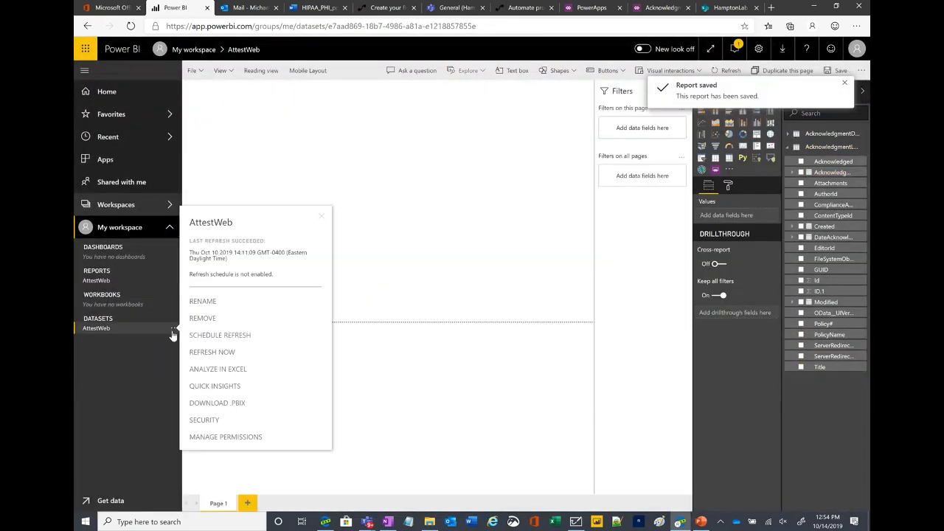
left_click(229, 355)
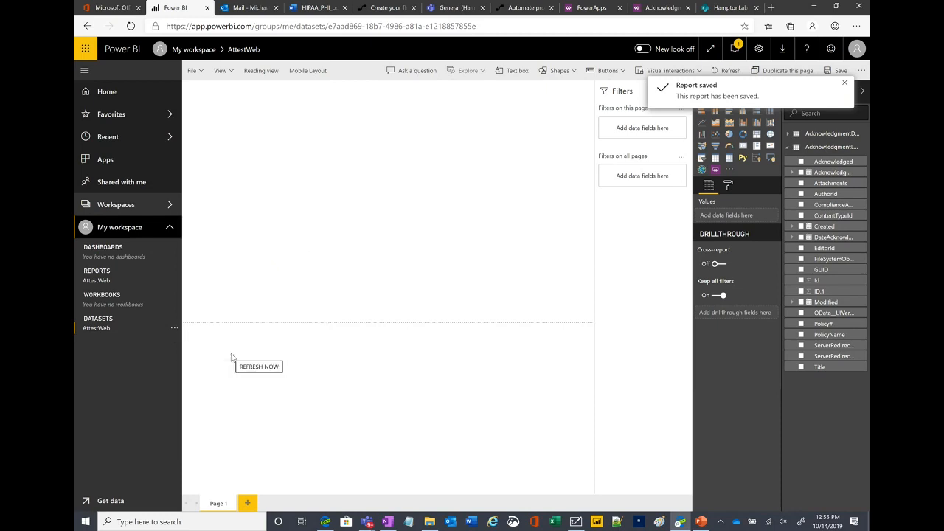
left_click(846, 87)
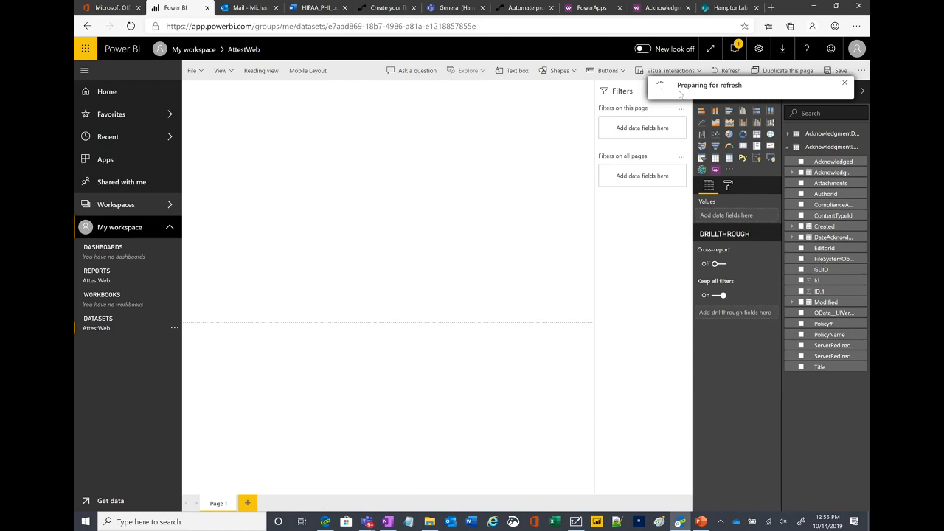
- Reopen the AttestWeb report for editing, reduce the table visual's height and convert it to a slicer
left_click(94, 281)
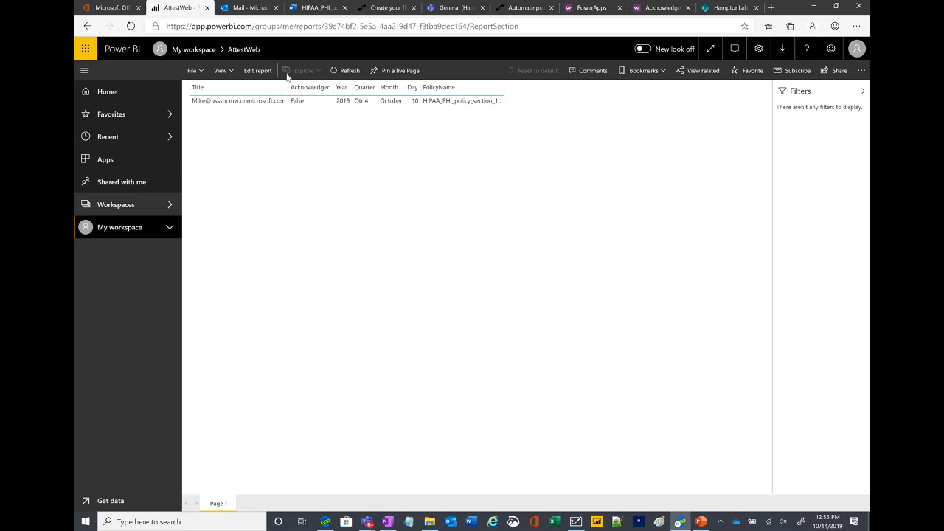
left_click(258, 70)
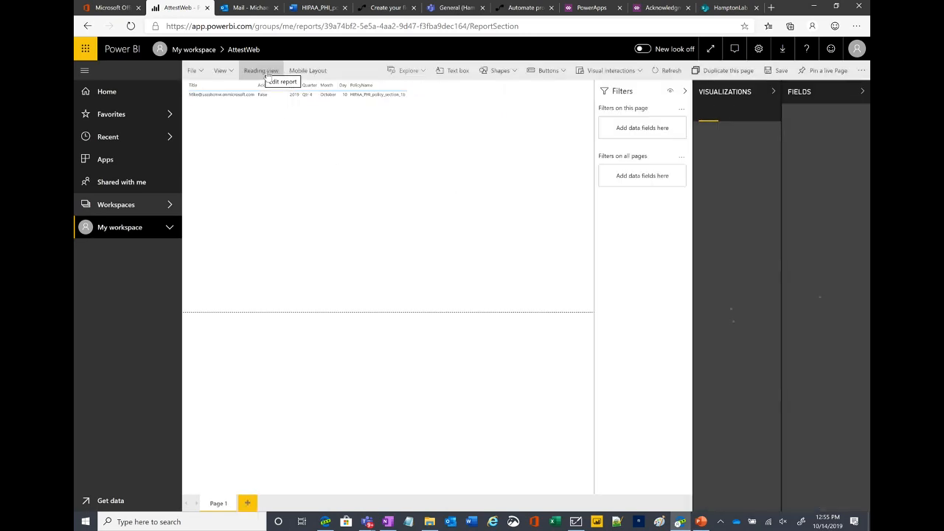
left_click(303, 126)
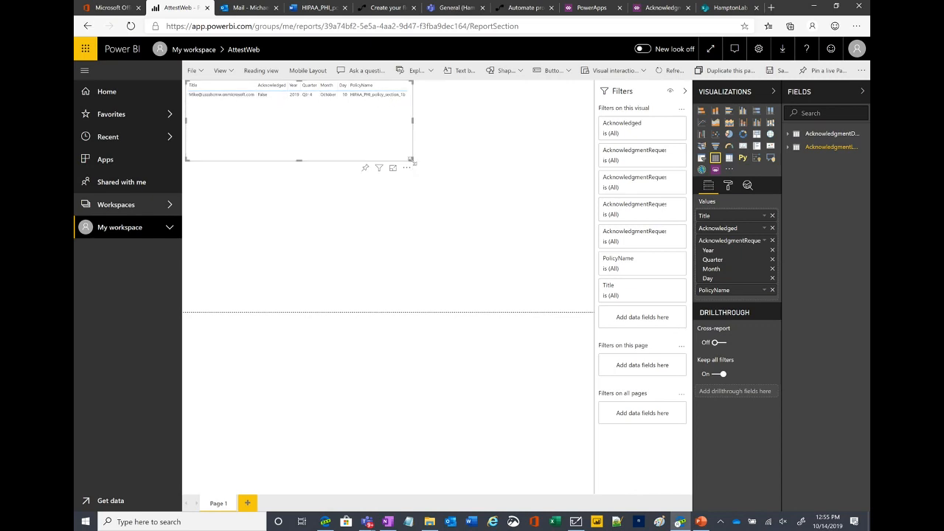
left_click_drag(411, 159, 413, 138)
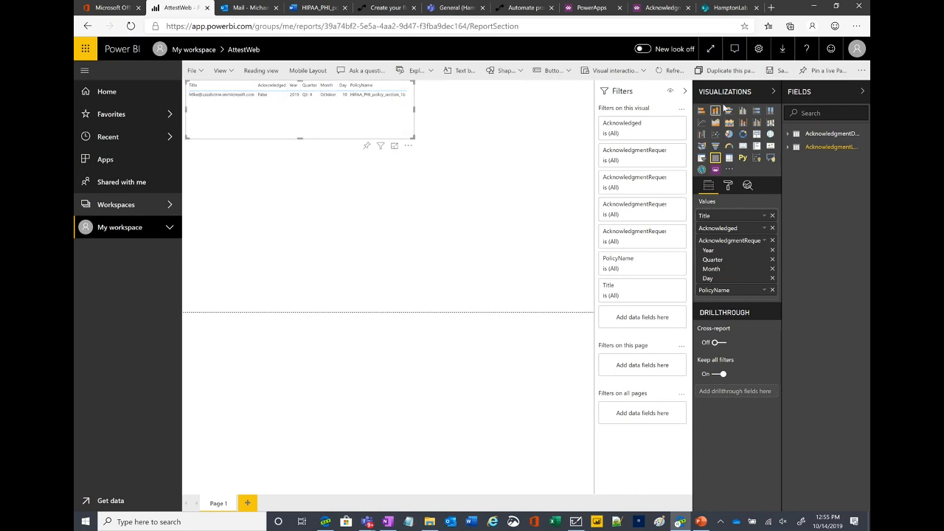
left_click(706, 159)
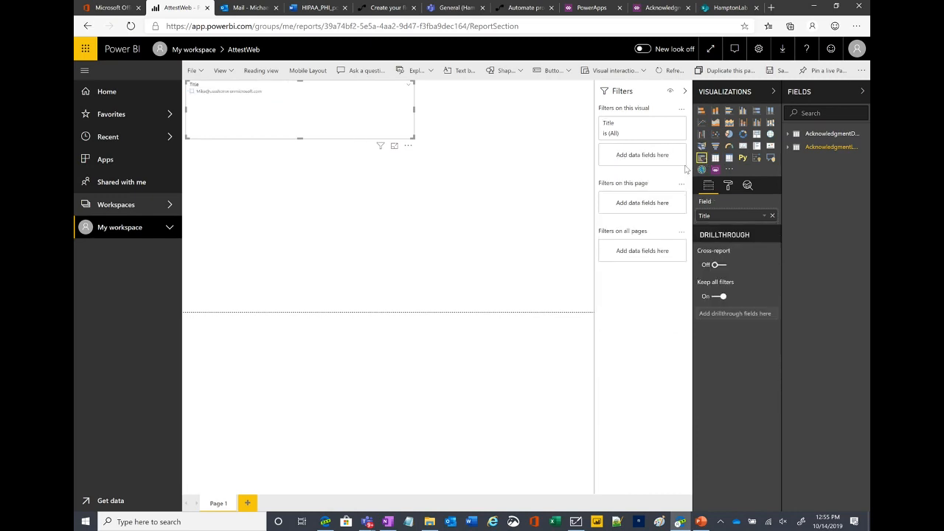
- Undo a trial move of the slicer and its conversion, restoring the table visual with all its fields
left_click_drag(310, 118, 327, 133)
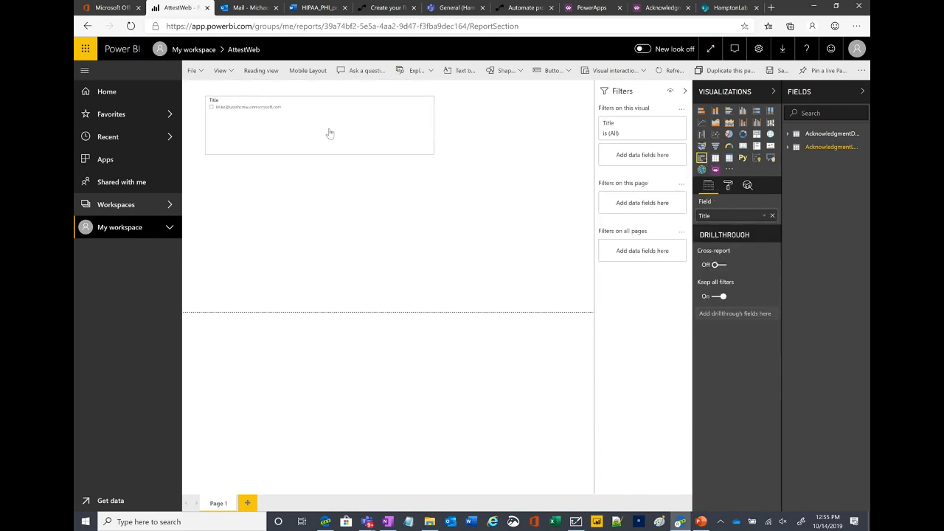
key("ctrl+z")
left_click(360, 197)
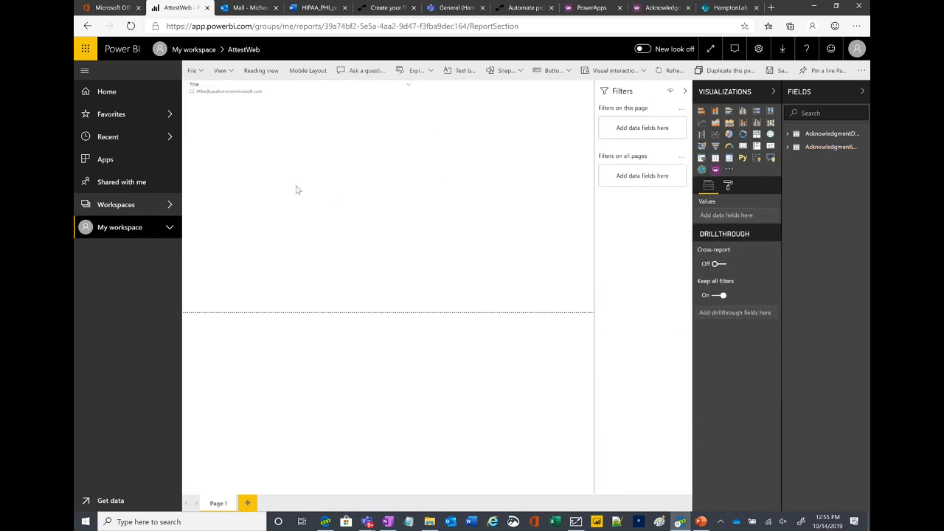
left_click(273, 121)
key("ctrl+z")
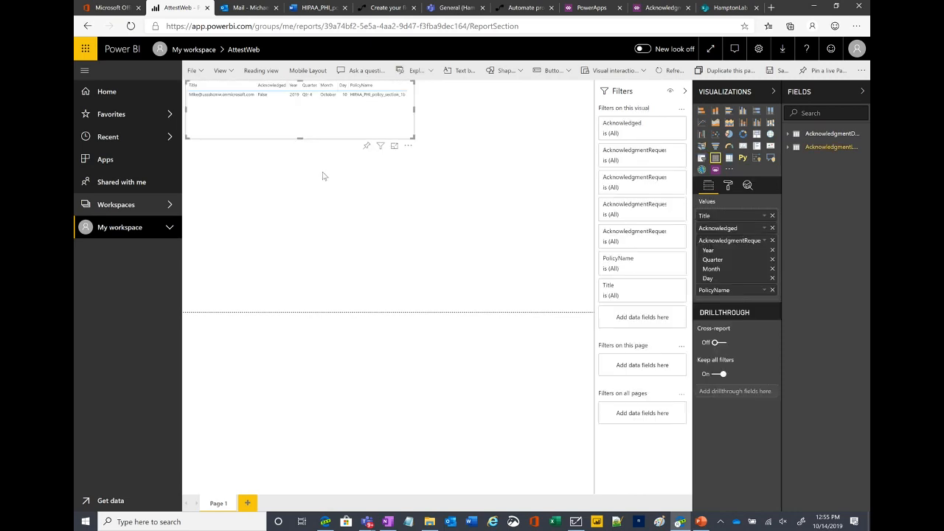
left_click(336, 197)
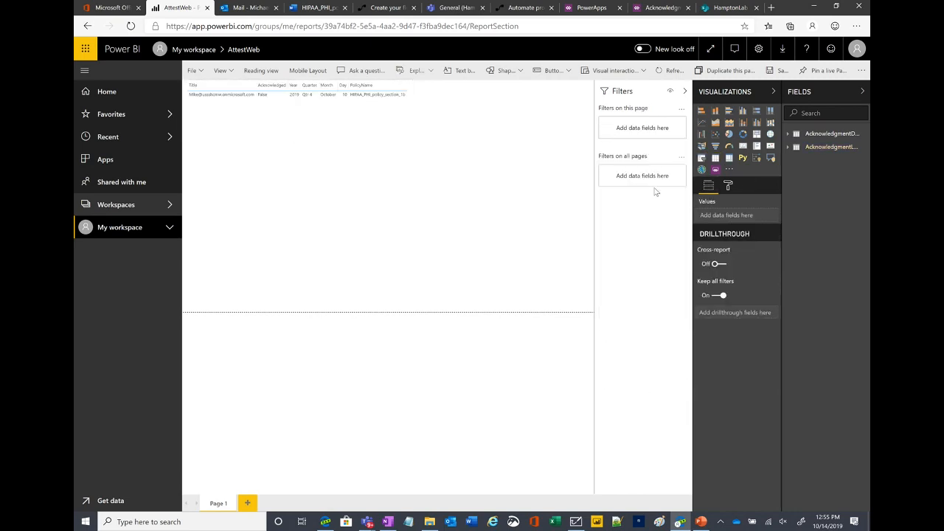
- Add a blank slicer to Page 1, place it beside the table and resize it to fit the remaining width
left_click(701, 157)
left_click_drag(289, 168, 444, 137)
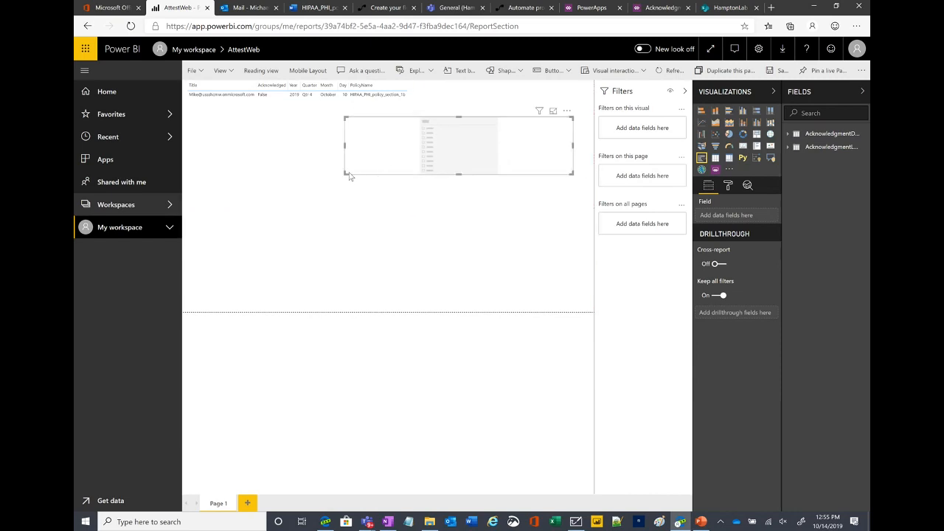
left_click_drag(351, 177, 467, 120)
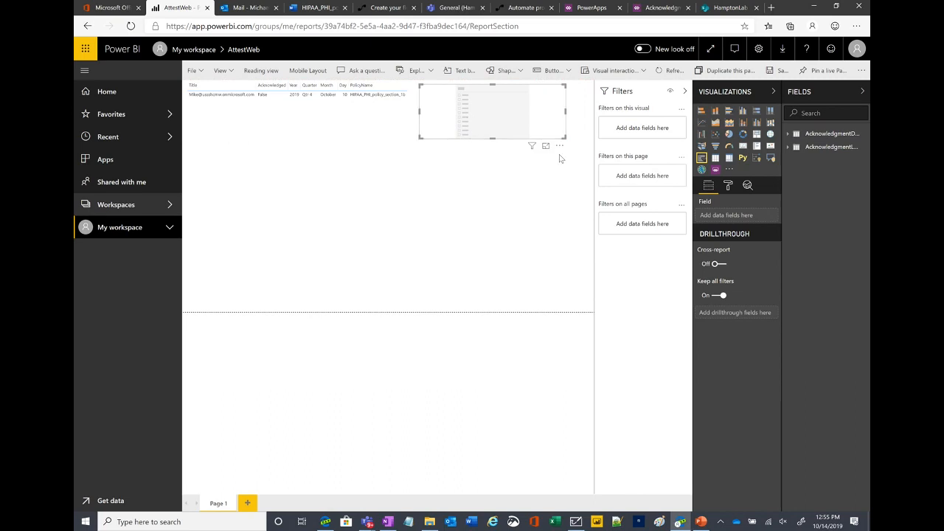
- Expand the AcknowledgmentLog fields, try Title in the slicer, and replace it with PolicyName
left_click(787, 147)
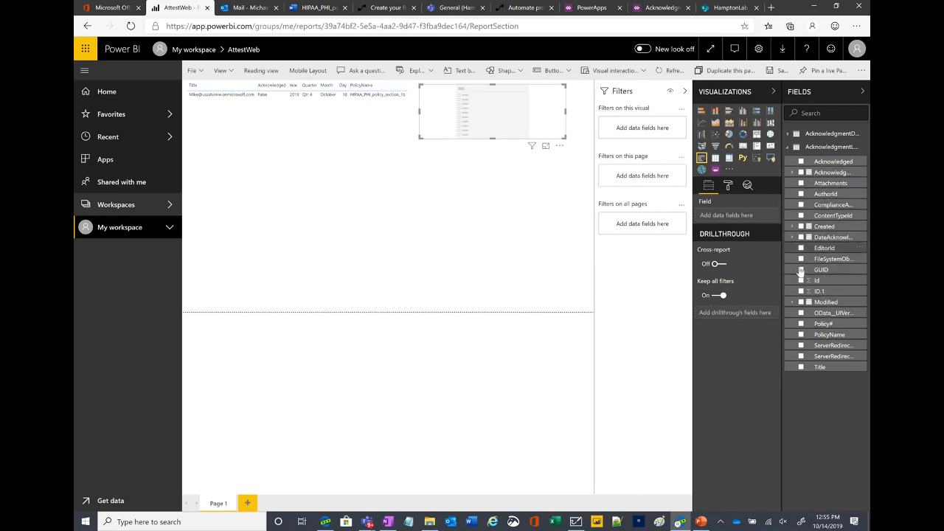
left_click(801, 367)
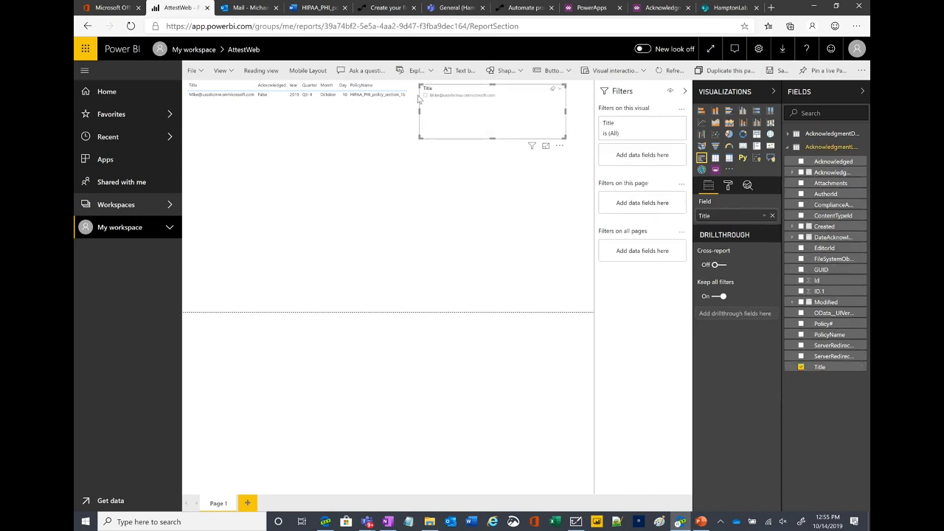
left_click(801, 368)
left_click(801, 334)
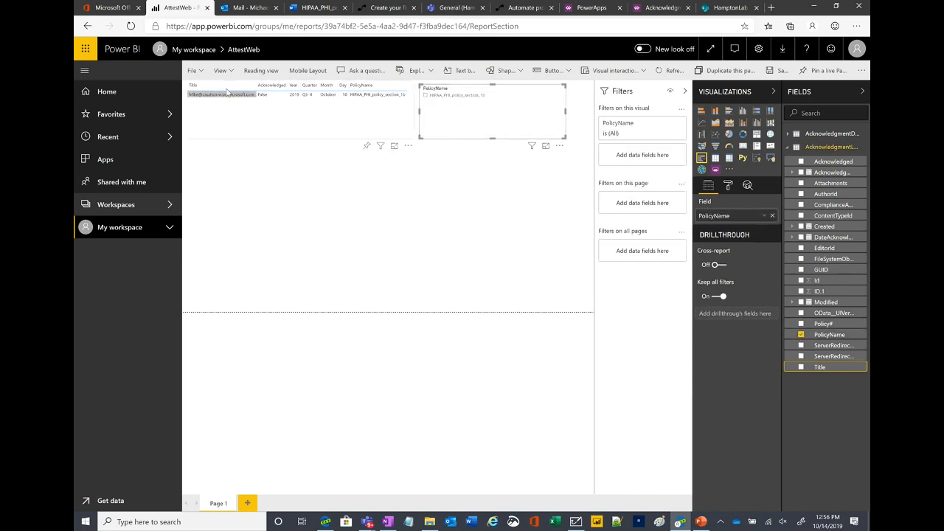
left_click(385, 243)
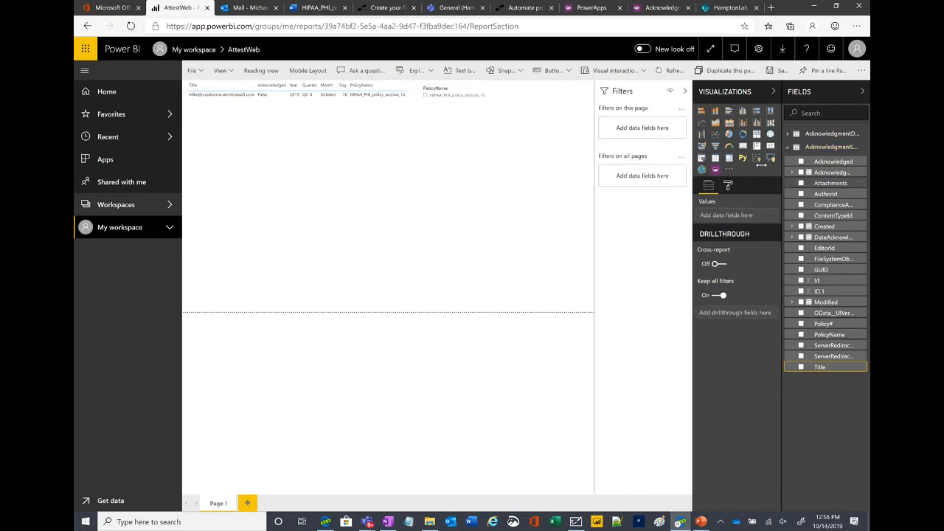
- Add a clustered column chart below the table with PolicyName as legend and the count of Acknowledged as value
left_click(743, 111)
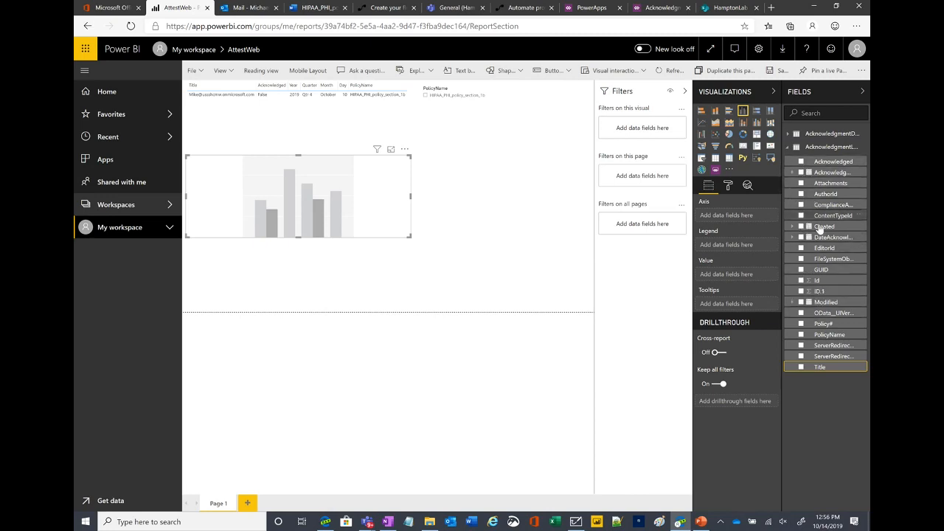
left_click(801, 162)
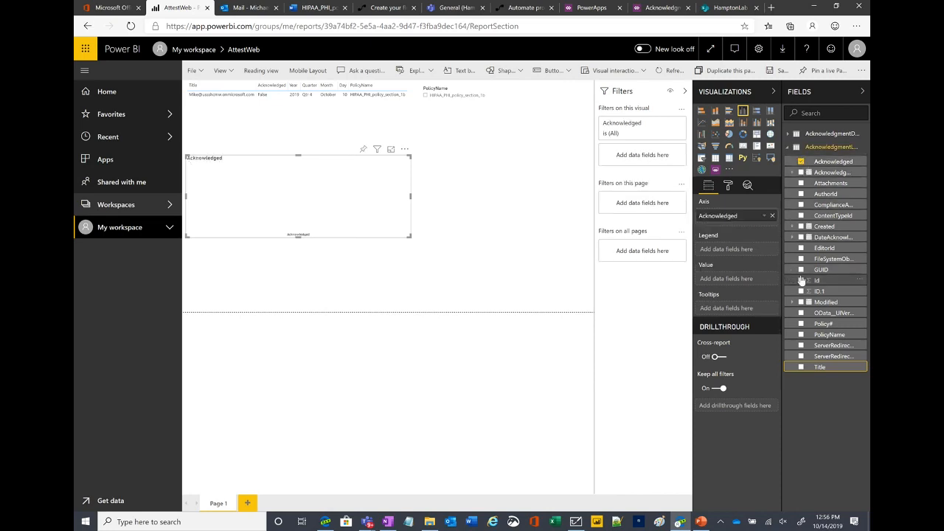
left_click(801, 368)
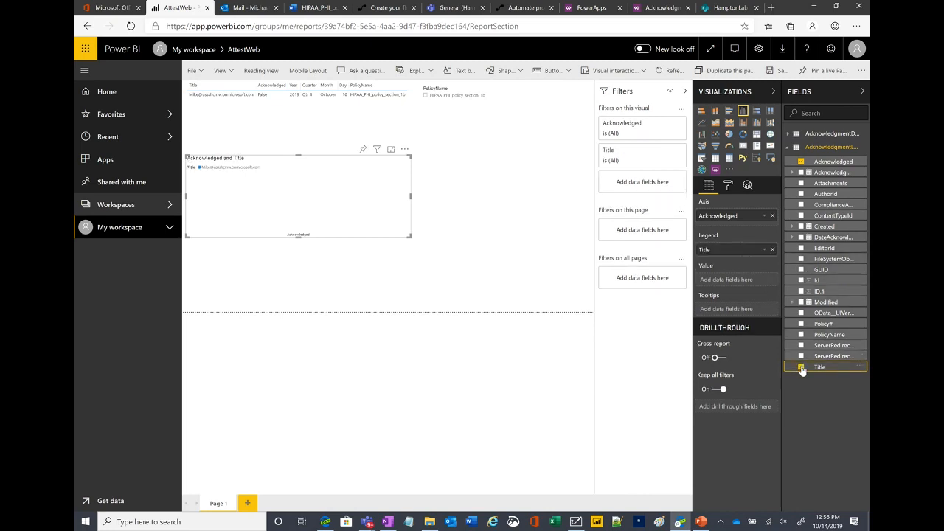
left_click(801, 367)
left_click(801, 334)
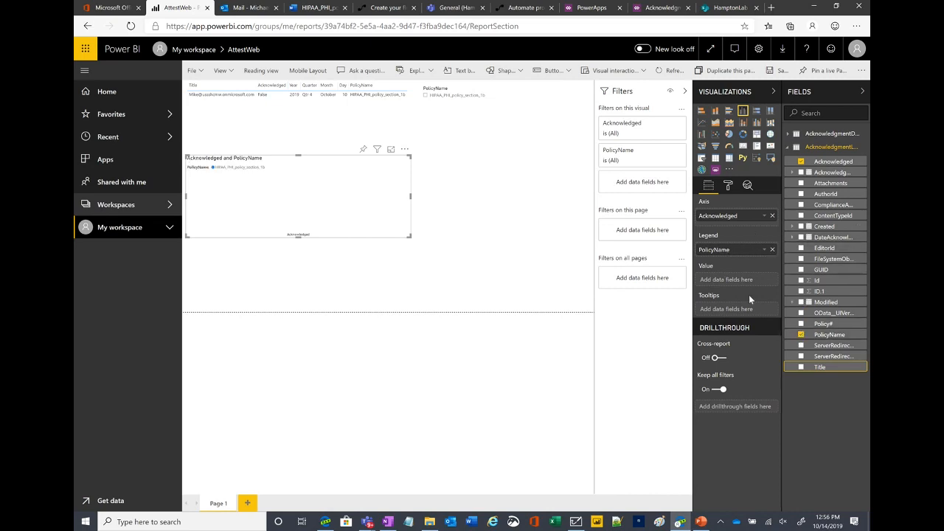
left_click_drag(726, 216, 720, 285)
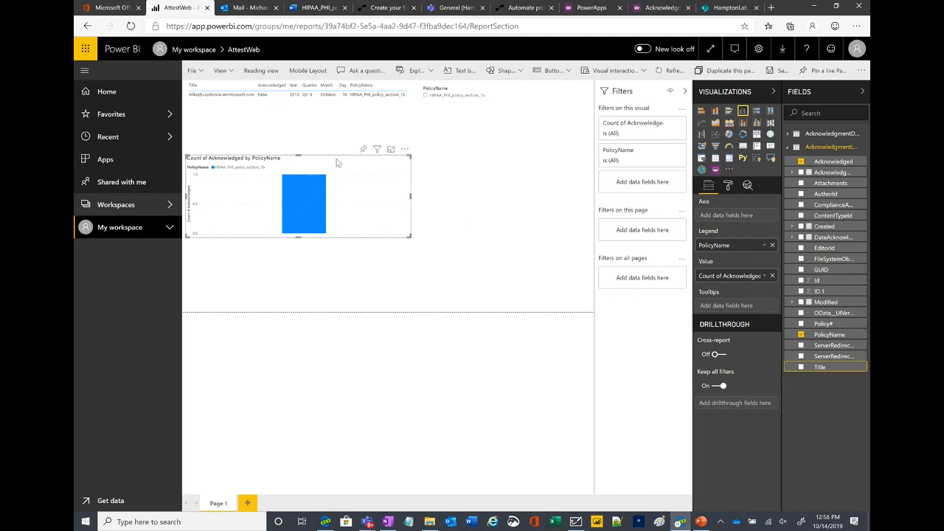
left_click(446, 258)
- Save the report, refresh the AttestWeb dataset in My workspace immediately and dismiss the refresh notification
left_click(193, 70)
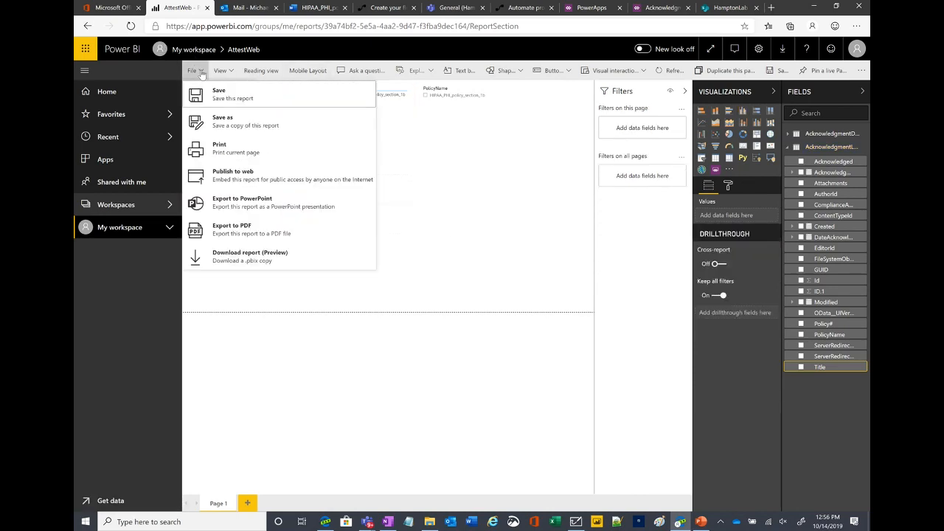
left_click(219, 94)
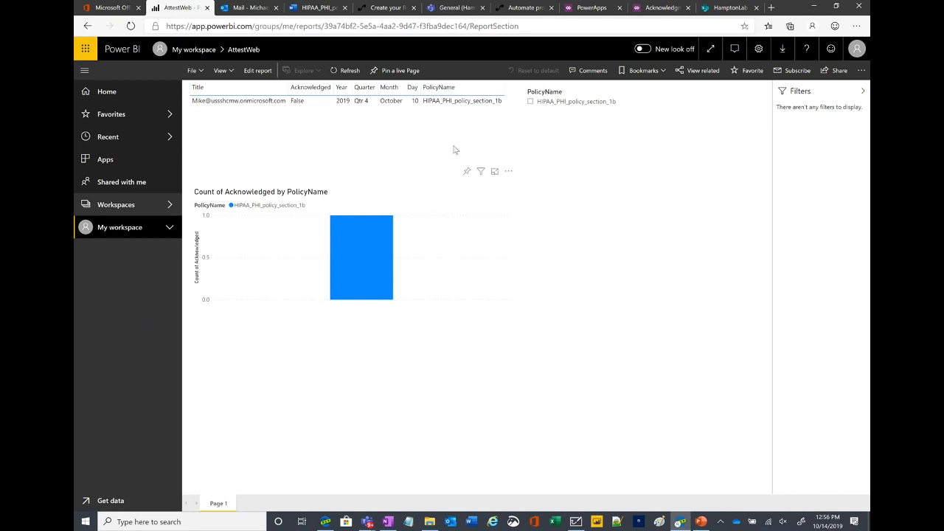
left_click(170, 230)
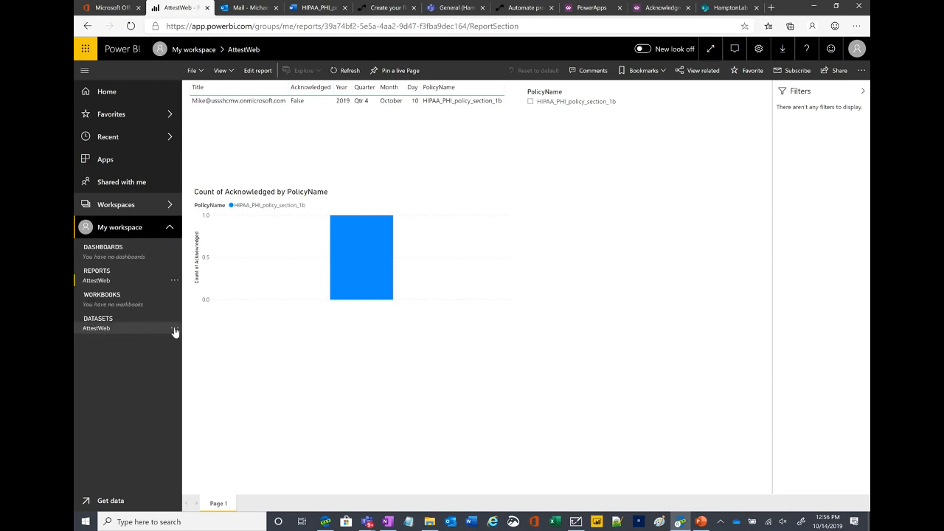
left_click(174, 329)
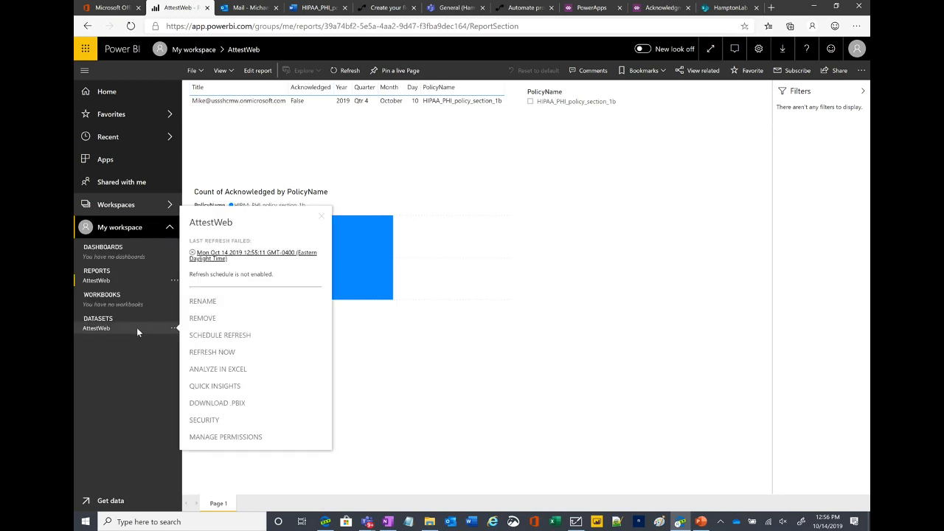
left_click(217, 351)
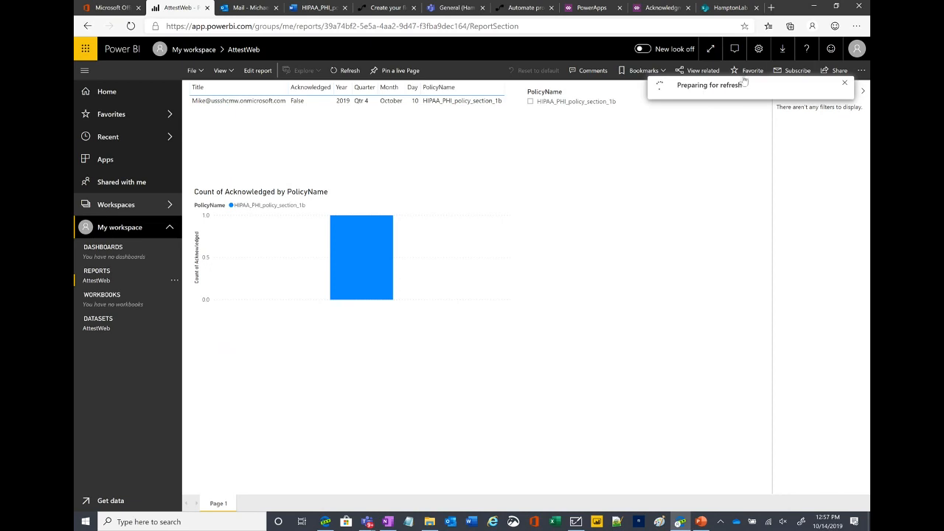
left_click(845, 86)
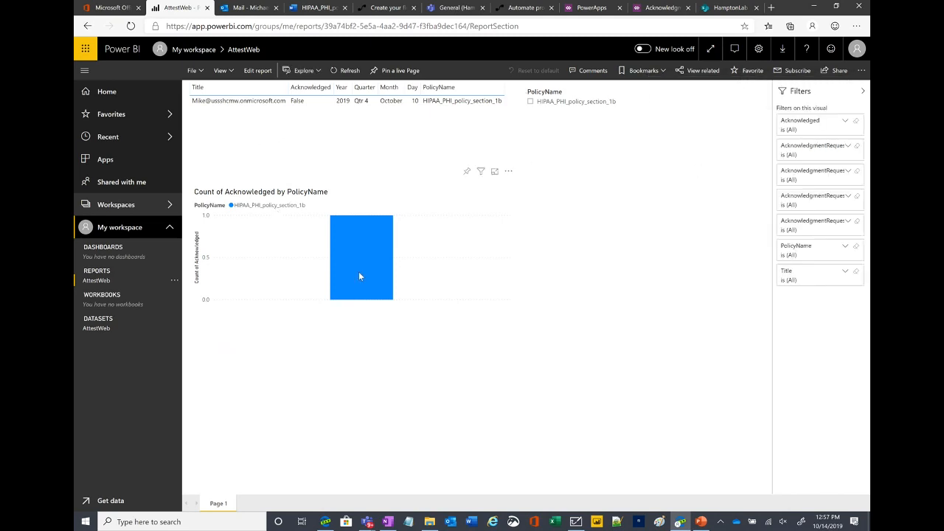
right_click(326, 525)
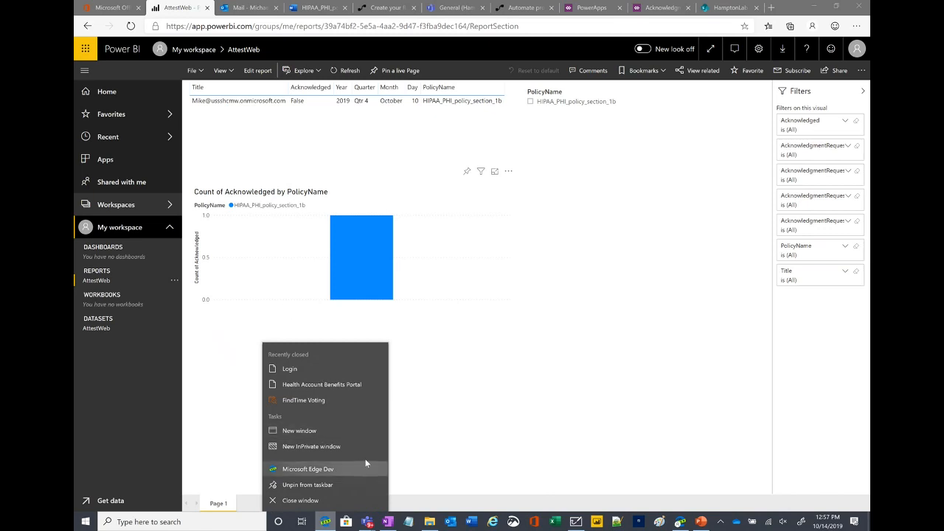
left_click(302, 437)
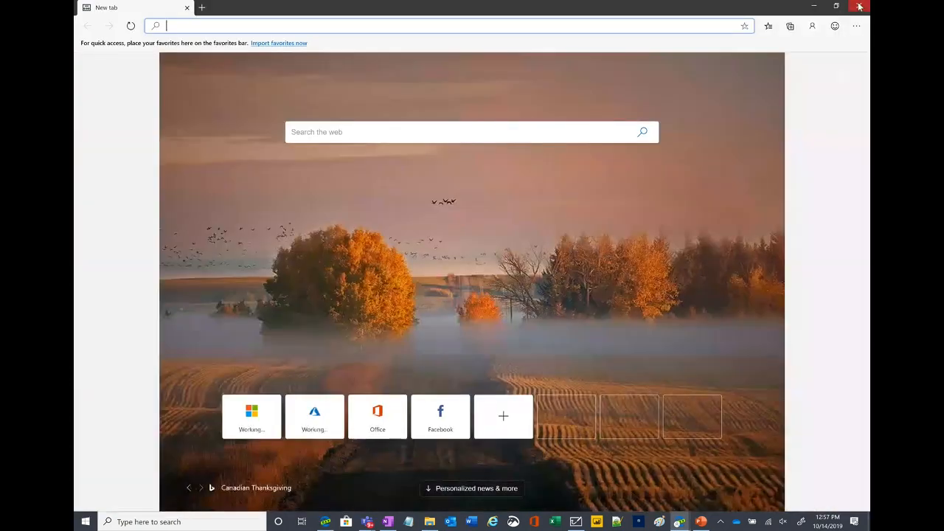
left_click(859, 6)
- Open another Microsoft Edge Dev window and switch to the presenter's own browser profile
right_click(325, 522)
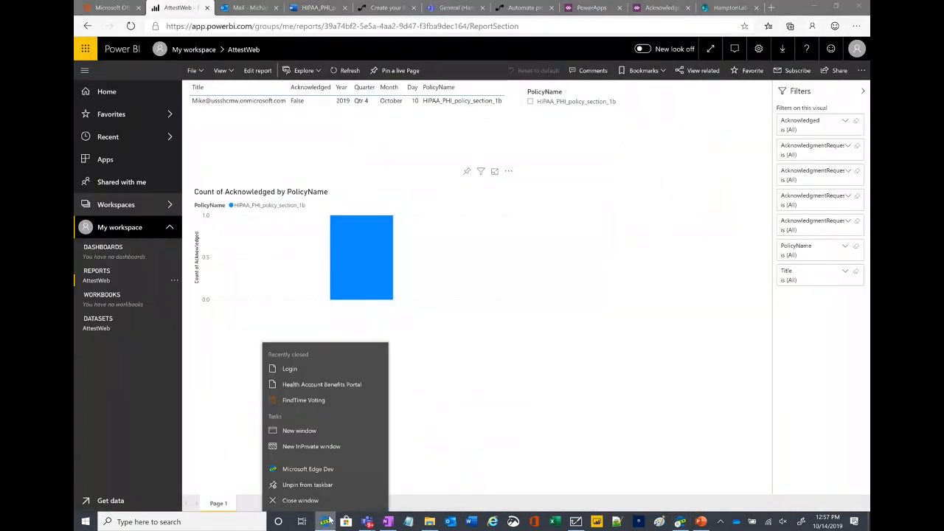
left_click(296, 469)
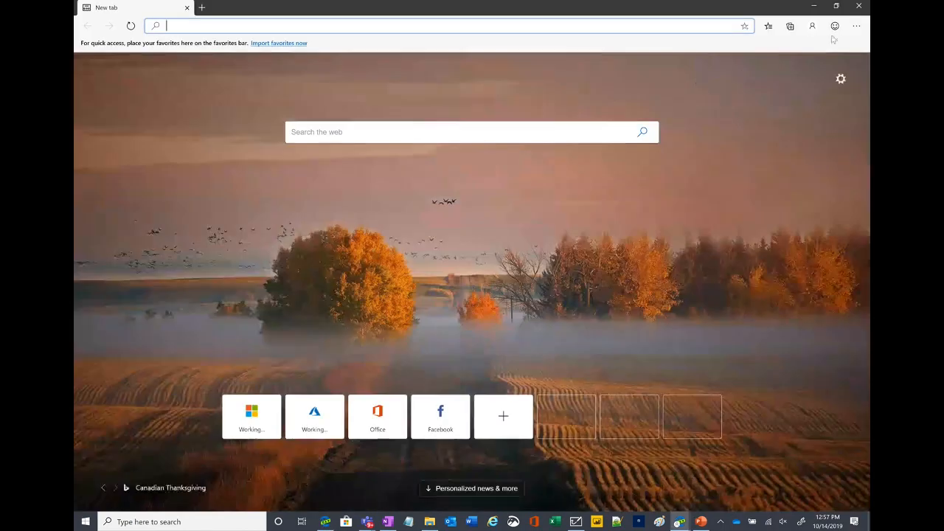
left_click(810, 26)
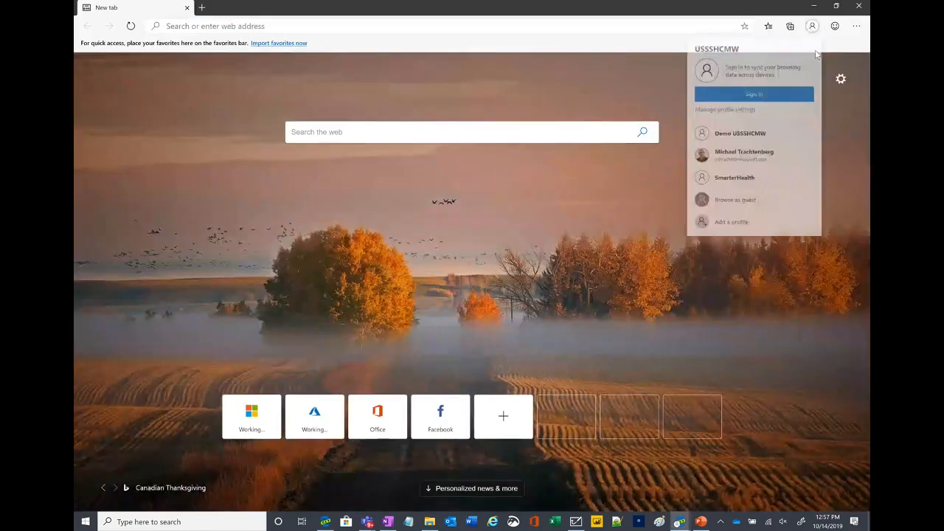
left_click(740, 155)
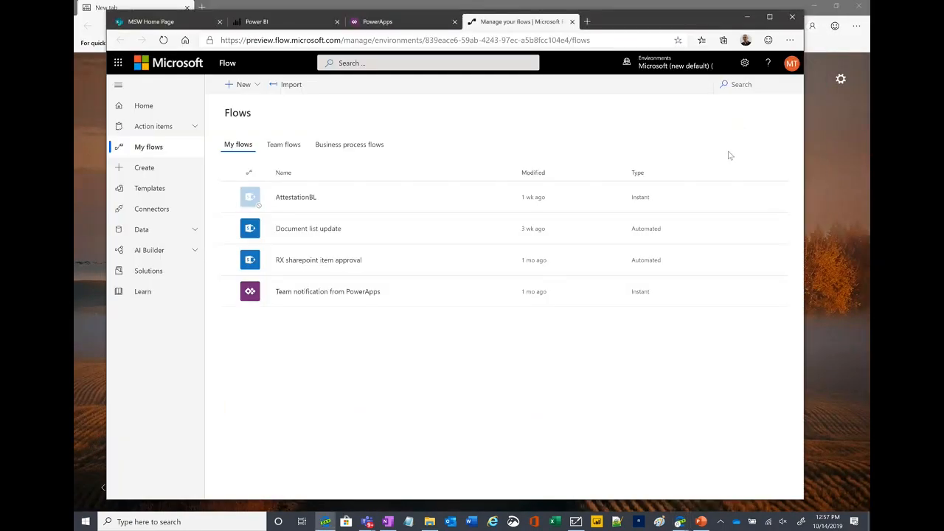
- Open the AttestBL report from My workspace in Power BI and widen the browser window
left_click(254, 21)
left_click(186, 231)
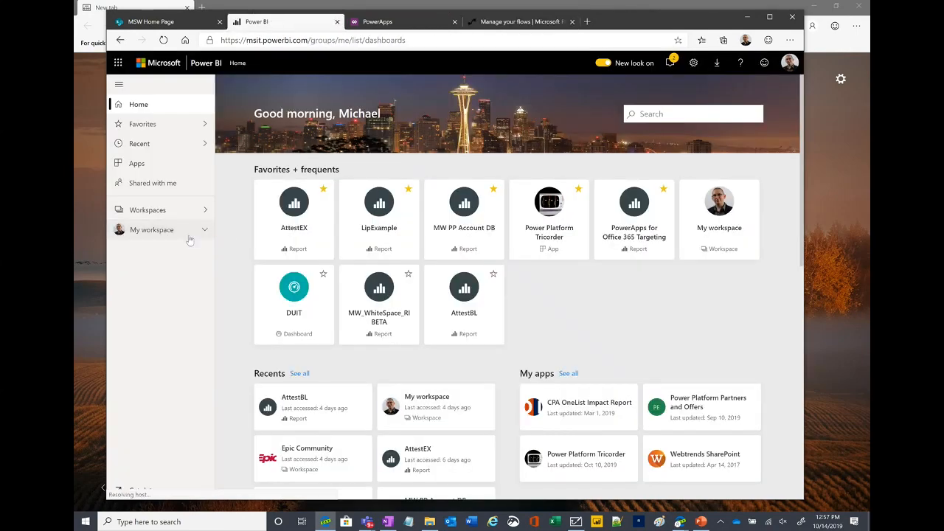
left_click(204, 232)
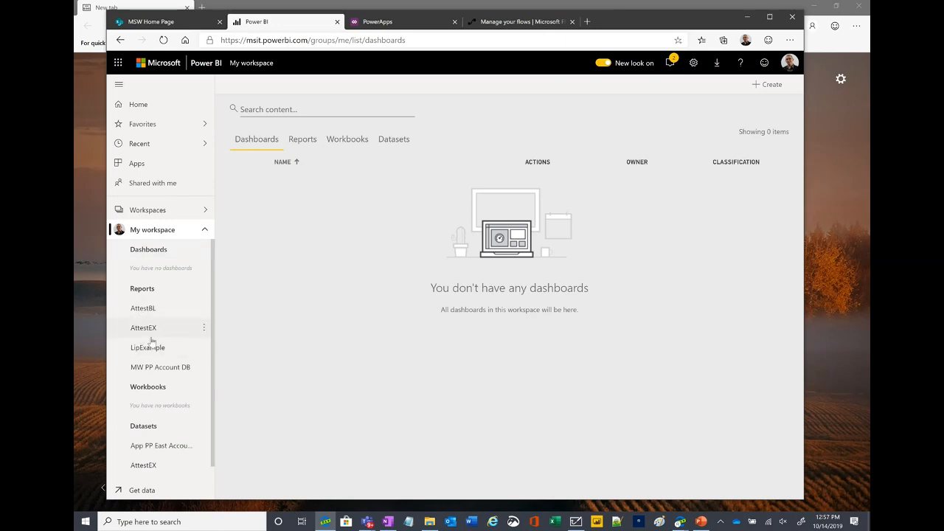
left_click(141, 310)
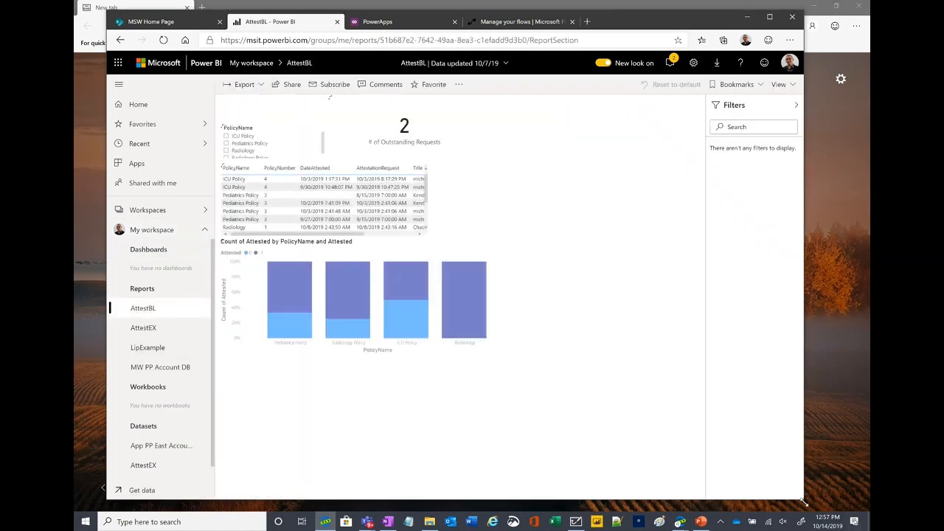
left_click_drag(803, 502, 865, 504)
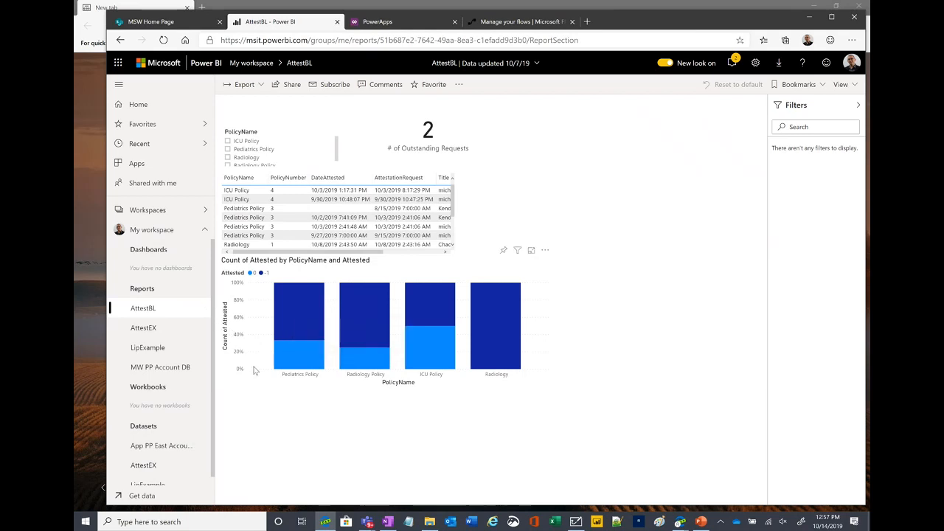
- Filter the AttestBL report by ICU Policy and by Radiology, examine the attestation chart and table, and clear the filter
mouse_move(284, 313)
left_click(227, 140)
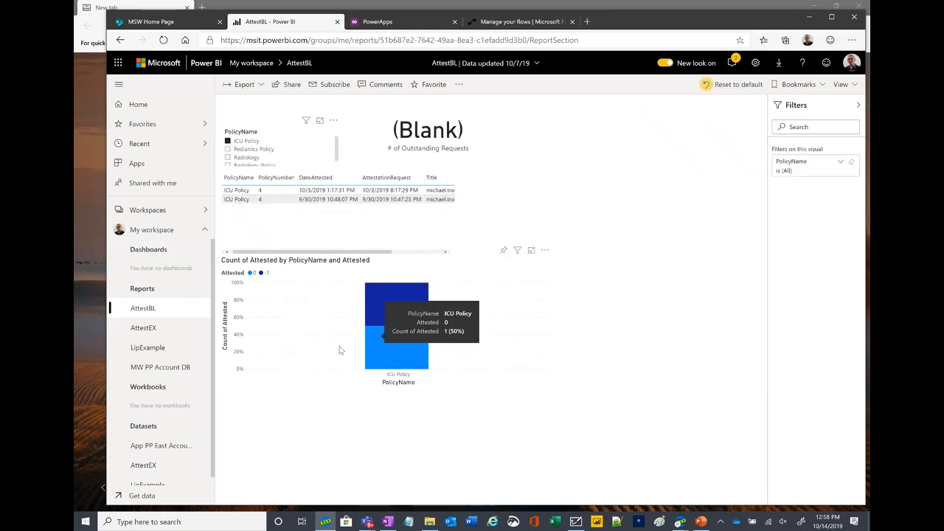
left_click(228, 141)
left_click(228, 157)
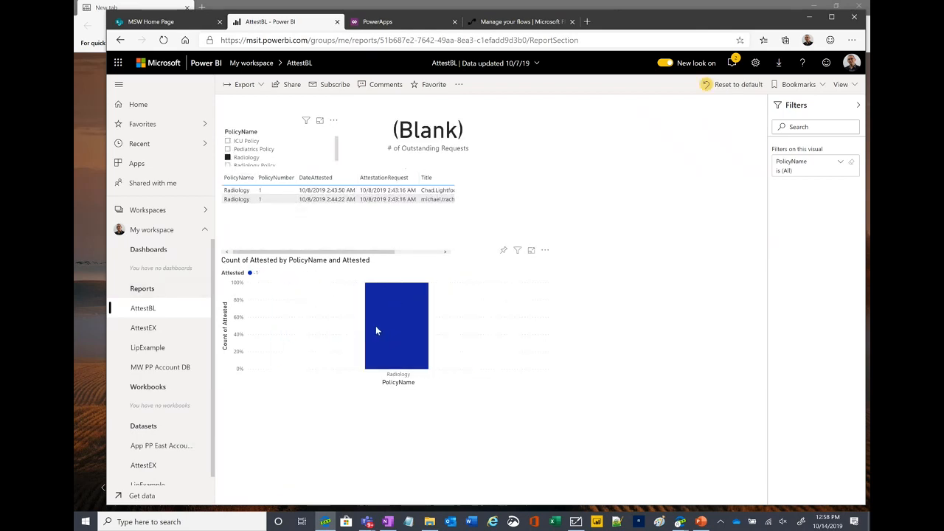
mouse_move(393, 344)
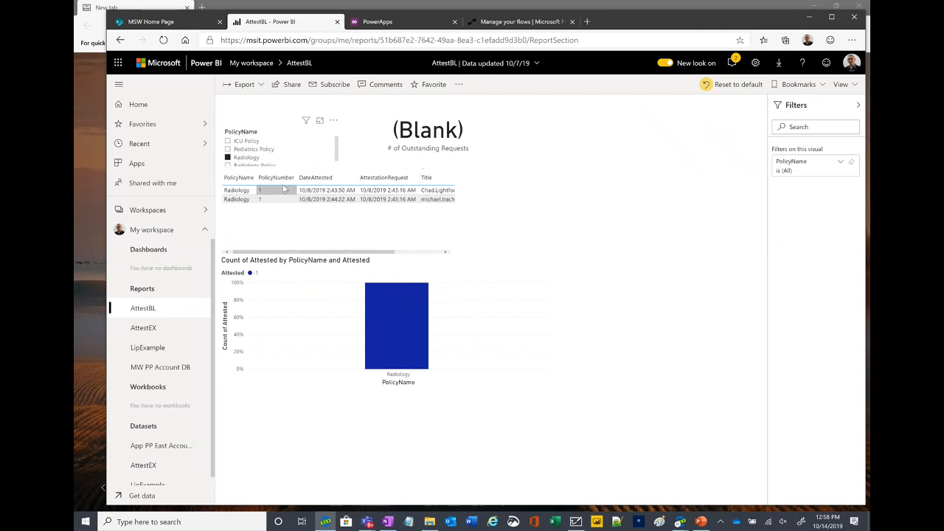
left_click(230, 158)
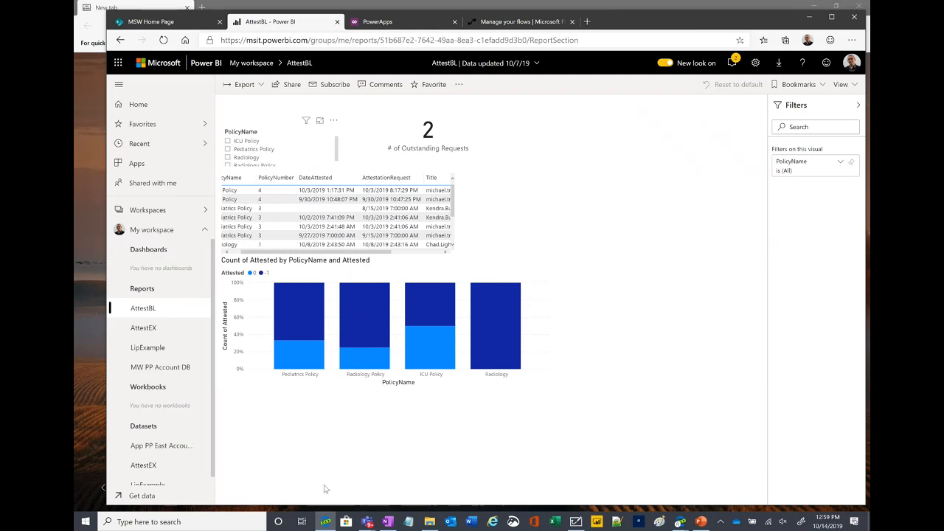
- Minimize the AttestBL report window and close the empty new-tab browser window in front of the AttestWeb report
left_click(353, 459)
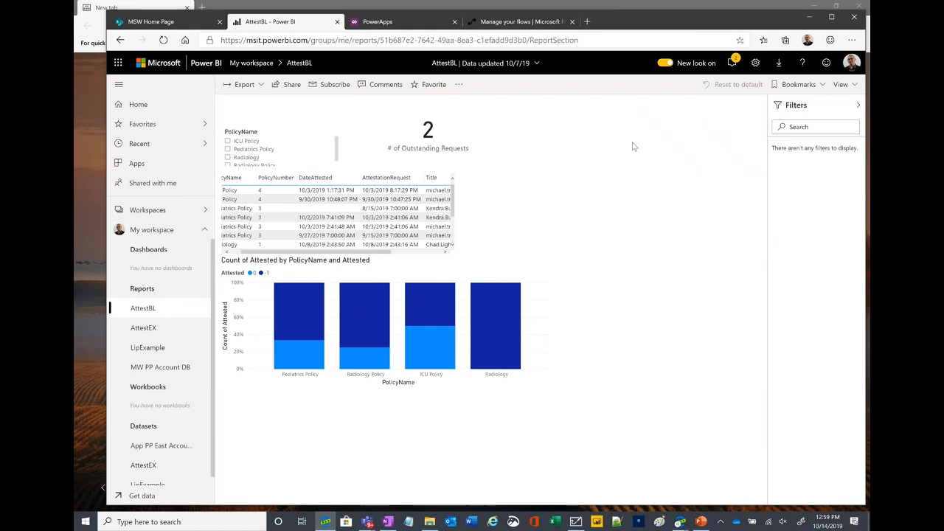
left_click_drag(659, 24, 650, 21)
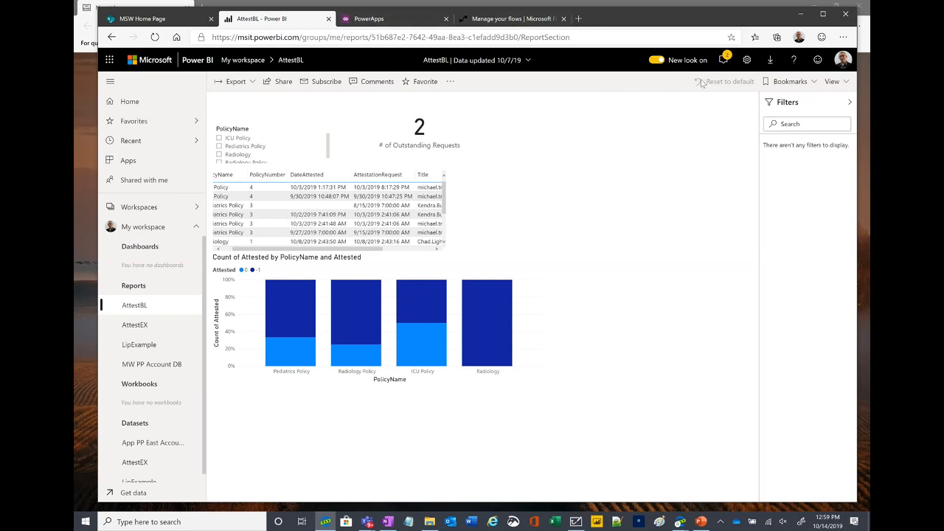
left_click(800, 14)
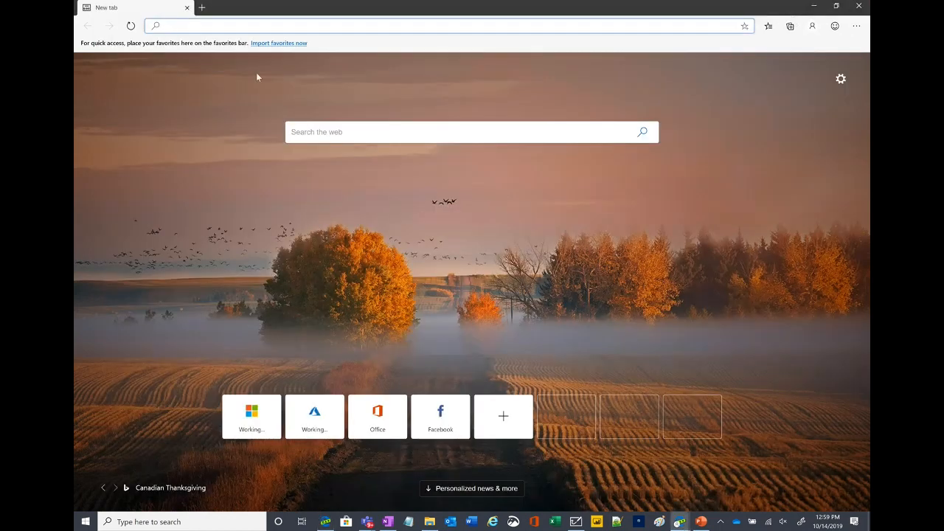
left_click(857, 7)
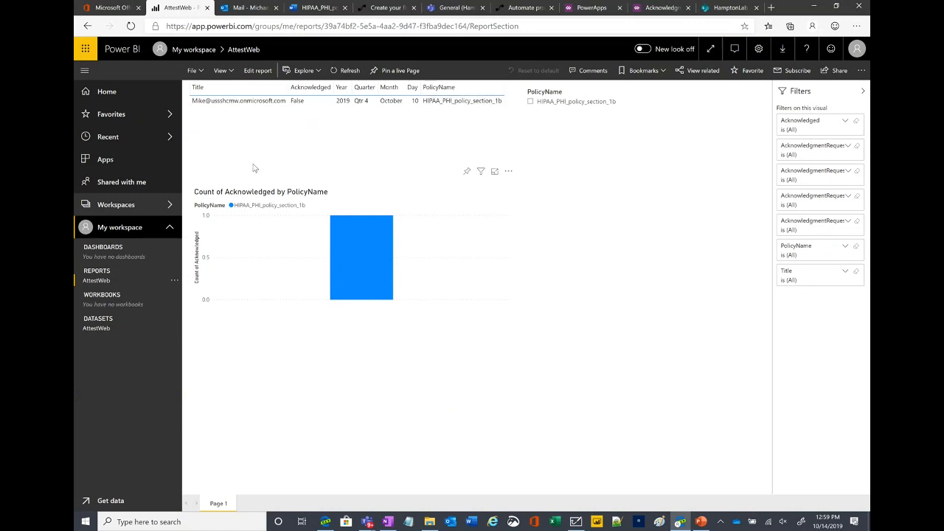
- Open Flow from the Office 365 home page and search its connectors for docusign
left_click(98, 8)
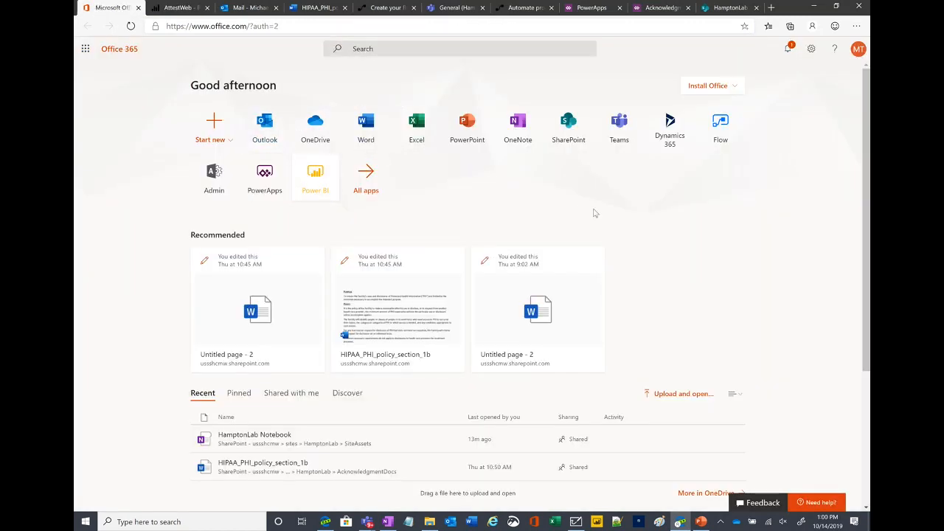
left_click(720, 131)
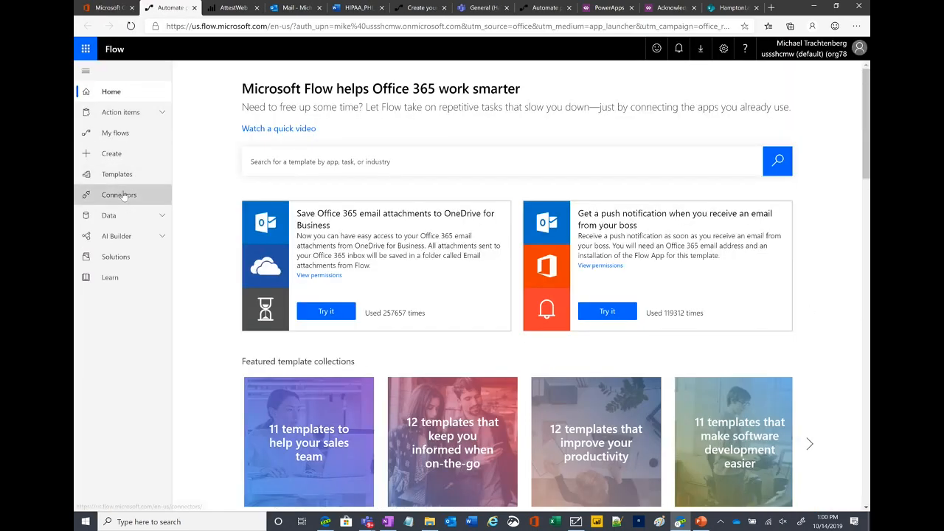
left_click(121, 195)
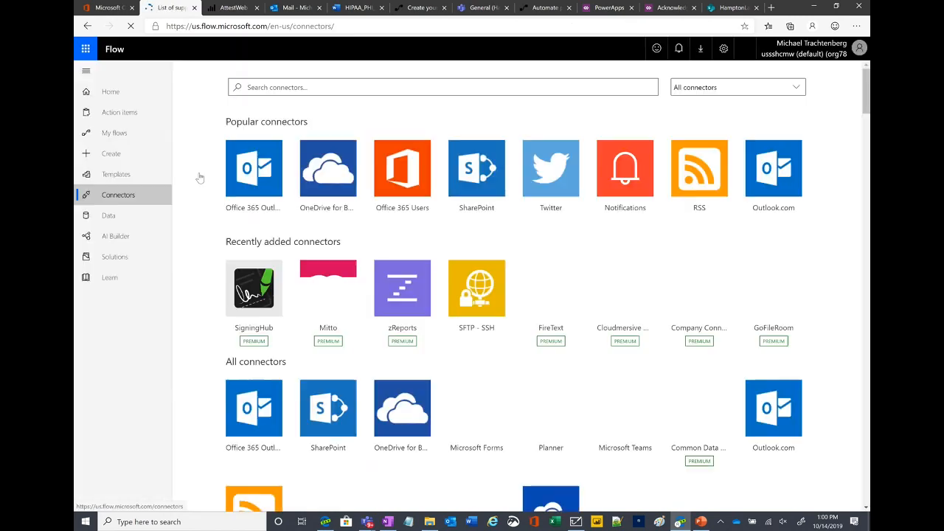
left_click(487, 85)
type("docusign")
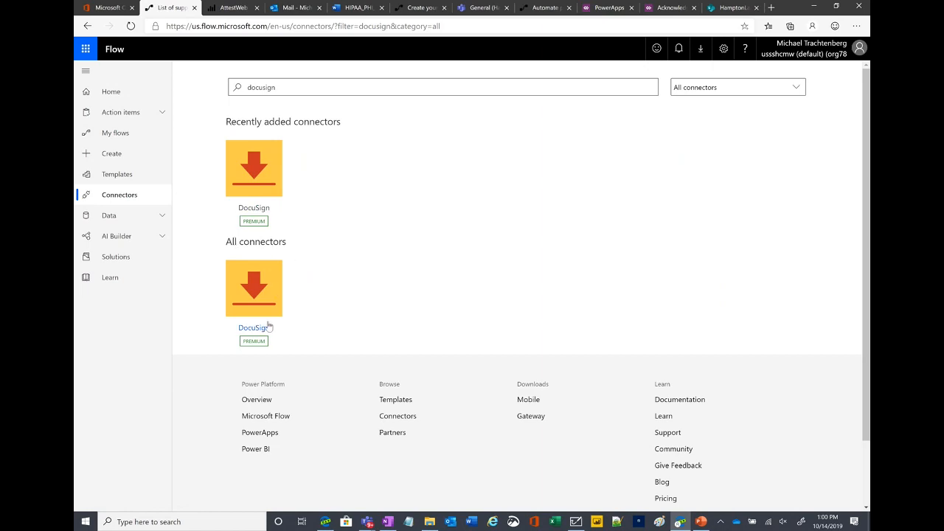
- Open the DocuSign connector page and examine its trigger and the available flow templates
left_click(254, 208)
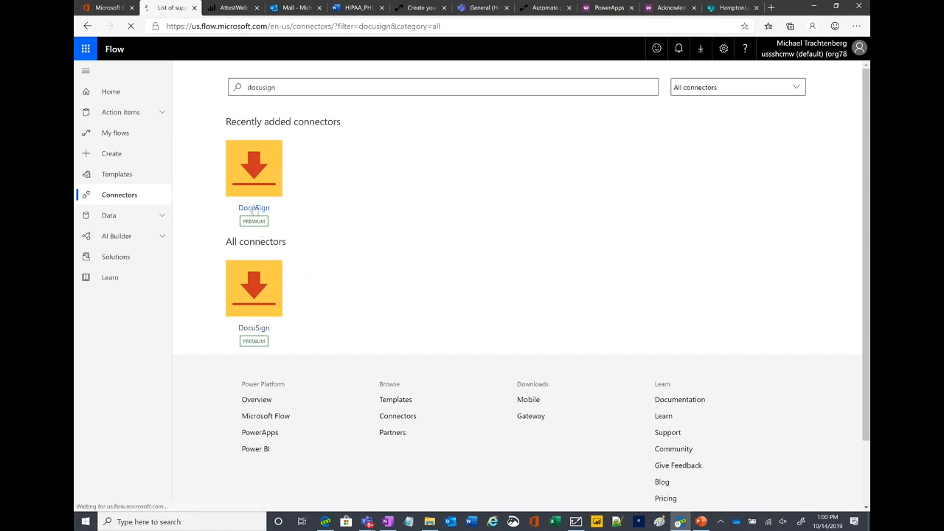
scroll(318, 299, "down", 1)
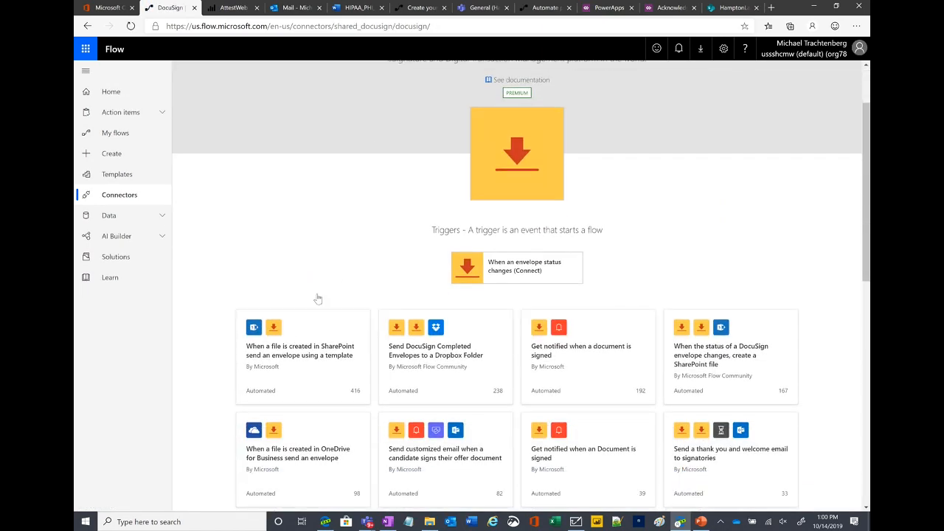
scroll(318, 299, "down", 2)
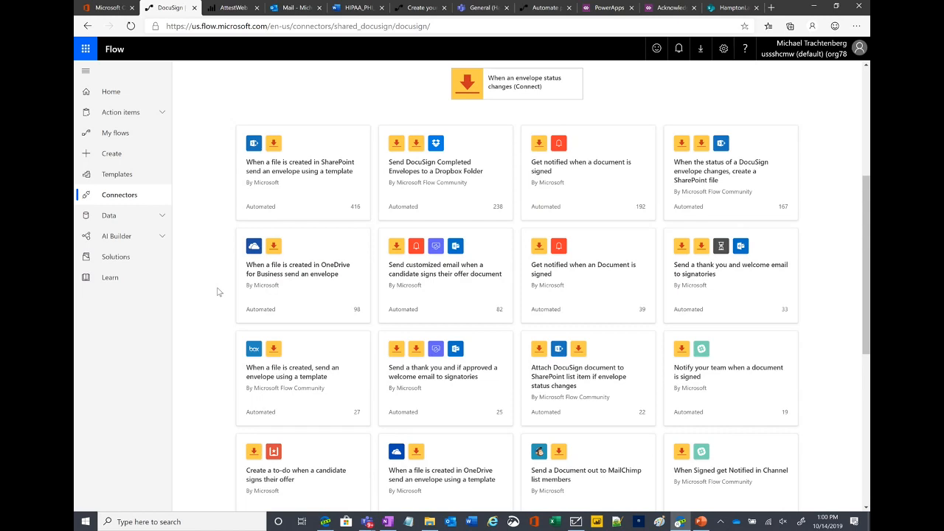
- Return to the browser window holding the AttestBL report and open the AttestationBL flow for editing from My flows
mouse_move(329, 520)
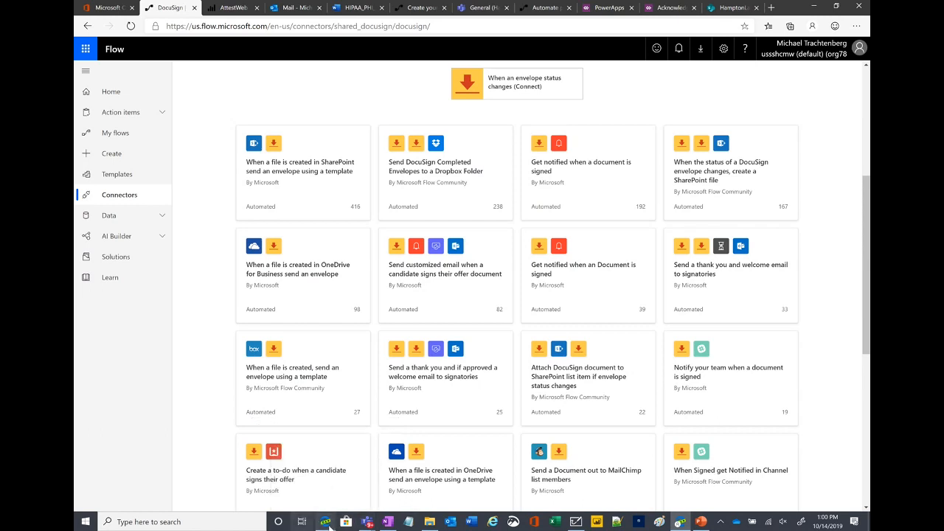
left_click(327, 521)
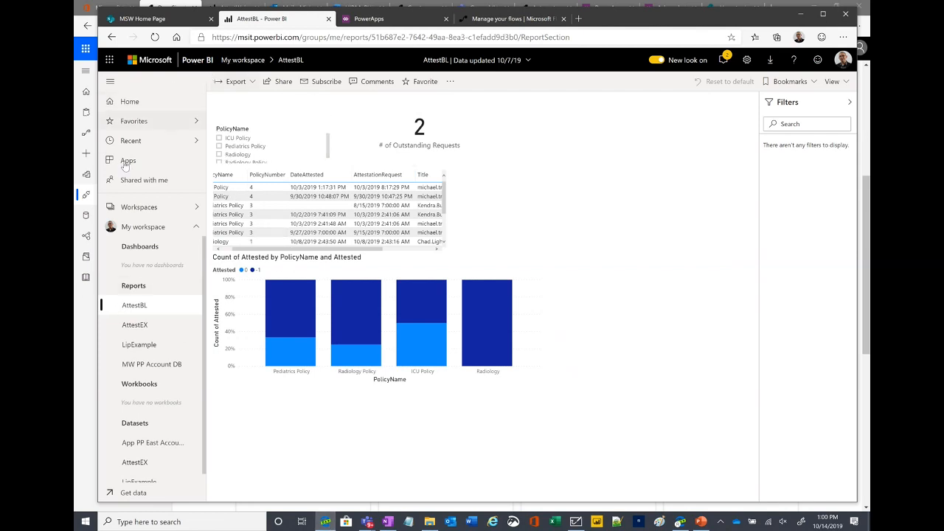
left_click(168, 22)
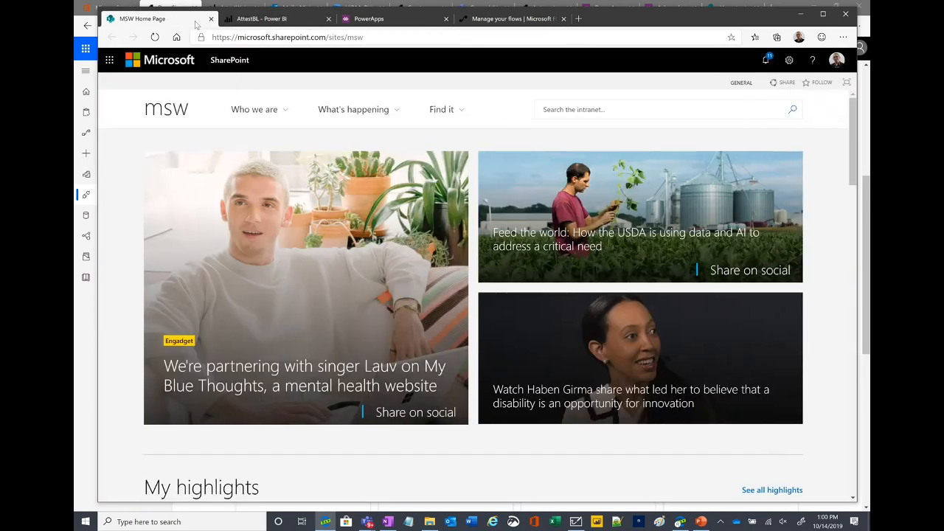
left_click(538, 18)
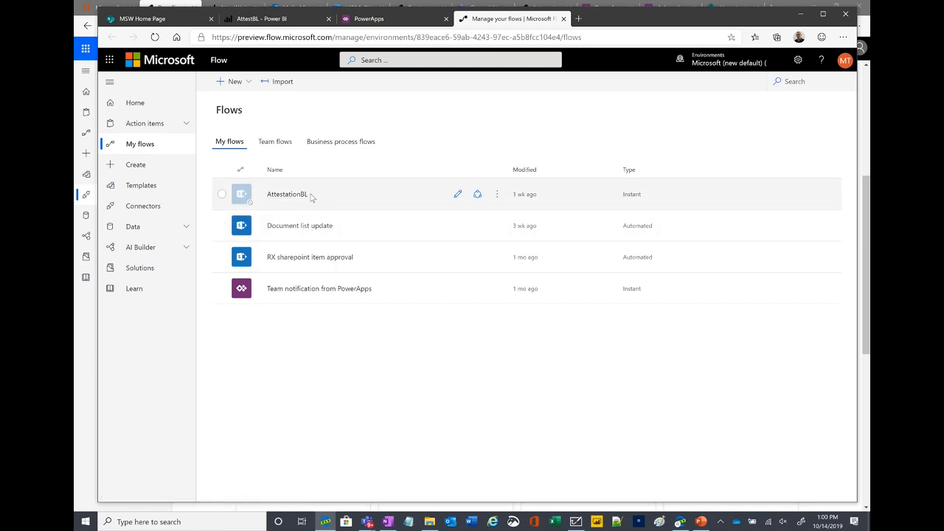
left_click(497, 195)
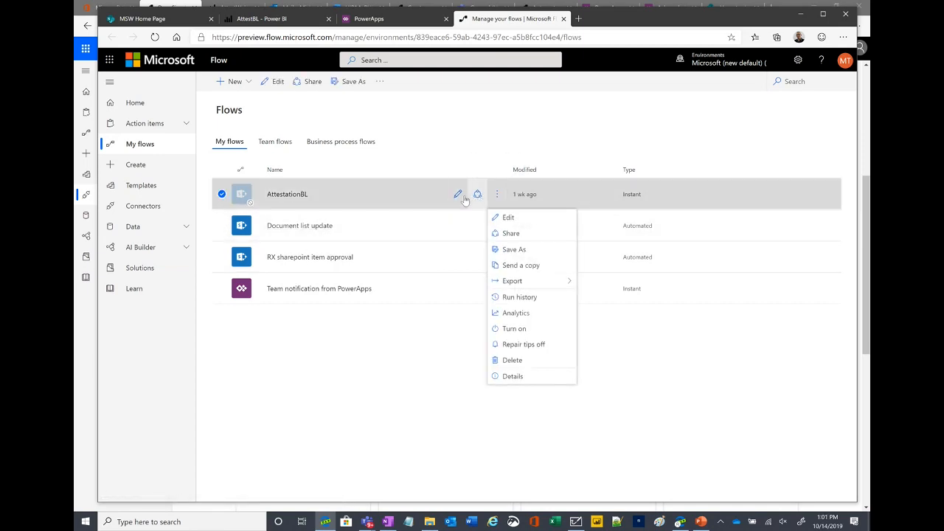
left_click(500, 217)
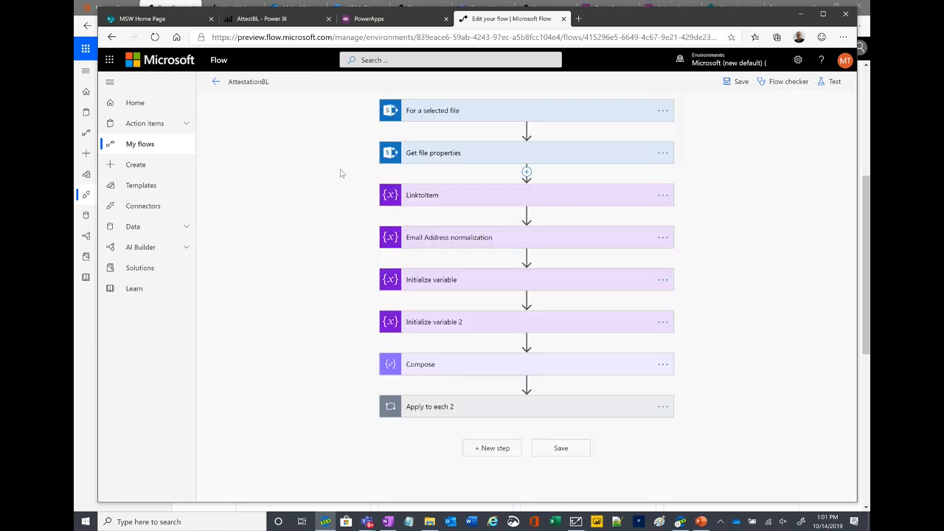
- Expand the For a selected file and Get file properties actions of AttestationBL and examine their site and library settings
left_click(435, 118)
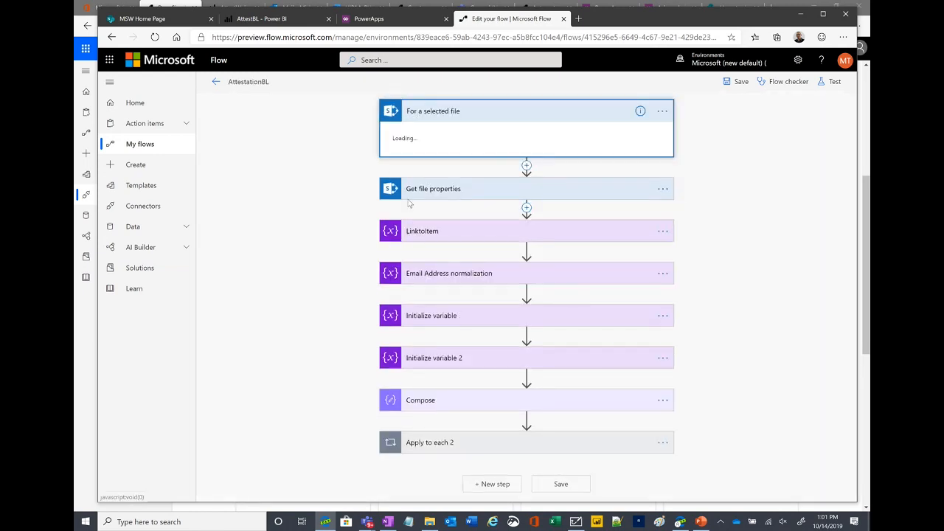
left_click(411, 191)
scroll(446, 214, "down", 1)
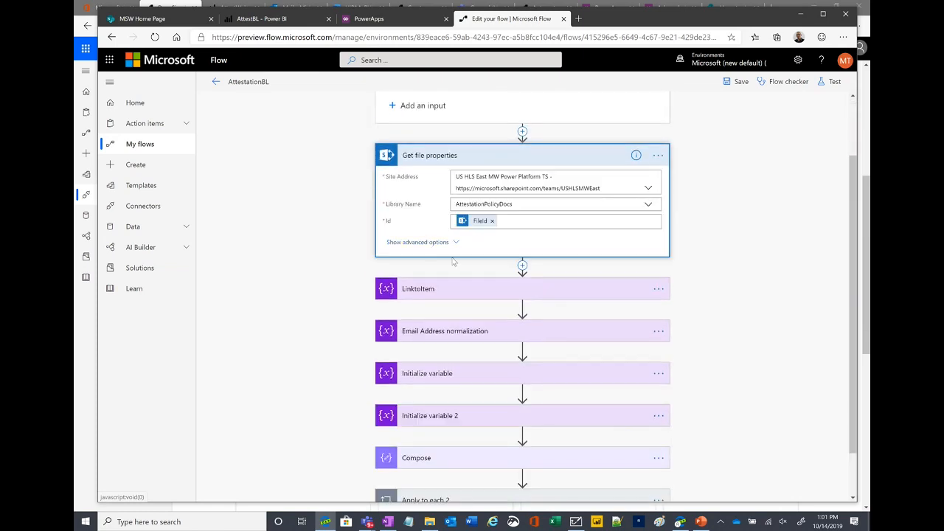
scroll(440, 268, "up", 1)
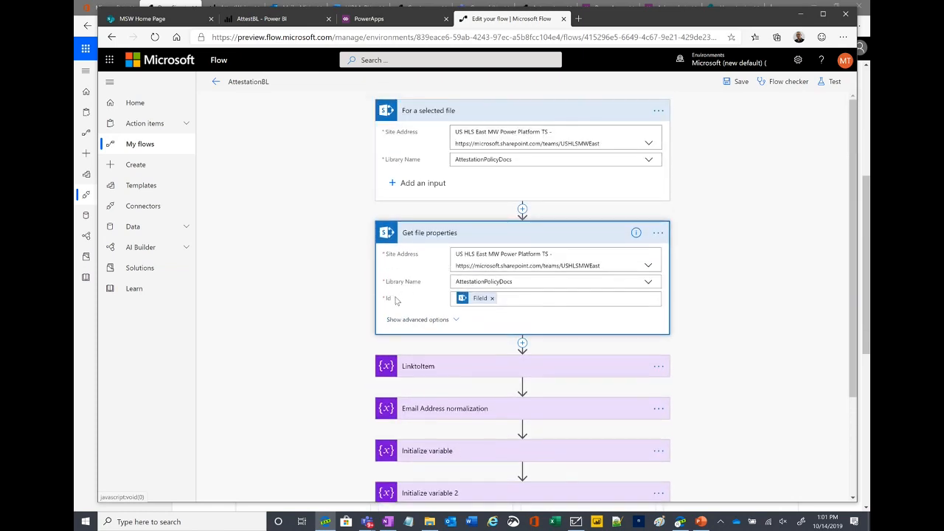
scroll(445, 267, "down", 2)
- Expand the LinktoItem, Email Address normalization and Initialize variable actions and examine their names, types and values
left_click(420, 233)
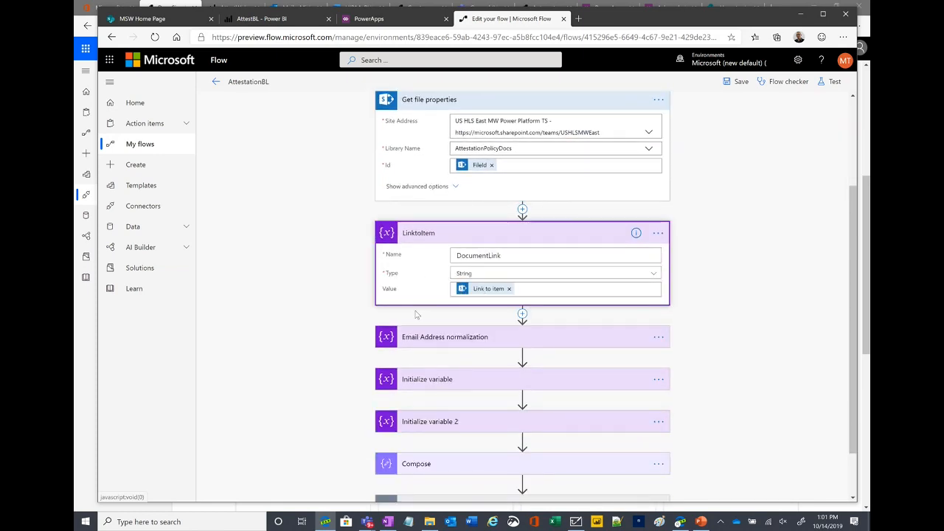
left_click(424, 336)
scroll(502, 249, "down", 2)
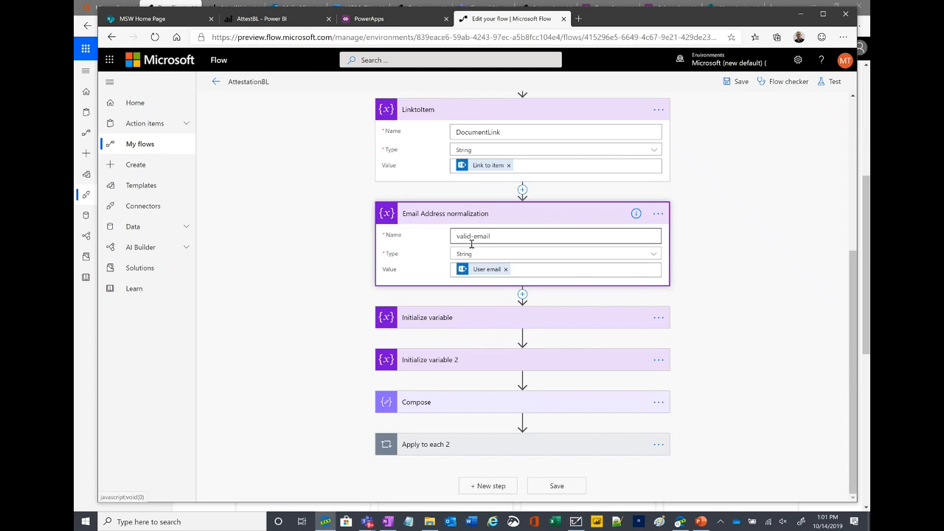
left_click(459, 319)
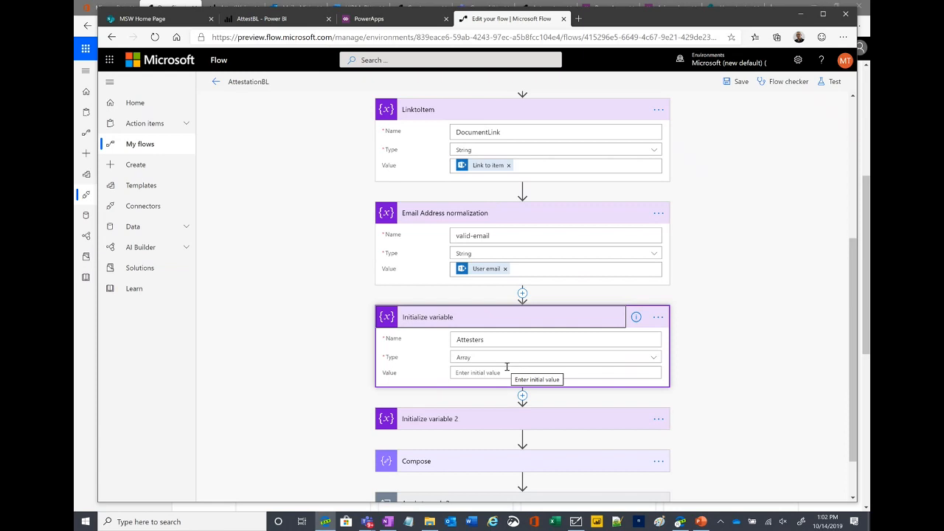
scroll(522, 420, "down", 1)
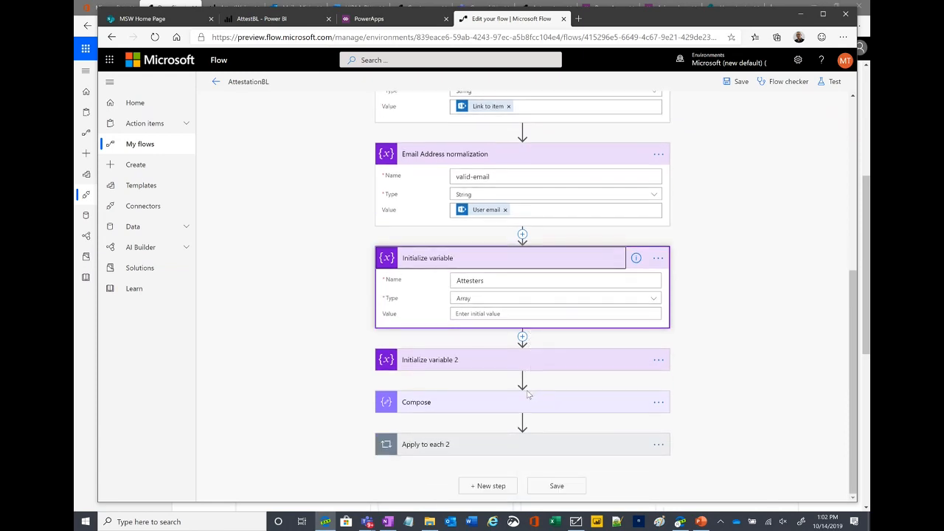
- Expand the Apply to each 2 loop and its Create item 2 action, and examine the field mappings for the Attestation list
left_click(413, 445)
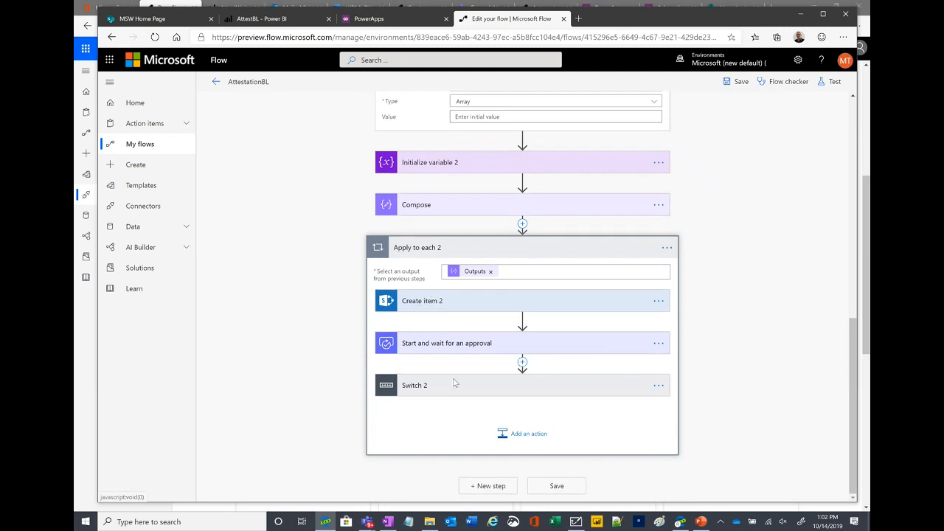
left_click(446, 302)
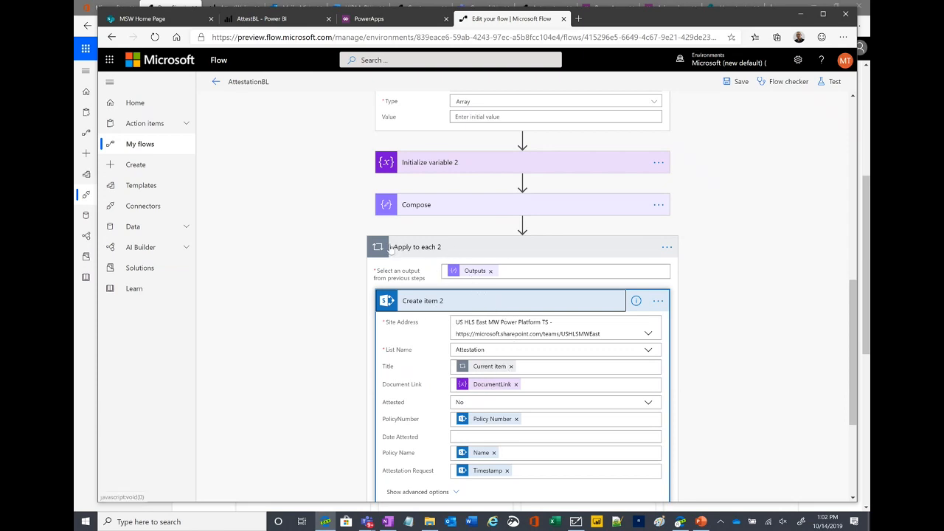
scroll(370, 463, "down", 2)
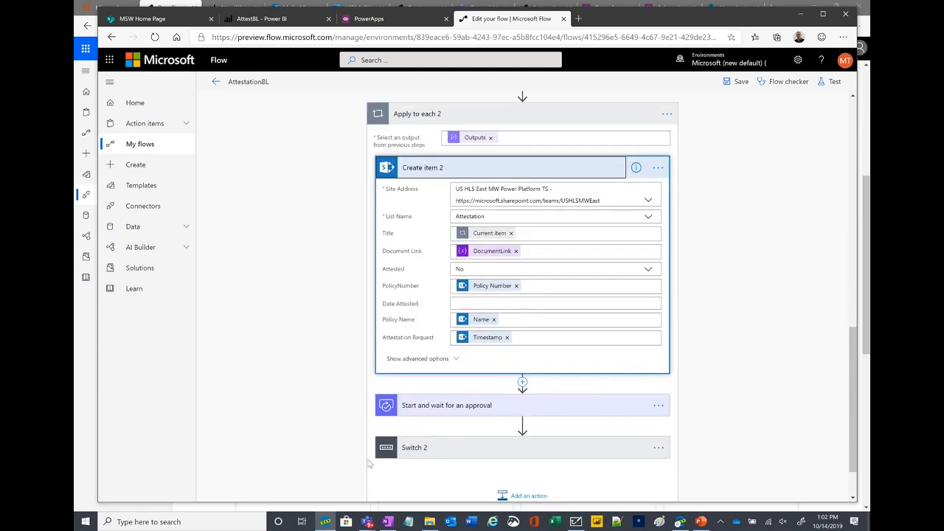